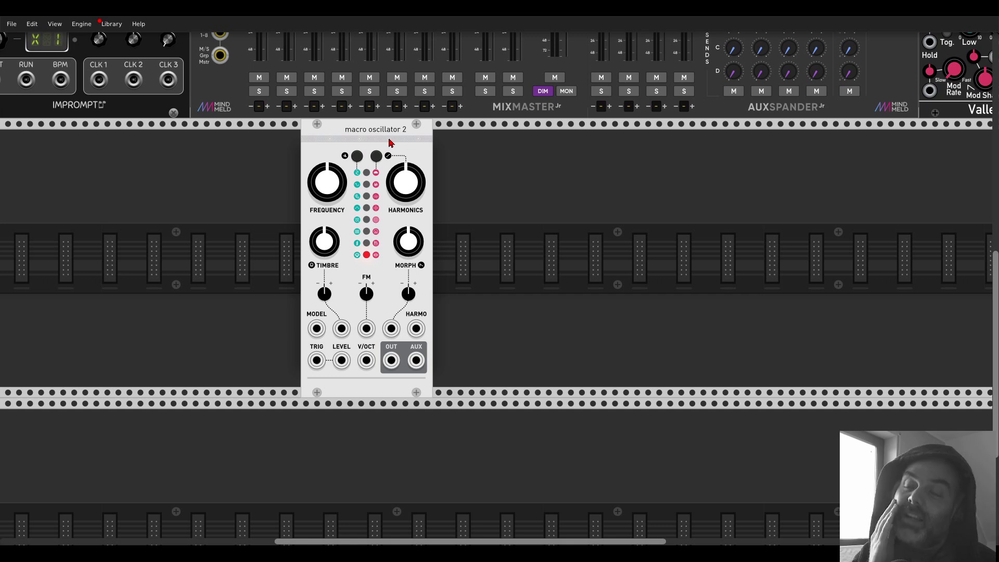
# Patch macro oscillator 2's OUT to the left input of mixer channel 1 and CLK 1 to the oscillator's TRIG
pyautogui.rightClick(390, 143)
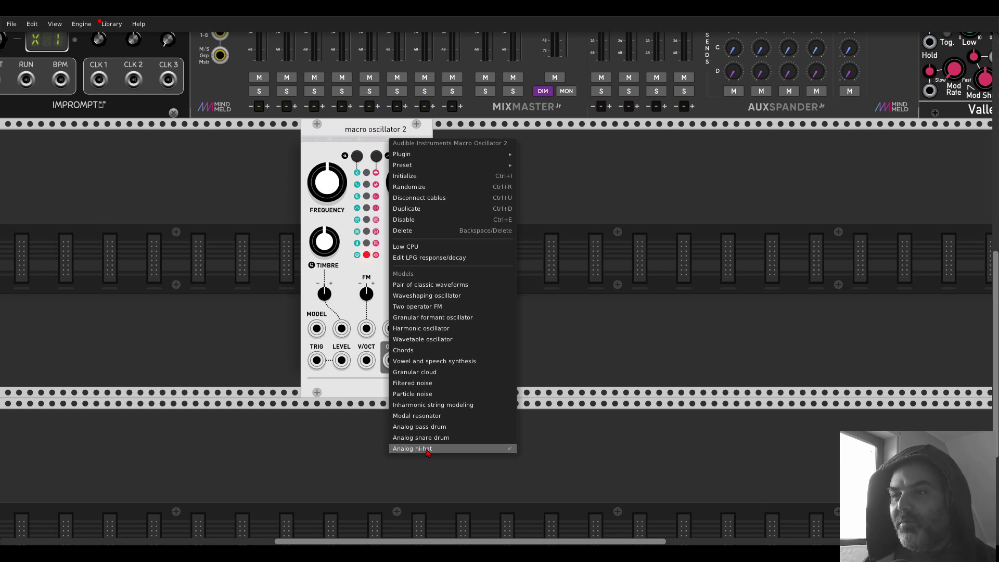
pyautogui.click(550, 330)
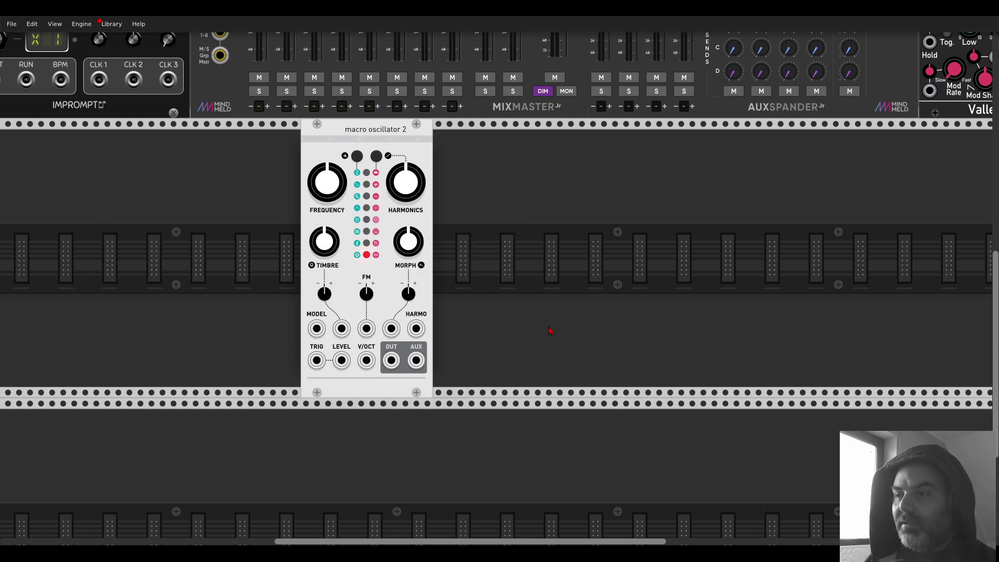
pyautogui.moveTo(391, 360); pyautogui.dragTo(267, 46)
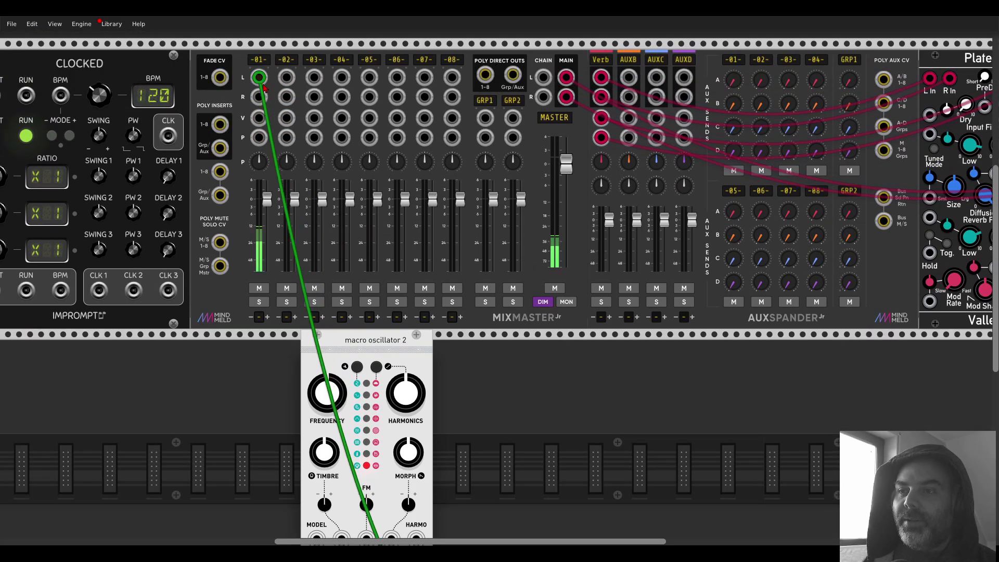
pyautogui.scroll(-5, 264, 88)
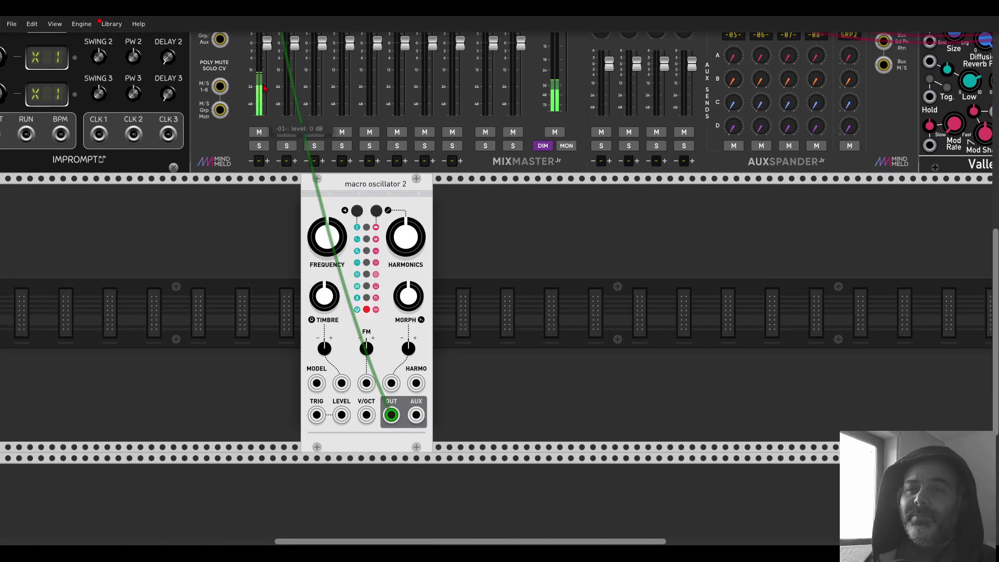
pyautogui.moveTo(99, 135); pyautogui.dragTo(317, 415)
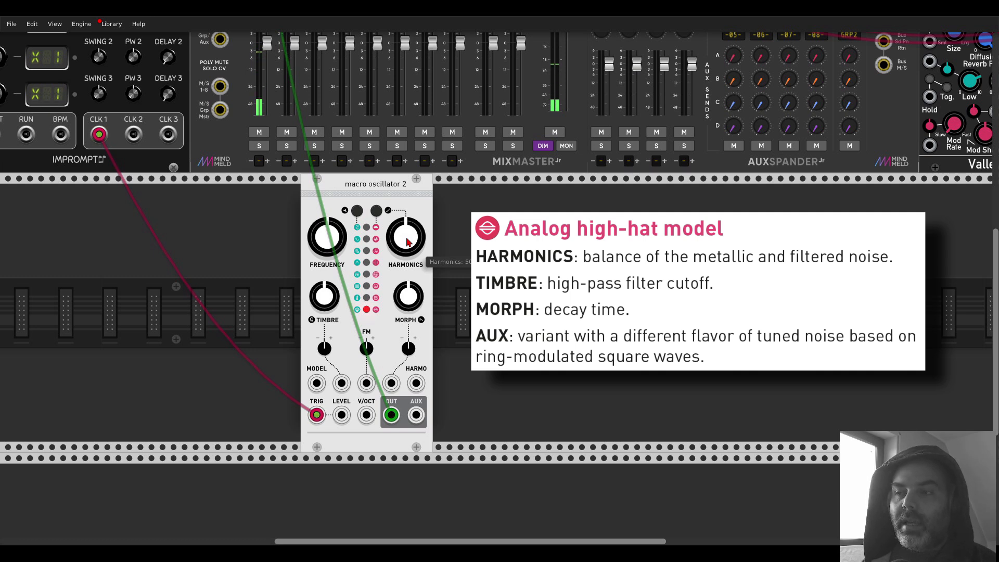
# Try out the Timbre, Morph and Harmonics settings of the analog hi-hat model, then reset all three to their defaults
pyautogui.moveTo(406, 237)
pyautogui.mouseDown()
pyautogui.moveTo(405, 281)
pyautogui.moveTo(406, 197)
pyautogui.moveTo(408, 242)
pyautogui.mouseUp()
pyautogui.moveTo(409, 296)
pyautogui.mouseDown()
pyautogui.moveTo(408, 319)
pyautogui.moveTo(409, 296)
pyautogui.mouseUp()
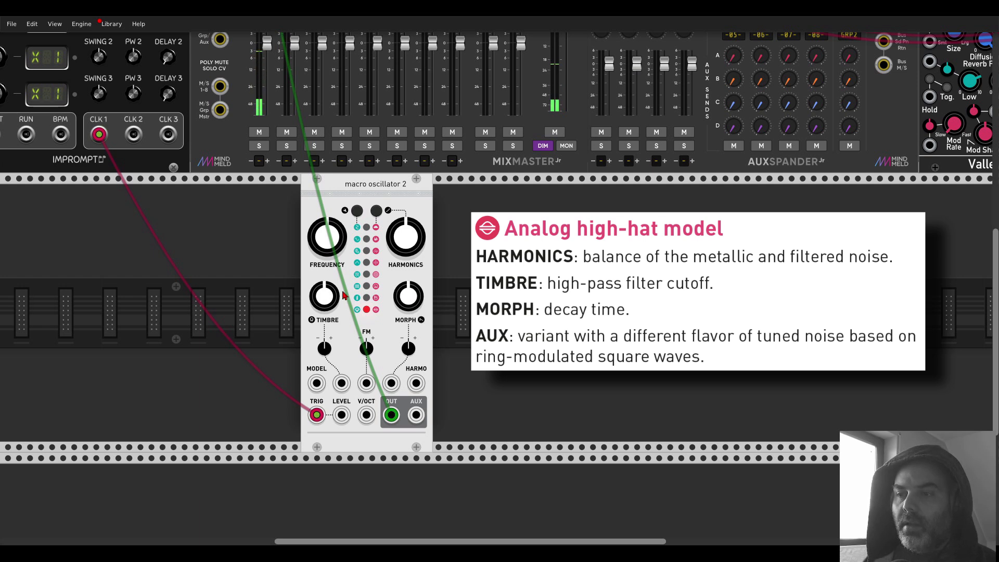
pyautogui.moveTo(333, 299); pyautogui.dragTo(334, 328)
pyautogui.moveTo(415, 295); pyautogui.dragTo(415, 344)
pyautogui.moveTo(406, 236); pyautogui.dragTo(405, 271)
pyautogui.doubleClick(324, 296)
pyautogui.doubleClick(408, 296)
pyautogui.doubleClick(409, 230)
# Move the mixer cable from OUT to AUX on the oscillator, vary Harmonics and Timbre, and reset both
pyautogui.moveTo(392, 415); pyautogui.dragTo(417, 415)
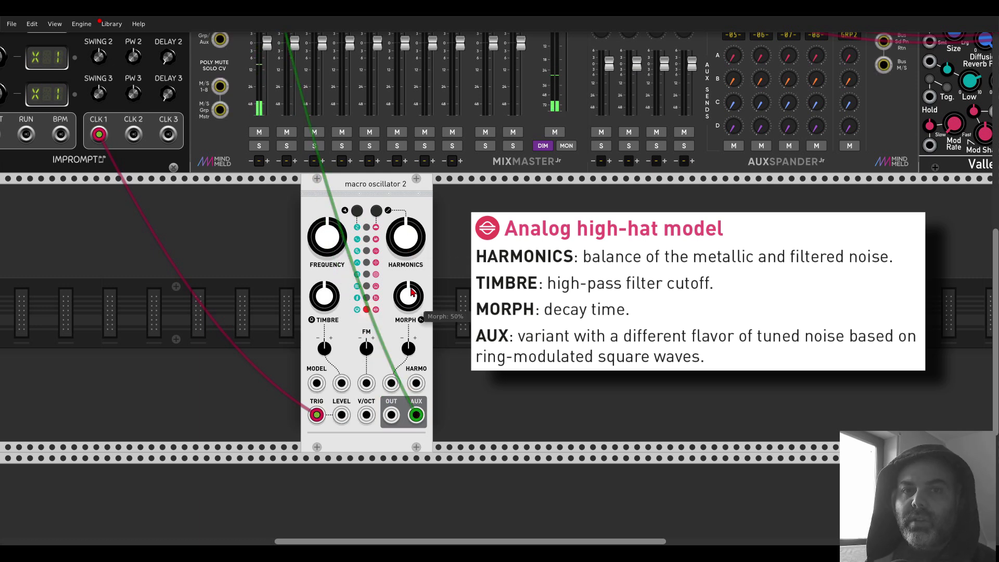
pyautogui.moveTo(403, 234)
pyautogui.moveTo(403, 234)
pyautogui.mouseDown()
pyautogui.moveTo(403, 218)
pyautogui.moveTo(403, 247)
pyautogui.mouseUp()
pyautogui.moveTo(325, 296)
pyautogui.mouseDown()
pyautogui.moveTo(324, 313)
pyautogui.moveTo(324, 273)
pyautogui.moveTo(325, 306)
pyautogui.mouseUp()
pyautogui.doubleClick(324, 294)
pyautogui.doubleClick(399, 246)
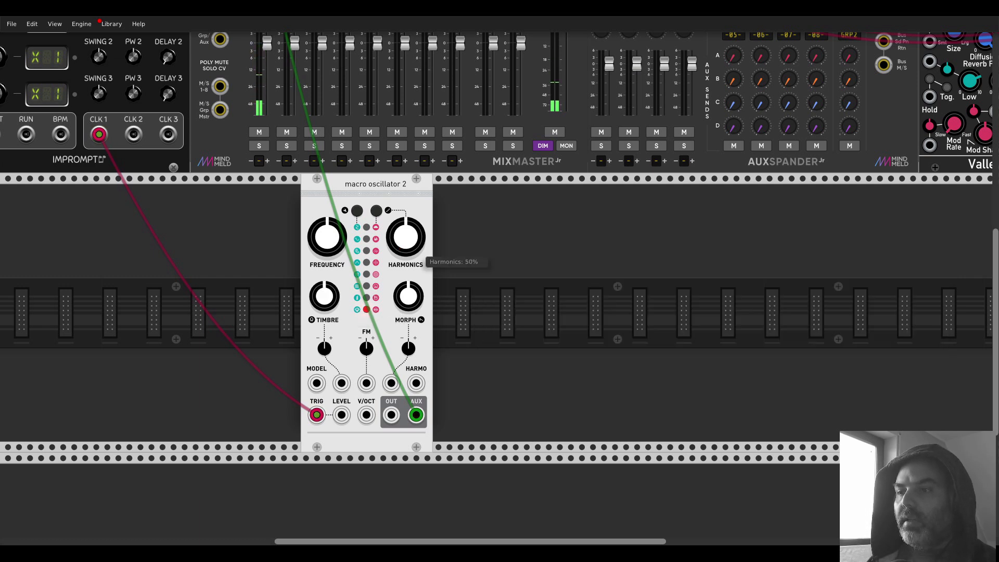
# Disconnect the oscillator's AUX and TRIG cables and review its list of synthesis models
pyautogui.keyDown('shift'); pyautogui.click(418, 416); pyautogui.keyUp('shift')
pyautogui.keyDown('shift'); pyautogui.click(318, 411); pyautogui.keyUp('shift')
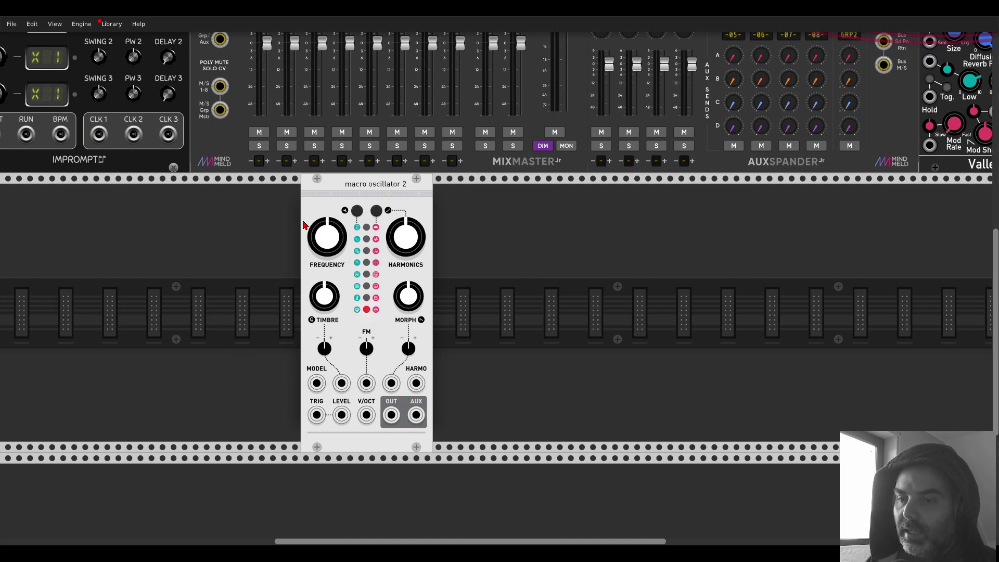
pyautogui.moveTo(305, 225); pyautogui.dragTo(412, 244)
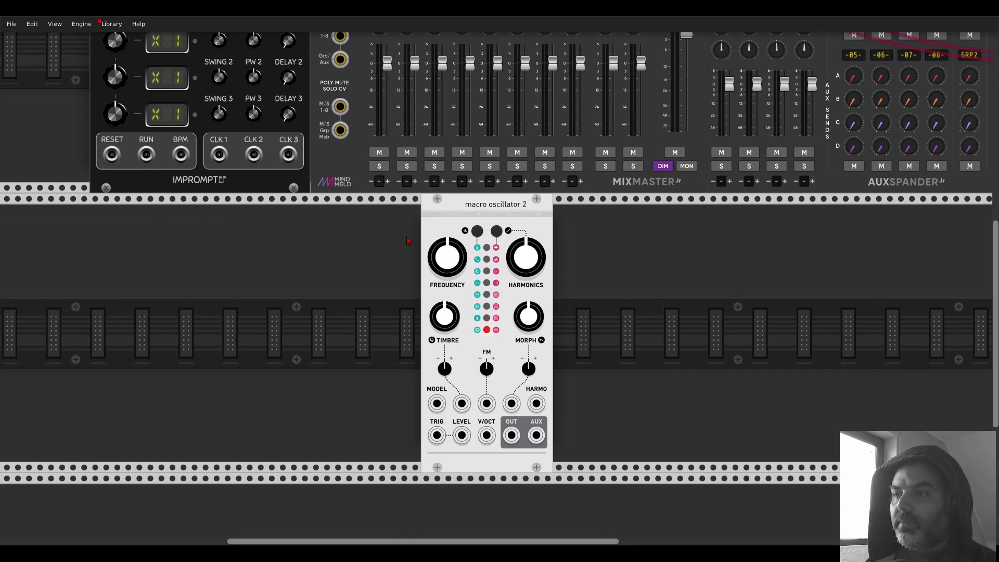
pyautogui.rightClick(435, 225)
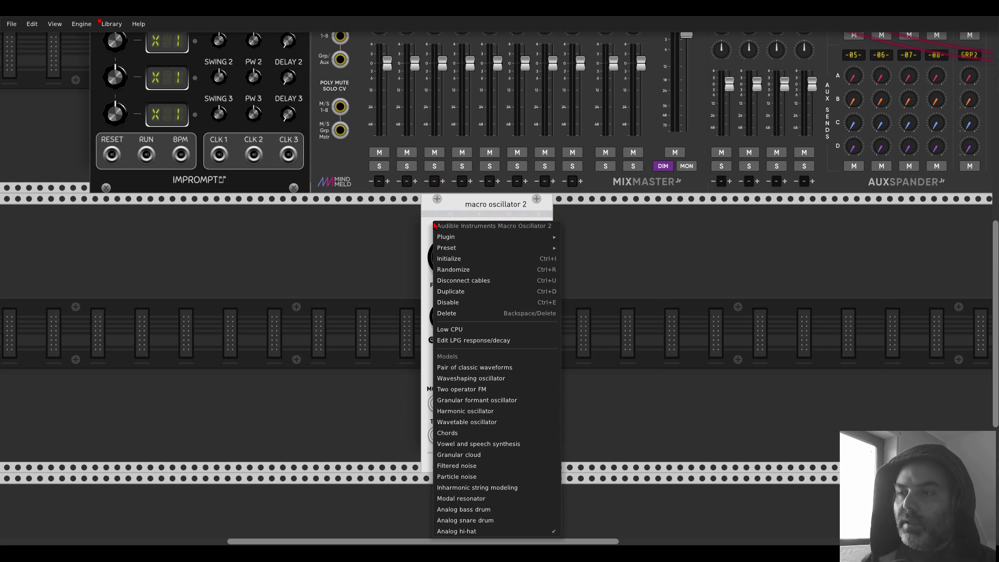
pyautogui.click(377, 221)
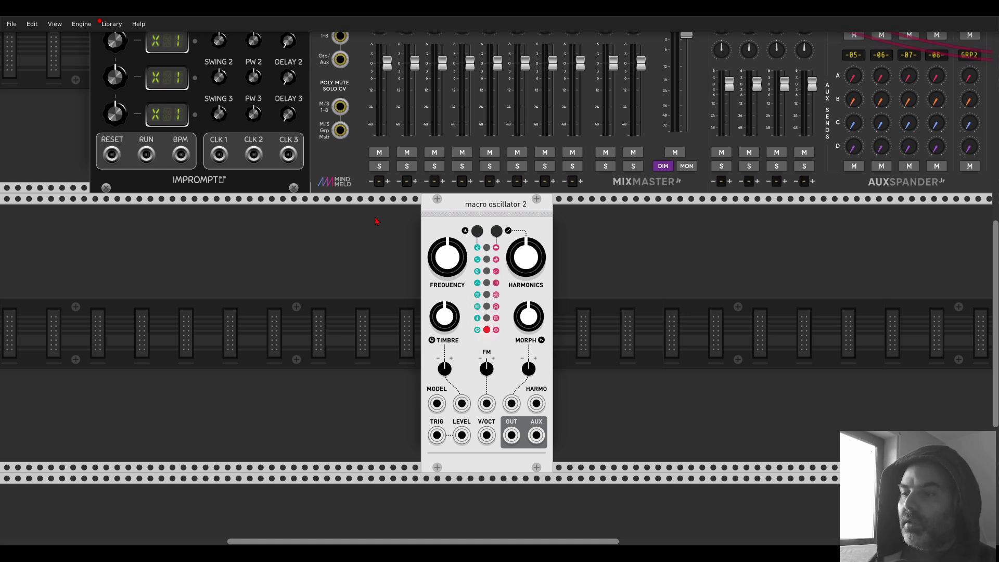
# Search the module library for "delay" and place the VCV Delay module directly beside macro oscillator 2
pyautogui.hscroll(3, 388, 245)
pyautogui.scroll(-1, 388, 245)
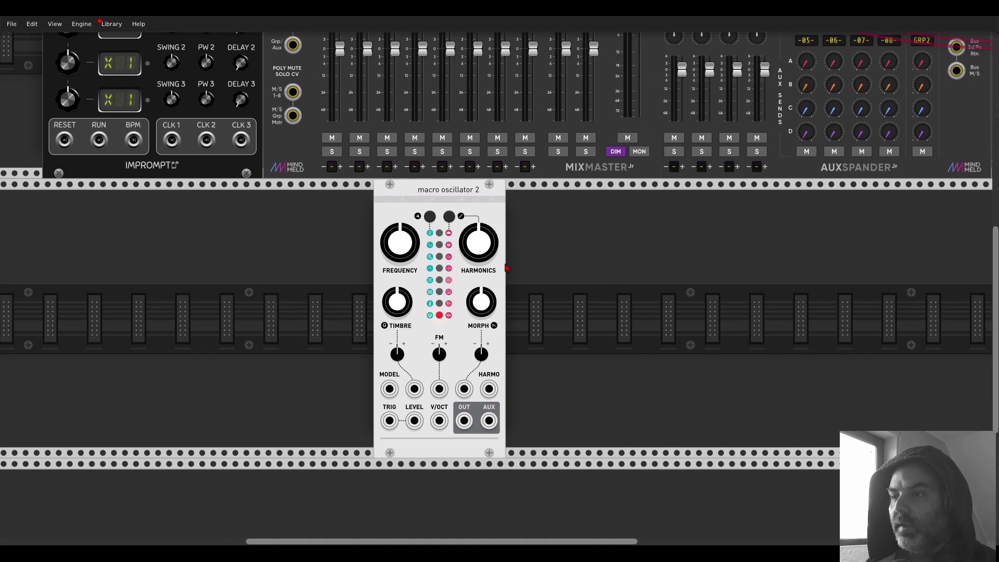
pyautogui.rightClick(541, 273)
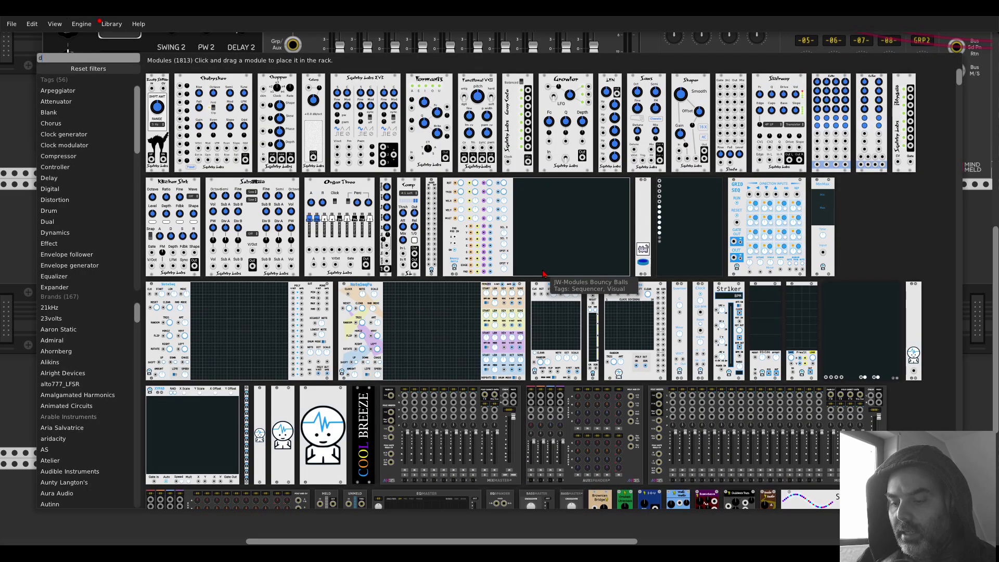
pyautogui.write('de')
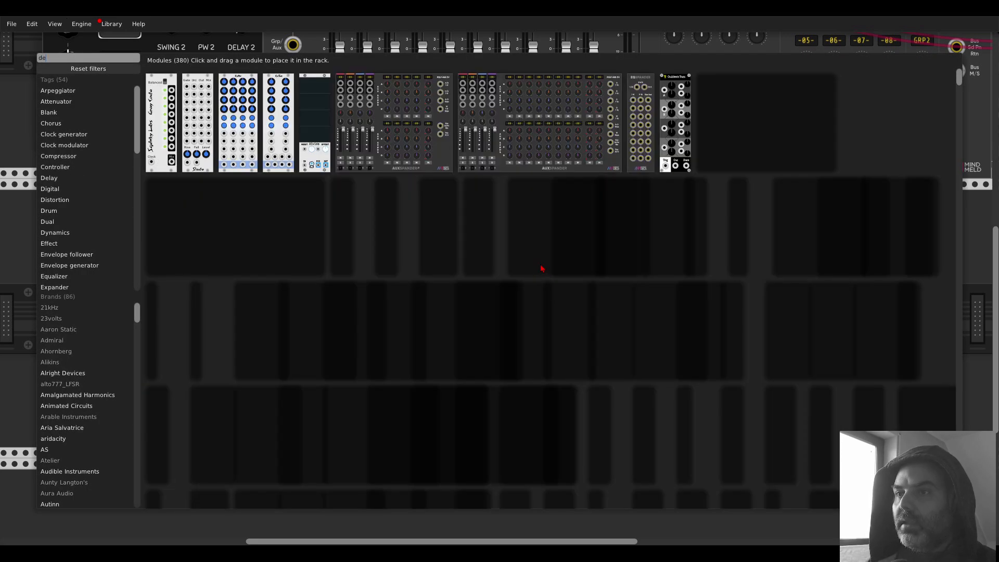
pyautogui.write('lay')
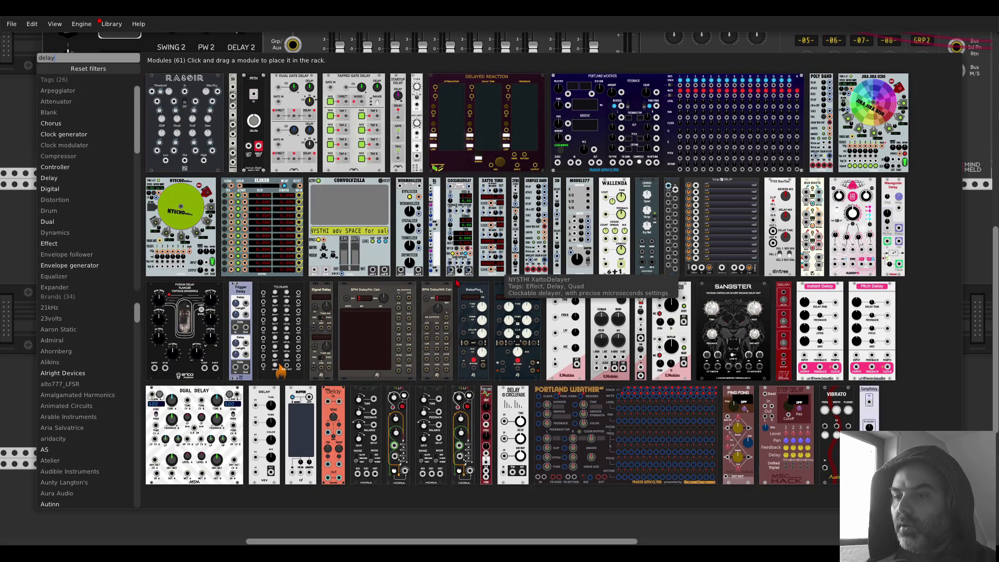
pyautogui.moveTo(266, 399); pyautogui.dragTo(513, 307)
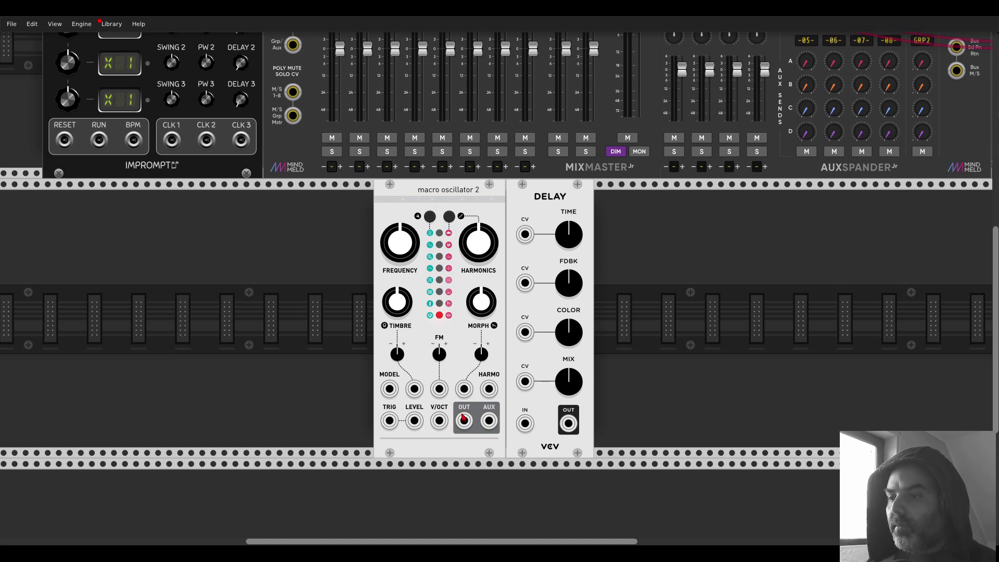
# Patch CLK 1 to the oscillator's TRIG, the oscillator's OUT to the Delay's IN, and the Delay's OUT to mixer channel 1's left input
pyautogui.moveTo(389, 421); pyautogui.dragTo(172, 139)
pyautogui.moveTo(463, 420); pyautogui.dragTo(333, 59)
pyautogui.scroll(-4, 394, 269)
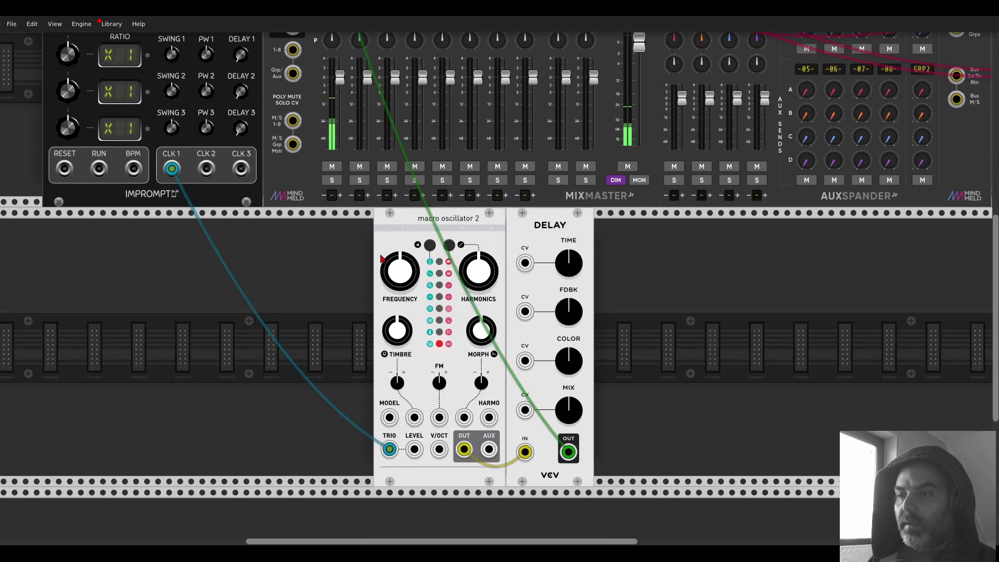
# Lower the oscillator's Morph to near its minimum and look over the mixer's master settings
pyautogui.moveTo(481, 330); pyautogui.dragTo(481, 348)
pyautogui.scroll(4, 650, 241)
pyautogui.rightClick(626, 100)
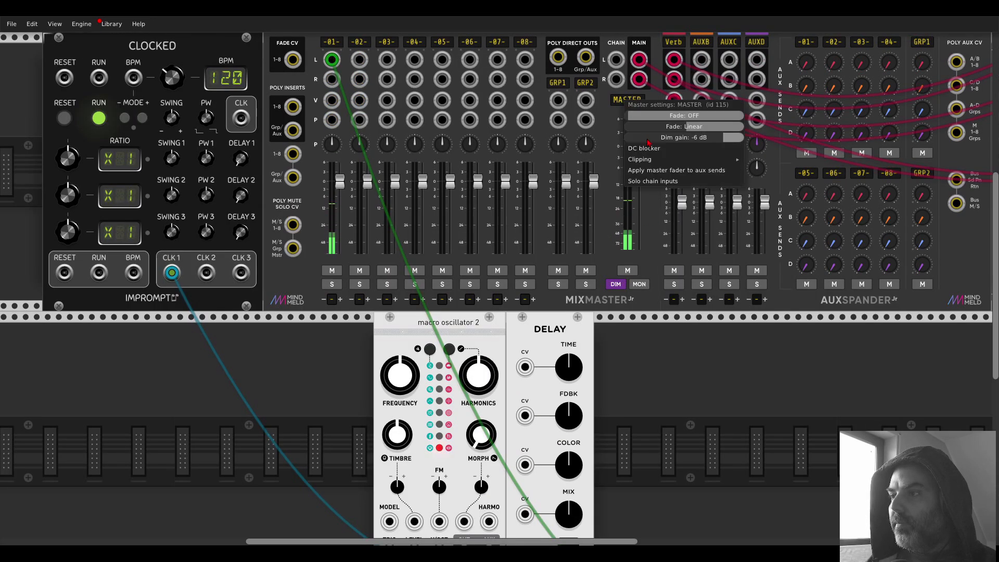
pyautogui.click(654, 428)
pyautogui.scroll(-5, 654, 428)
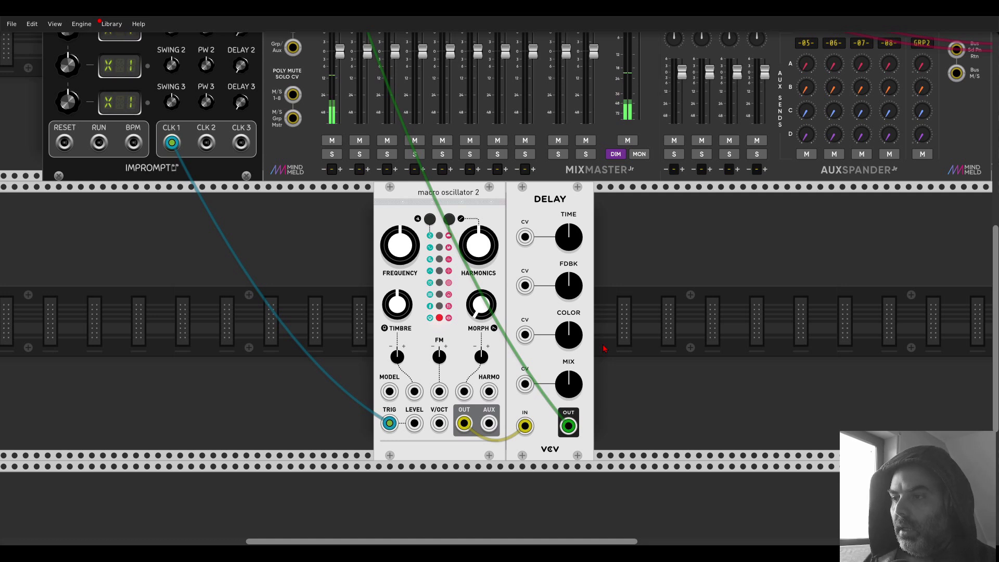
# Turn the Delay's mix fully up, raise its feedback close to maximum and set its time to about 0.0137 s
pyautogui.moveTo(578, 372); pyautogui.dragTo(575, 385)
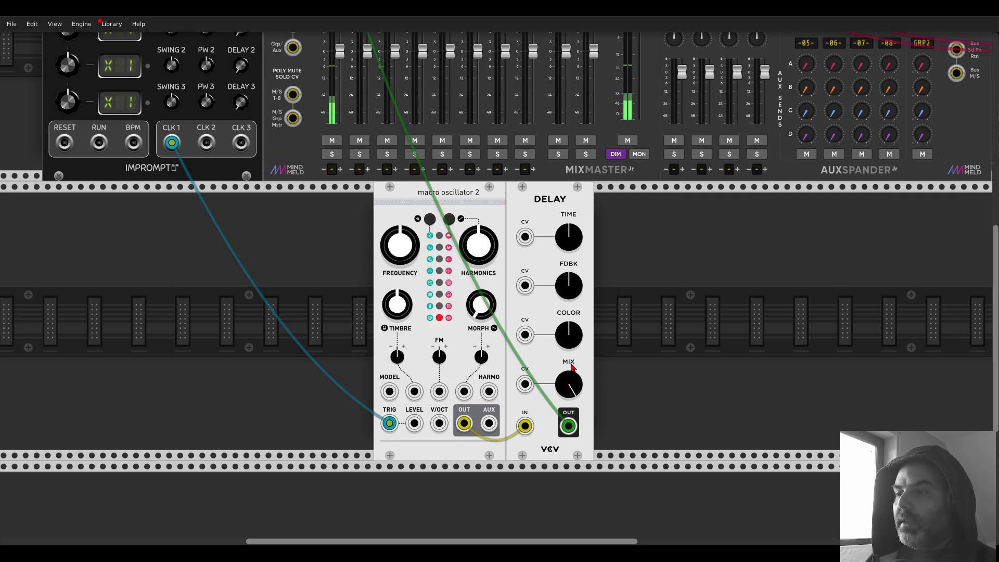
pyautogui.moveTo(565, 243); pyautogui.dragTo(564, 269)
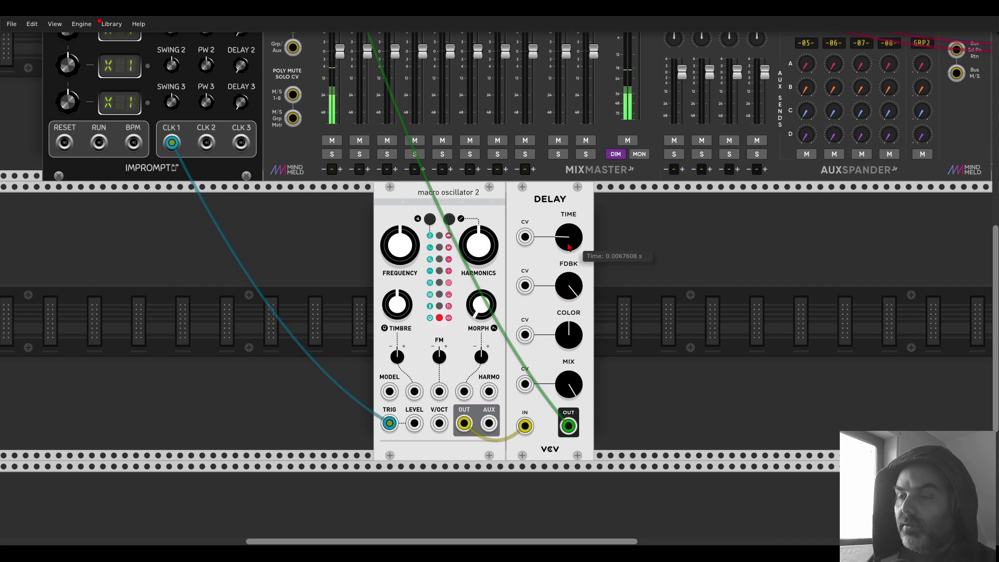
pyautogui.moveTo(567, 235); pyautogui.dragTo(574, 246)
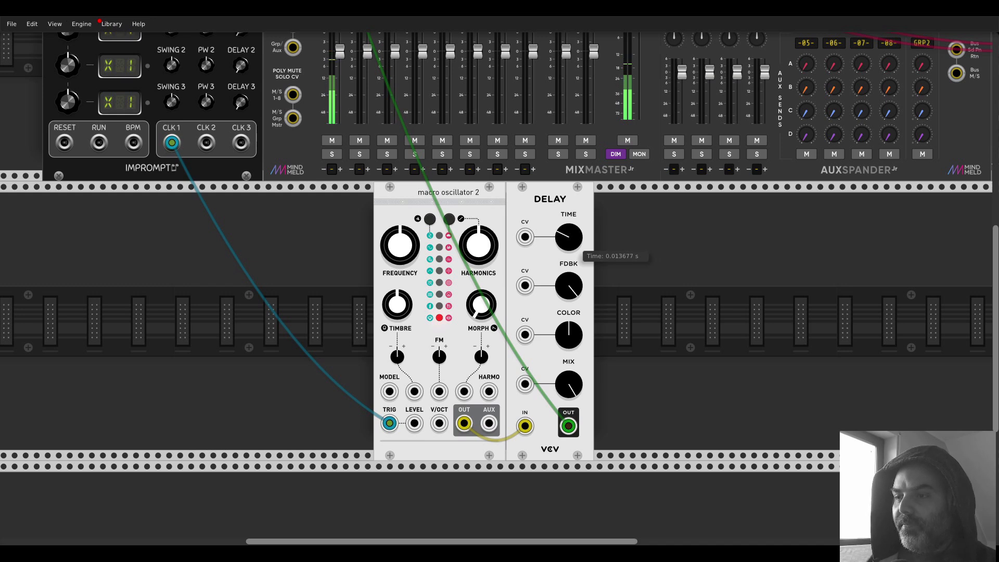
# Find the NYSTHI Hot Tuna tuner with the search "tuna", place it beside the Delay and feed the Delay's OUT into its signal input
pyautogui.rightClick(621, 287)
pyautogui.write('t')
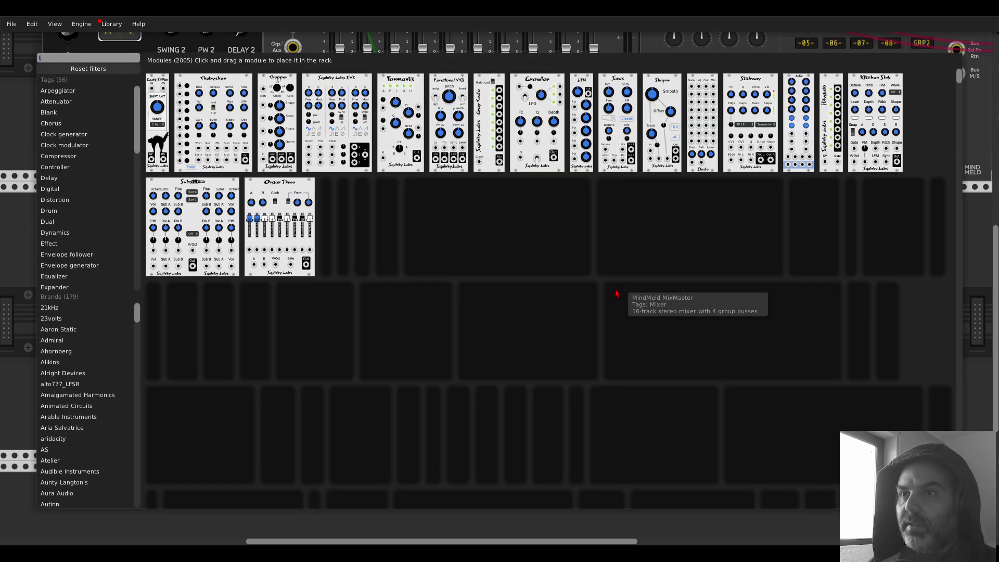
pyautogui.write('una')
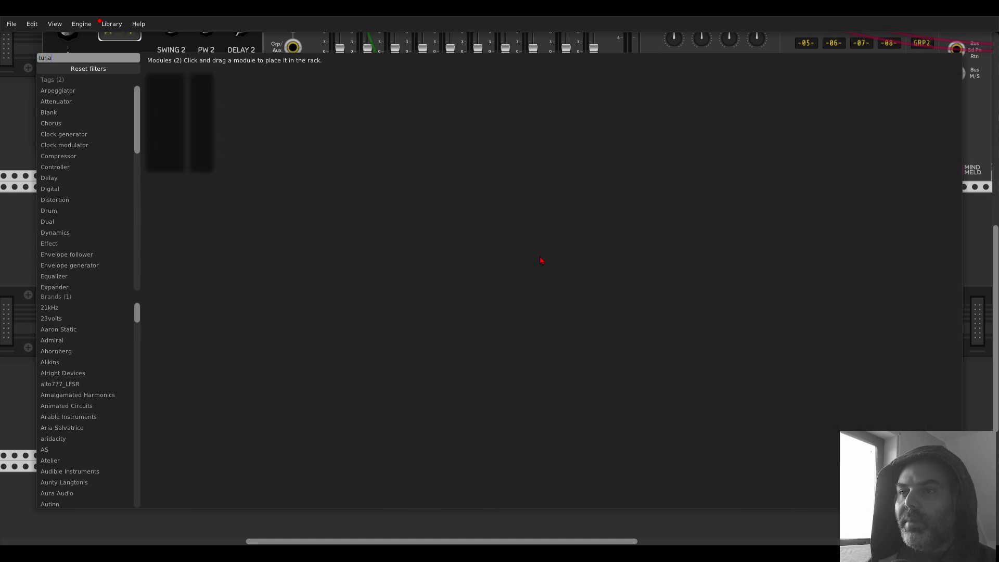
pyautogui.click(211, 88)
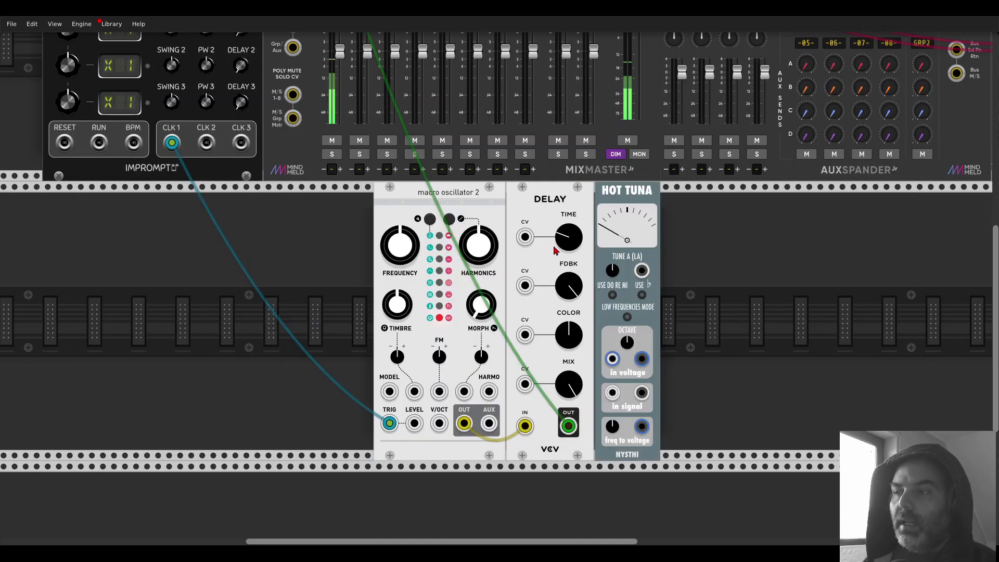
pyautogui.click(332, 139)
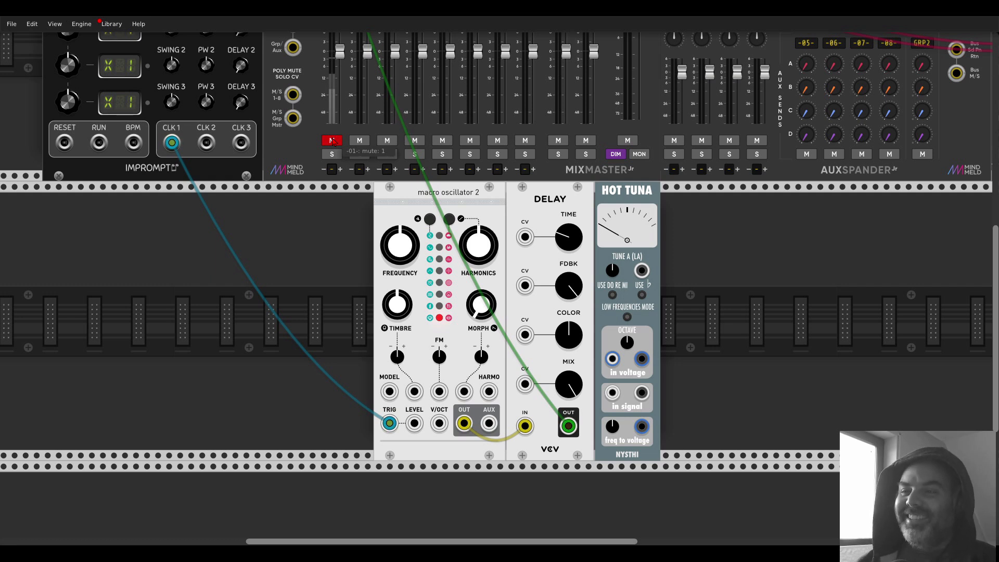
pyautogui.click(333, 142)
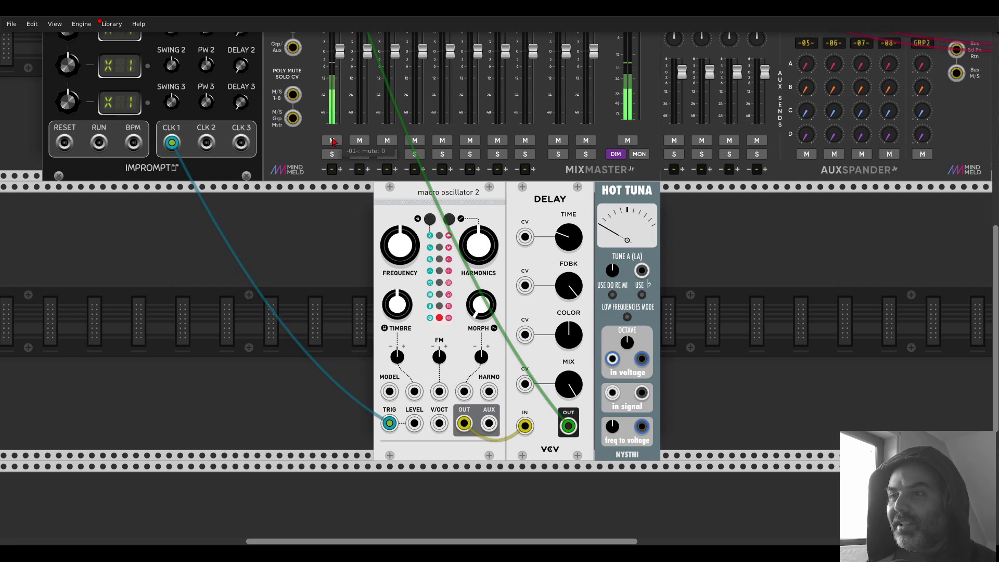
pyautogui.moveTo(612, 393); pyautogui.dragTo(569, 426)
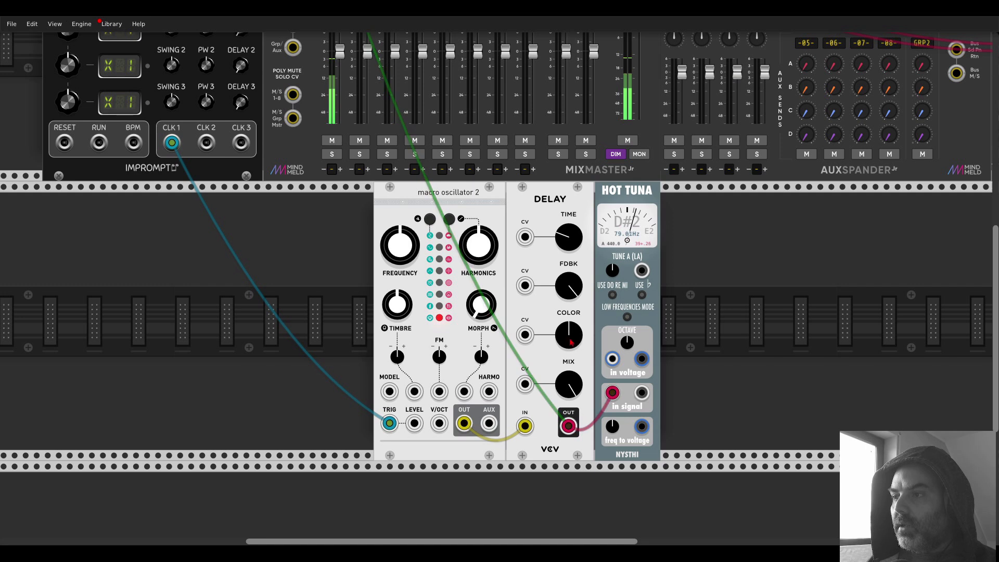
# Fine-tune the Delay's time against the tuner, settling on a pitch of about B1
pyautogui.moveTo(567, 251); pyautogui.dragTo(567, 253)
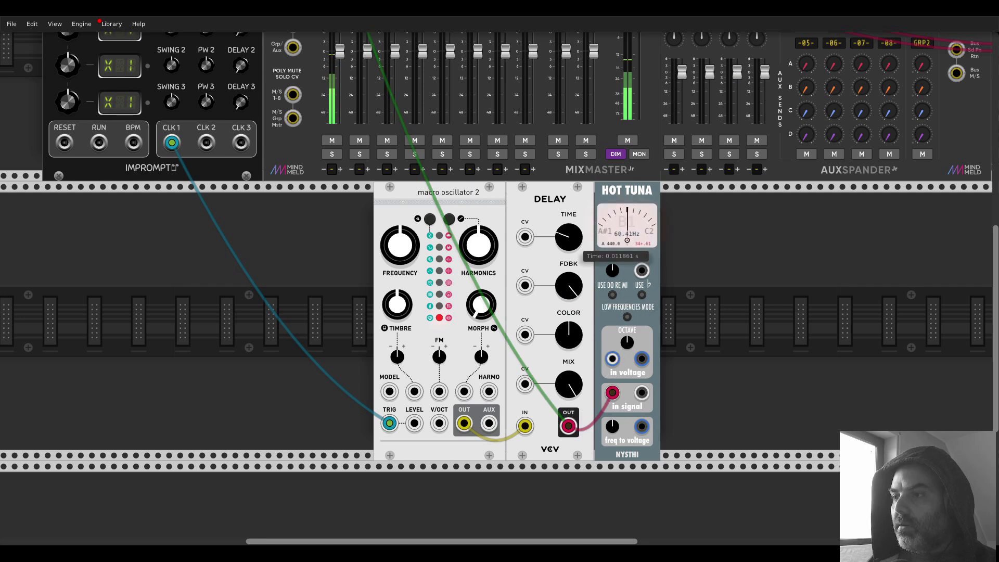
pyautogui.moveTo(569, 245); pyautogui.dragTo(569, 238)
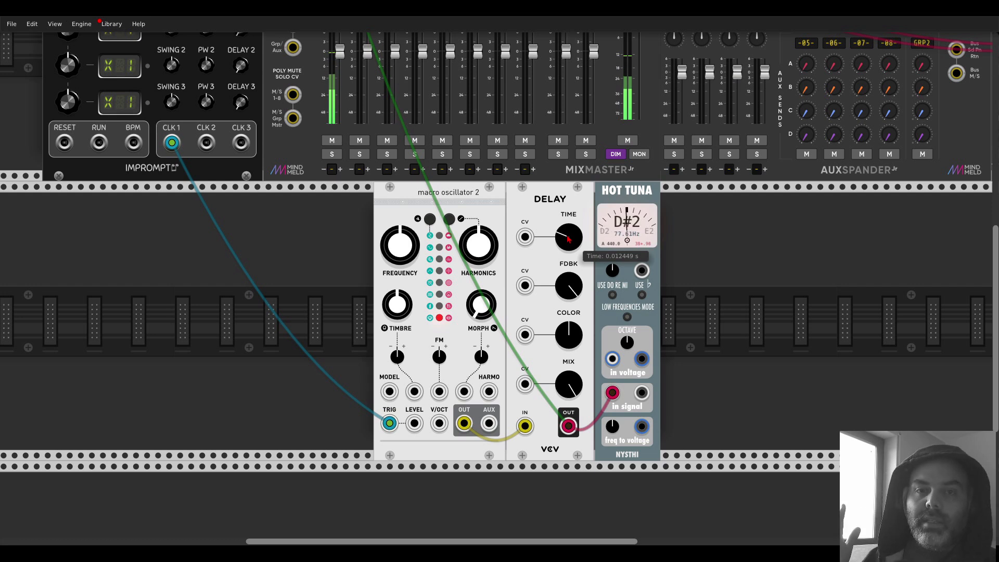
pyautogui.moveTo(568, 238); pyautogui.dragTo(569, 234)
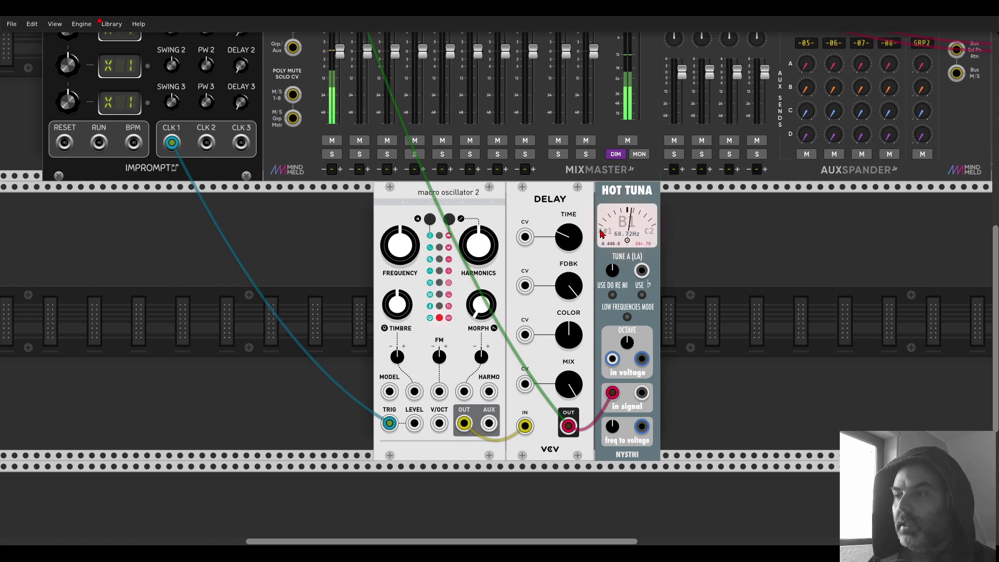
# Delete the Hot Tuna module and mute mixer channel 1
pyautogui.press('Delete')
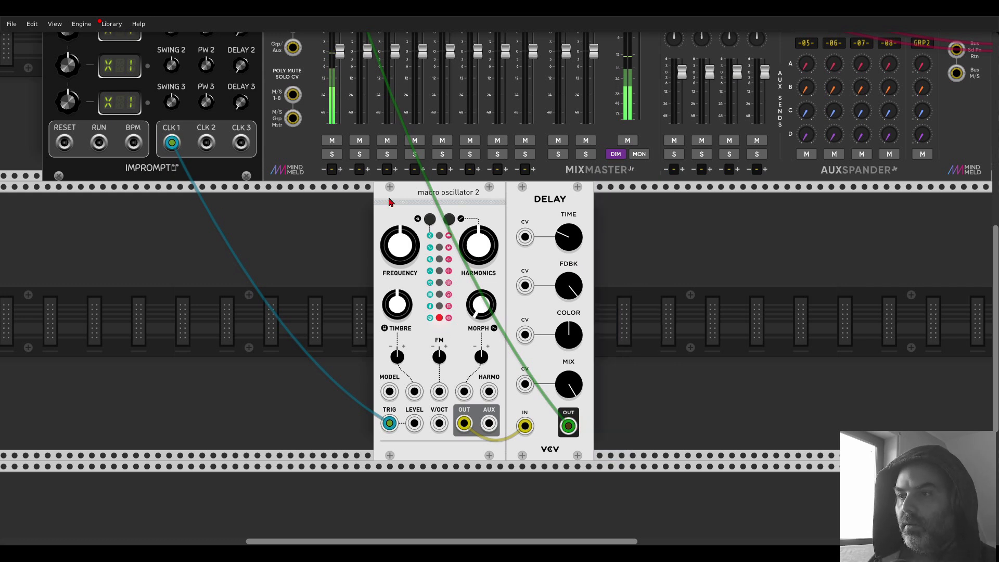
pyautogui.click(332, 140)
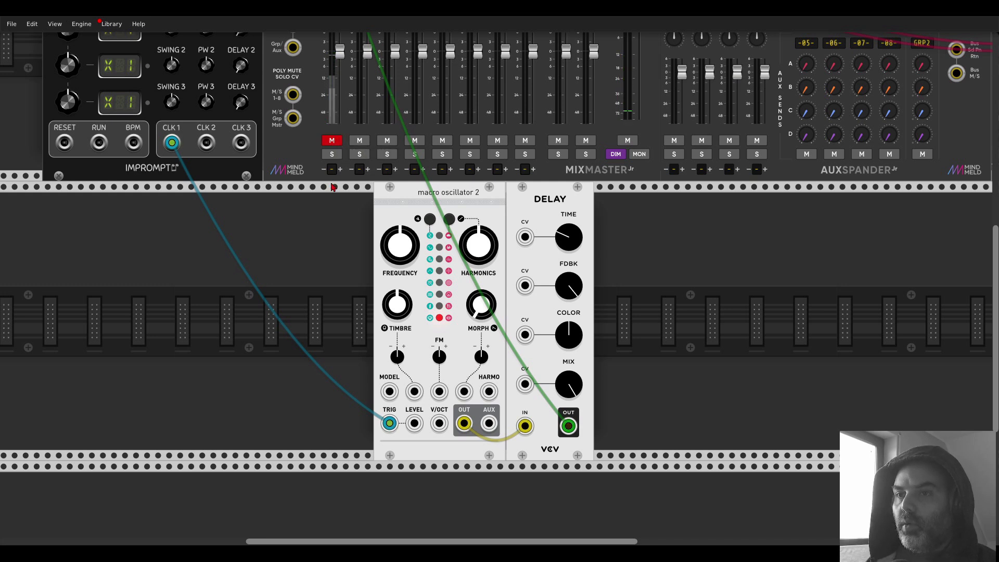
pyautogui.scroll(1, 115, 231)
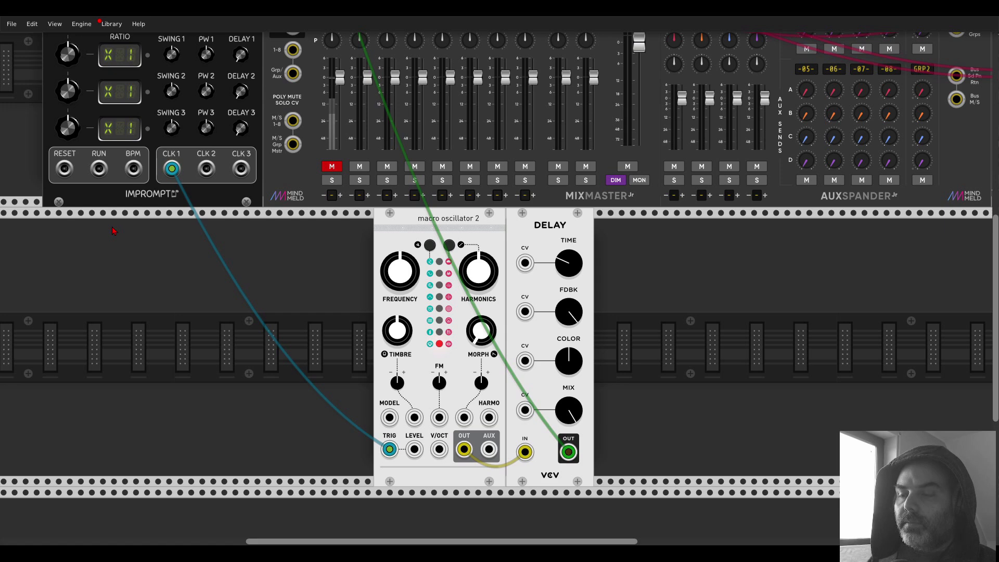
# Find the Grayscale Algorhythm sequencer with the search "algo" and place it beside macro oscillator 2
pyautogui.write('seq')
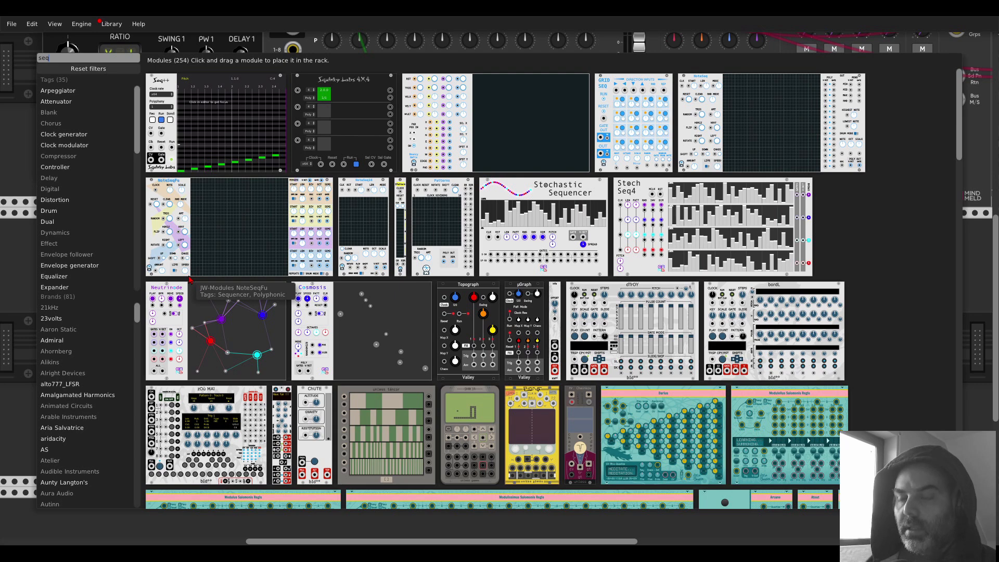
pyautogui.press('BackSpace')
pyautogui.press('BackSpace')
pyautogui.press('BackSpace')
pyautogui.write('algo')
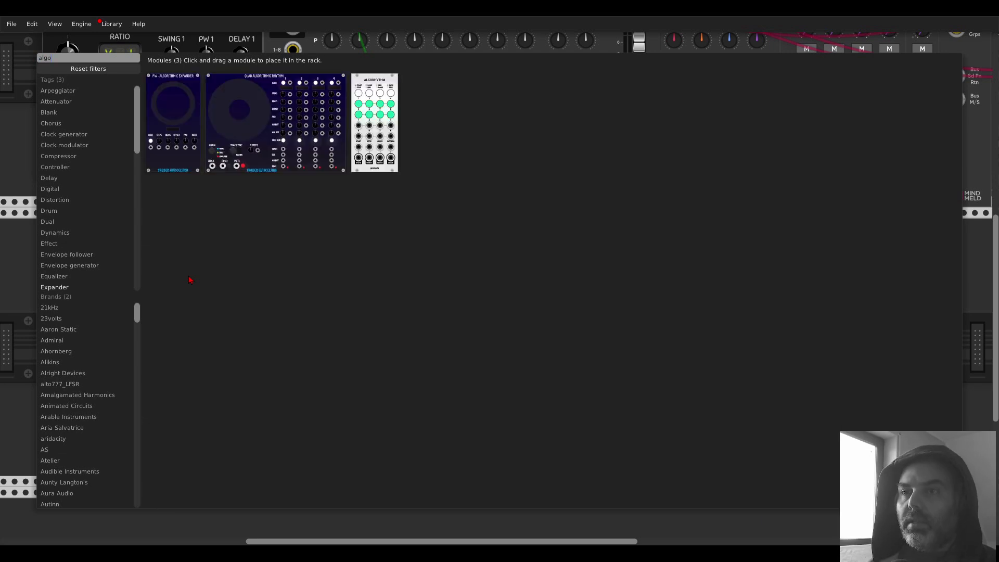
pyautogui.moveTo(378, 94); pyautogui.dragTo(327, 213)
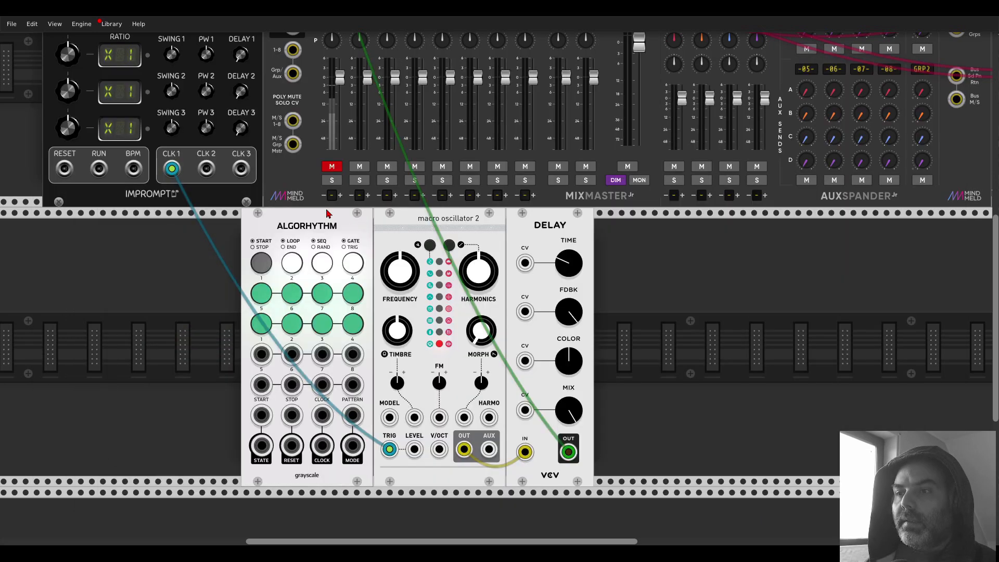
# Set the Algorhythm's startup state to Remember
pyautogui.rightClick(270, 232)
pyautogui.moveTo(300, 430)
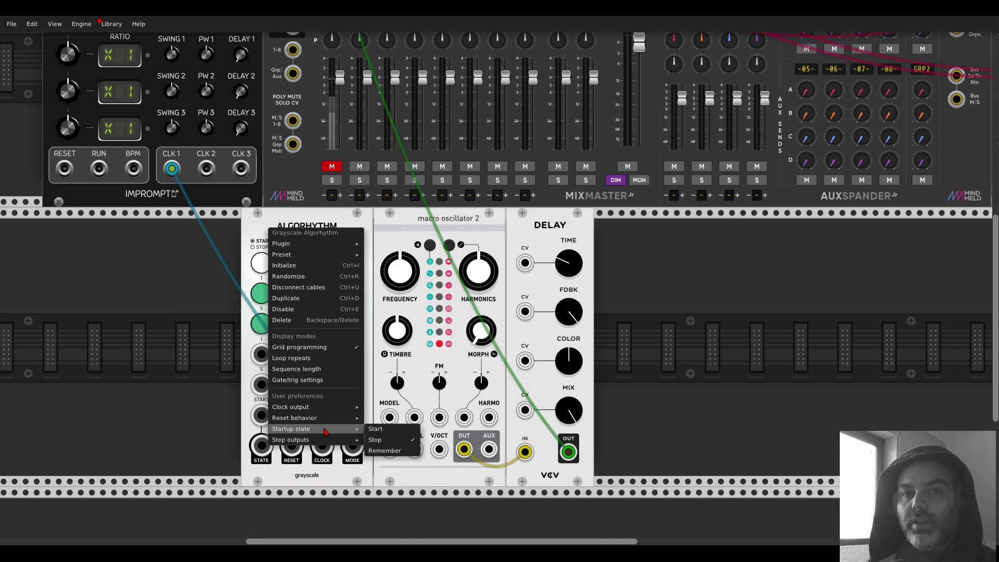
pyautogui.click(391, 451)
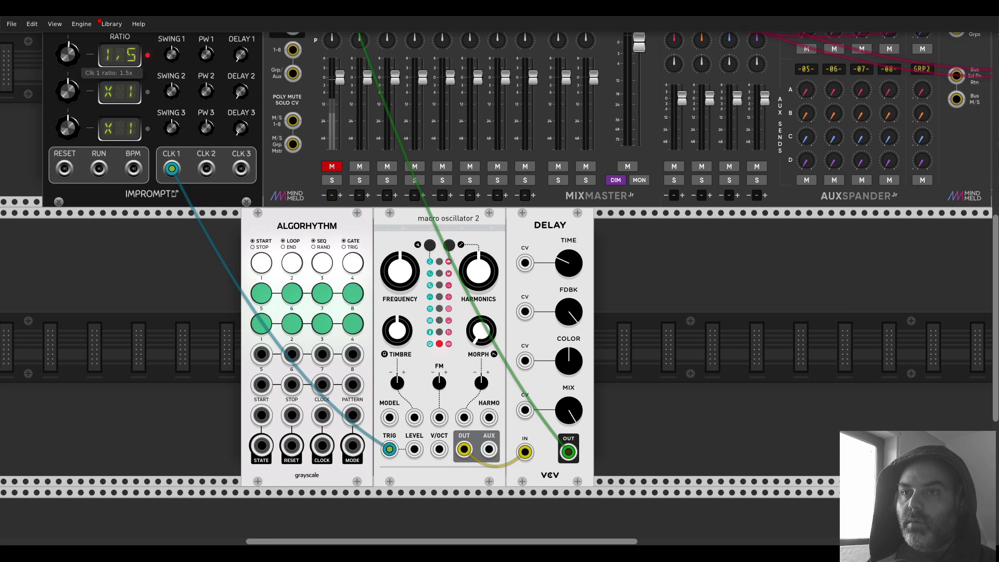
# Clock the Algorhythm from CLK 1 at ratio x2 and patch its PATTERN output into macro oscillator 2's TRIG input
pyautogui.moveTo(389, 449); pyautogui.dragTo(322, 445)
pyautogui.moveTo(352, 385); pyautogui.dragTo(389, 450)
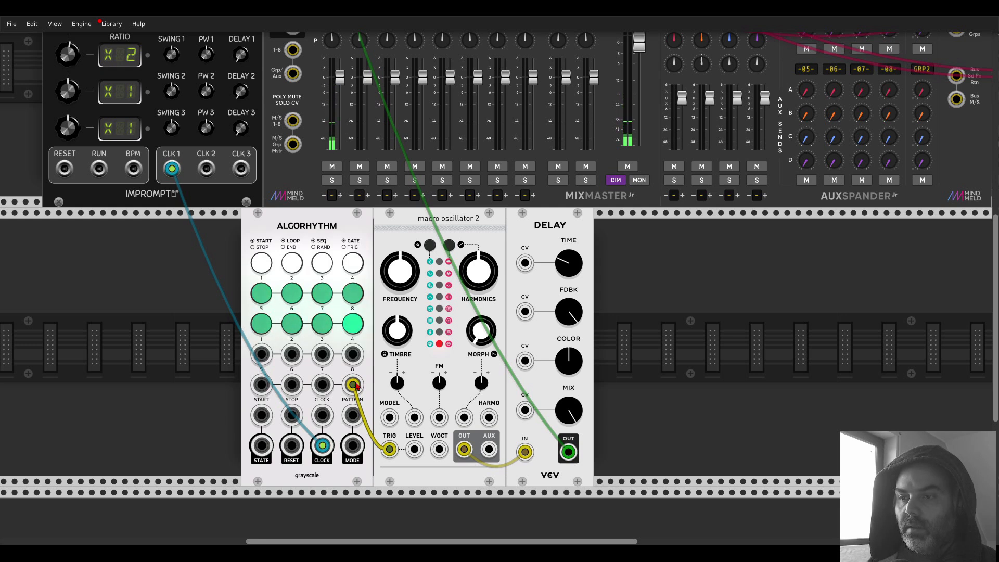
pyautogui.moveTo(353, 385); pyautogui.dragTo(352, 415)
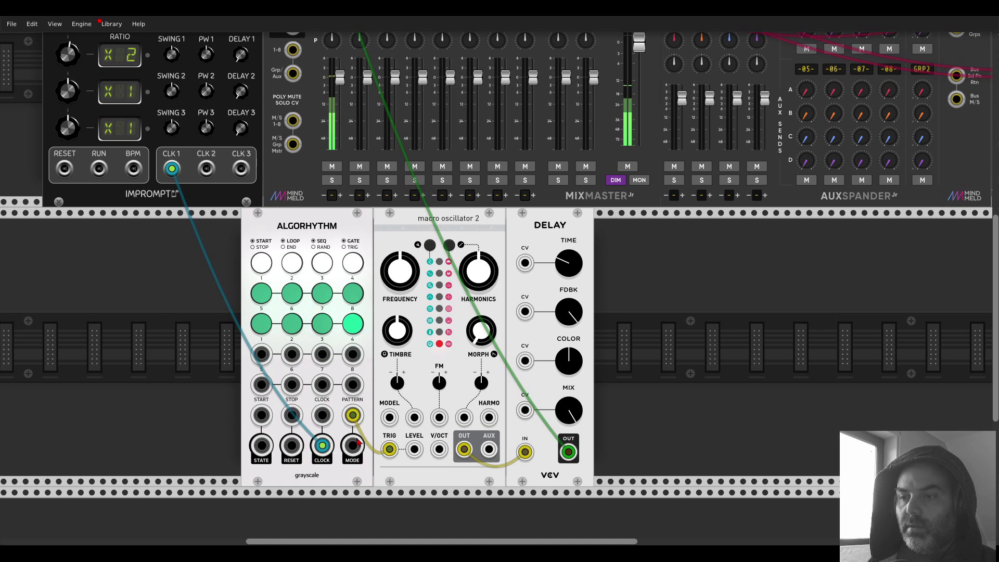
# Check the Algorhythm's sequence length, return to grid programming and leave only step 1 active
pyautogui.rightClick(327, 238)
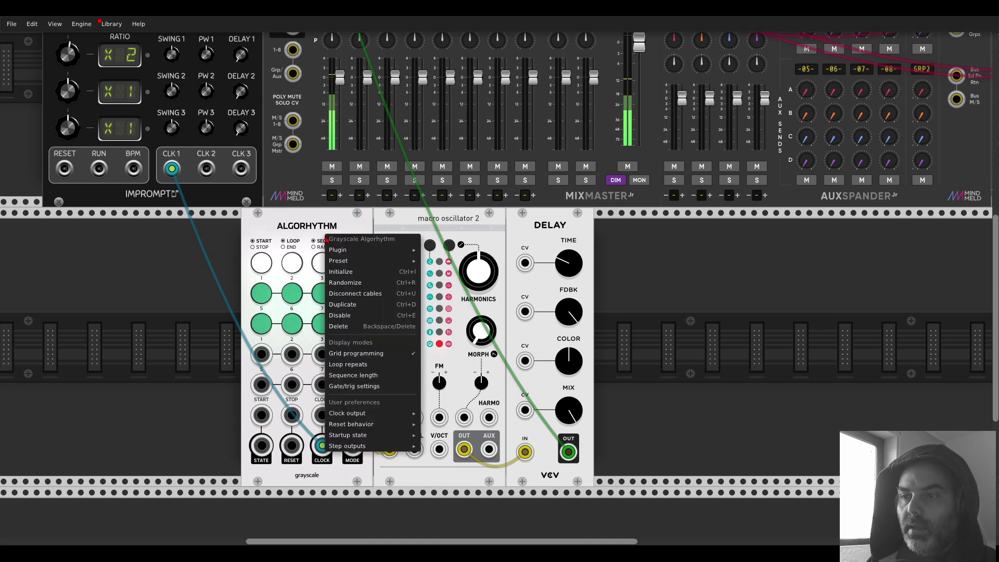
pyautogui.click(333, 375)
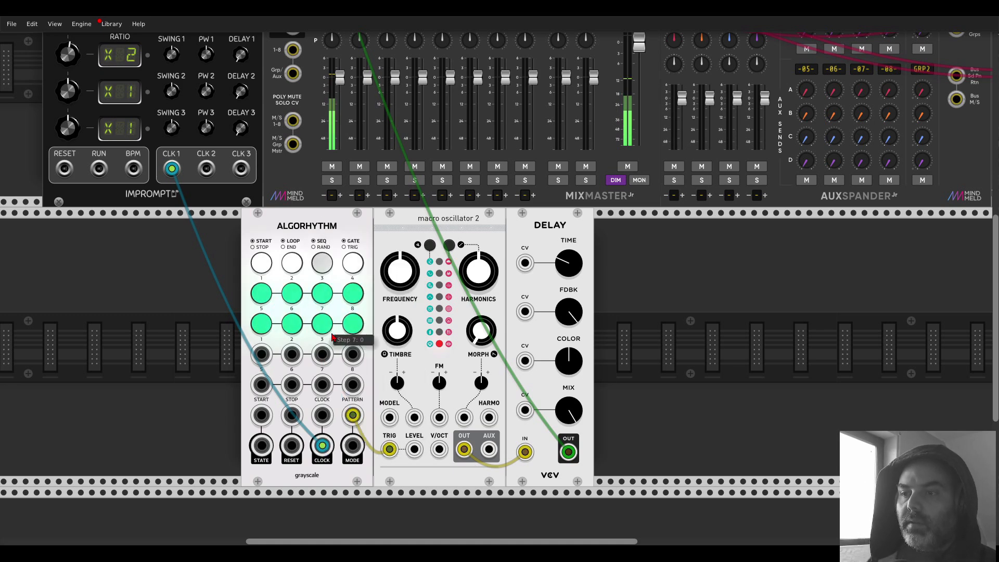
pyautogui.rightClick(324, 237)
pyautogui.click(345, 352)
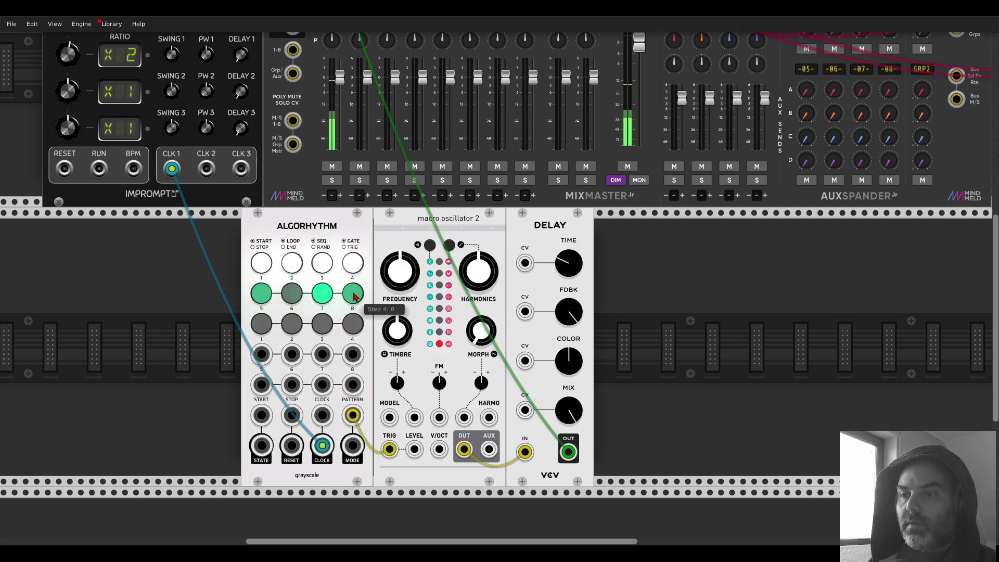
# Connect Clocked's RESET output to the Algorhythm's RESET input and shift the lower row of modules to line up under Clocked
pyautogui.moveTo(292, 445); pyautogui.dragTo(64, 168)
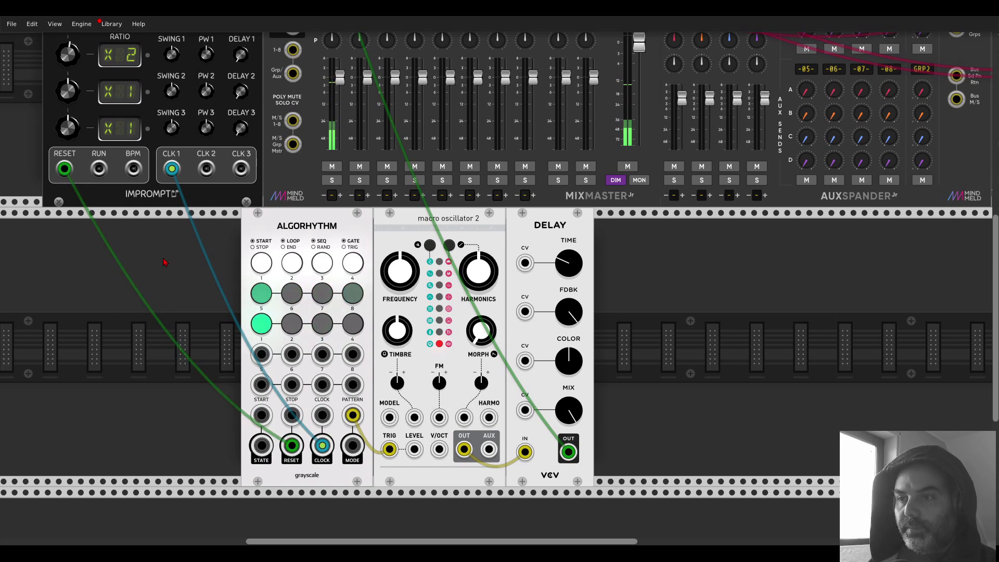
pyautogui.hscroll(-5, 234, 276)
pyautogui.moveTo(681, 218); pyautogui.dragTo(482, 218)
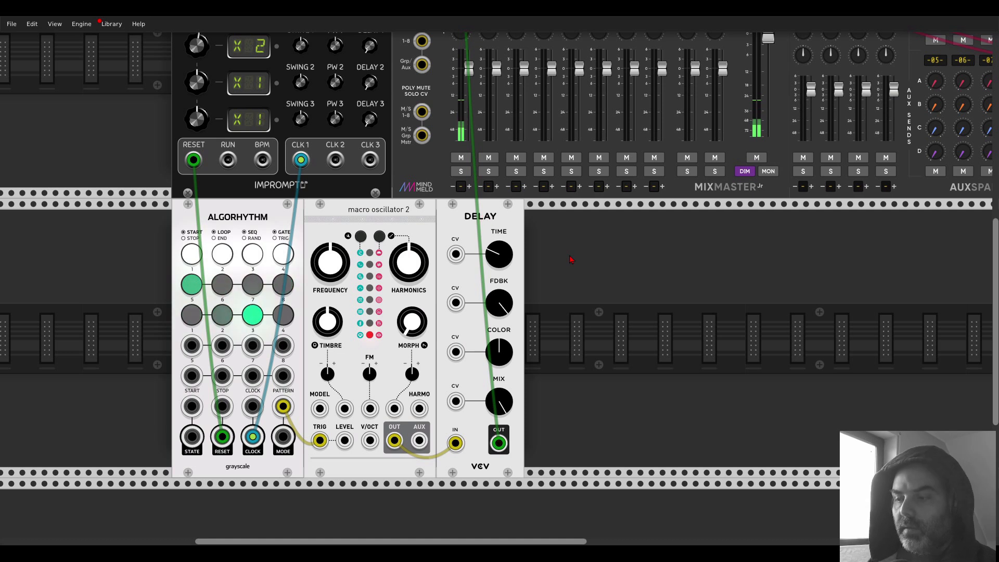
# Try a different Harmonics setting on macro oscillator 2 and reset the knob to its default
pyautogui.moveTo(416, 261)
pyautogui.moveTo(415, 261)
pyautogui.mouseDown()
pyautogui.moveTo(415, 281)
pyautogui.moveTo(416, 241)
pyautogui.mouseUp()
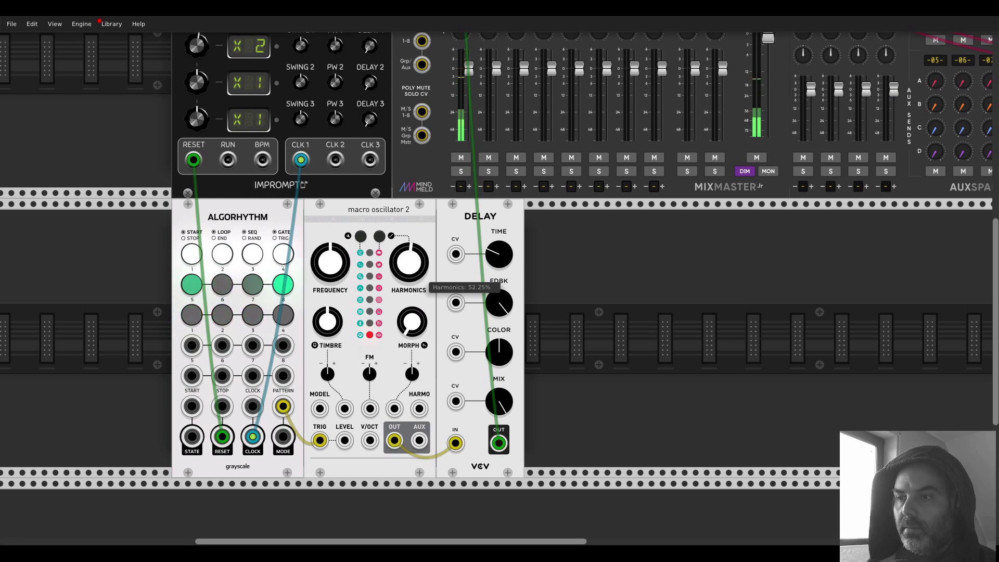
pyautogui.doubleClick(416, 260)
# Set macro oscillator 2's Timbre to 0%, its Morph to about 30% and its Frequency to minimum
pyautogui.moveTo(330, 317); pyautogui.dragTo(330, 335)
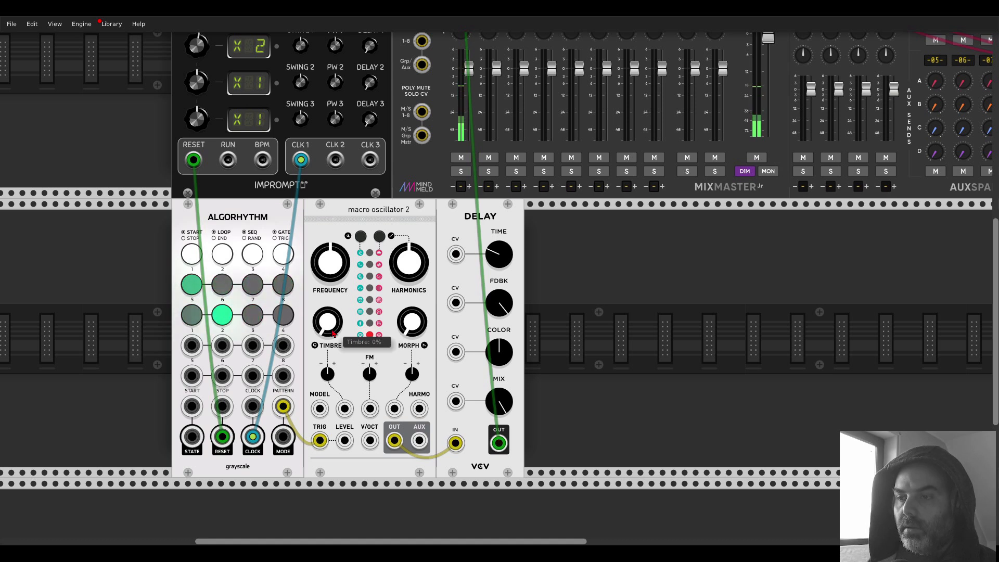
pyautogui.moveTo(411, 322)
pyautogui.mouseDown()
pyautogui.moveTo(412, 333)
pyautogui.moveTo(411, 320)
pyautogui.mouseUp()
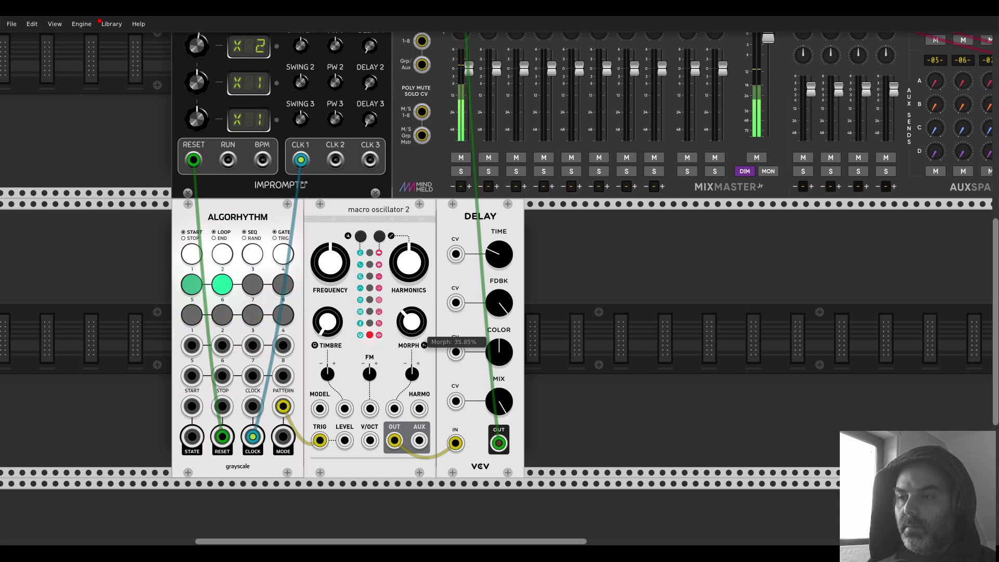
pyautogui.moveTo(411, 322); pyautogui.dragTo(413, 326)
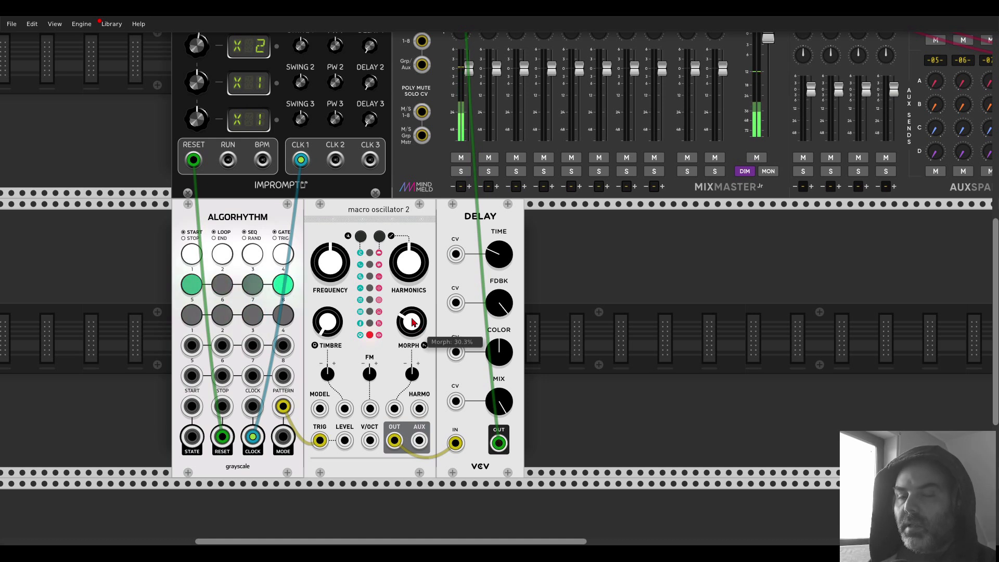
pyautogui.moveTo(335, 264); pyautogui.dragTo(334, 219)
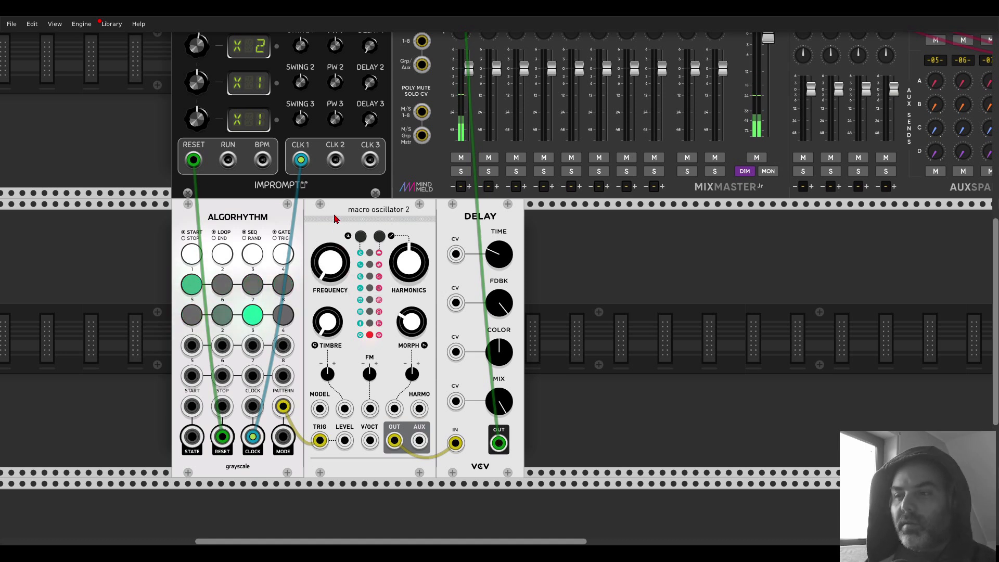
# Lower the Delay's Color to well below half and raise its Feedback to maximum
pyautogui.moveTo(516, 348)
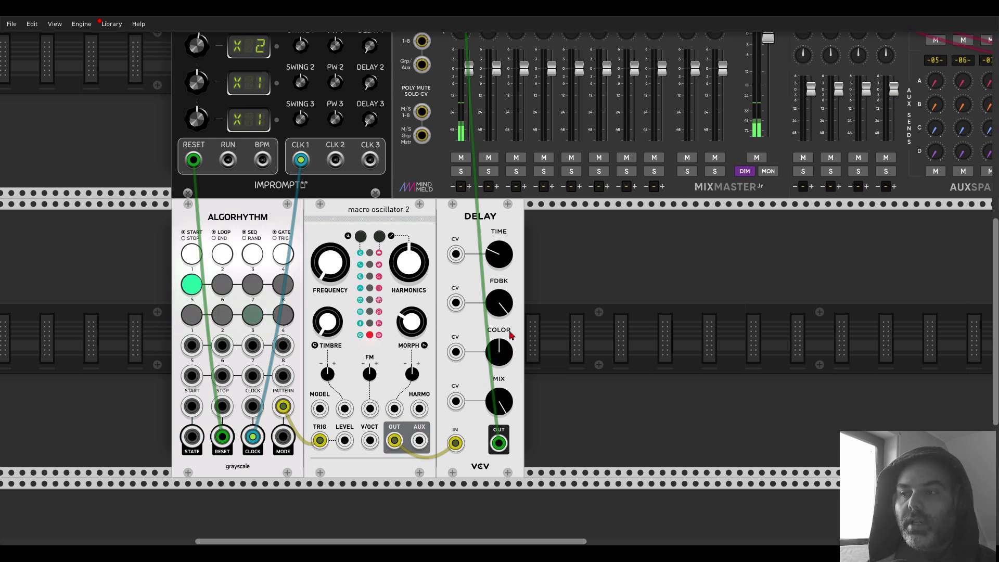
pyautogui.moveTo(506, 347); pyautogui.dragTo(505, 368)
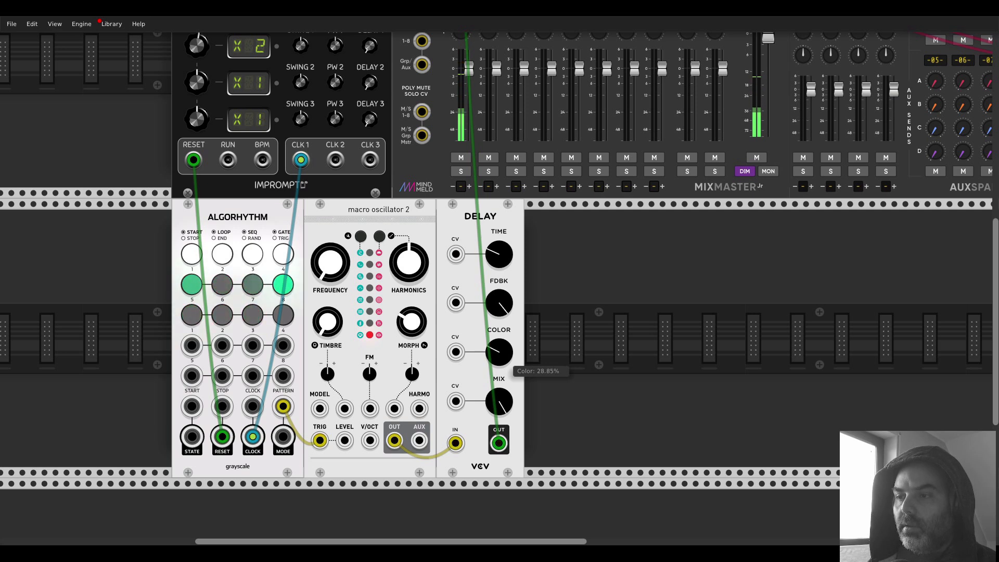
pyautogui.moveTo(503, 306)
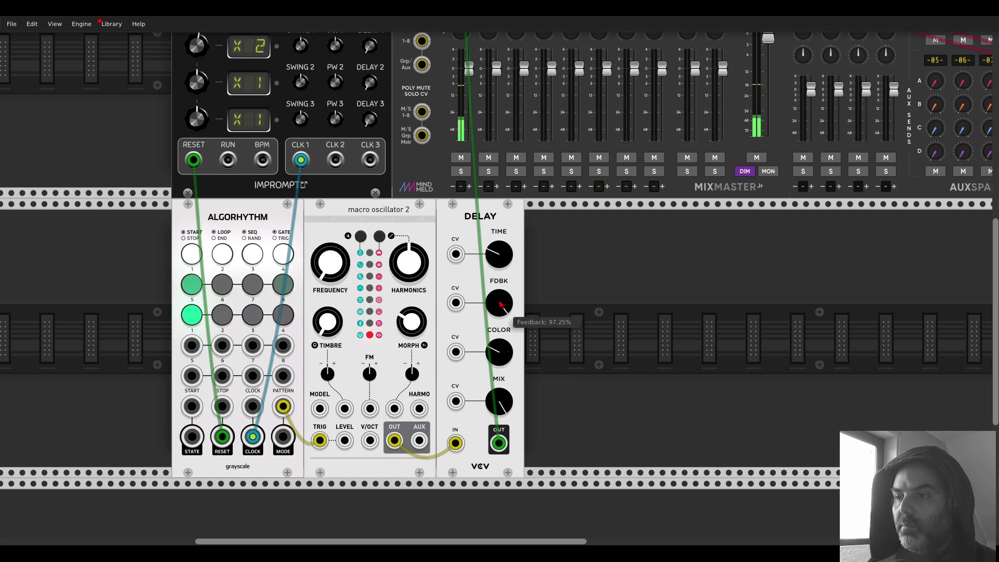
pyautogui.moveTo(503, 306); pyautogui.dragTo(502, 305)
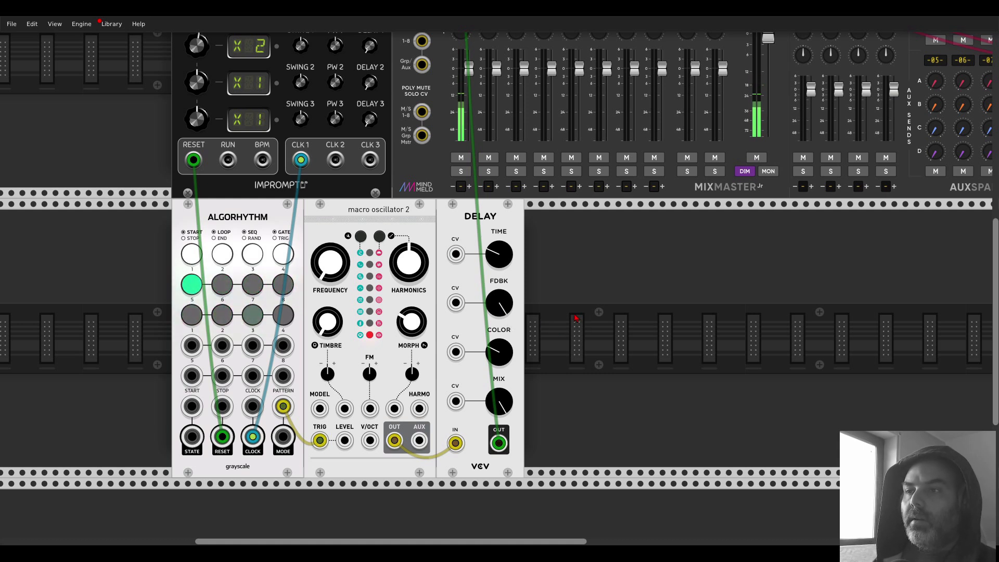
pyautogui.moveTo(501, 355); pyautogui.dragTo(501, 349)
# Find the Bogaudio Walk module with the search "walk" and place it beside the Delay
pyautogui.rightClick(551, 342)
pyautogui.write('walk')
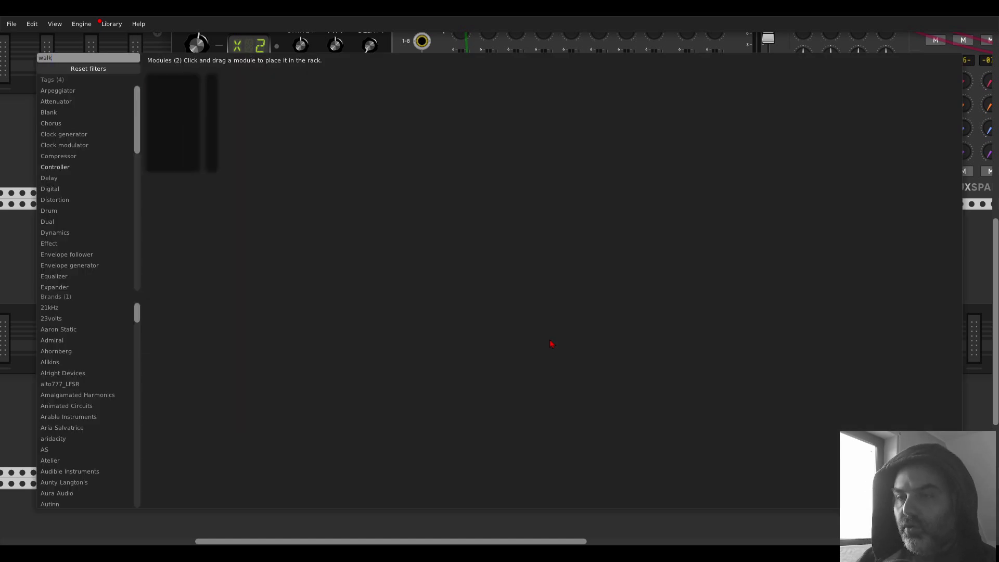
pyautogui.click(211, 91)
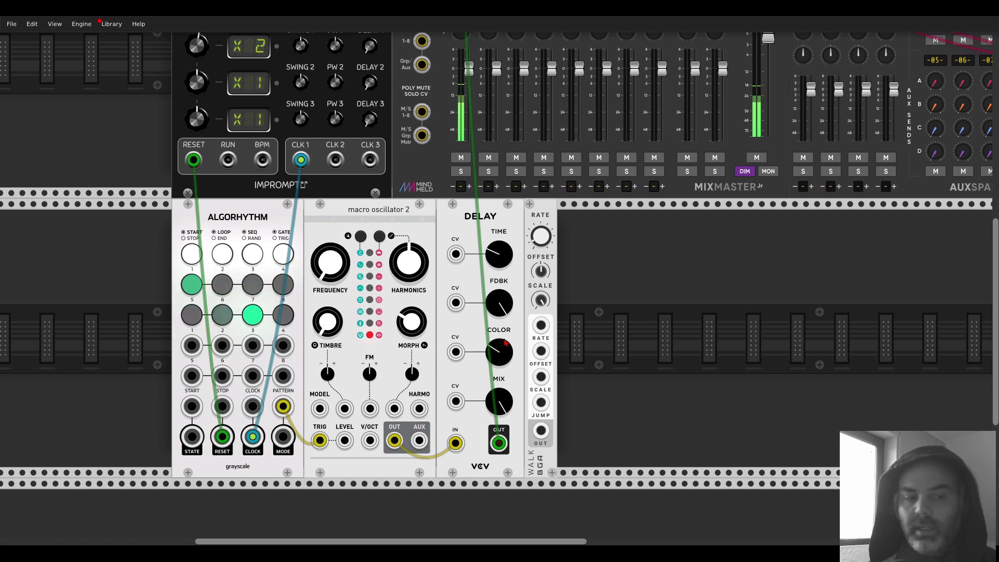
pyautogui.moveTo(499, 356)
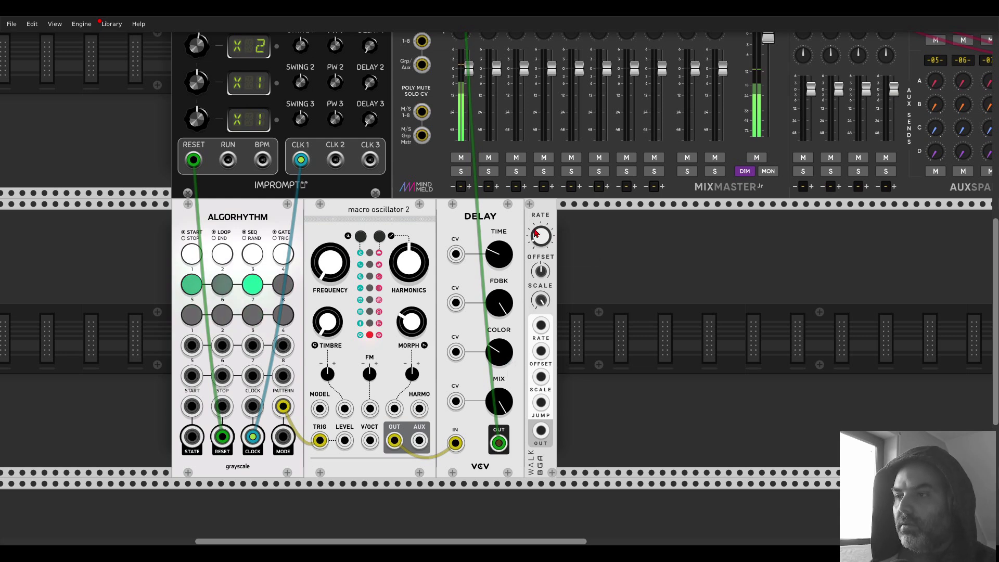
# Place a VCV Scope beside Walk, feed Walk's OUT into its X IN and raise Walk's Rate while watching the waveform
pyautogui.rightClick(591, 281)
pyautogui.write('s')
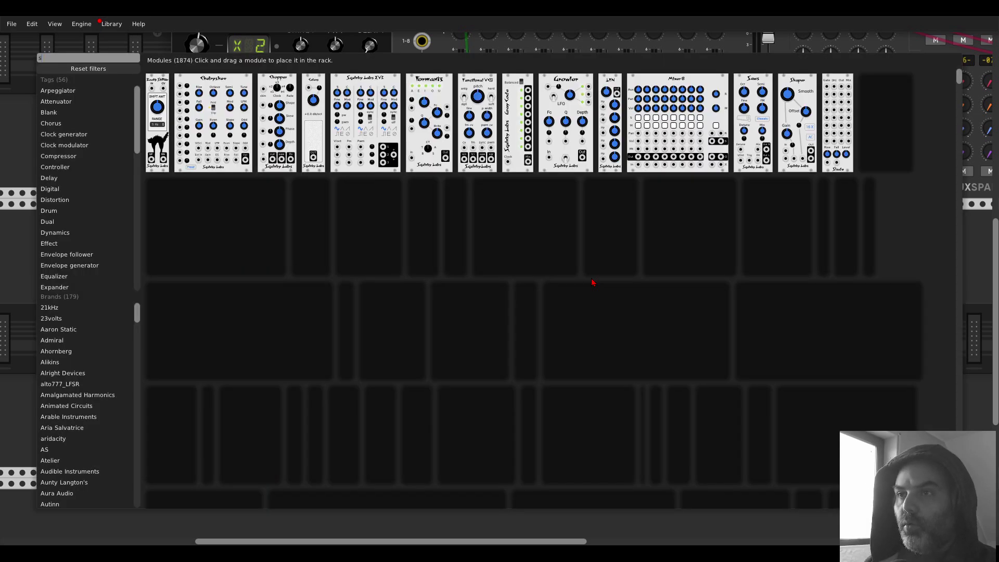
pyautogui.write('cope')
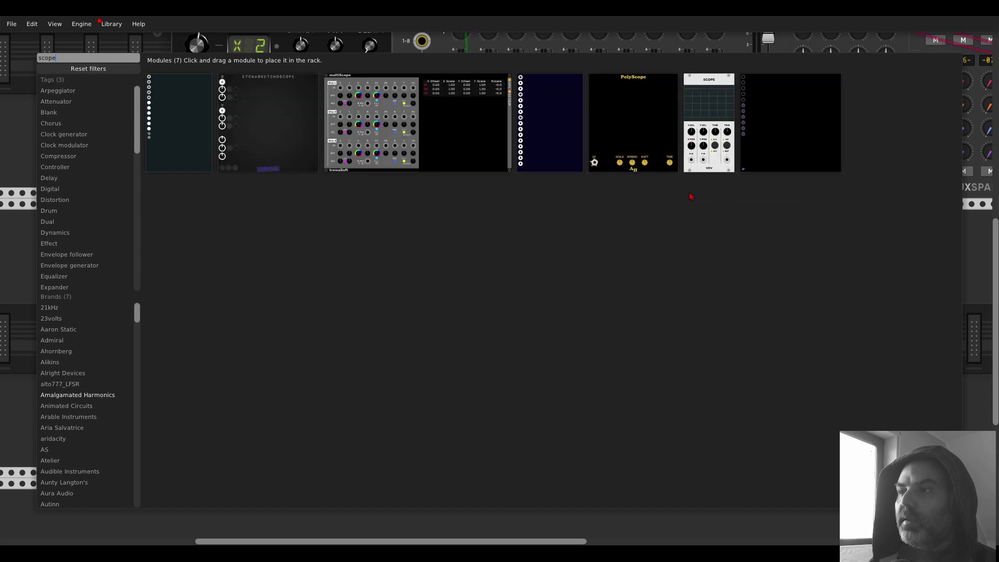
pyautogui.moveTo(709, 122); pyautogui.dragTo(629, 338)
pyautogui.moveTo(541, 430); pyautogui.dragTo(579, 442)
pyautogui.moveTo(647, 363); pyautogui.dragTo(647, 372)
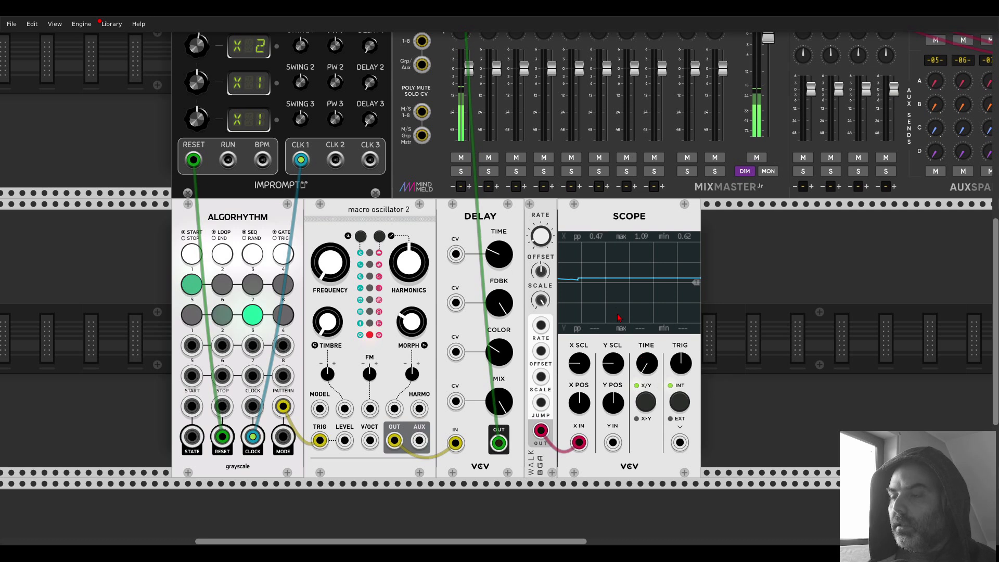
pyautogui.moveTo(531, 235); pyautogui.dragTo(532, 226)
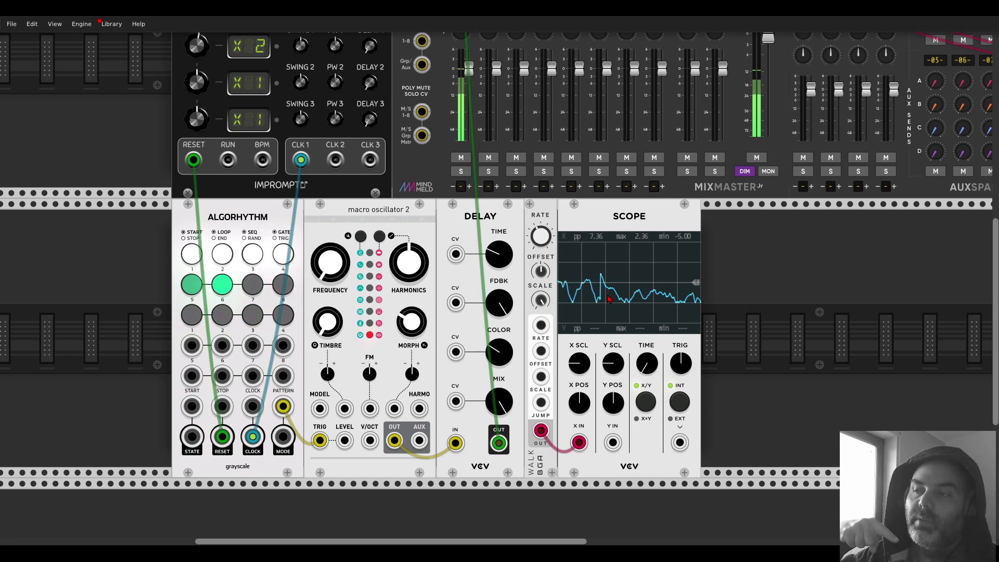
# Delete the Scope and patch Walk's OUT into the Delay's Color CV input with Walk's Scale reduced
pyautogui.rightClick(585, 207)
pyautogui.click(607, 307)
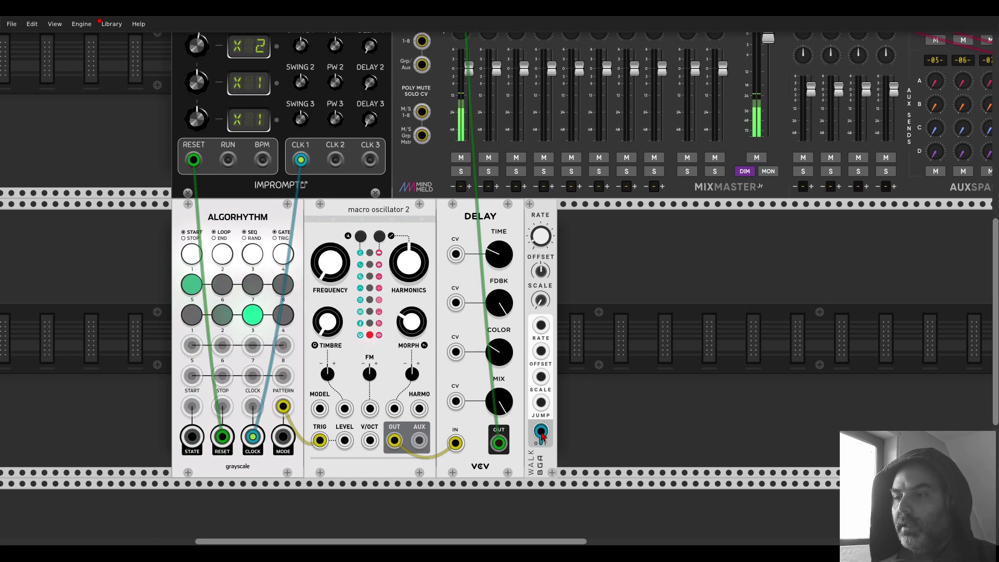
pyautogui.moveTo(541, 430); pyautogui.dragTo(455, 352)
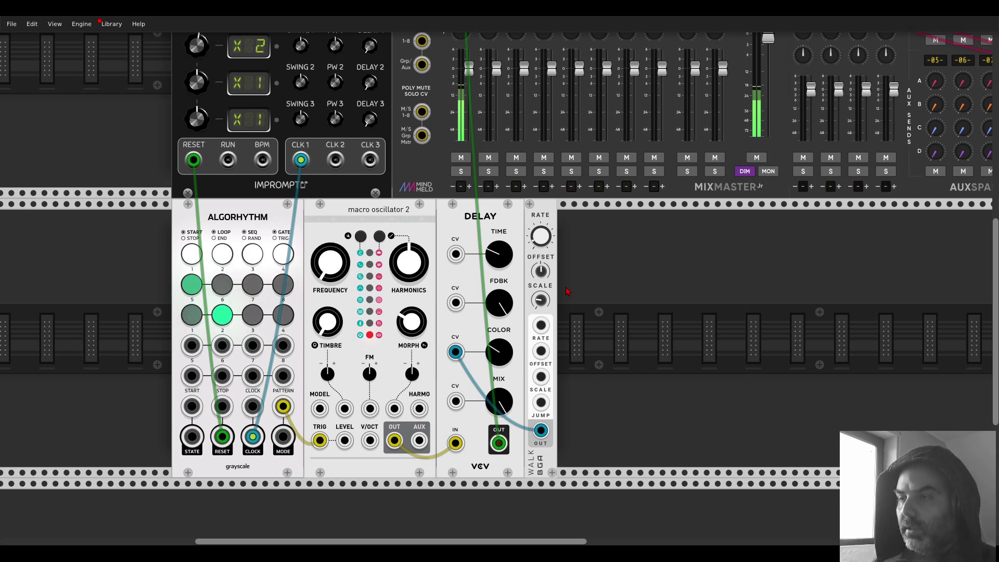
# Find the Alright Devices Chronoblob2 delay with the search "blob" and place it beside Walk
pyautogui.rightClick(582, 308)
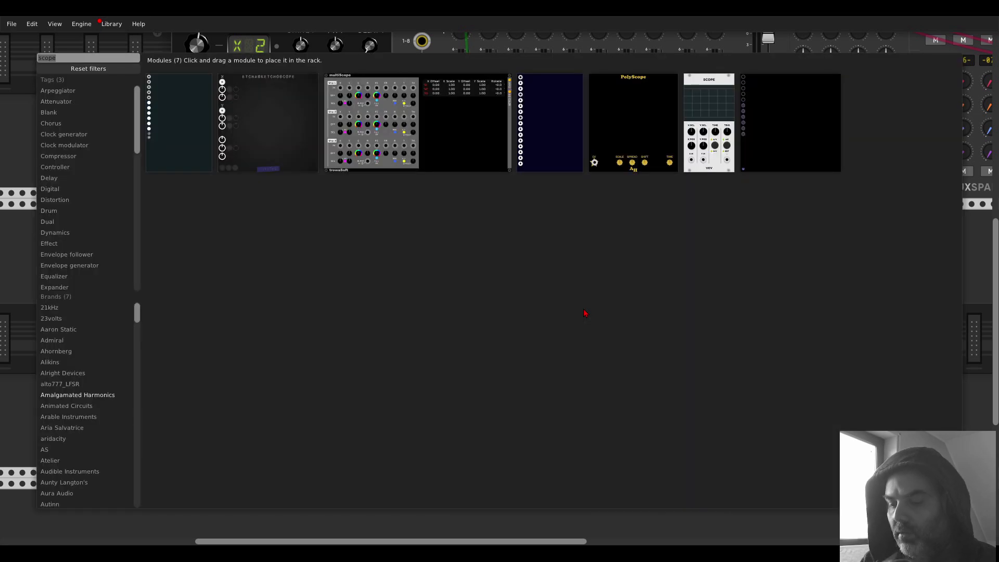
pyautogui.write('blob')
pyautogui.click(189, 88)
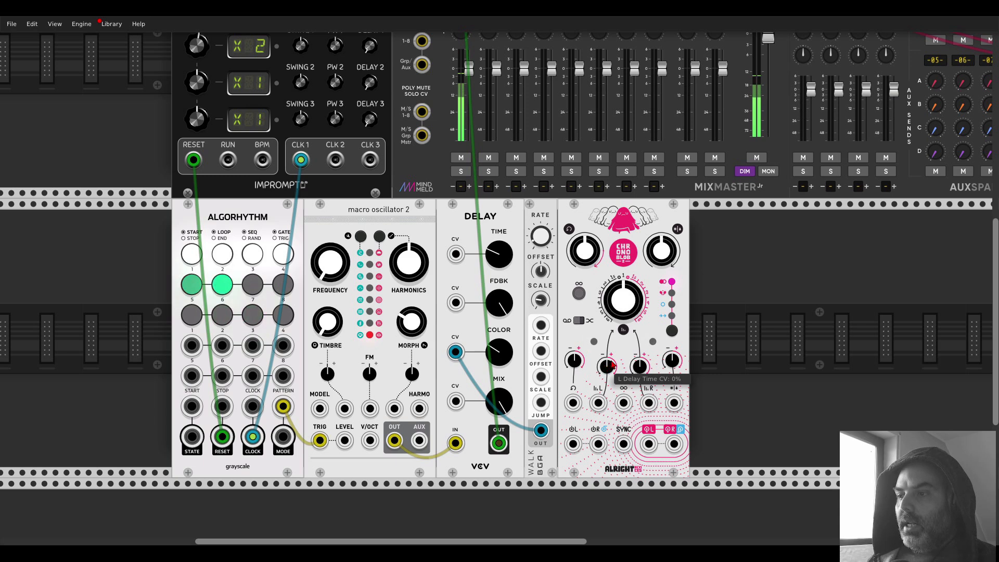
# Sync Chronoblob2 to Clocked's master CLK output and raise the master tempo
pyautogui.moveTo(624, 443); pyautogui.dragTo(370, 124)
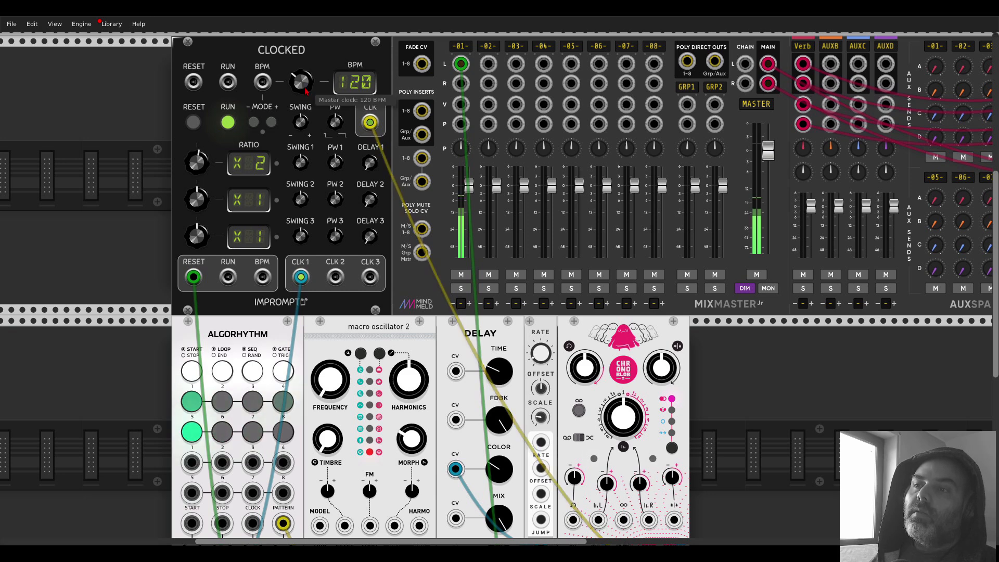
pyautogui.moveTo(301, 82); pyautogui.dragTo(300, 74)
# Insert Chronoblob2 between the Delay's OUT and mixer channel 1, using its left input and left output
pyautogui.scroll(-7, 539, 266)
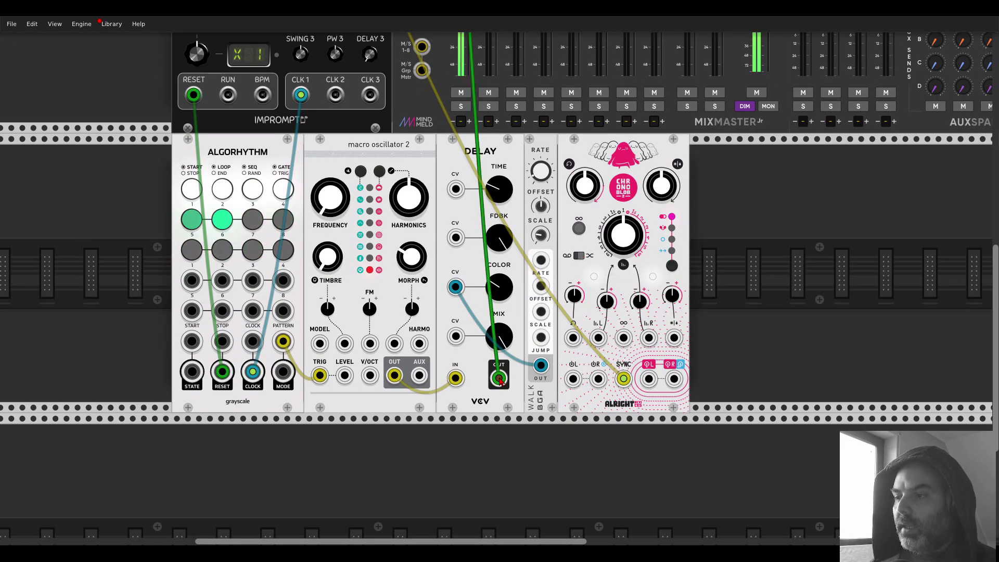
pyautogui.moveTo(499, 378); pyautogui.dragTo(649, 378)
pyautogui.moveTo(573, 378); pyautogui.dragTo(499, 378)
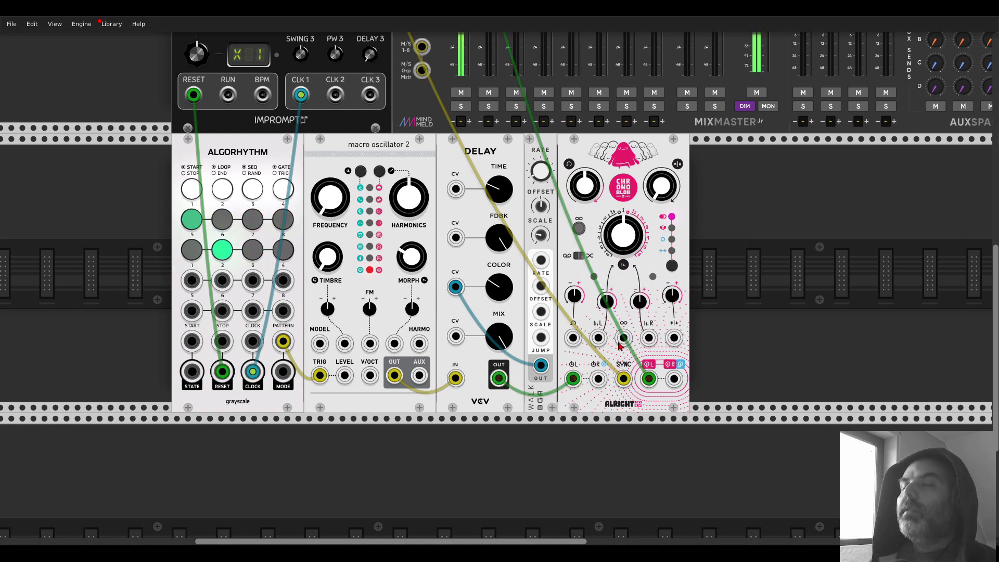
# Patch Chronoblob2's right output into the right input of mixer channel 1
pyautogui.scroll(5, 569, 123)
pyautogui.moveTo(675, 382); pyautogui.dragTo(462, 91)
pyautogui.scroll(-5, 634, 297)
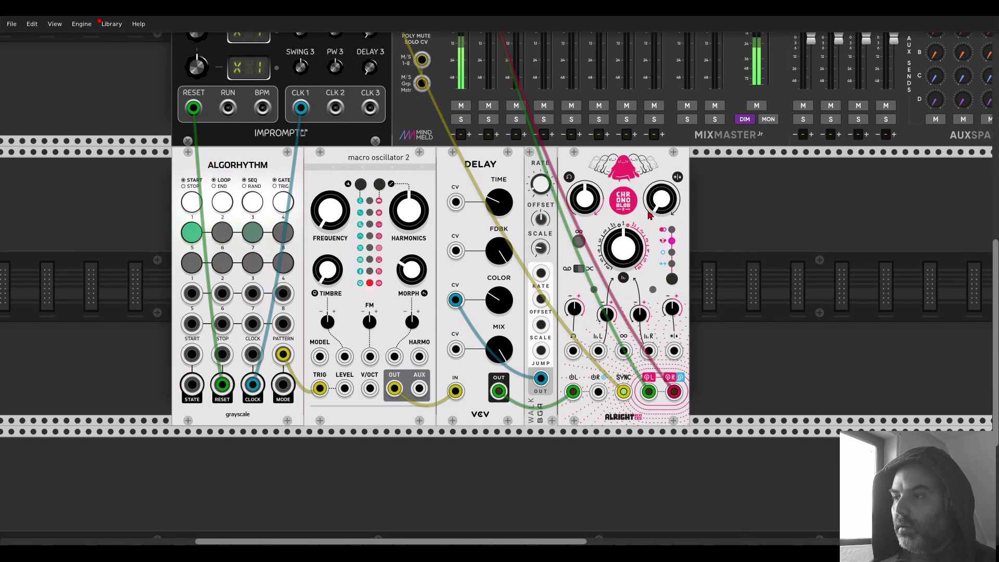
# Unplug Chronoblob2's right output, switch it to the blue circle delay mode and set Dry/Wet to about 0.30
pyautogui.moveTo(662, 198); pyautogui.dragTo(662, 187)
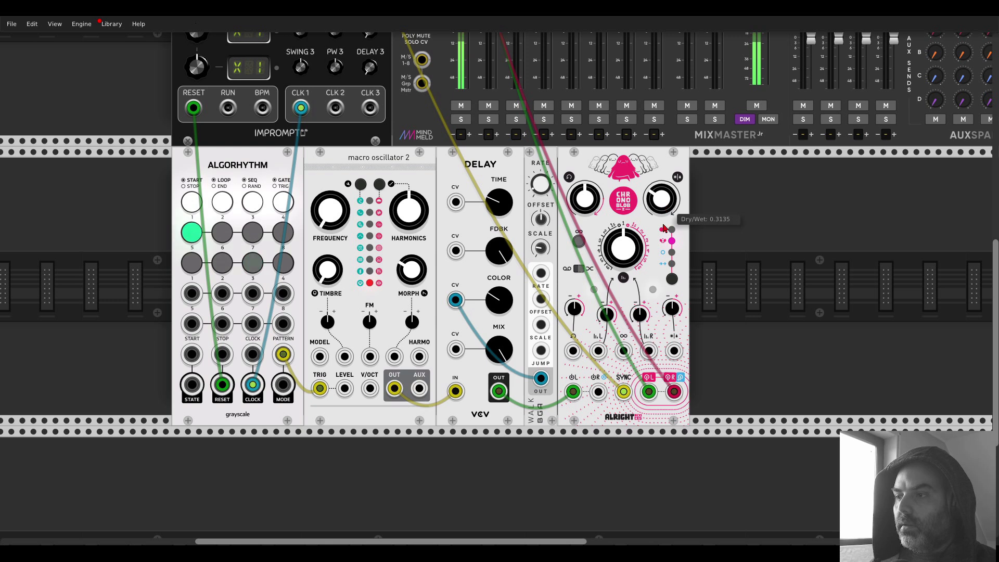
pyautogui.moveTo(674, 391); pyautogui.dragTo(672, 291)
pyautogui.click(669, 280)
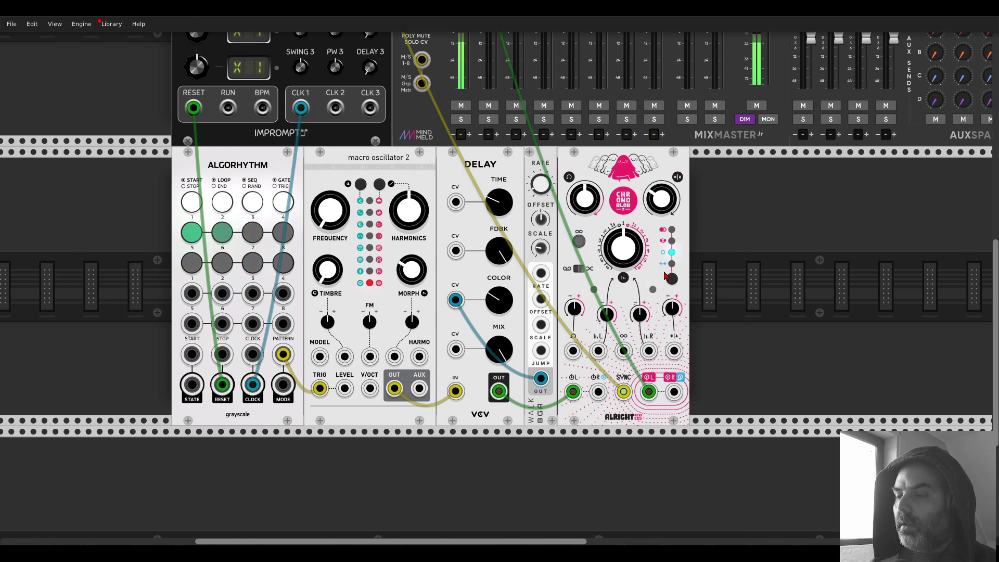
pyautogui.moveTo(662, 198); pyautogui.dragTo(660, 205)
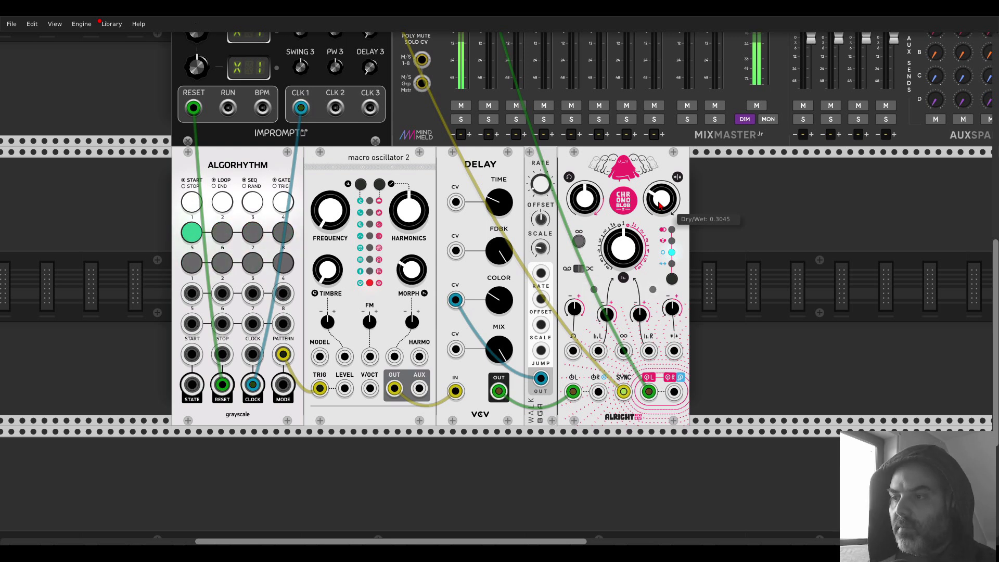
pyautogui.moveTo(589, 201)
pyautogui.moveTo(585, 199); pyautogui.dragTo(585, 163)
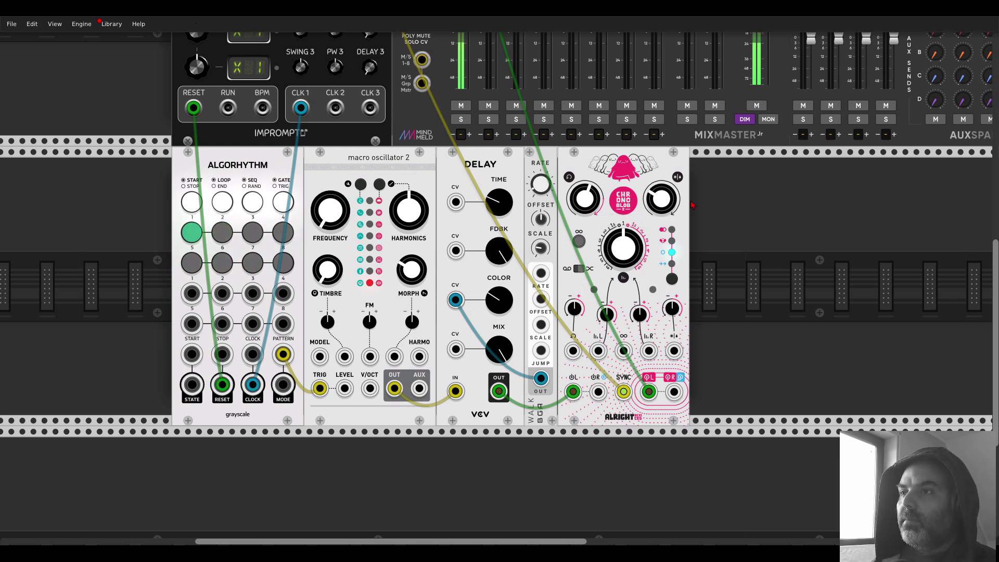
# Find the Font filter with the search "font" and place it beside Chronoblob2
pyautogui.rightClick(735, 206)
pyautogui.write('fo')
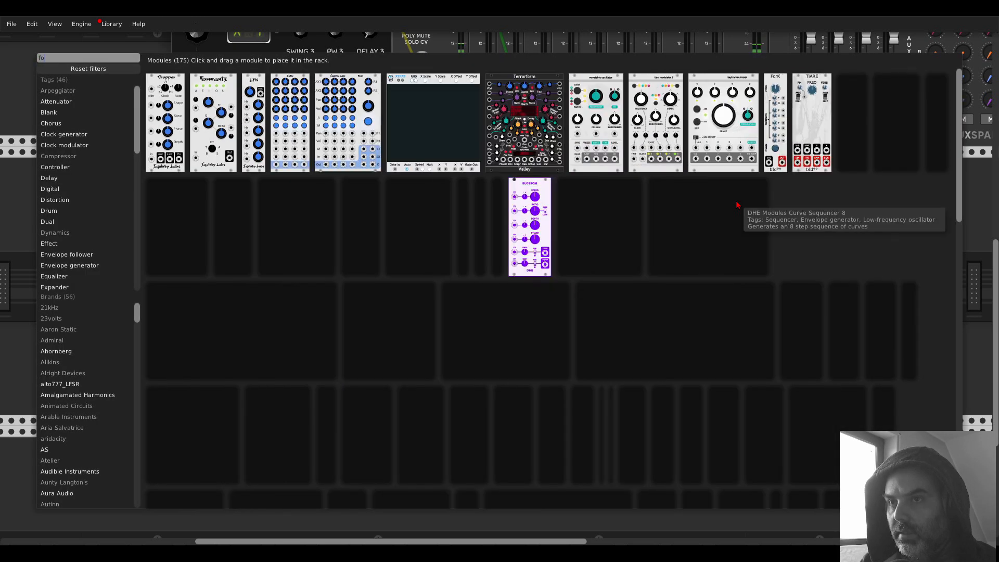
pyautogui.write('nt')
pyautogui.click(157, 84)
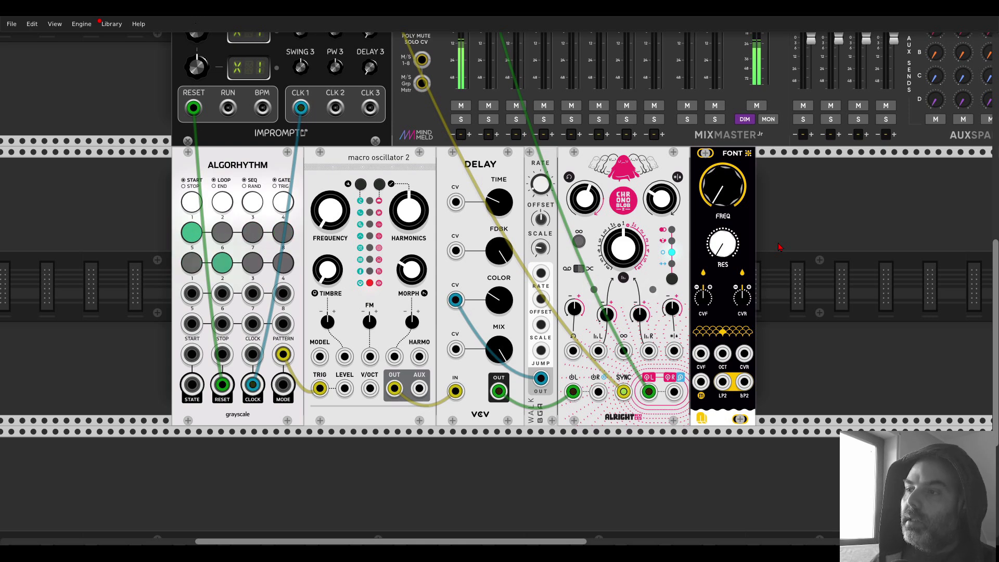
# Insert Font in Chronoblob2's feedback loop, from the right output to Font's input and from LP2 to the right input
pyautogui.moveTo(701, 383); pyautogui.dragTo(599, 392)
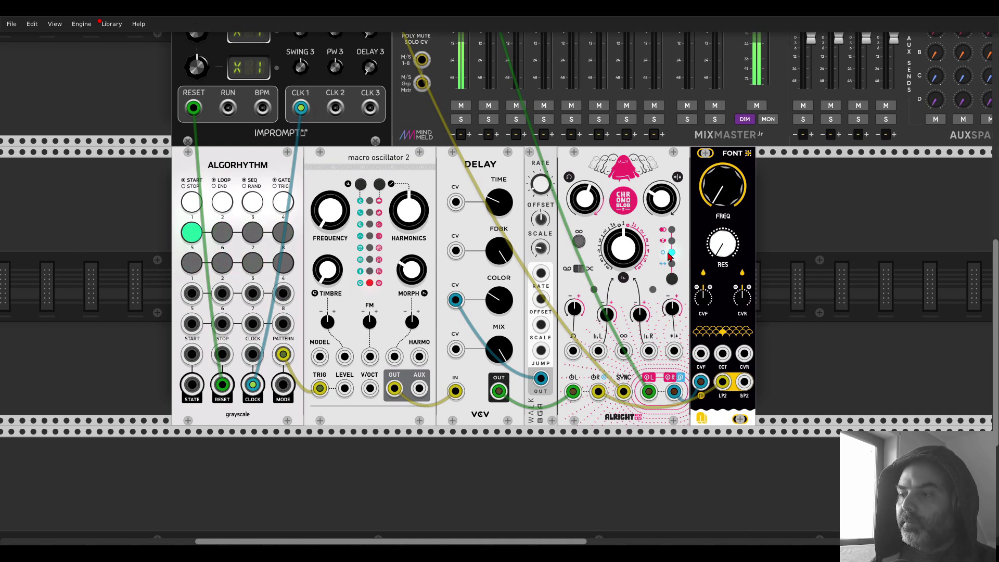
pyautogui.scroll(5, 568, 267)
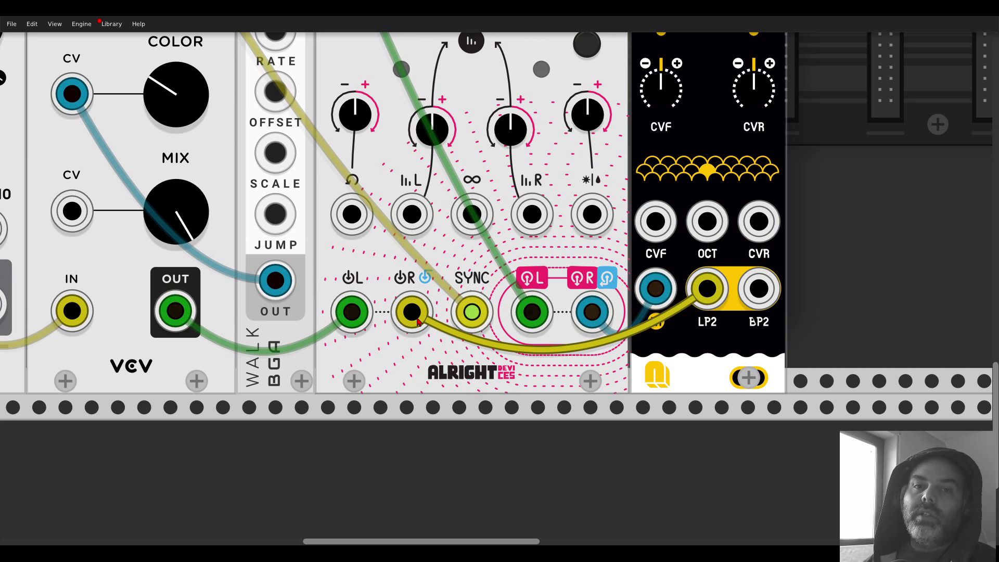
pyautogui.scroll(-2, 648, 258)
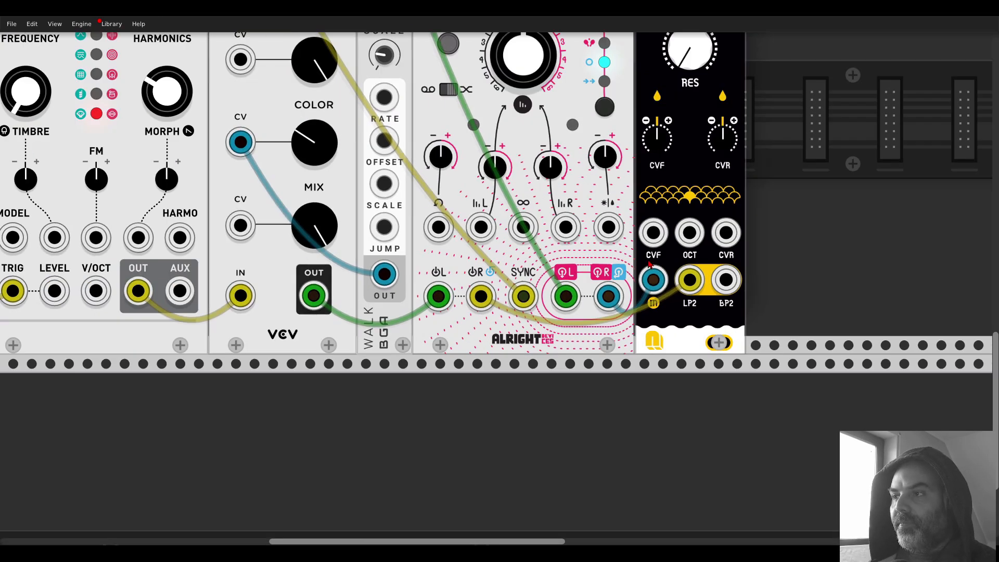
# Raise Font's cutoff frequency to about 0.43 and increase its resonance
pyautogui.scroll(4, 558, 226)
pyautogui.scroll(-3, 555, 225)
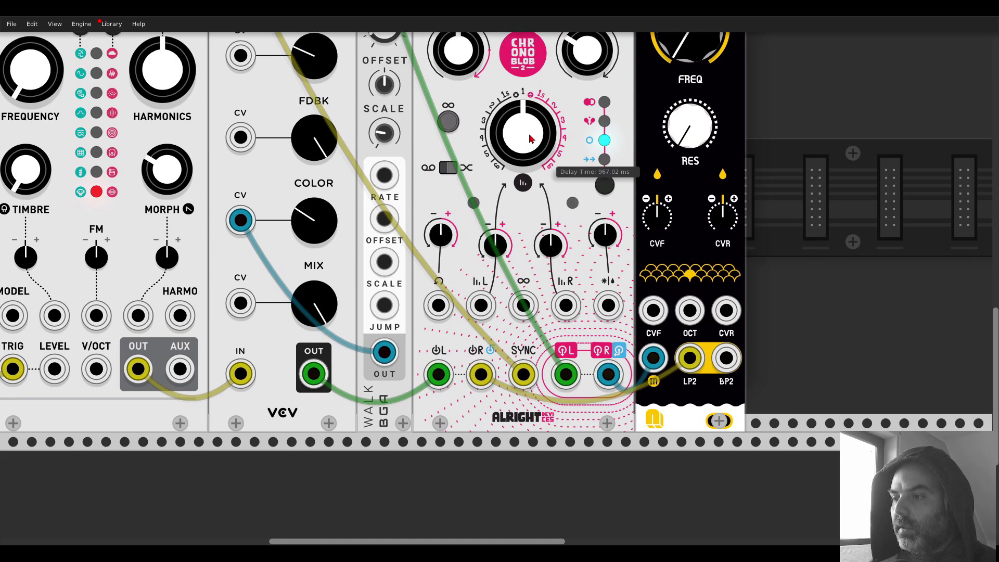
pyautogui.moveTo(785, 123); pyautogui.dragTo(717, 188)
pyautogui.moveTo(607, 119)
pyautogui.mouseDown()
pyautogui.moveTo(606, 130)
pyautogui.moveTo(607, 115)
pyautogui.mouseUp()
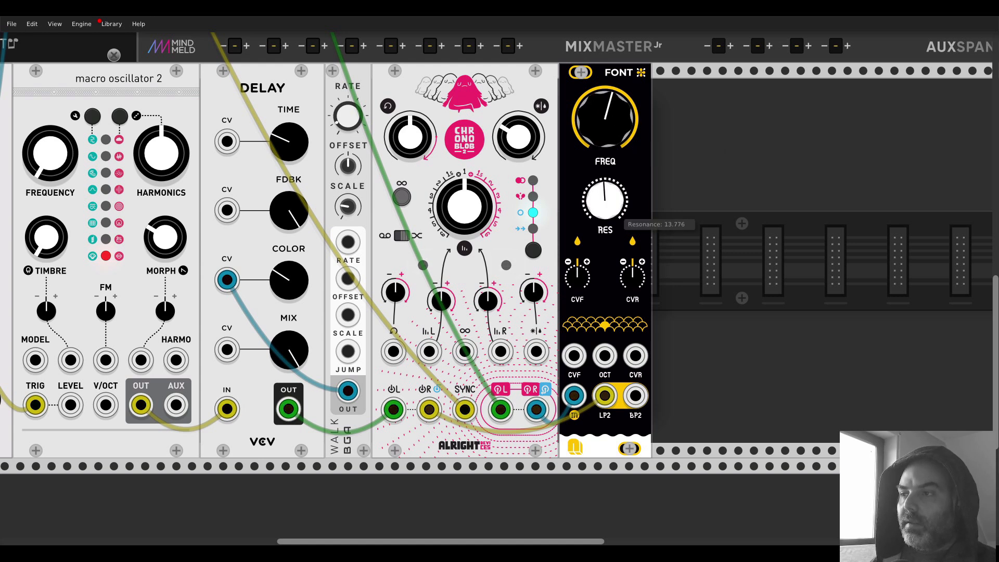
pyautogui.moveTo(605, 199); pyautogui.dragTo(609, 171)
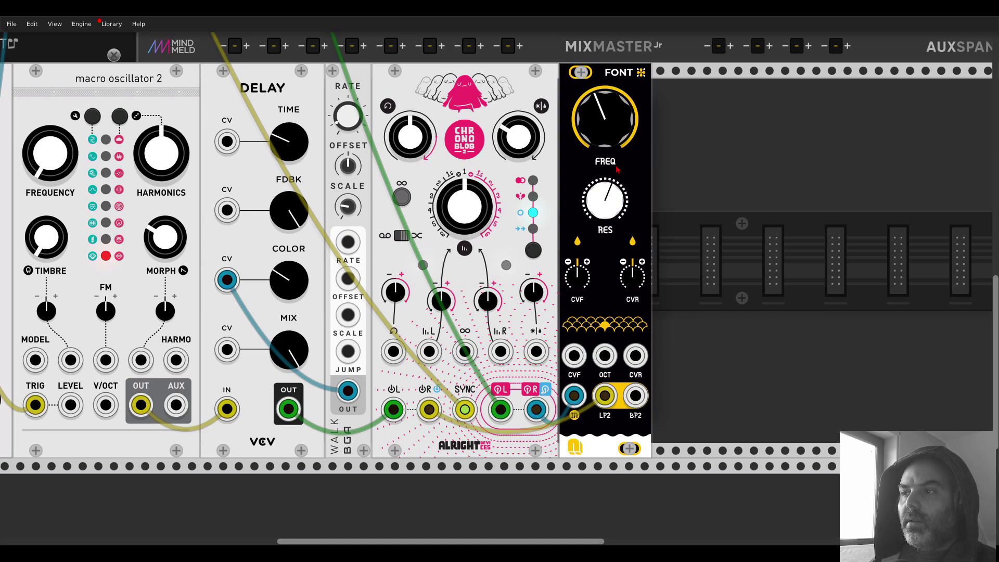
# Find the LLFO module with the search "lfo" and place it beside Font
pyautogui.rightClick(688, 205)
pyautogui.write('lfo')
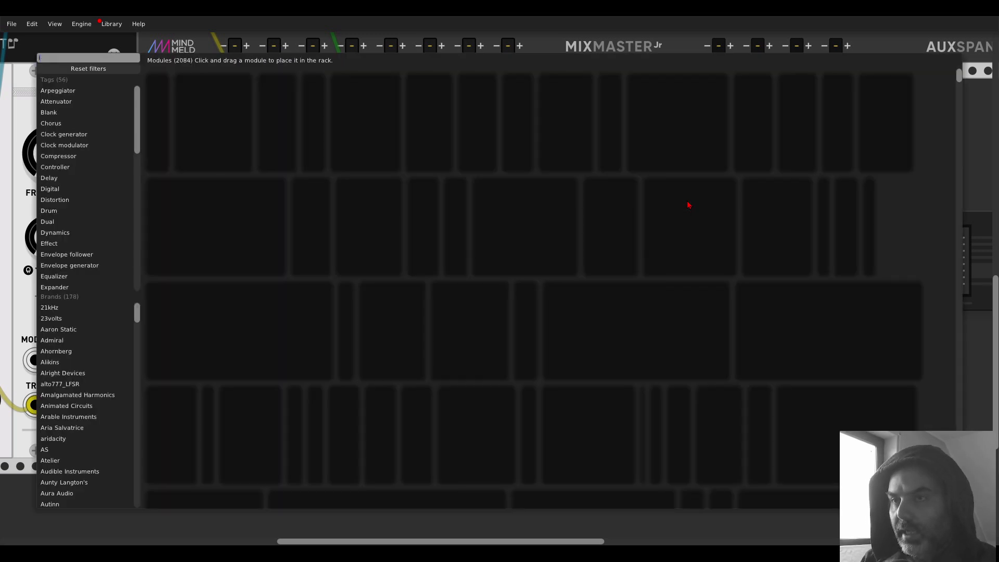
pyautogui.click(266, 76)
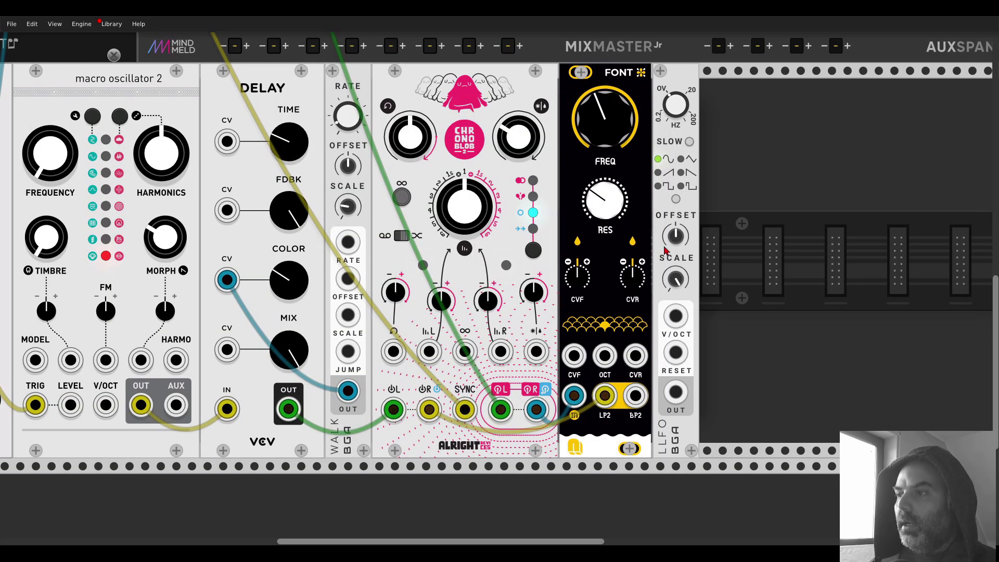
# Set LLFO to a slow triangle wave at about 1.47 Hz and patch it into Font's CVF input with CVF raised
pyautogui.click(676, 200)
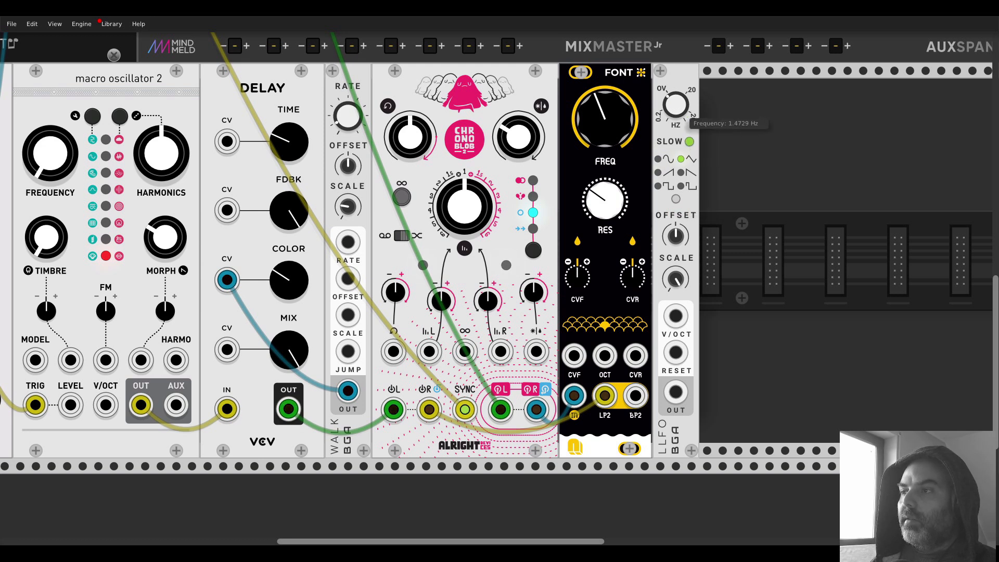
pyautogui.moveTo(675, 398); pyautogui.dragTo(574, 355)
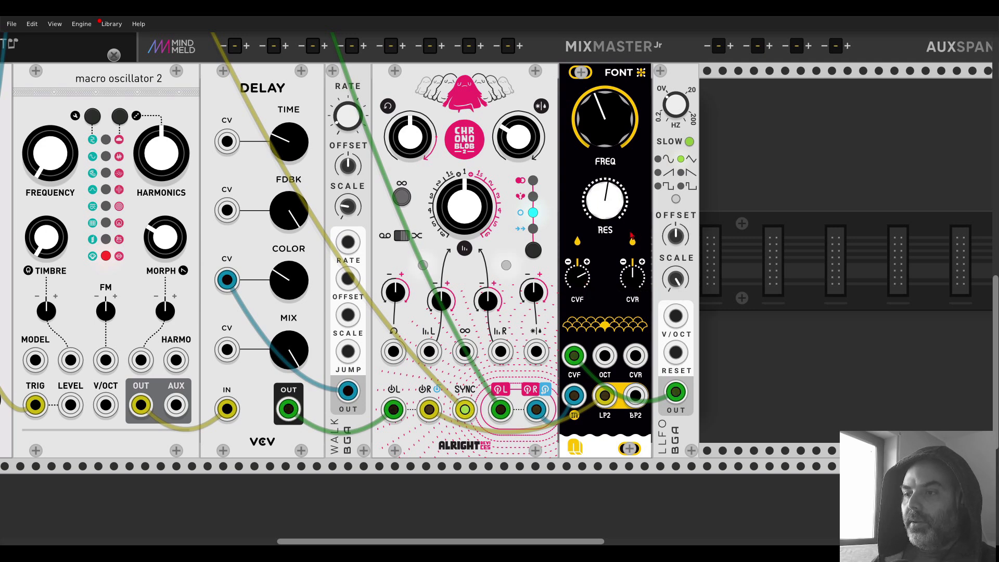
# Name mixer channel 1 BASS and raise its aux A send to feed the reverb
pyautogui.scroll(-3, 611, 221)
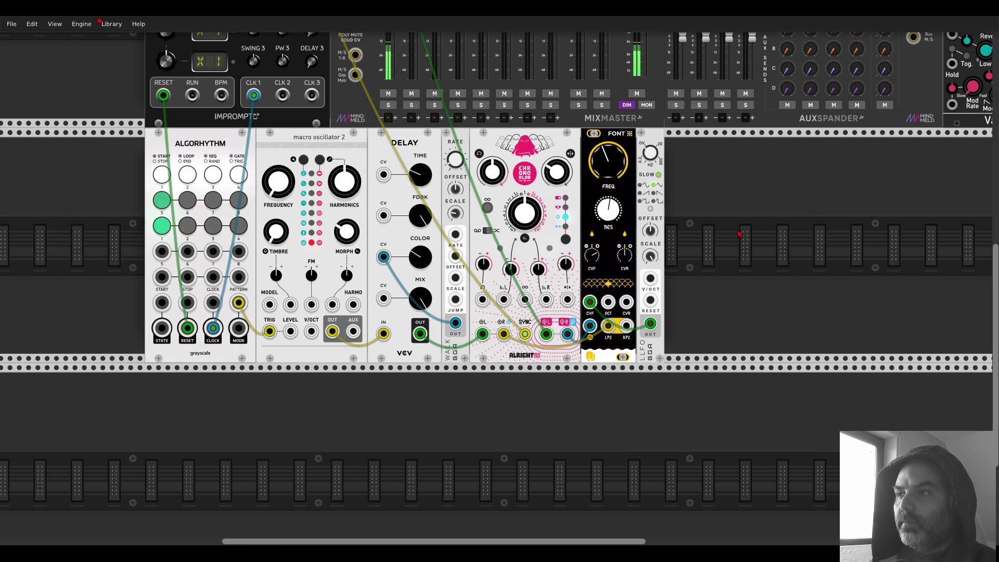
pyautogui.scroll(5, 739, 234)
pyautogui.click(388, 83)
pyautogui.write('BASS')
pyautogui.press('Return')
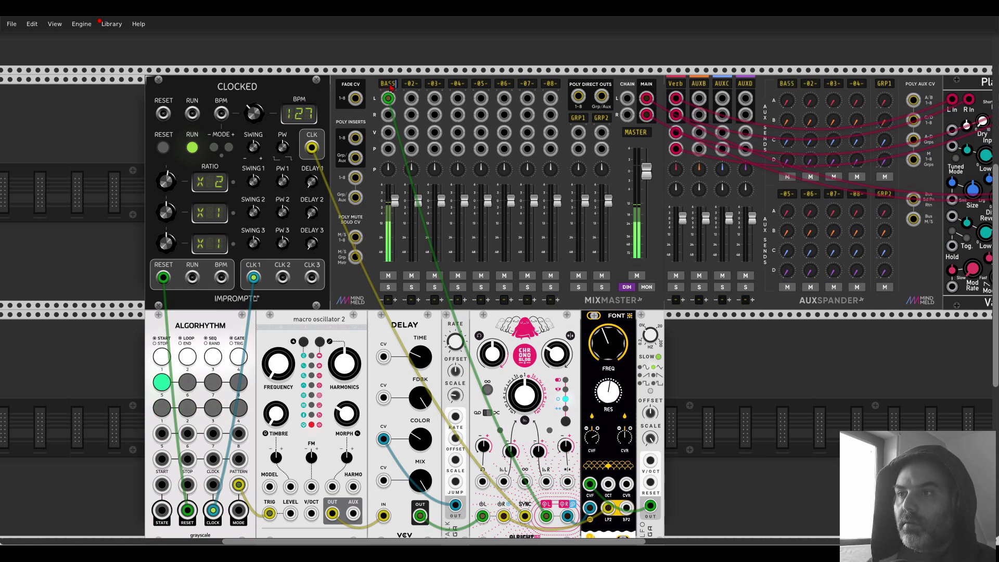
pyautogui.moveTo(787, 100); pyautogui.dragTo(787, 103)
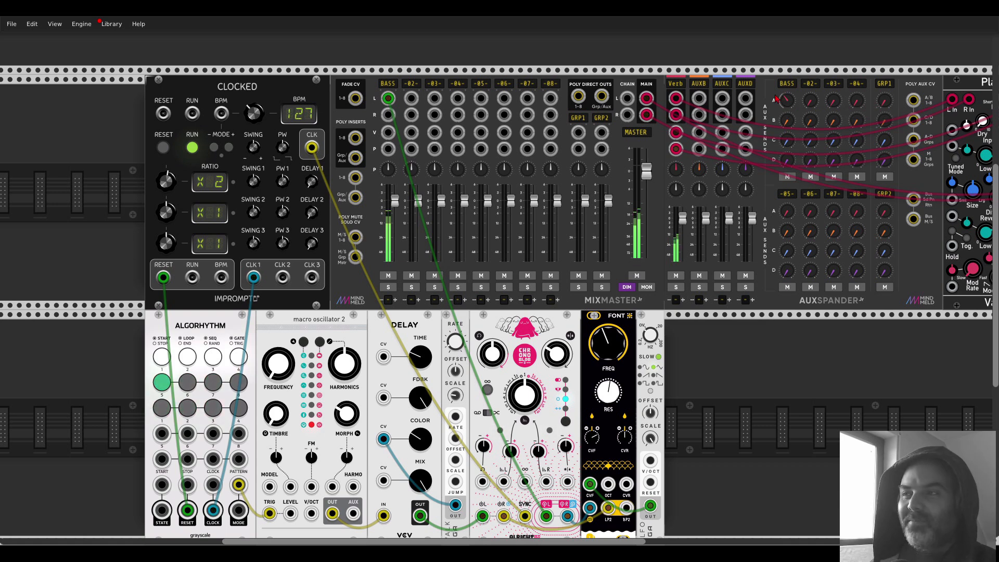
# Find the Vacuumba distortion with the search "vac" and place it beside LLFO
pyautogui.scroll(-1, 725, 315)
pyautogui.scroll(-2, 725, 314)
pyautogui.scroll(-1, 724, 313)
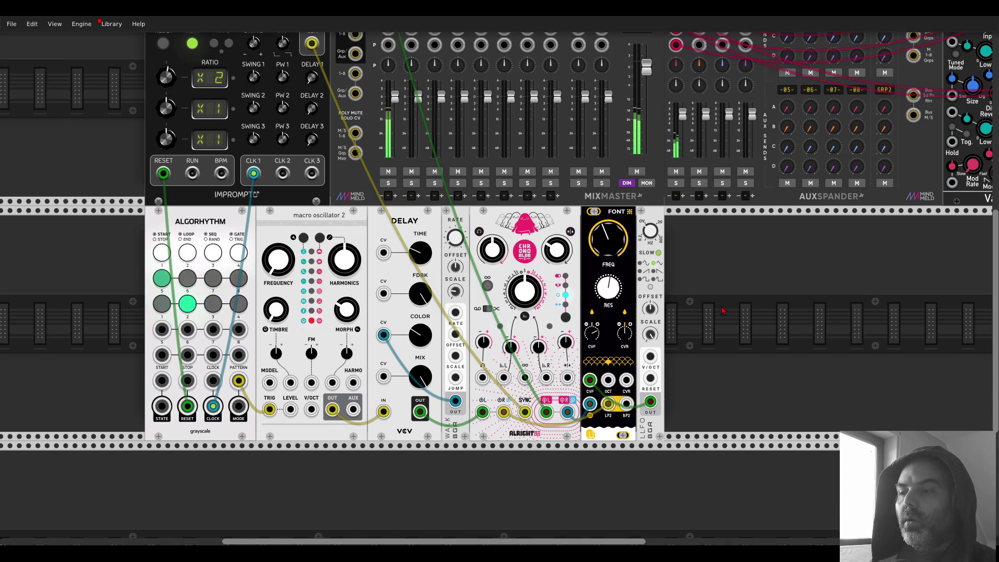
pyautogui.rightClick(698, 297)
pyautogui.write('vac')
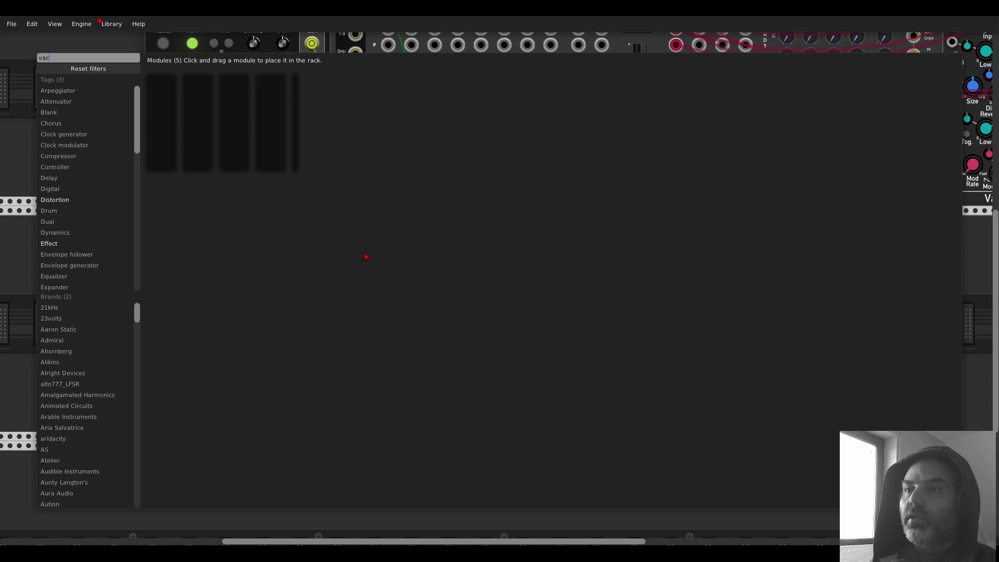
pyautogui.click(198, 120)
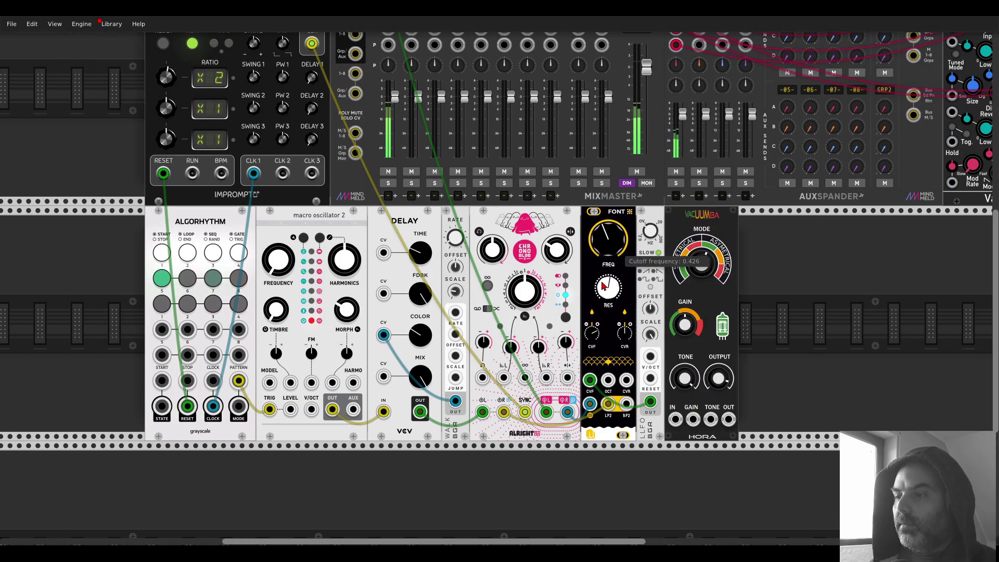
# Patch the Delay's OUT into Vacuumba's IN and Vacuumba's OUT into mixer channel 2, freeing the Delay output's previous cable
pyautogui.moveTo(676, 420); pyautogui.dragTo(420, 411)
pyautogui.moveTo(728, 420); pyautogui.dragTo(411, 98)
pyautogui.scroll(3, 598, 258)
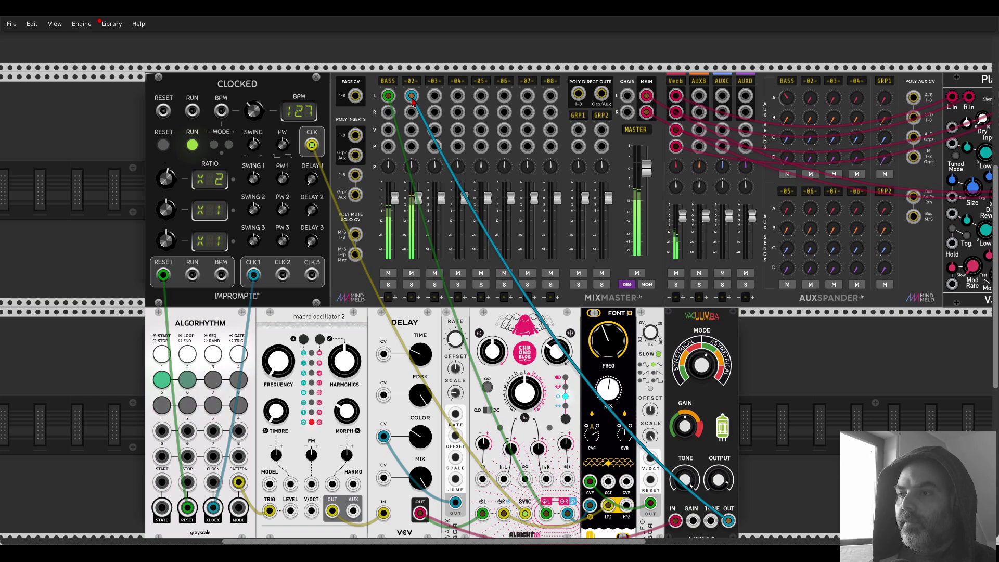
pyautogui.scroll(-5, 686, 176)
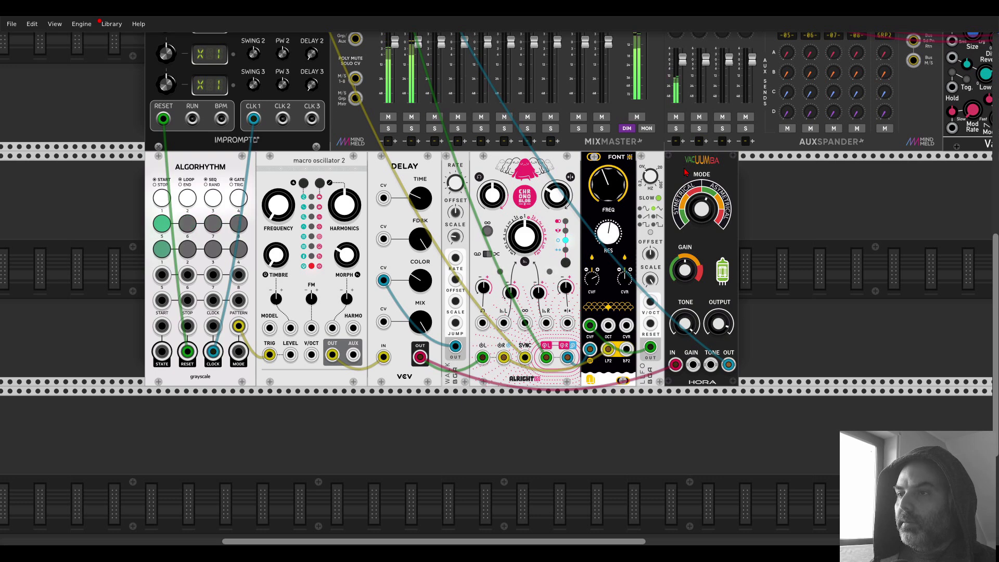
# Find the Vult Tangents filter with the search "tange" and place it beside Vacuumba
pyautogui.rightClick(776, 228)
pyautogui.write('tange')
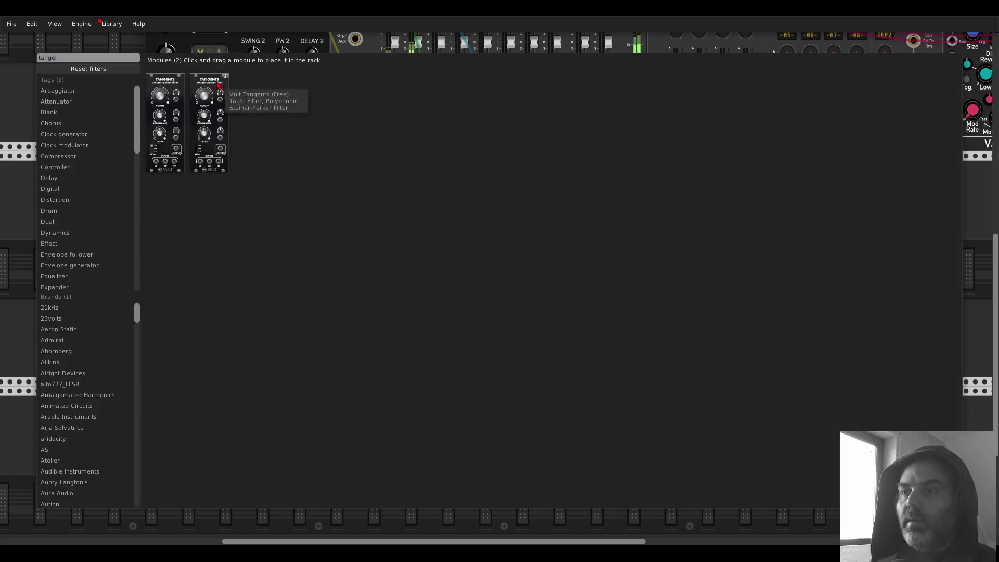
pyautogui.click(222, 96)
pyautogui.hscroll(3, 734, 209)
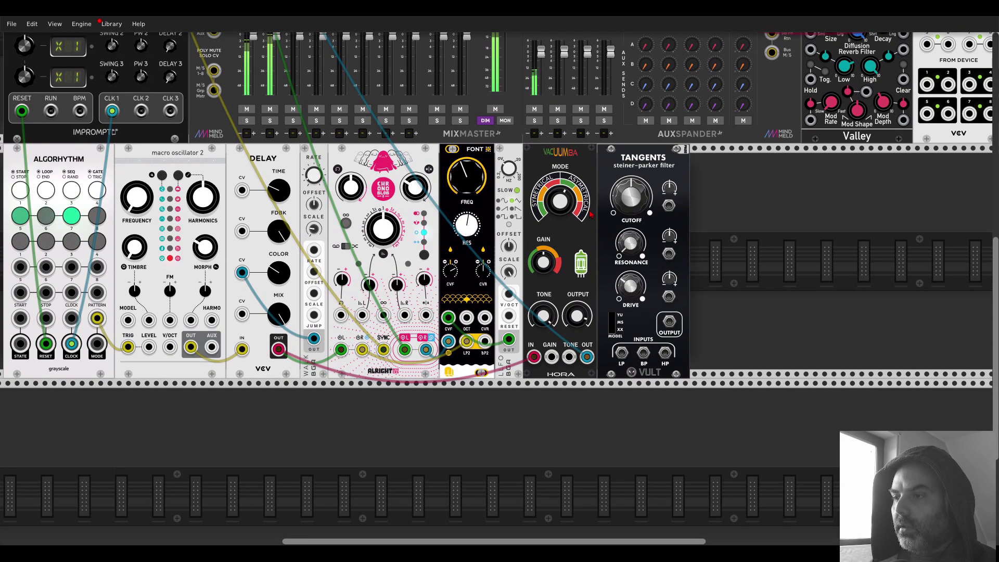
# Insert Tangents between Vacuumba and mixer channel 2 through its HP input, and adjust its resonance
pyautogui.keyDown('shift'); pyautogui.click(587, 357); pyautogui.keyUp('shift')
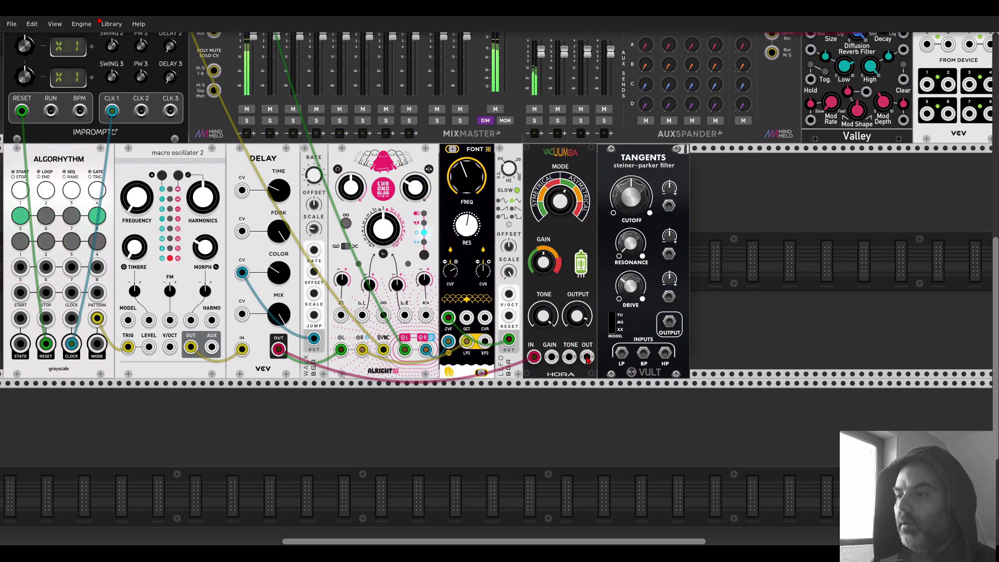
pyautogui.moveTo(587, 358); pyautogui.dragTo(274, 84)
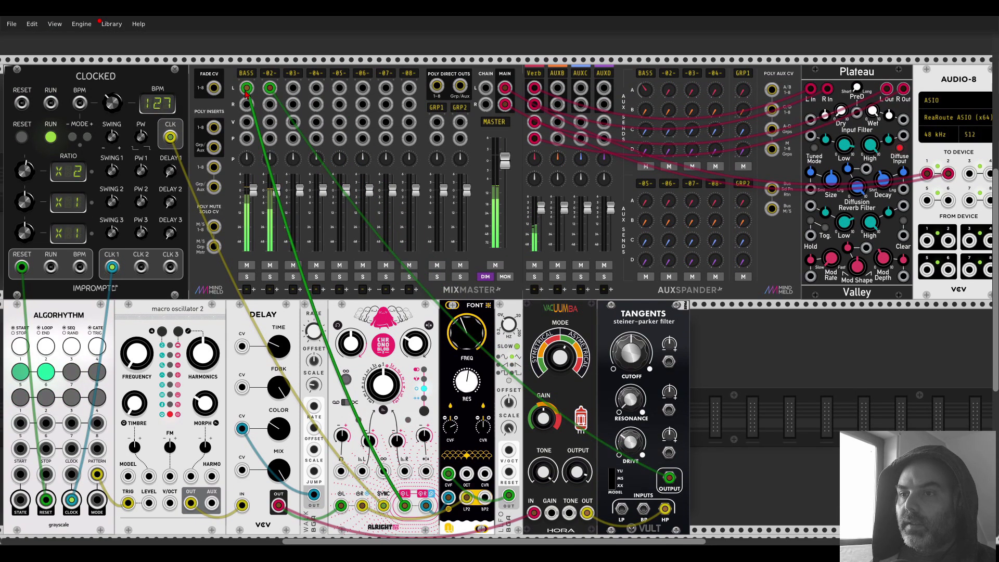
pyautogui.scroll(-5, 614, 255)
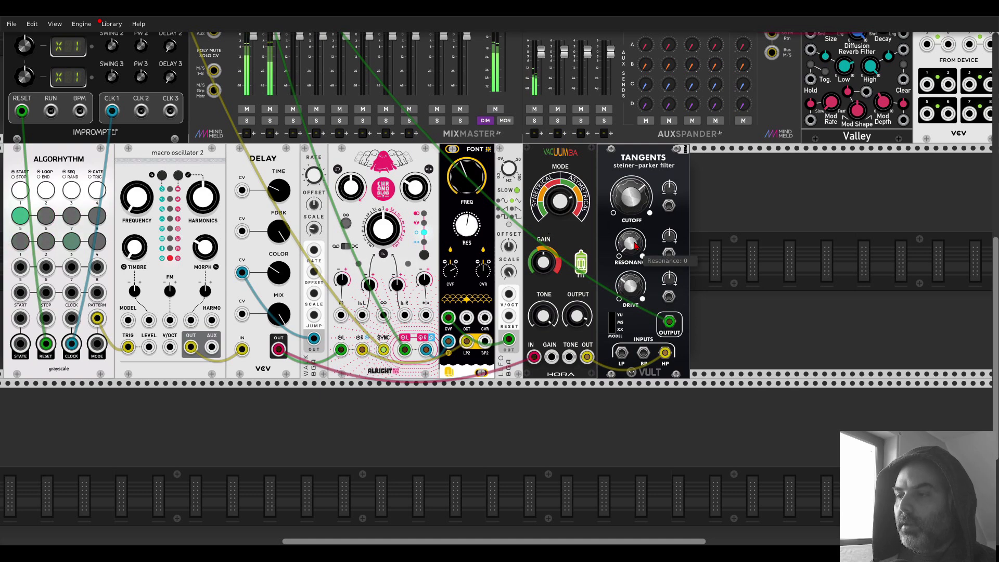
pyautogui.moveTo(630, 242); pyautogui.dragTo(630, 232)
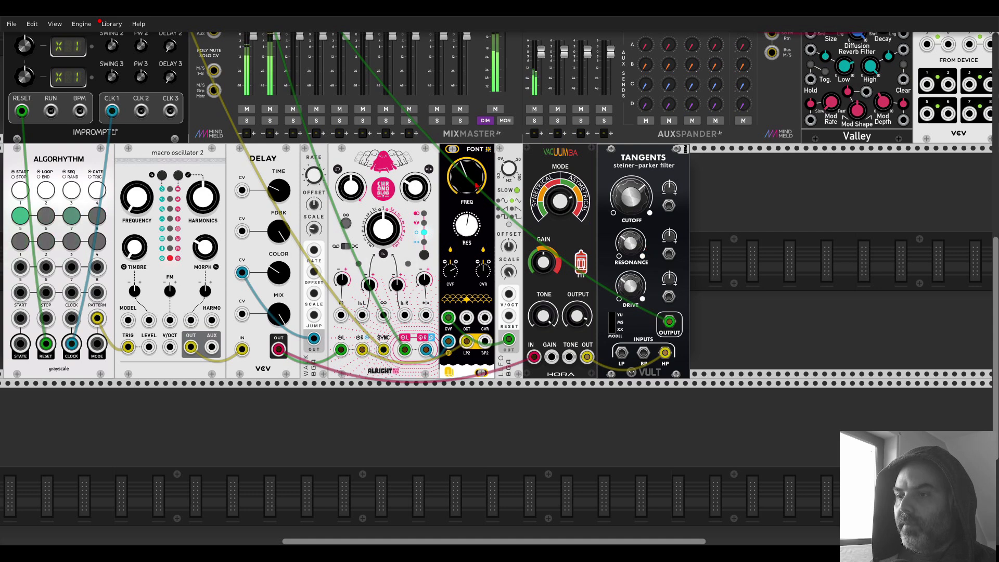
# Duplicate Chronoblob2 beside Tangents and patch the copy's left and right outputs into mixer channel 2 in place of Tangents' output
pyautogui.hotkey('ctrl', 'd')
pyautogui.moveTo(430, 385); pyautogui.dragTo(774, 149)
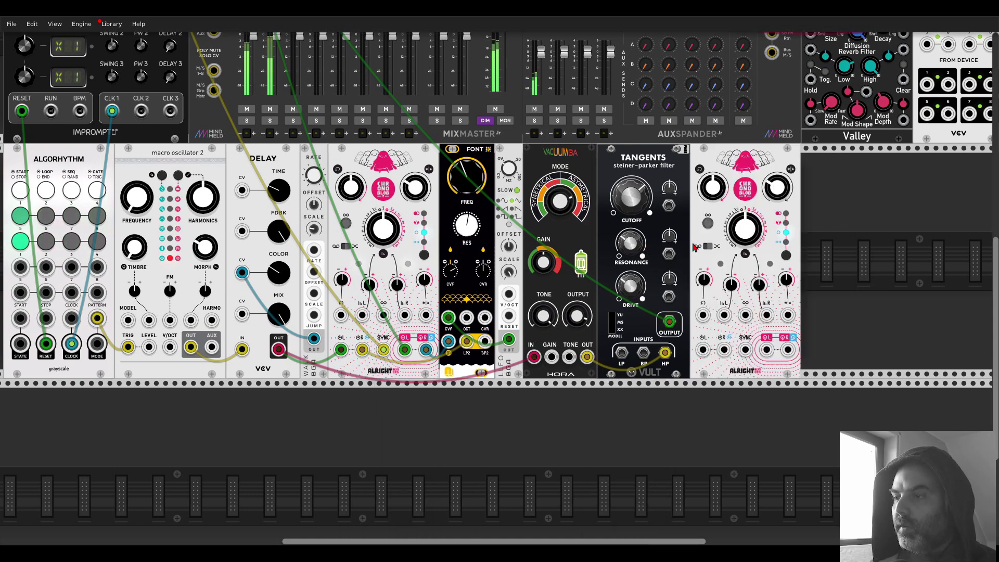
pyautogui.moveTo(670, 321); pyautogui.dragTo(271, 118)
pyautogui.scroll(5, 522, 111)
pyautogui.scroll(-4, 796, 357)
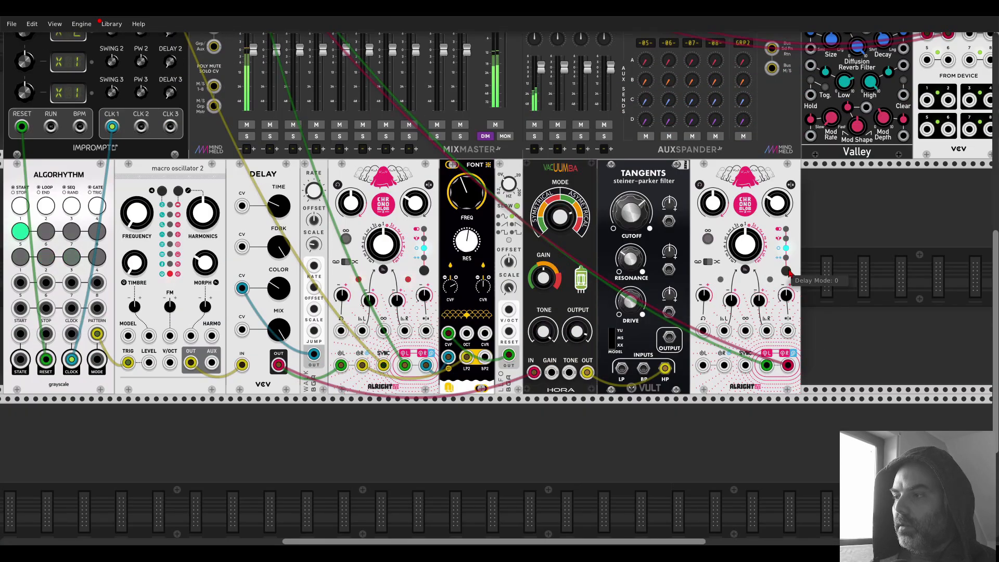
# Switch the second Chronoblob2 to its second delay mode and sync it to Clocked's master CLK output
pyautogui.click(787, 271)
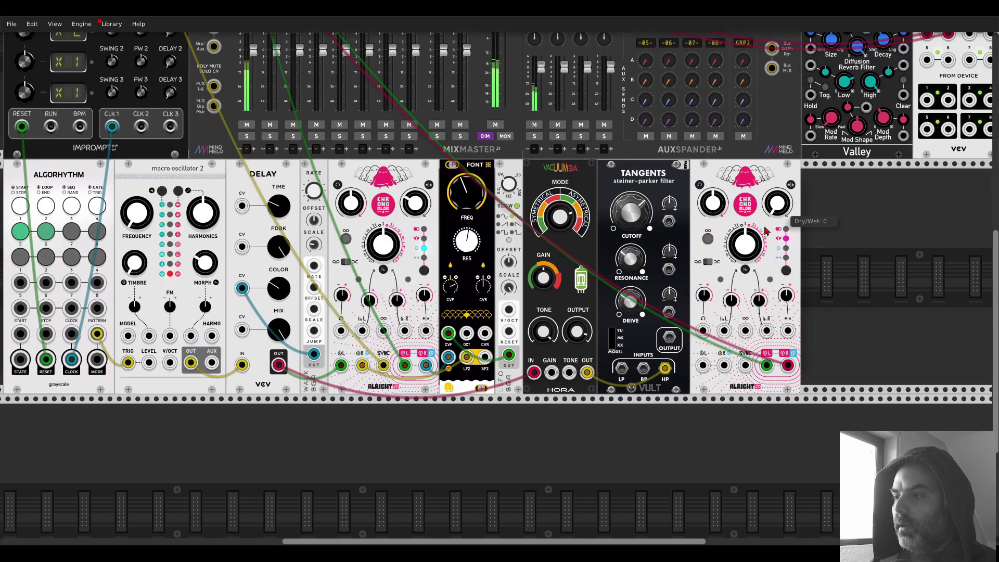
pyautogui.scroll(4, 224, 117)
pyautogui.moveTo(744, 366); pyautogui.dragTo(170, 96)
pyautogui.scroll(-5, 638, 258)
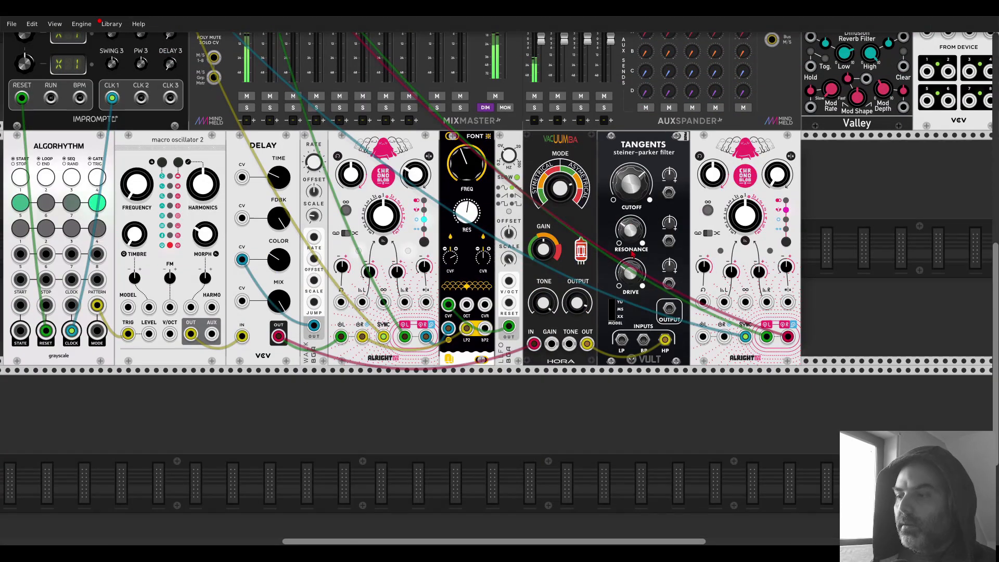
# Patch Tangents' output into the second Chronoblob2's left input, adjusting that delay's mix and time along with Tangents' cutoff to 0.821
pyautogui.moveTo(670, 308); pyautogui.dragTo(703, 337)
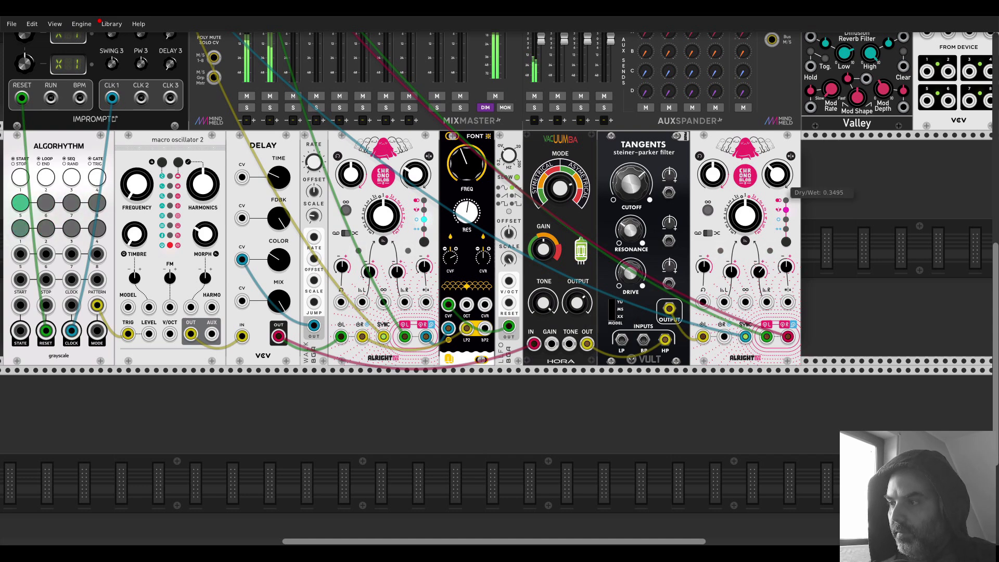
pyautogui.moveTo(751, 212)
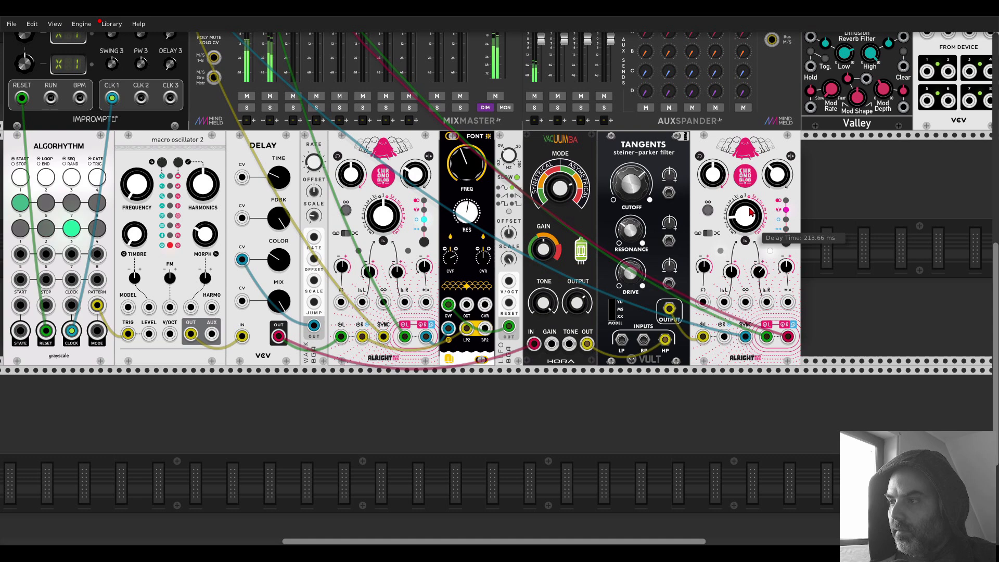
pyautogui.moveTo(775, 181)
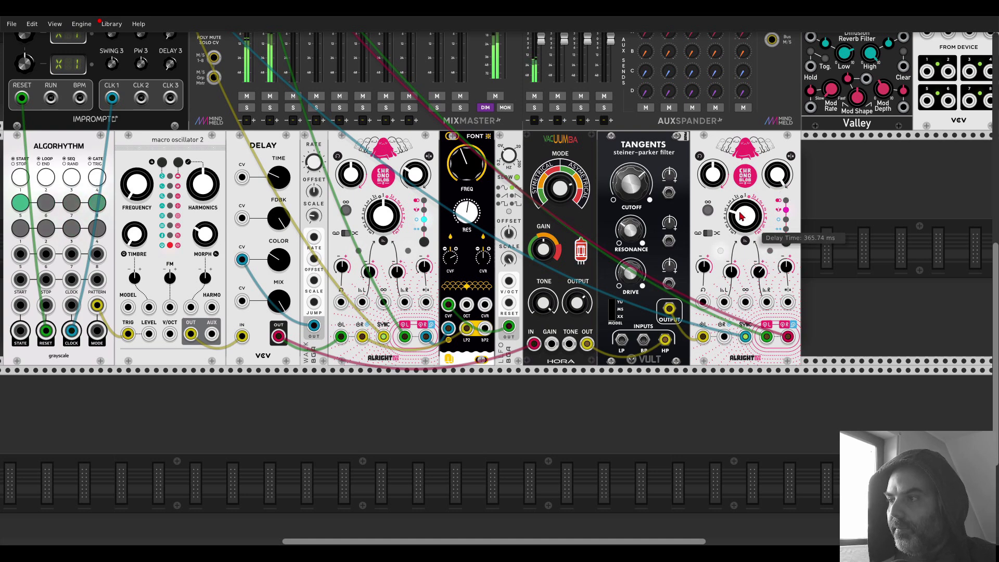
pyautogui.moveTo(714, 177)
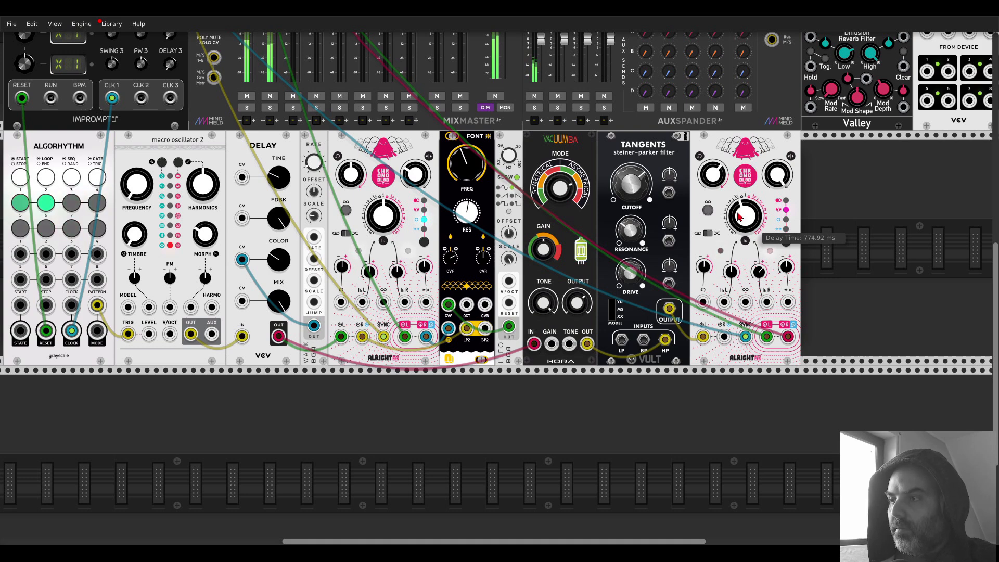
pyautogui.moveTo(739, 218); pyautogui.dragTo(740, 221)
pyautogui.moveTo(632, 184); pyautogui.dragTo(632, 155)
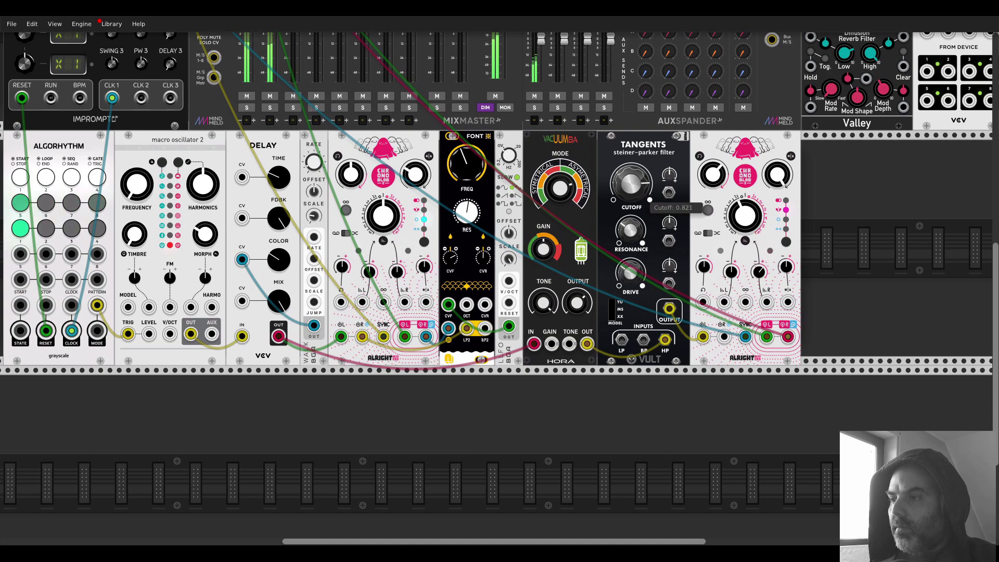
# Lower mixer channel 2's gain adjust to about -11.1 dB and raise the channel's reverb send on AuxSpander
pyautogui.scroll(2, 500, 226)
pyautogui.scroll(4, 501, 225)
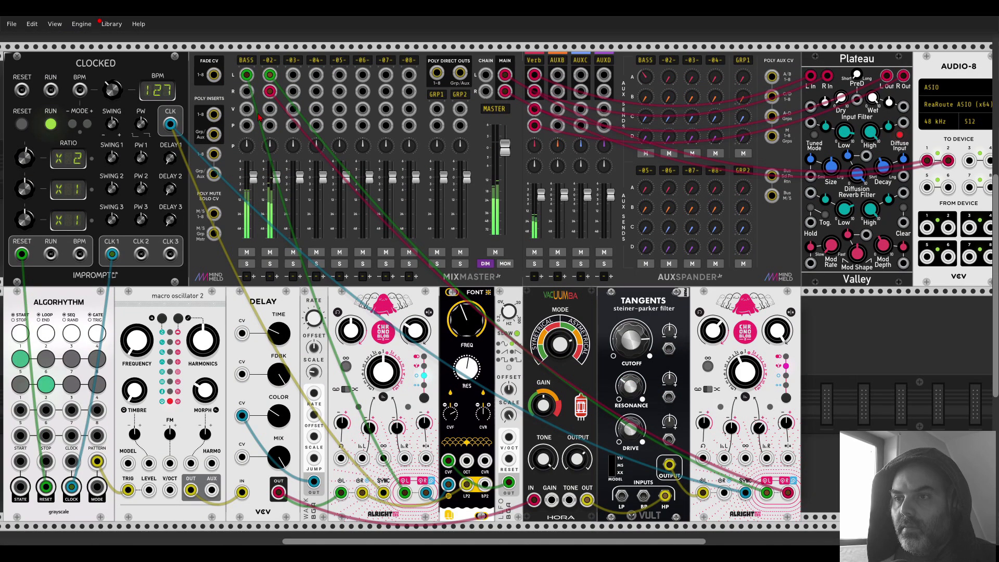
pyautogui.rightClick(274, 61)
pyautogui.moveTo(320, 87); pyautogui.dragTo(307, 87)
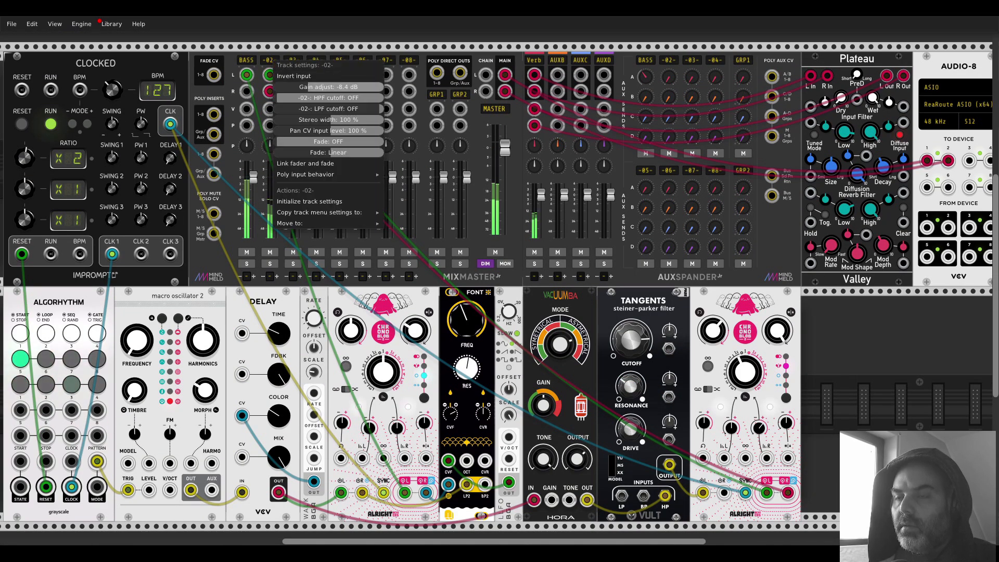
pyautogui.click(398, 48)
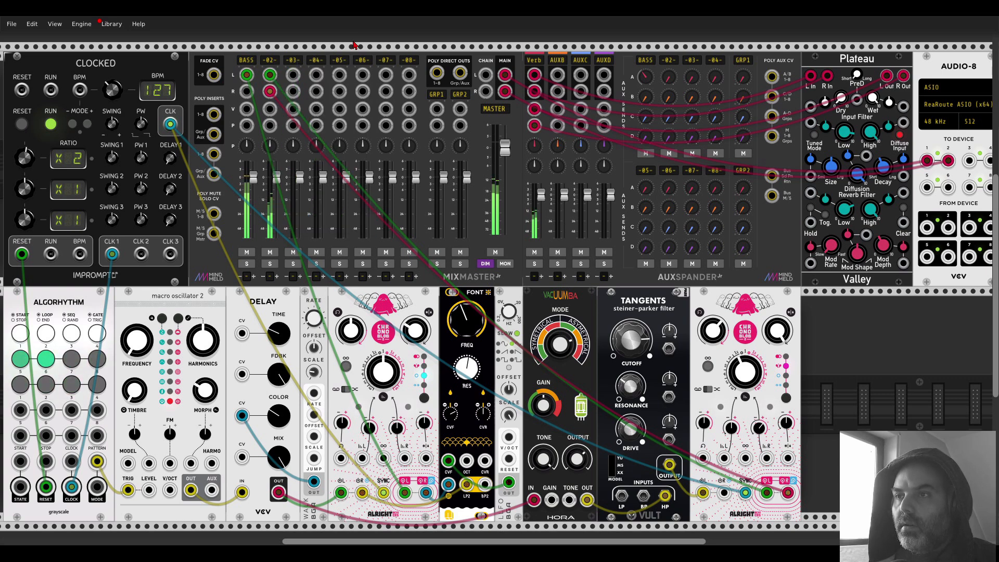
pyautogui.moveTo(669, 78); pyautogui.dragTo(668, 71)
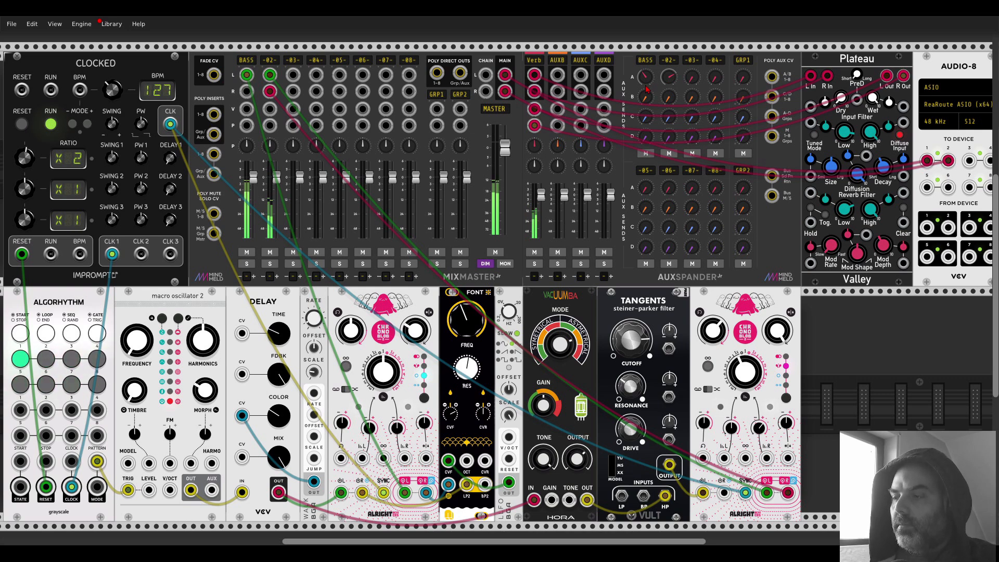
pyautogui.click(273, 64)
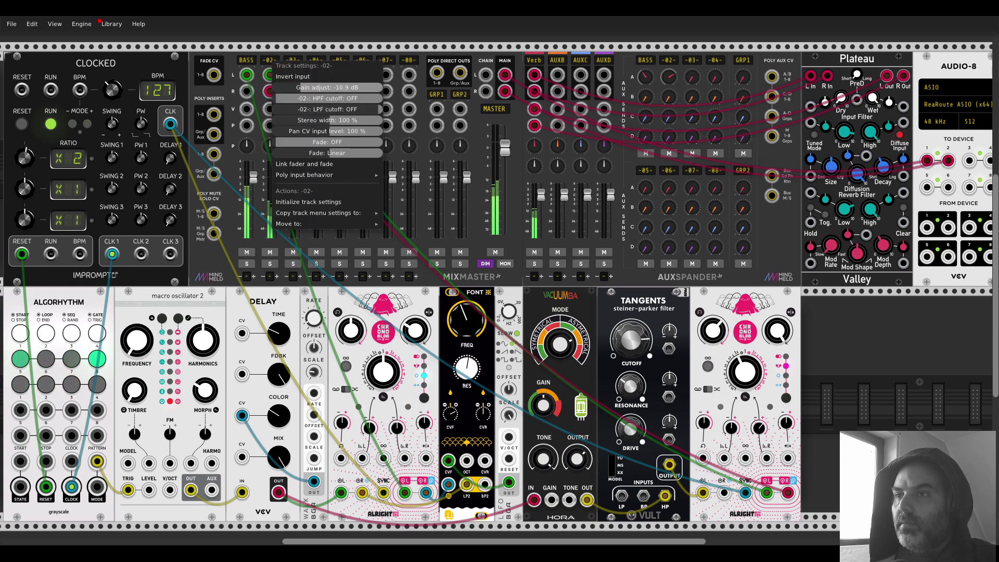
pyautogui.click(290, 54)
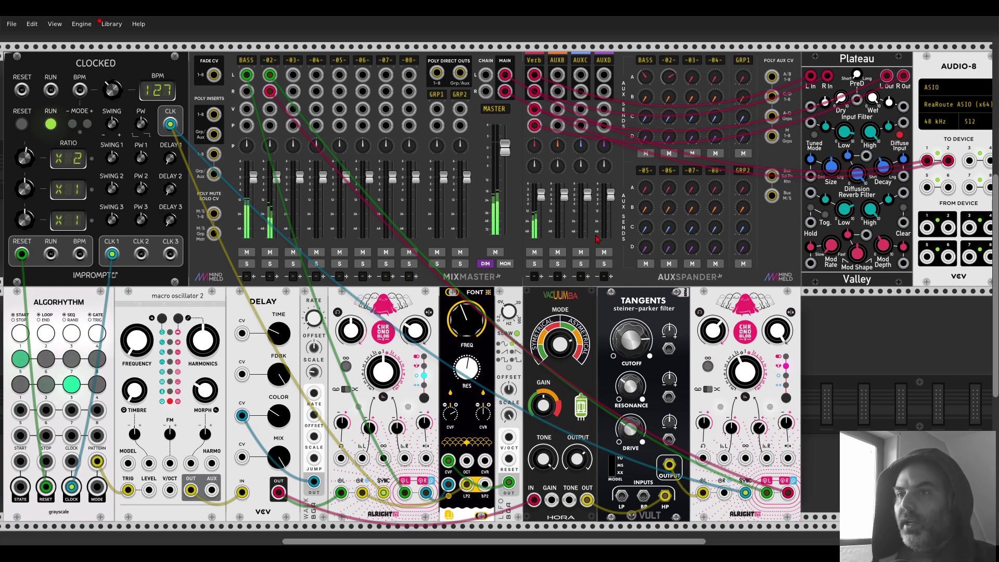
# Find the 4MIX mixer module with the search "mixer" and place it beside the second Chronoblob2
pyautogui.scroll(-2, 397, 146)
pyautogui.scroll(-1, 895, 304)
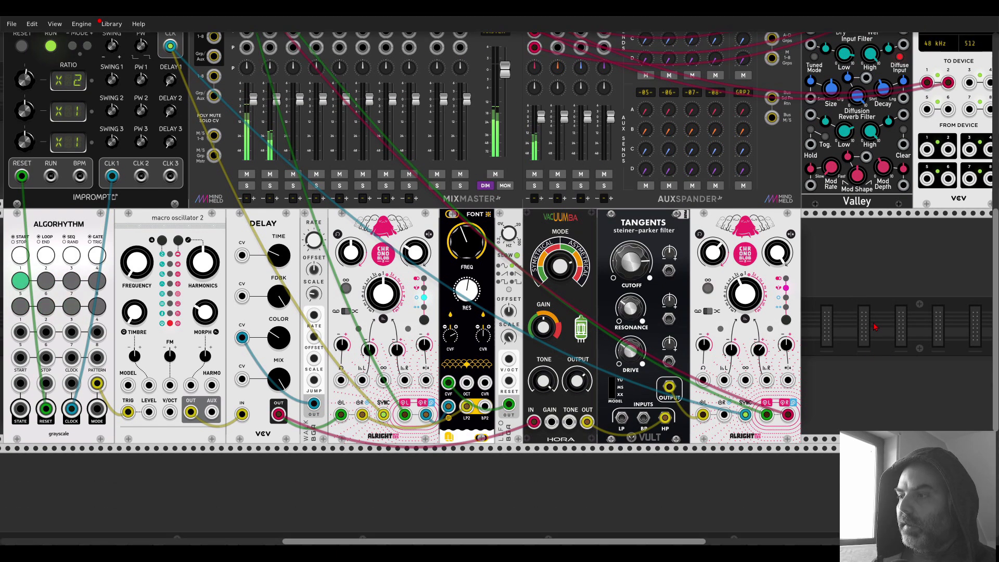
pyautogui.rightClick(896, 304)
pyautogui.write('mixer')
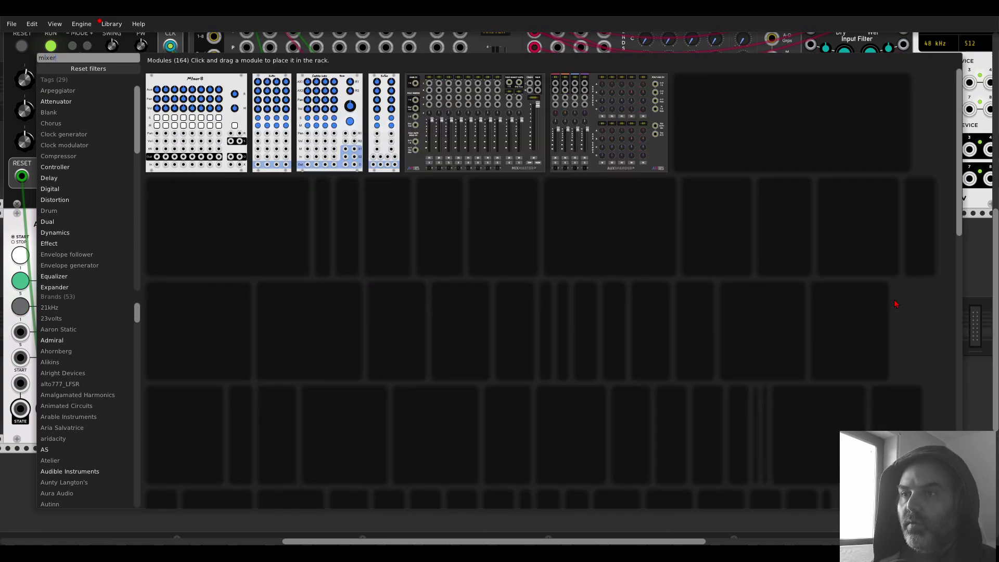
pyautogui.scroll(-2, 520, 313)
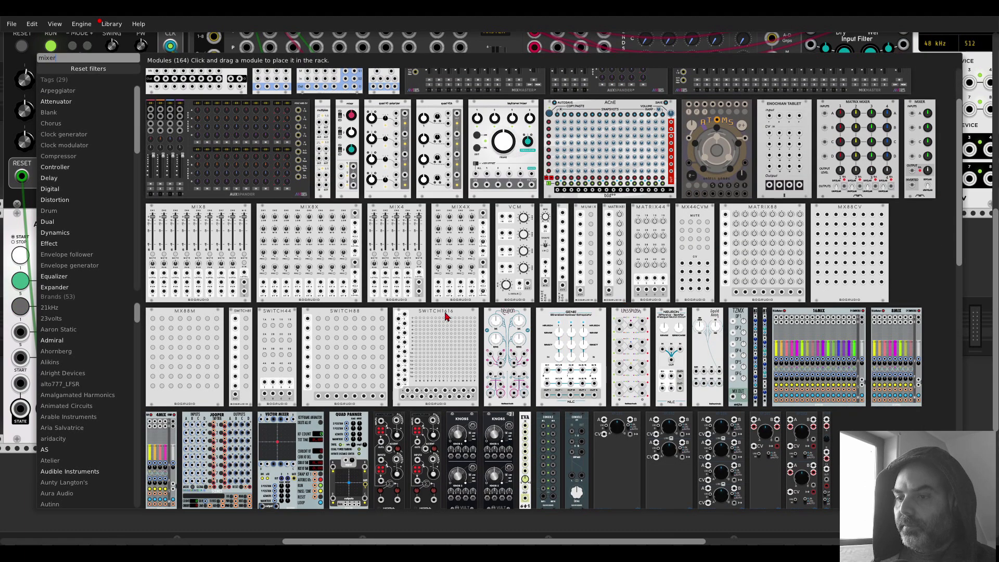
pyautogui.moveTo(168, 366); pyautogui.dragTo(822, 216)
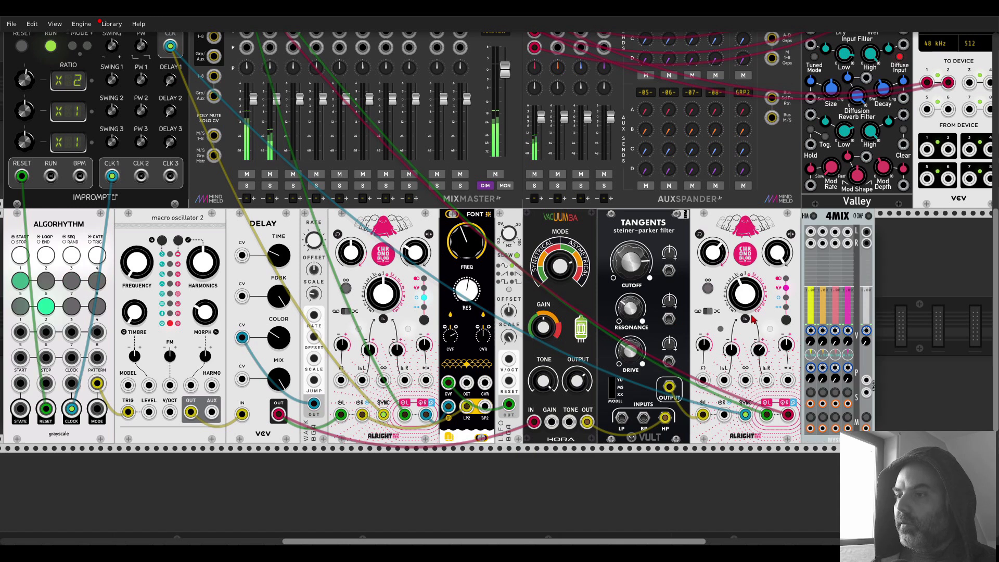
# Reroute the first Chronoblob2's left output to 4MIX channel 1 and the second's stereo outputs to 4MIX channel 2
pyautogui.scroll(3, 277, 112)
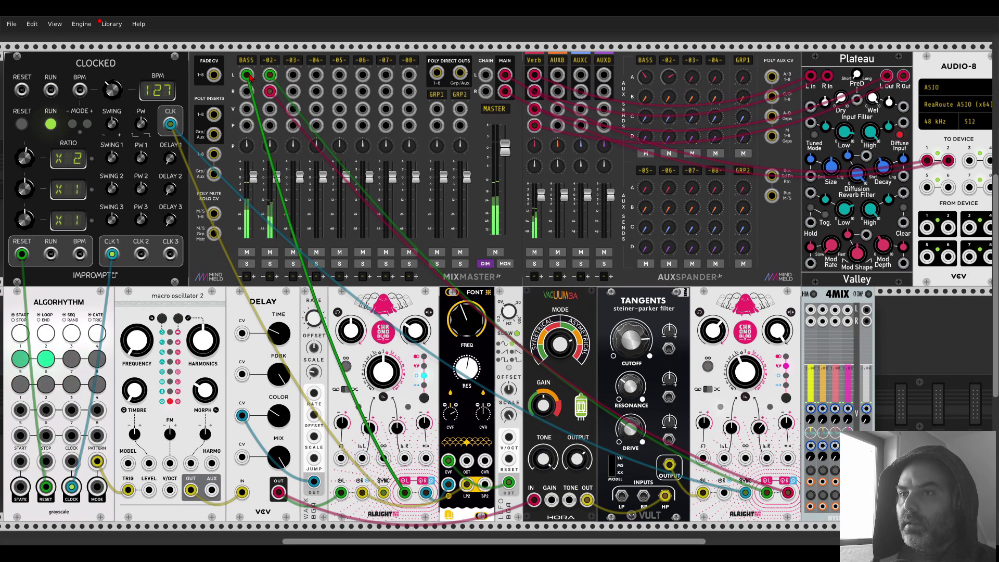
pyautogui.moveTo(249, 77); pyautogui.dragTo(811, 311)
pyautogui.moveTo(270, 75); pyautogui.dragTo(823, 311)
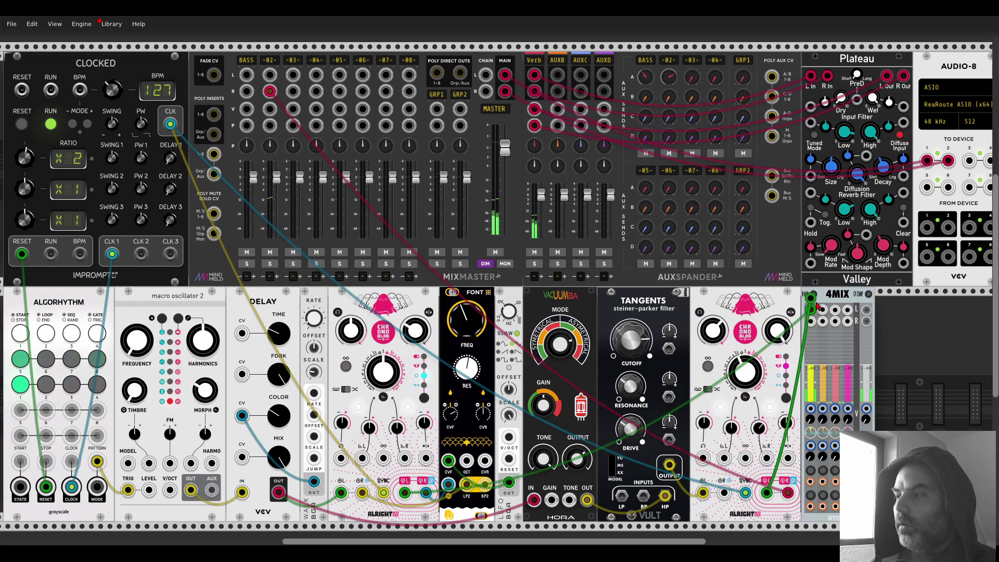
pyautogui.moveTo(270, 91); pyautogui.dragTo(823, 321)
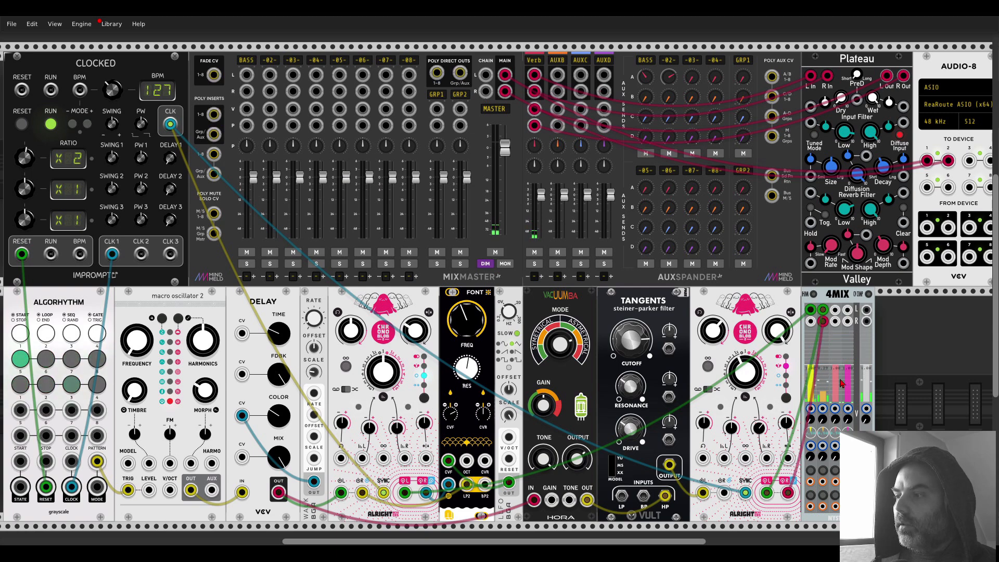
# Patch 4MIX's stereo output into the mixer's BASS channel and initialize the track settings of mixer channel 2
pyautogui.moveTo(867, 310); pyautogui.dragTo(247, 75)
pyautogui.moveTo(247, 92); pyautogui.dragTo(866, 321)
pyautogui.rightClick(271, 61)
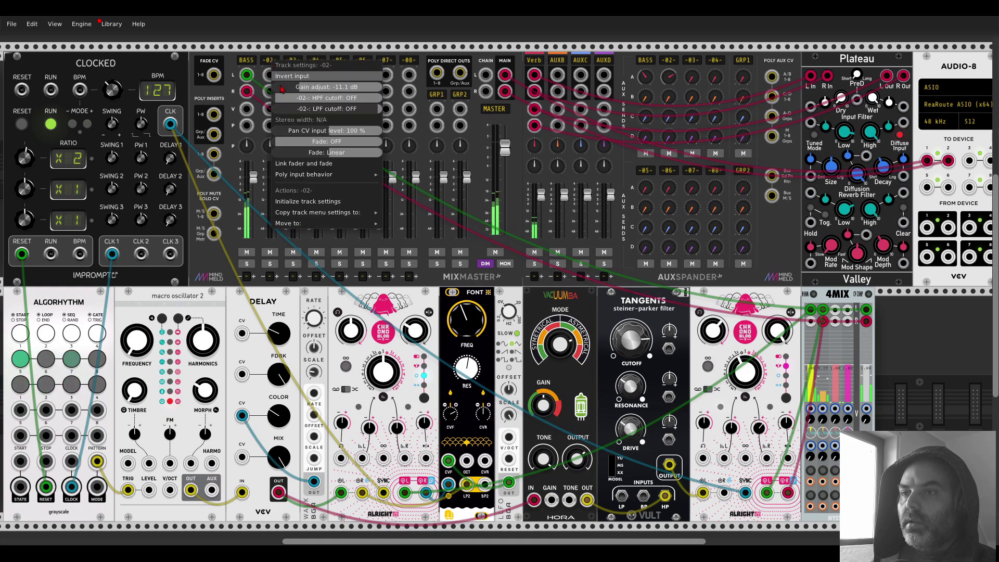
pyautogui.click(319, 203)
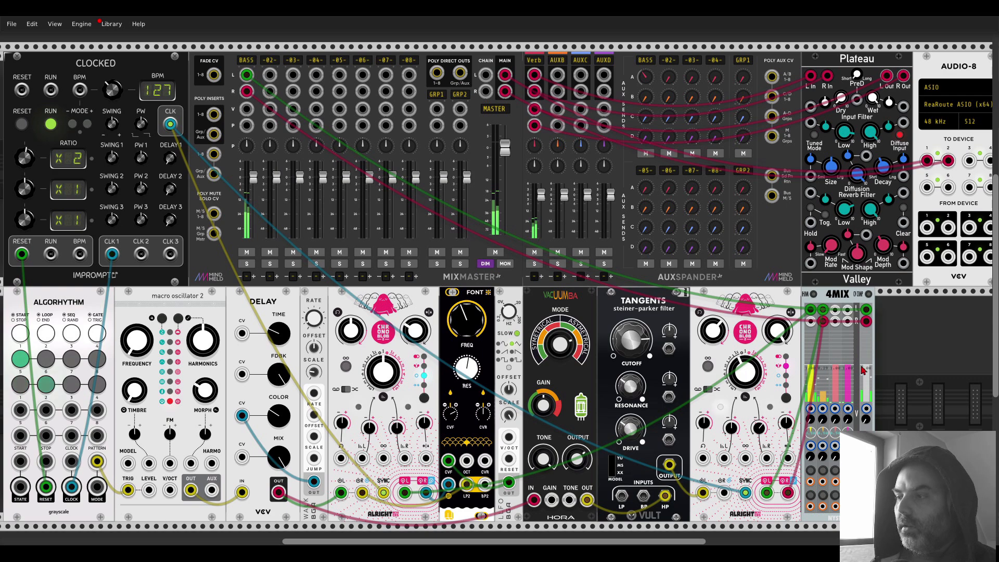
# Raise 4MIX's main output level and set its channel 2 level to 0.18
pyautogui.scroll(-1, 878, 370)
pyautogui.scroll(-2, 877, 369)
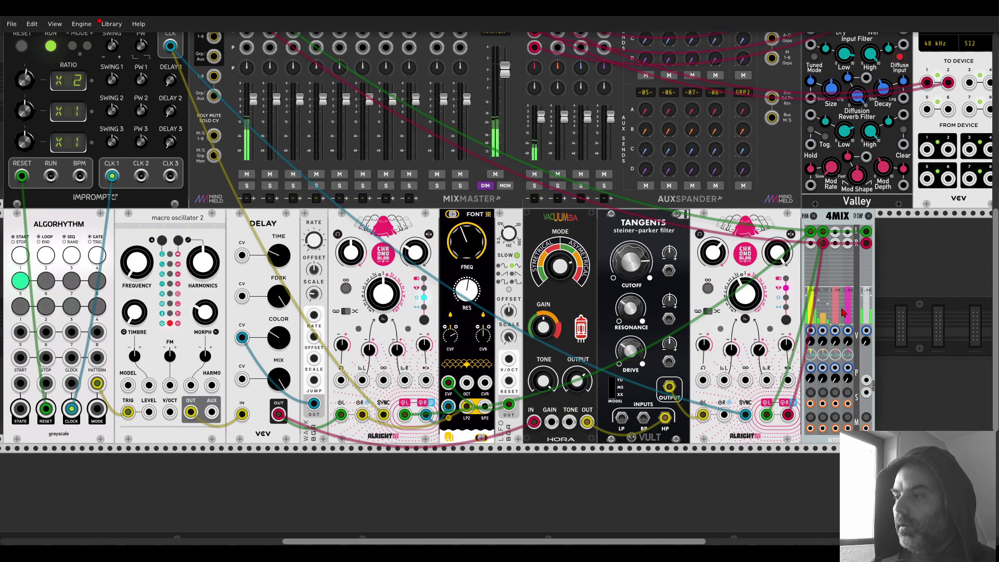
pyautogui.scroll(5, 687, 288)
pyautogui.rightClick(246, 102)
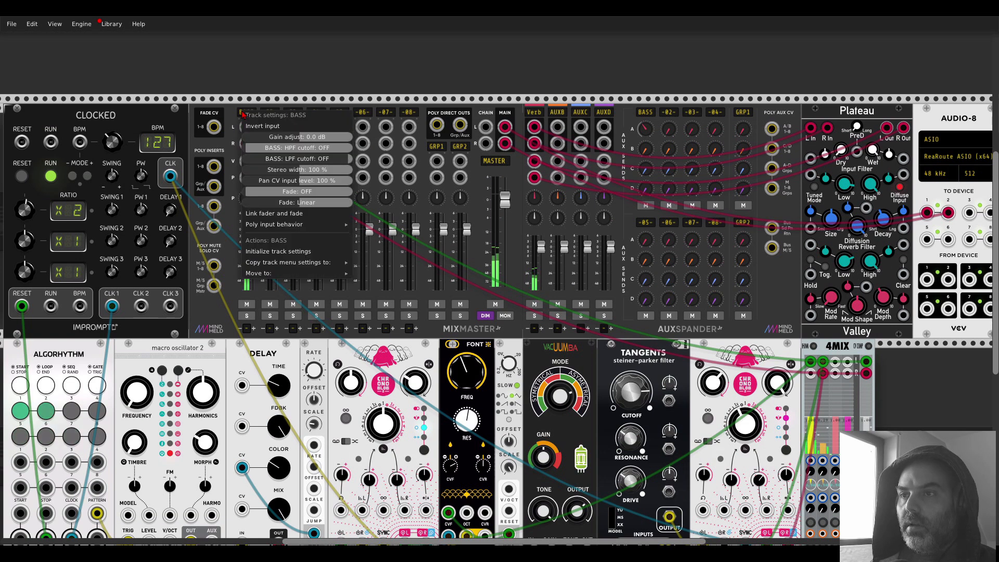
pyautogui.click(250, 88)
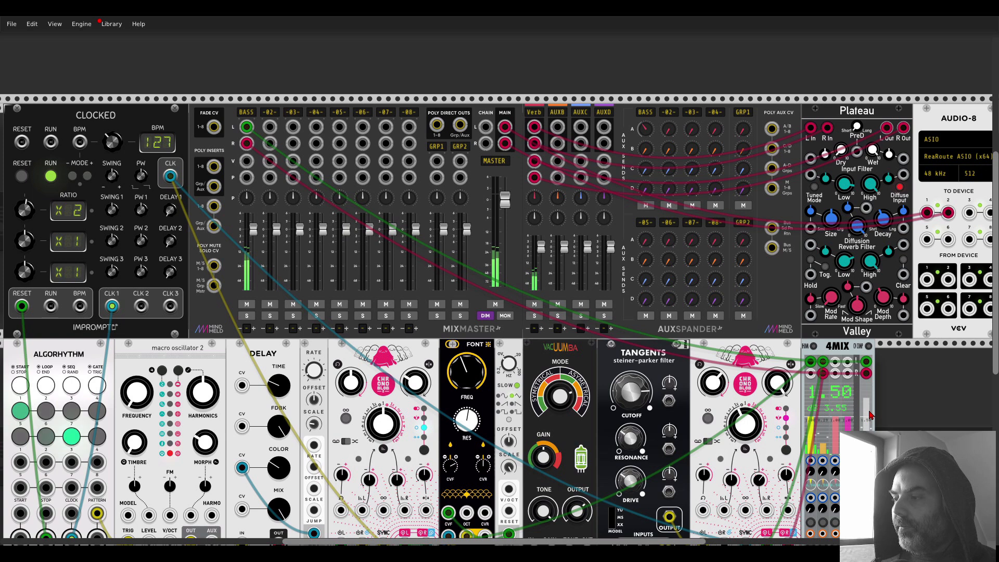
pyautogui.moveTo(867, 418); pyautogui.dragTo(869, 381)
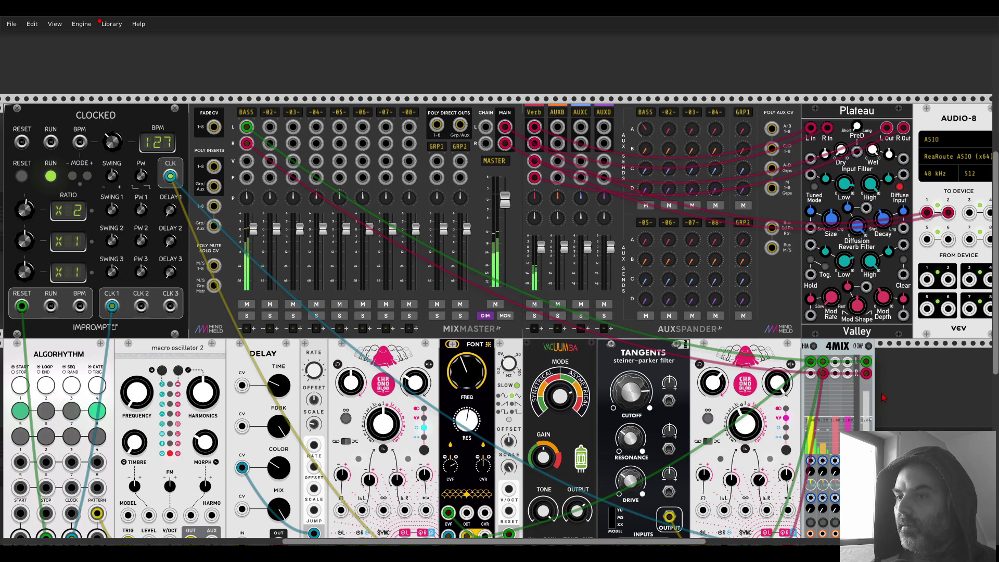
pyautogui.moveTo(826, 446); pyautogui.dragTo(827, 447)
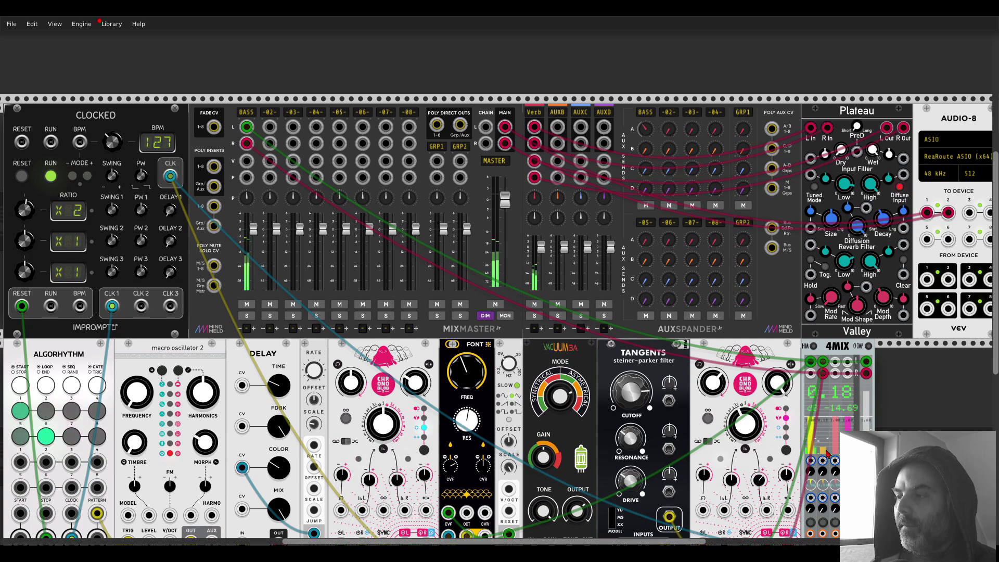
# Duplicate Macro Oscillator 2 into the empty row directly below the original
pyautogui.scroll(-5, 655, 326)
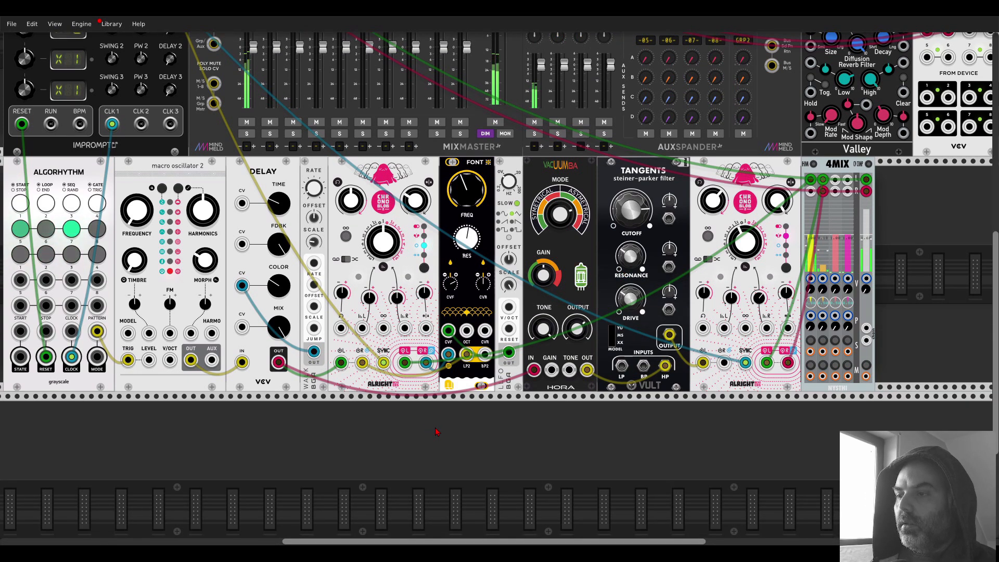
pyautogui.scroll(-1, 538, 432)
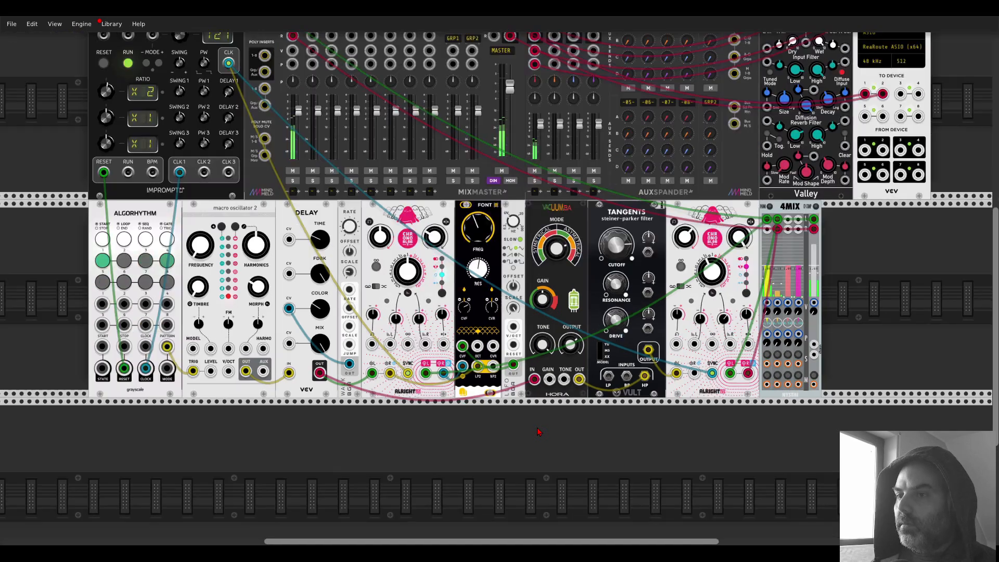
pyautogui.moveTo(500, 412); pyautogui.dragTo(524, 464)
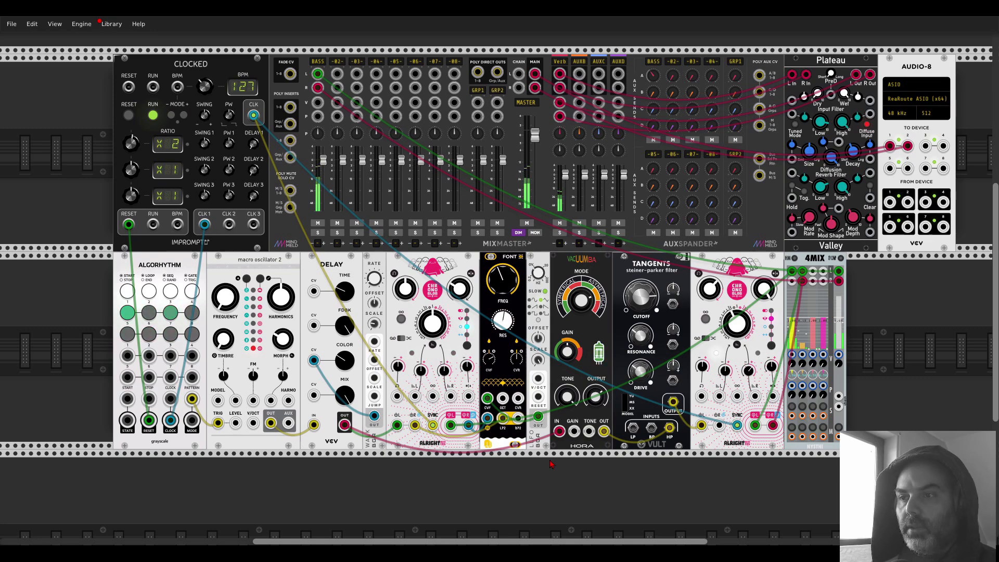
pyautogui.scroll(-5, 529, 459)
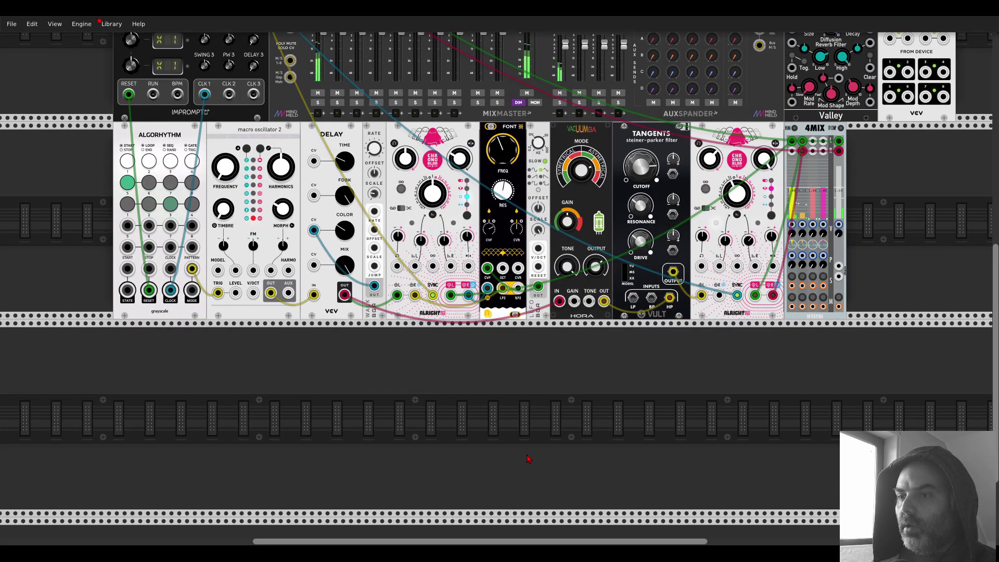
pyautogui.hotkey('ctrl', 'd')
pyautogui.click(254, 313)
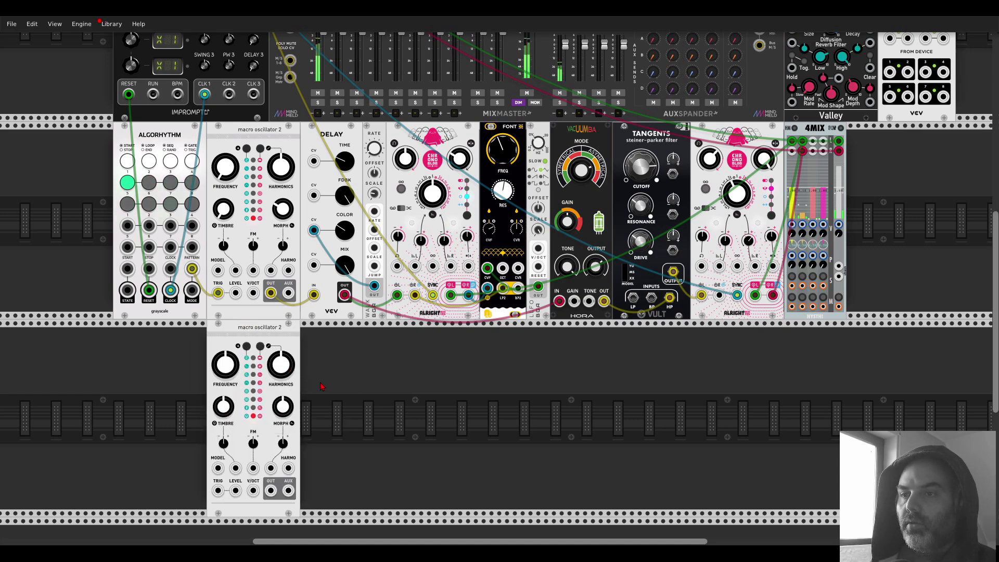
# Find the Wallenda module with the search "wal" and place it beside the duplicated Macro Oscillator 2
pyautogui.moveTo(321, 386); pyautogui.dragTo(476, 285)
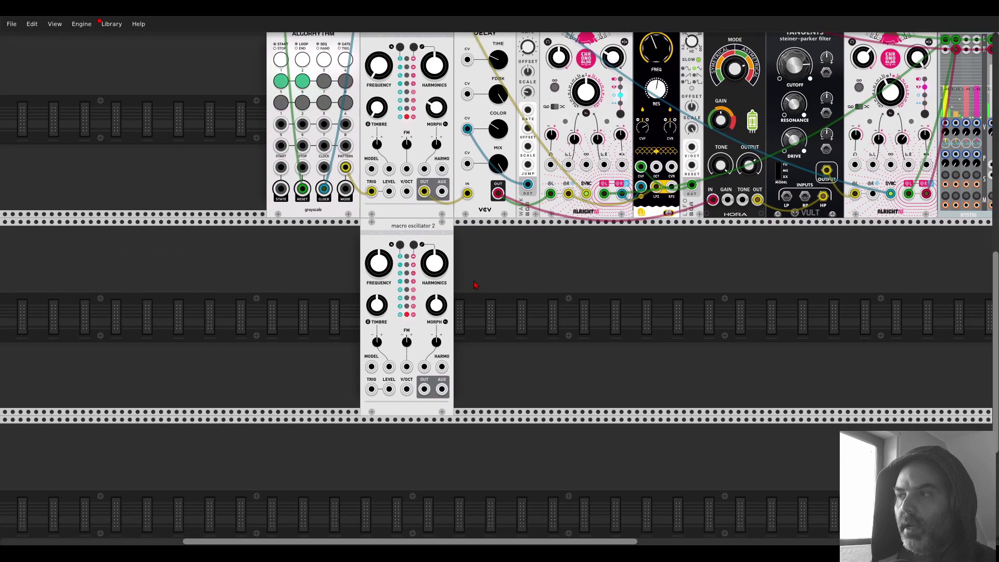
pyautogui.scroll(2, 480, 320)
pyautogui.rightClick(479, 320)
pyautogui.write('wal')
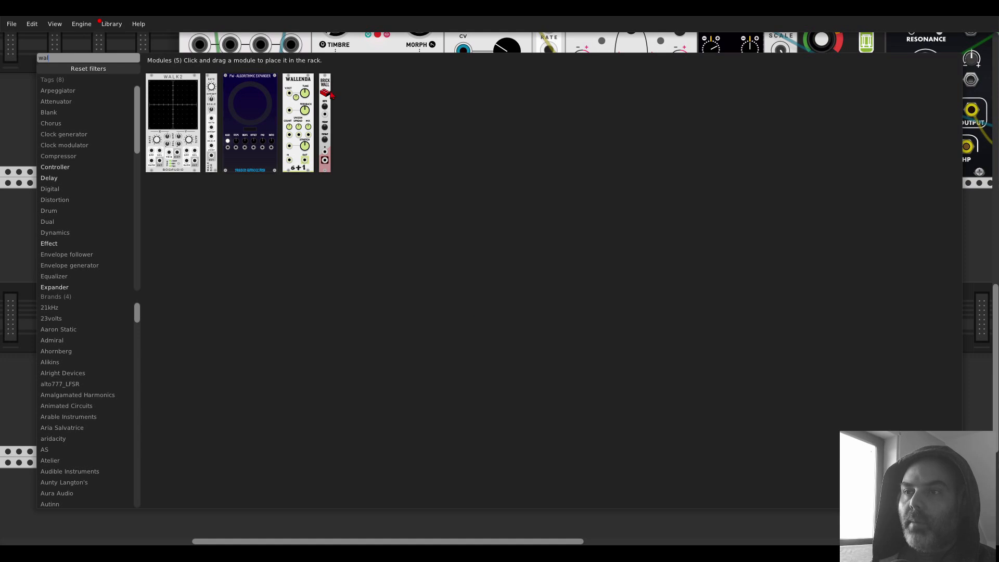
pyautogui.click(299, 122)
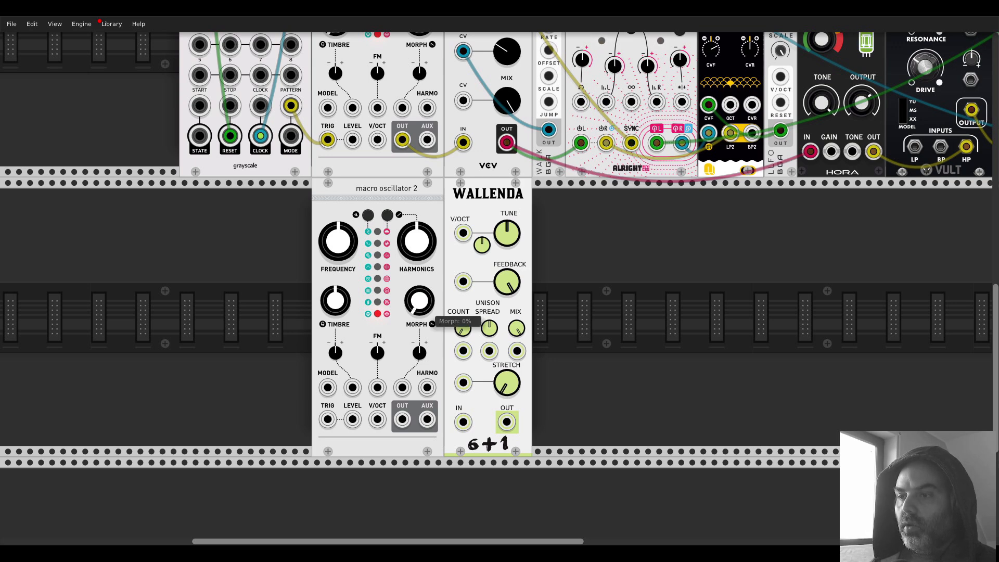
# Trigger the duplicated Macro Oscillator 2 from Clocked's CLK 2 at x4 and patch it through Wallenda into mixer channel 2's left input
pyautogui.moveTo(327, 419); pyautogui.dragTo(343, 225)
pyautogui.scroll(3, 157, 223)
pyautogui.moveTo(205, 148); pyautogui.dragTo(205, 136)
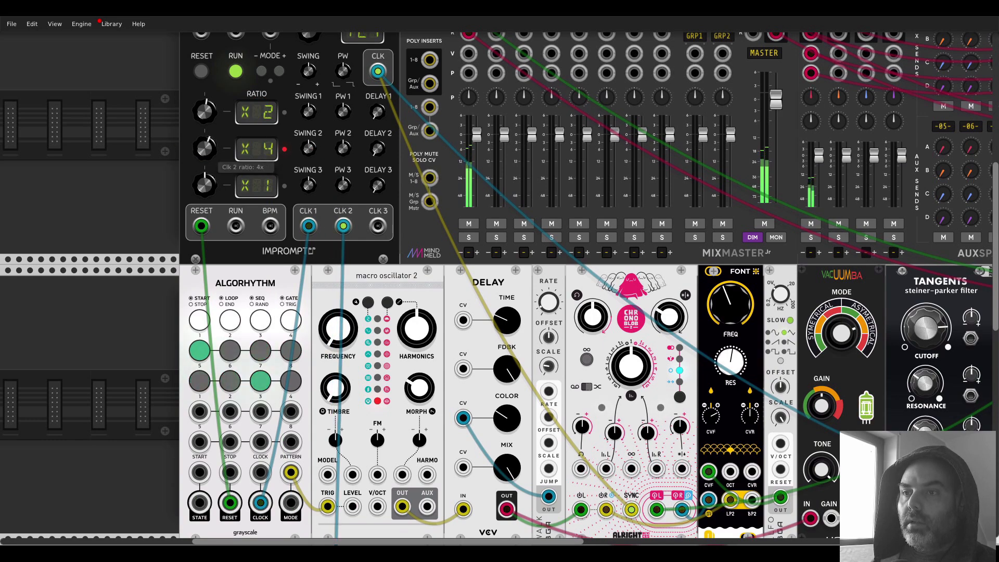
pyautogui.scroll(-7, 449, 416)
pyautogui.moveTo(402, 422); pyautogui.dragTo(498, 65)
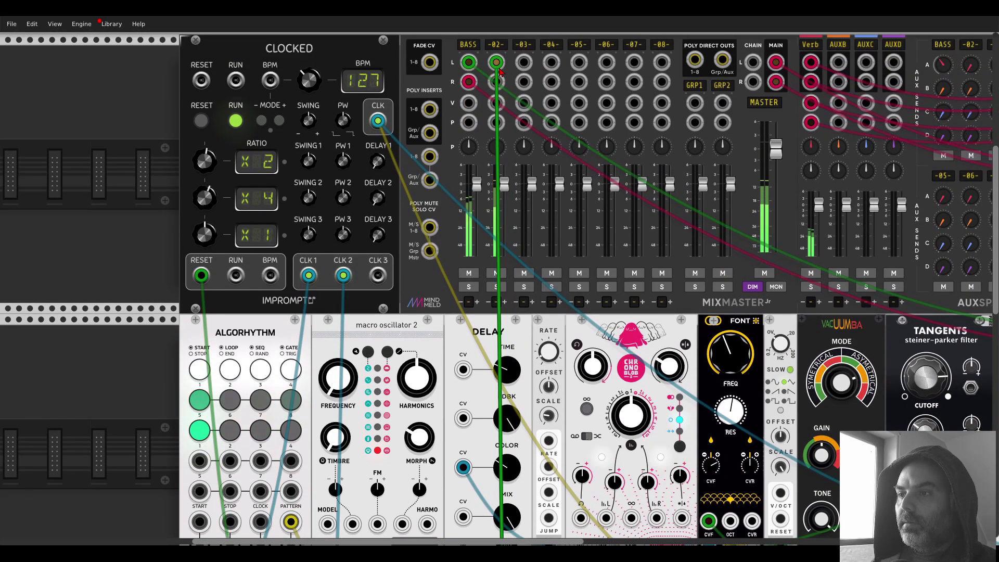
# Set Wallenda's octave tuning to its centre position and reset its fine tuning to 0 semitones
pyautogui.scroll(-8, 466, 137)
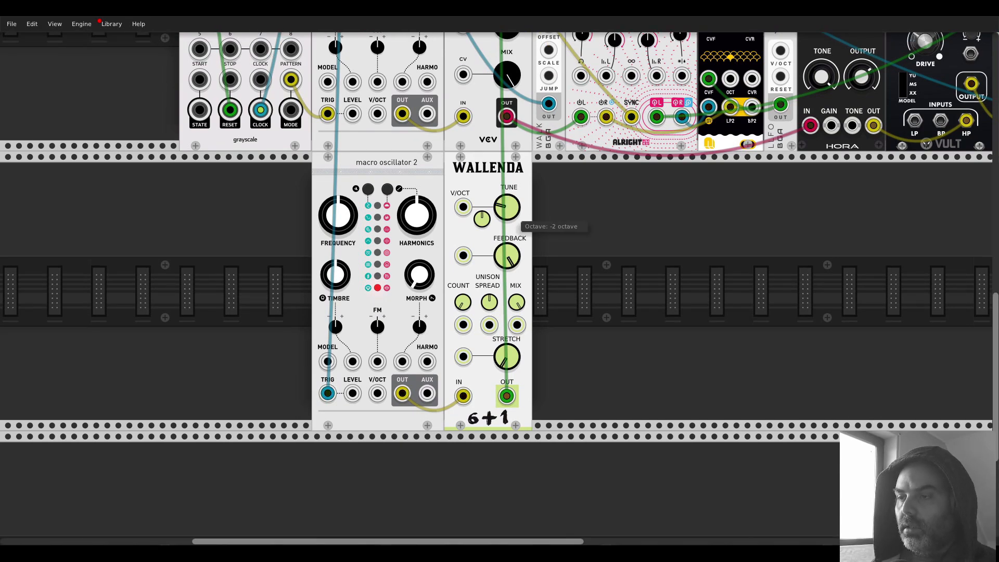
pyautogui.moveTo(512, 214); pyautogui.dragTo(511, 205)
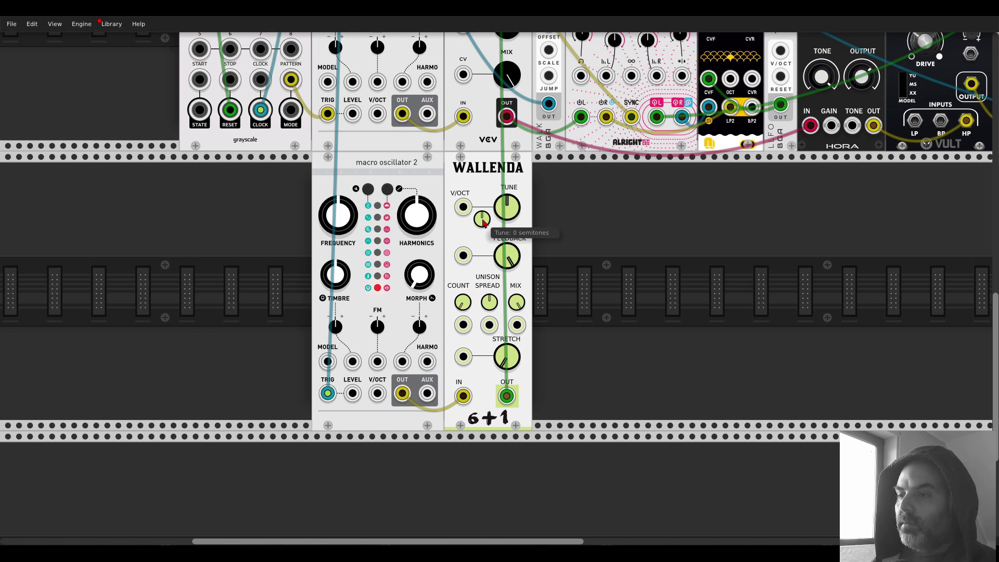
pyautogui.moveTo(482, 219); pyautogui.dragTo(482, 213)
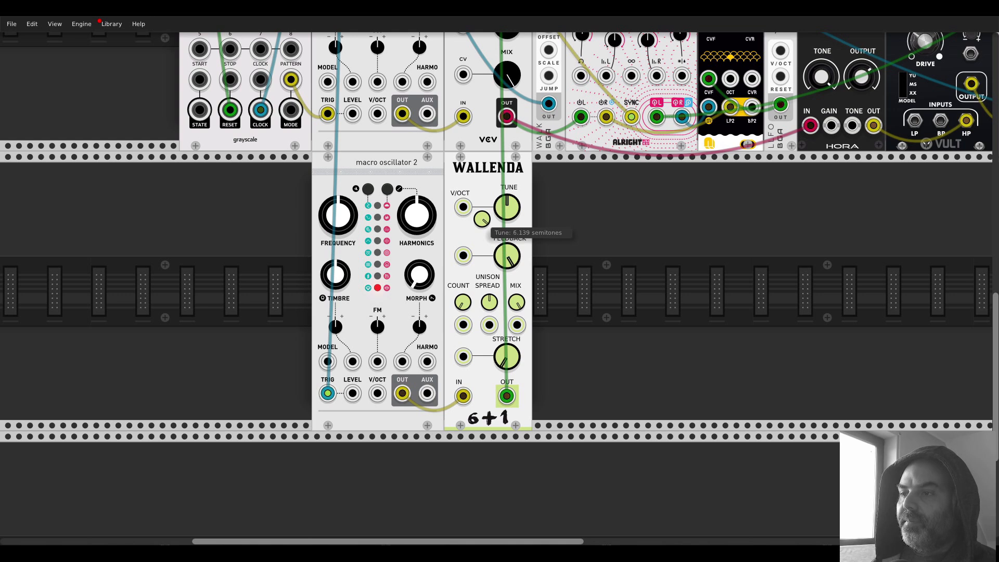
pyautogui.doubleClick(482, 220)
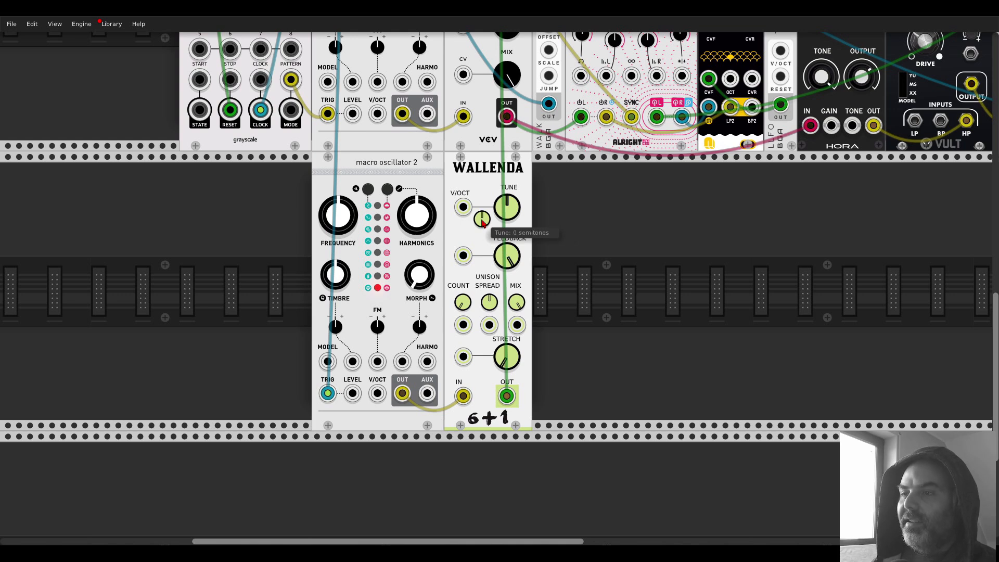
# Shift the duplicated Macro Oscillator 2 and Wallenda along the row to free space before them, and unplug the cable between them
pyautogui.moveTo(351, 201); pyautogui.dragTo(440, 201)
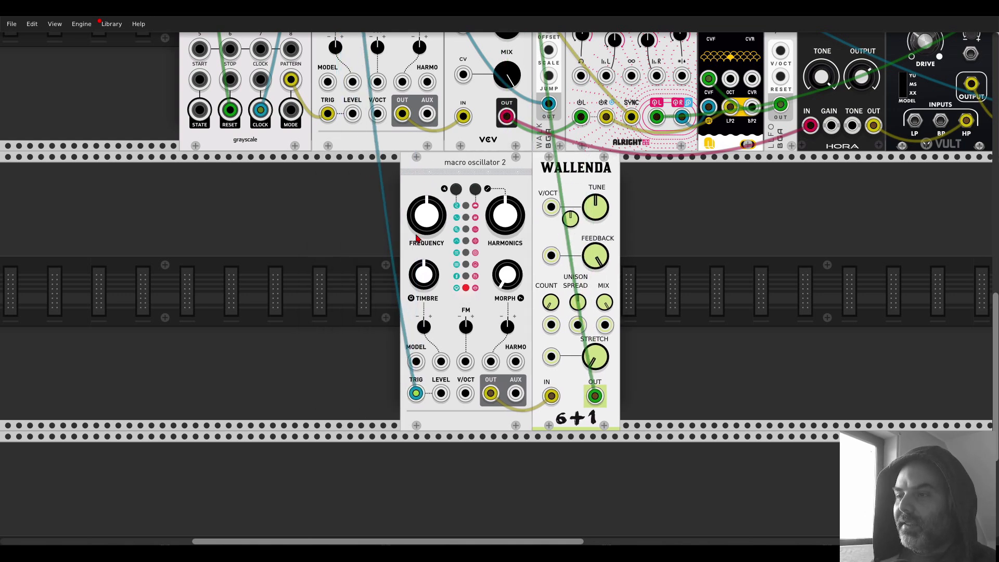
pyautogui.scroll(3, 426, 281)
pyautogui.scroll(-4, 426, 282)
pyautogui.rightClick(491, 368)
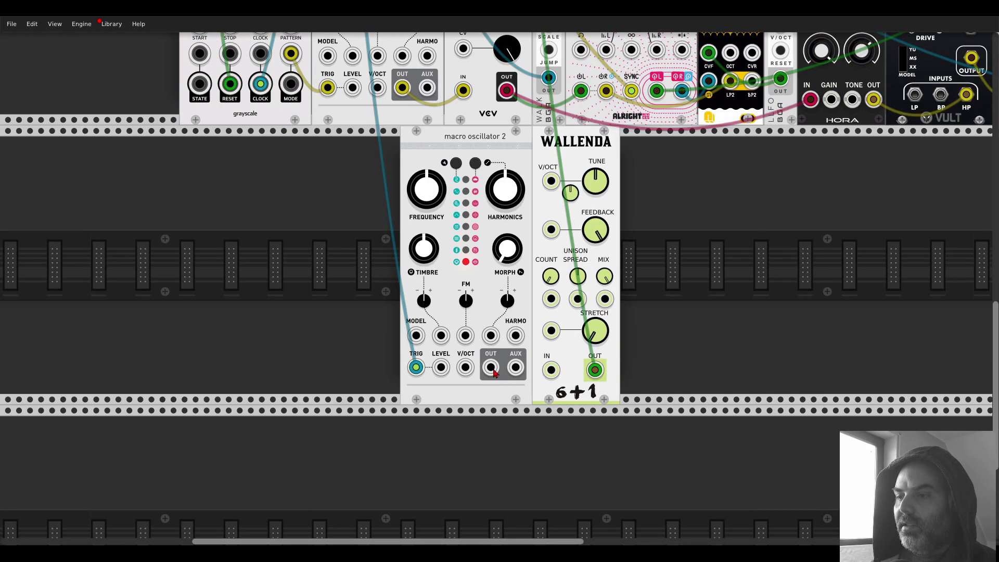
# Find Bogaudio's ADDR-SEQ with the search "addr" and place it directly below Algorhythm
pyautogui.rightClick(343, 268)
pyautogui.write('seq')
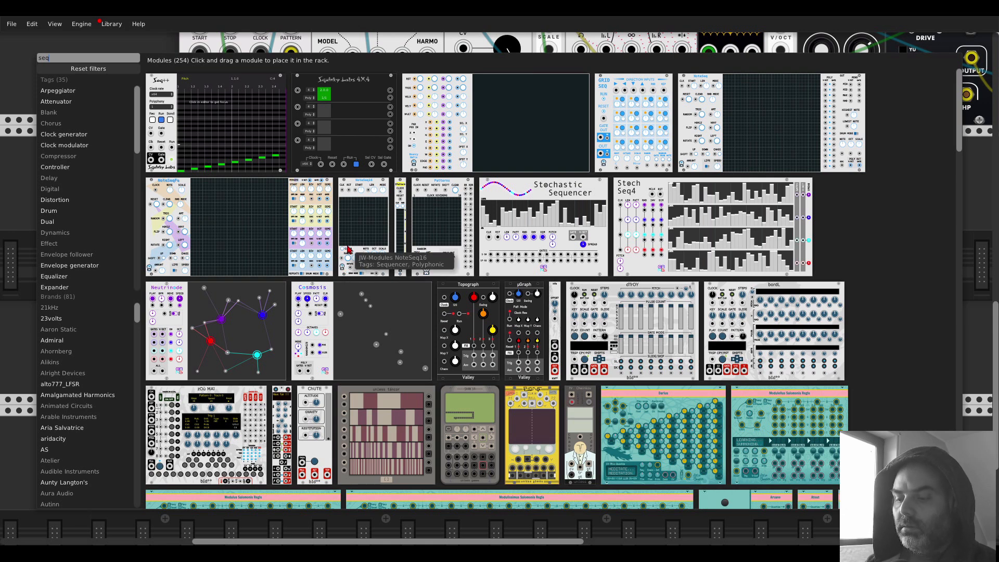
pyautogui.press('BackSpace')
pyautogui.press('BackSpace')
pyautogui.press('BackSpace')
pyautogui.write('addr')
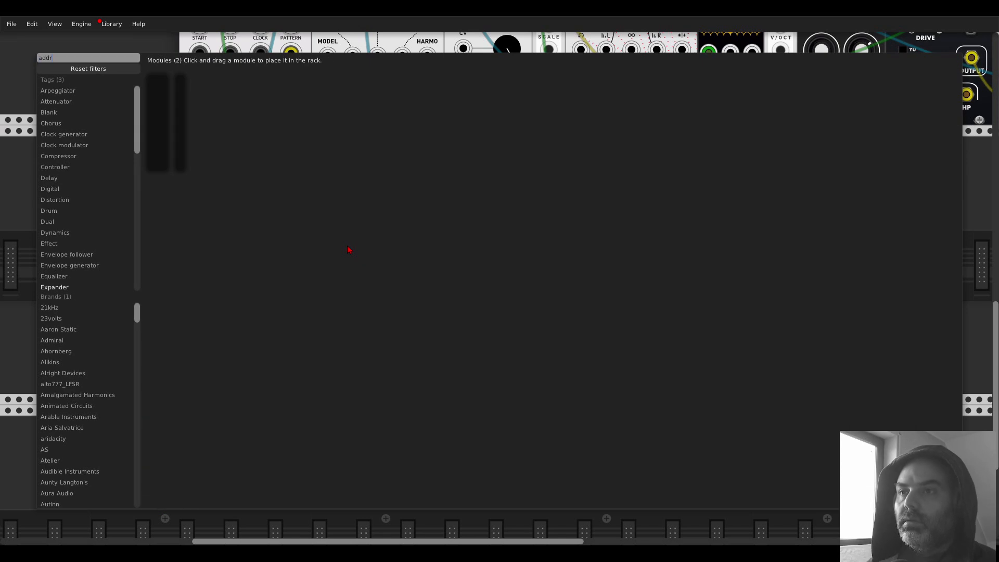
pyautogui.moveTo(157, 88); pyautogui.dragTo(211, 177)
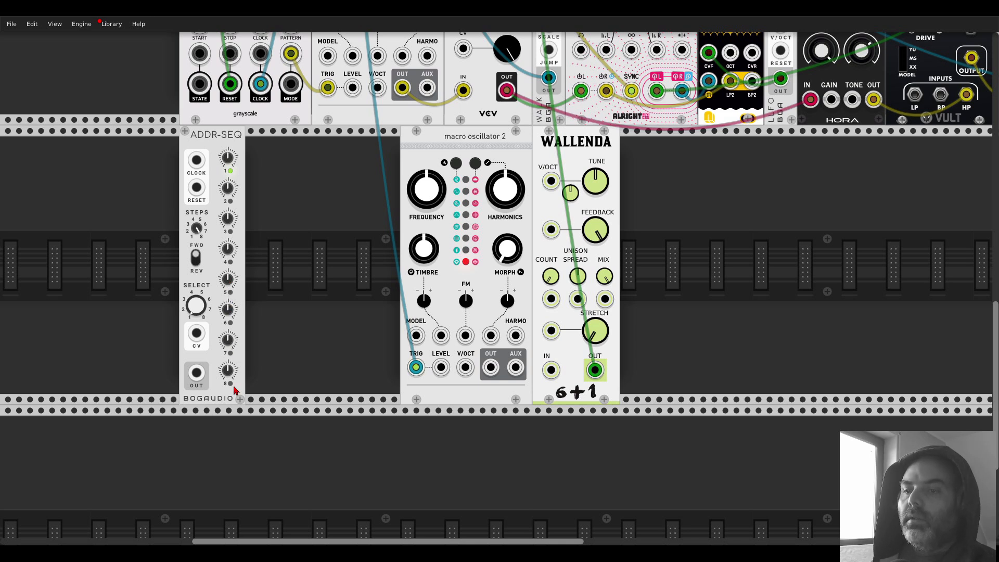
# Patch ADDR-SEQ's clock input from Algorhythm's PATTERN output and its reset input from Clocked's RESET
pyautogui.moveTo(196, 169); pyautogui.dragTo(291, 225)
pyautogui.scroll(5, 291, 85)
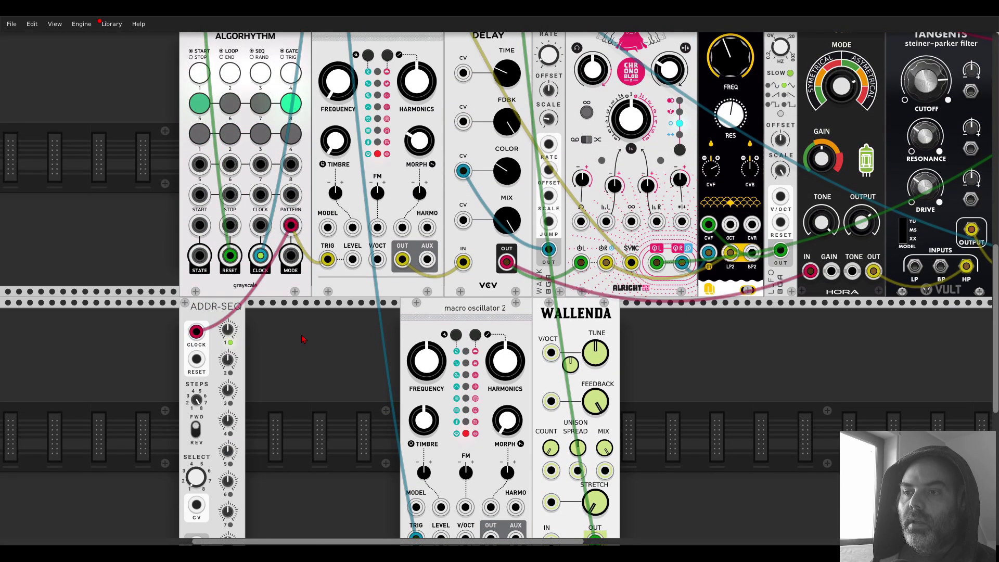
pyautogui.scroll(5, 222, 218)
pyautogui.moveTo(197, 360); pyautogui.dragTo(201, 173)
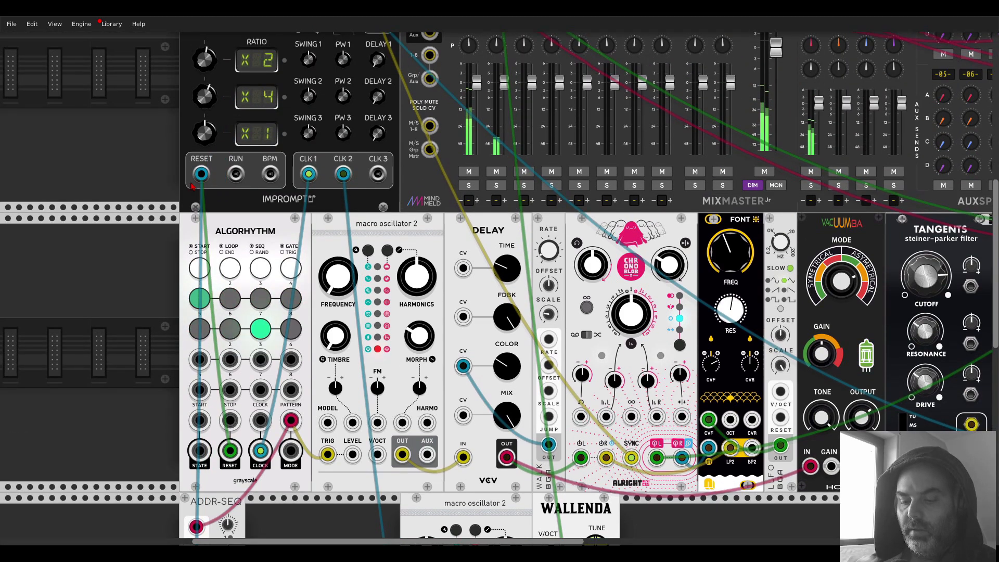
pyautogui.scroll(-3, 173, 190)
pyautogui.scroll(-3, 173, 190)
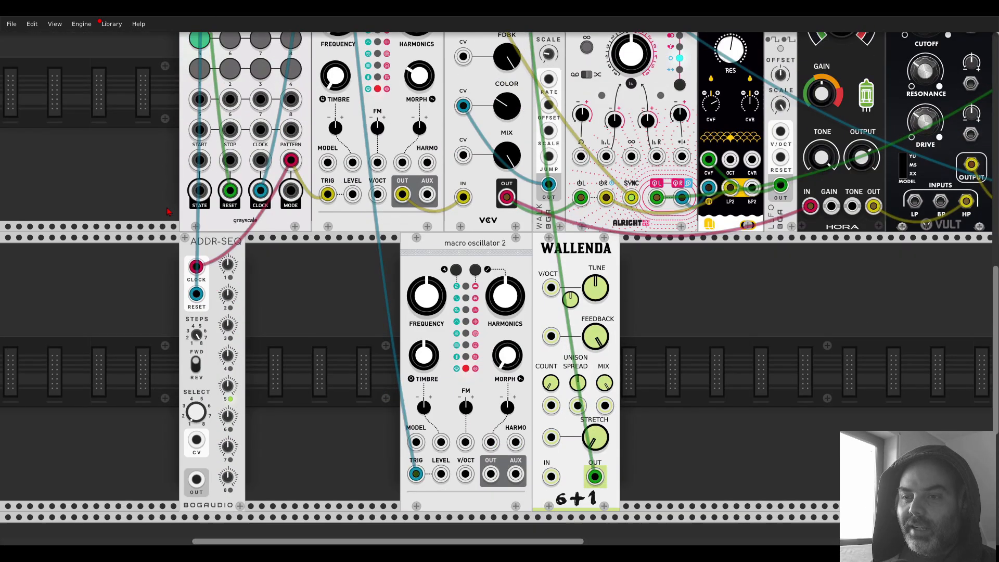
pyautogui.scroll(-1, 265, 258)
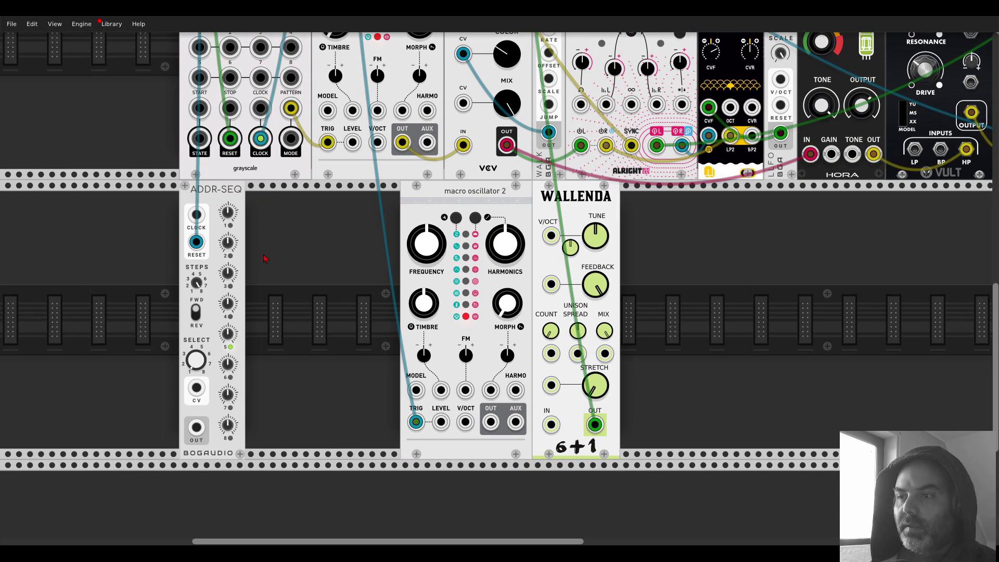
# Find the JW Quantizer with the search "jw" and place it against ADDR-SEQ
pyautogui.rightClick(273, 310)
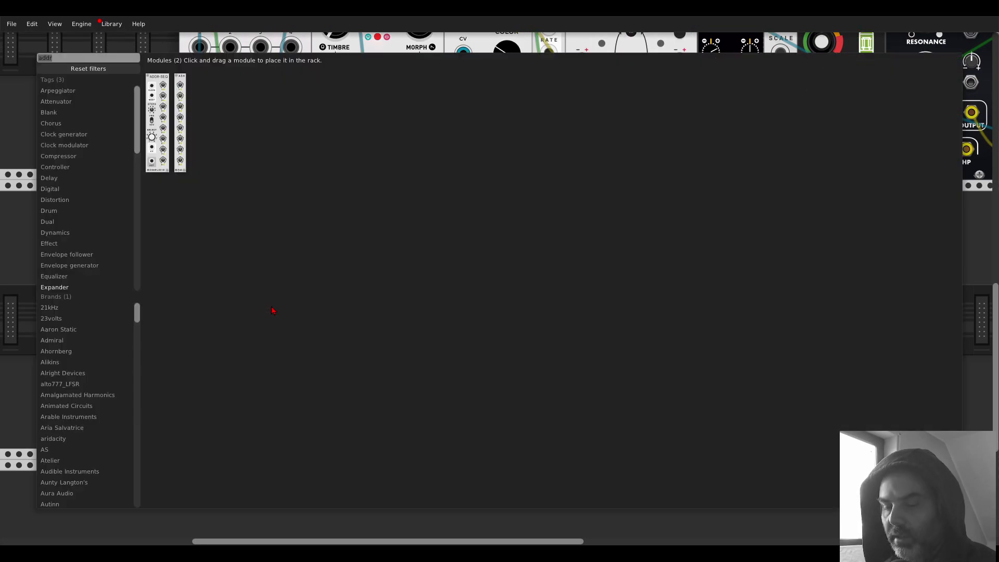
pyautogui.write('jw')
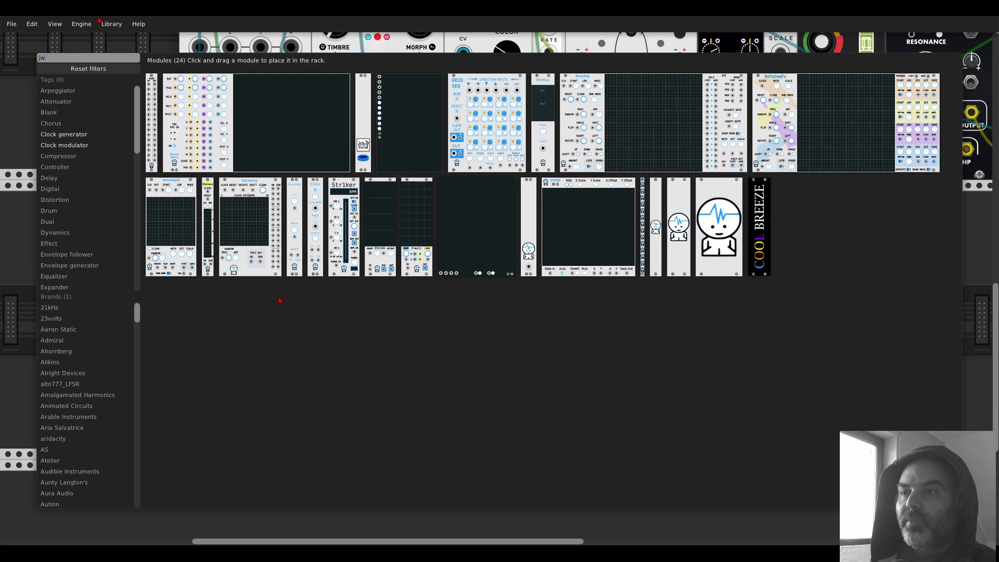
pyautogui.moveTo(294, 224); pyautogui.dragTo(266, 275)
# Patch ADDR-SEQ through the Quantizer into Wallenda's V/OCT input, and reconnect the duplicated Macro Oscillator 2's OUT to Wallenda's IN
pyautogui.moveTo(196, 428); pyautogui.dragTo(551, 235)
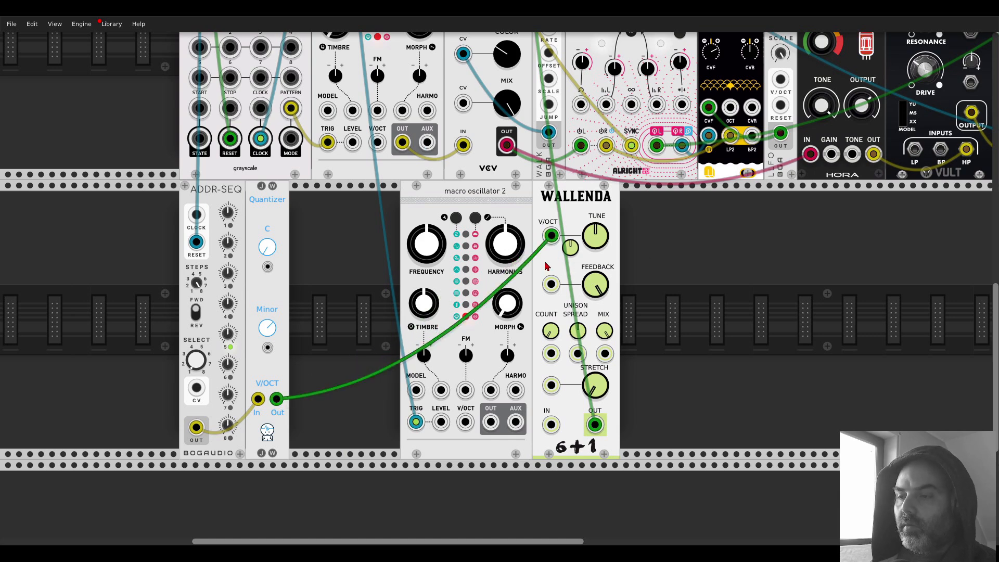
pyautogui.moveTo(489, 424); pyautogui.dragTo(551, 425)
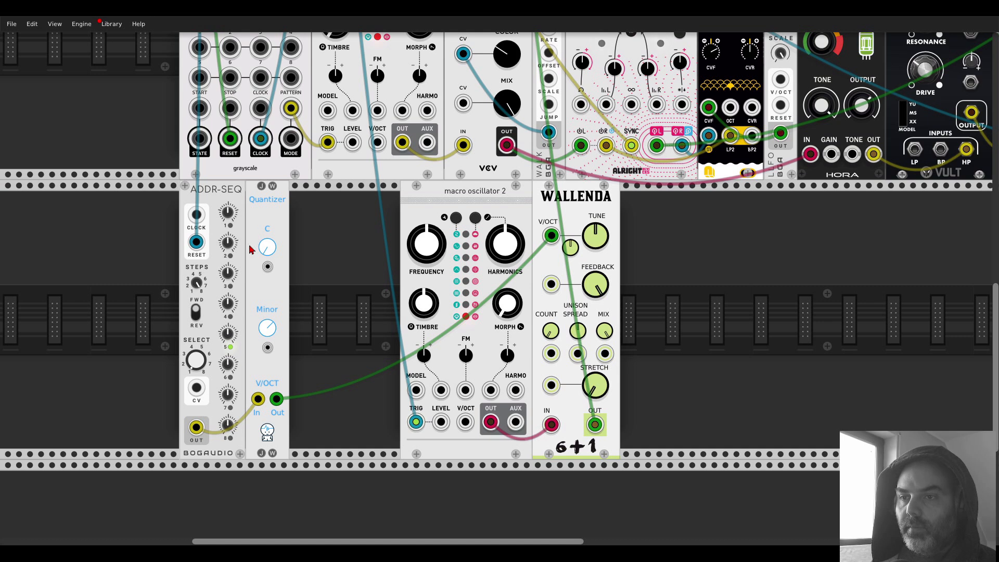
# Set the Quantizer's root note to D and ADDR-SEQ's voltage range to +/-3V
pyautogui.moveTo(196, 359)
pyautogui.mouseDown()
pyautogui.moveTo(196, 345)
pyautogui.moveTo(197, 367)
pyautogui.mouseUp()
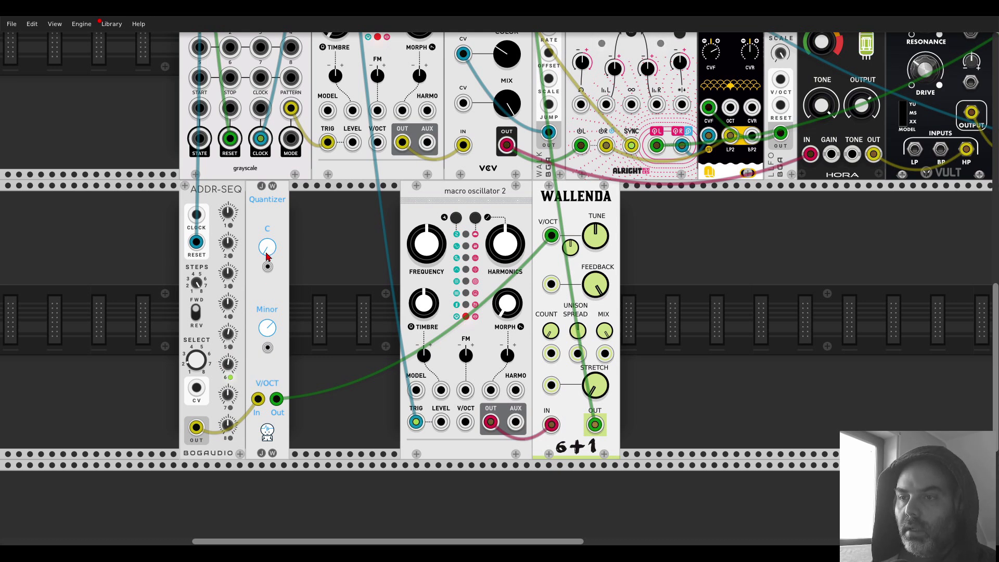
pyautogui.moveTo(267, 248); pyautogui.dragTo(268, 237)
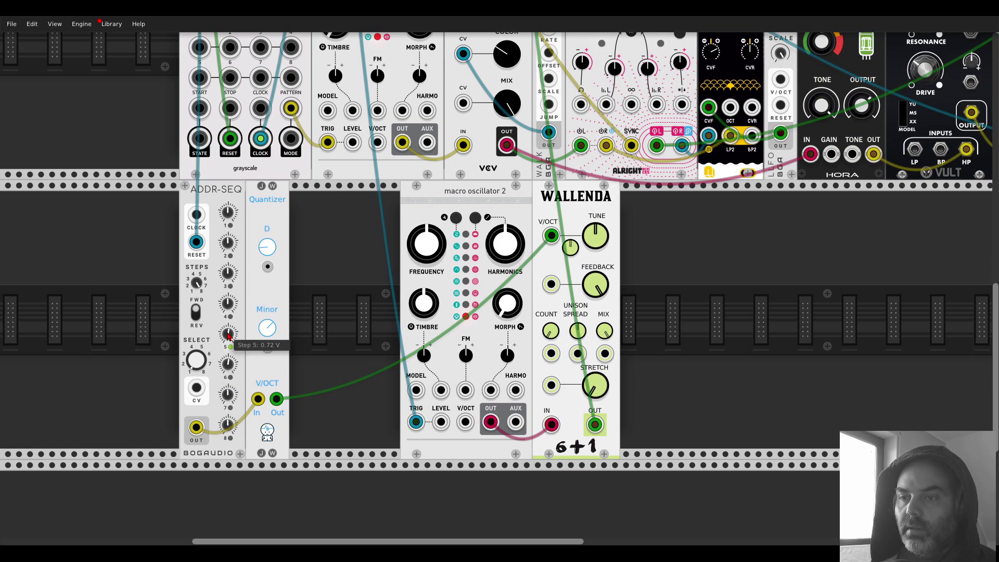
pyautogui.rightClick(214, 210)
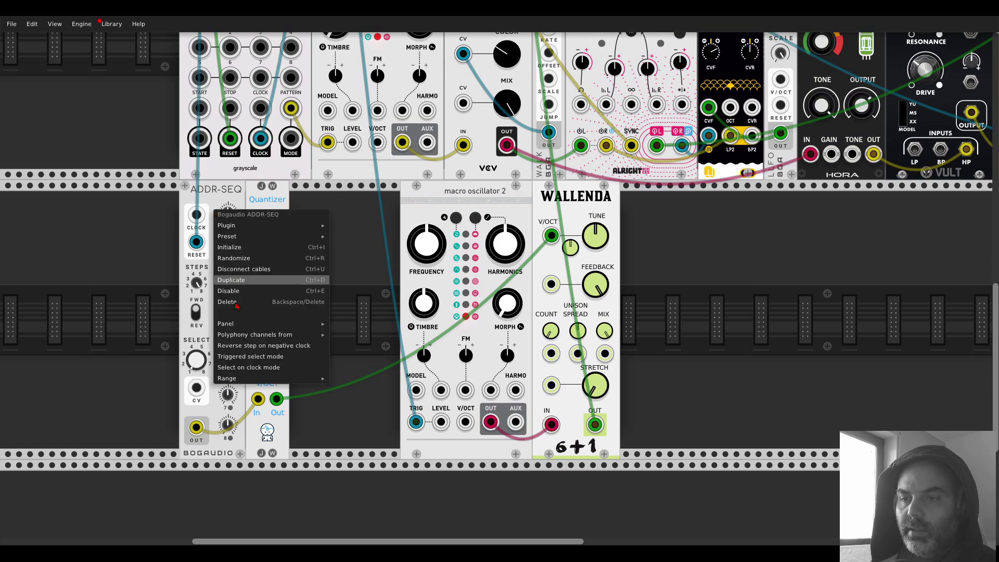
pyautogui.moveTo(237, 378)
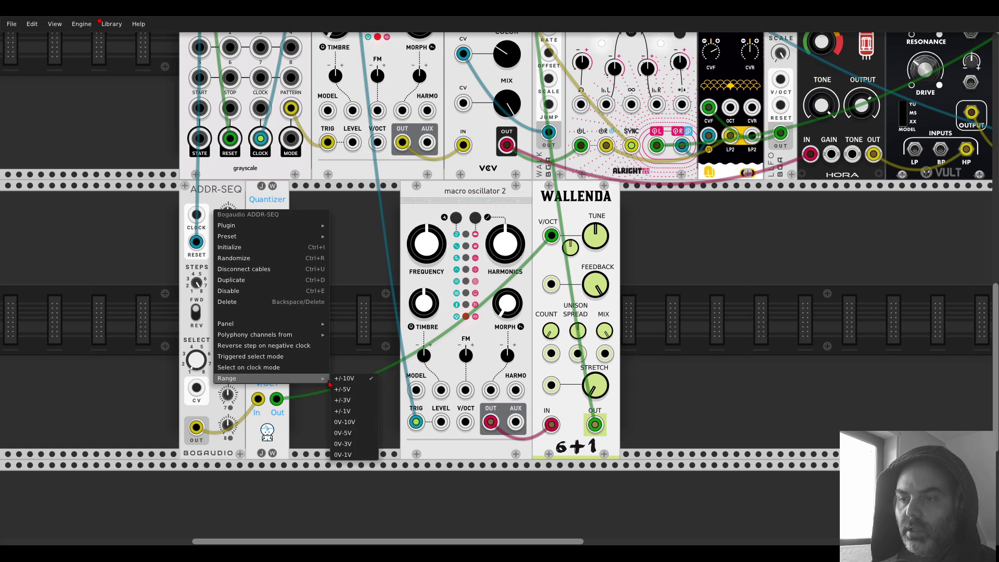
pyautogui.click(358, 402)
# Fine-tune the voltage of ADDR-SEQ's step 5 and reconnect its clock input to Algorhythm's PATTERN output
pyautogui.moveTo(229, 335); pyautogui.dragTo(230, 335)
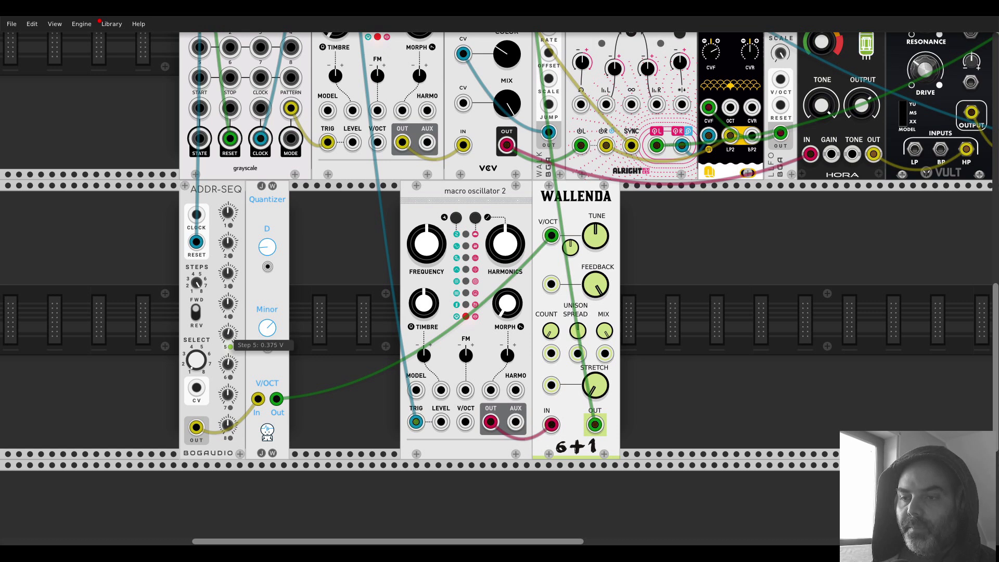
pyautogui.moveTo(230, 336); pyautogui.dragTo(230, 333)
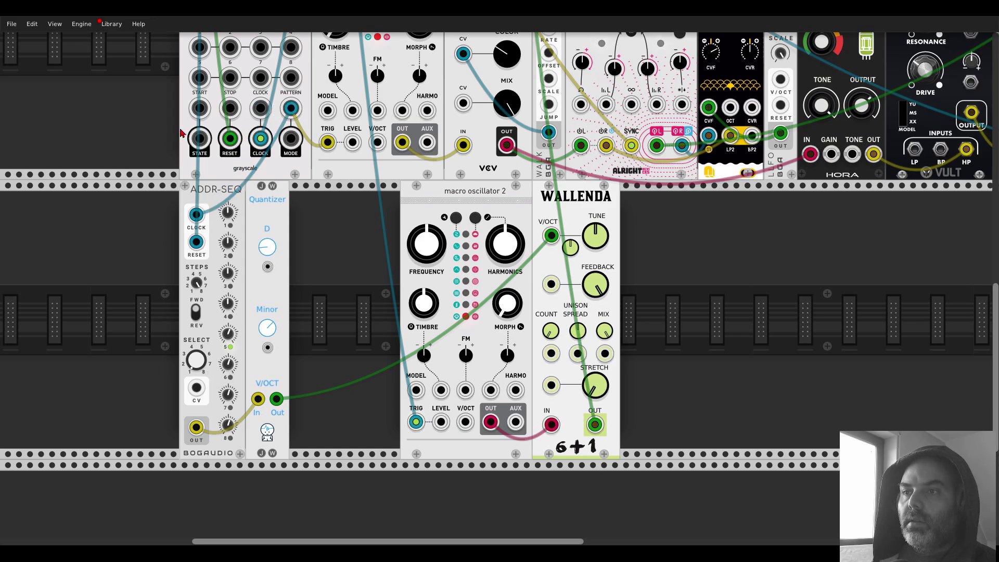
# Move the duplicated Macro Oscillator 2 and Wallenda together up against the Quantizer
pyautogui.scroll(5, 160, 133)
pyautogui.scroll(4, 161, 133)
pyautogui.scroll(-8, 156, 165)
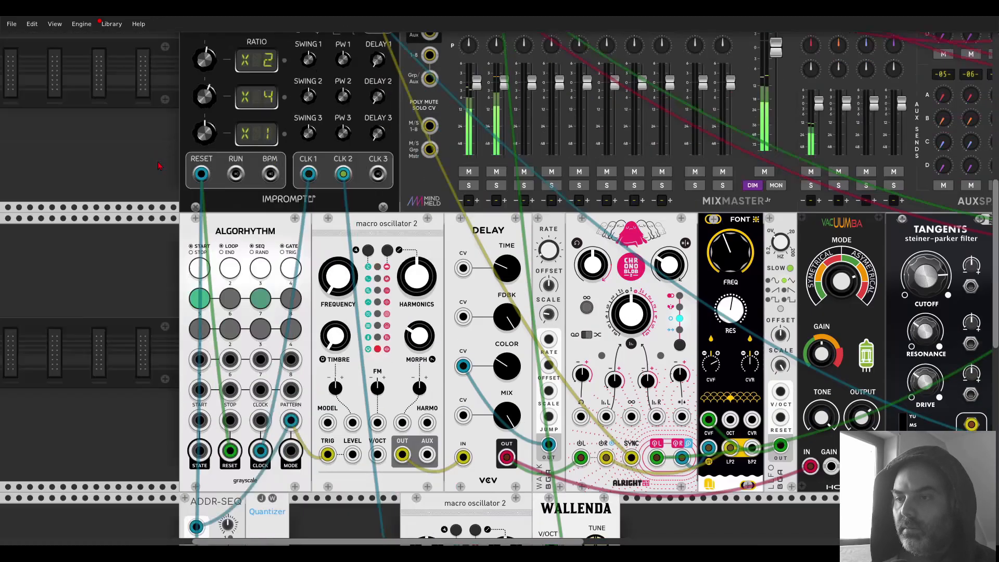
pyautogui.scroll(-1, 156, 164)
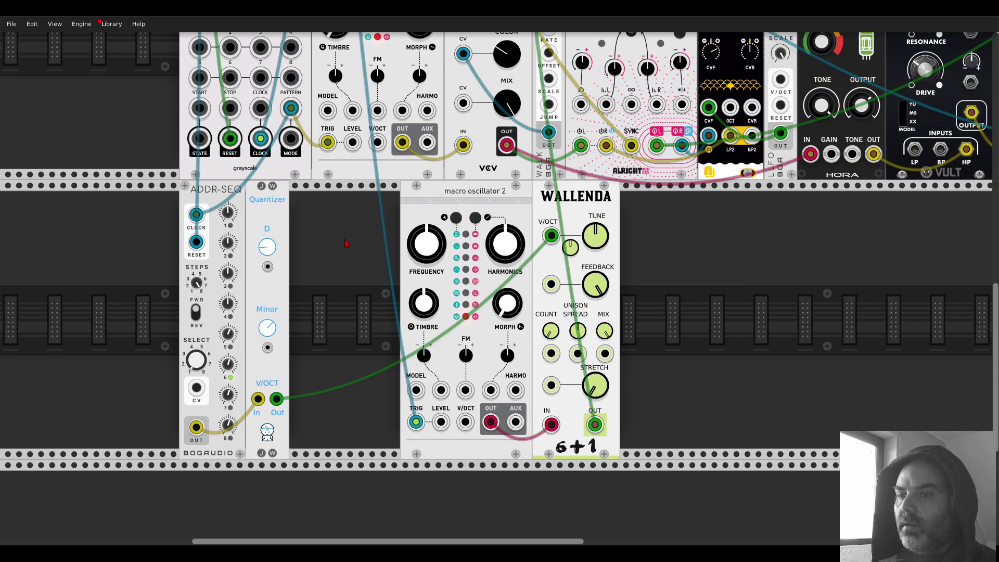
pyautogui.moveTo(551, 195); pyautogui.dragTo(447, 192)
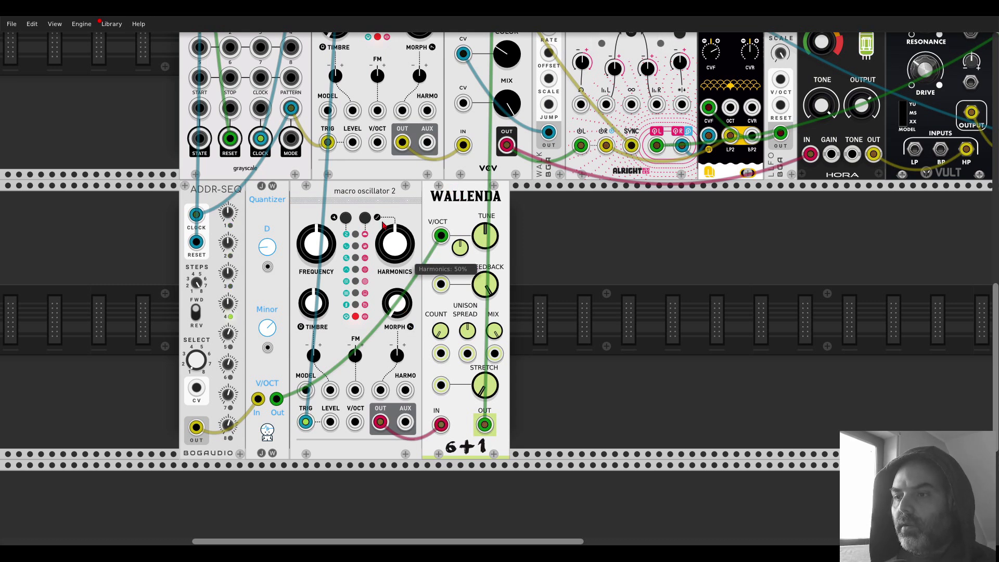
# Rename MixMaster's track 2 to SEQ
pyautogui.scroll(10, 358, 228)
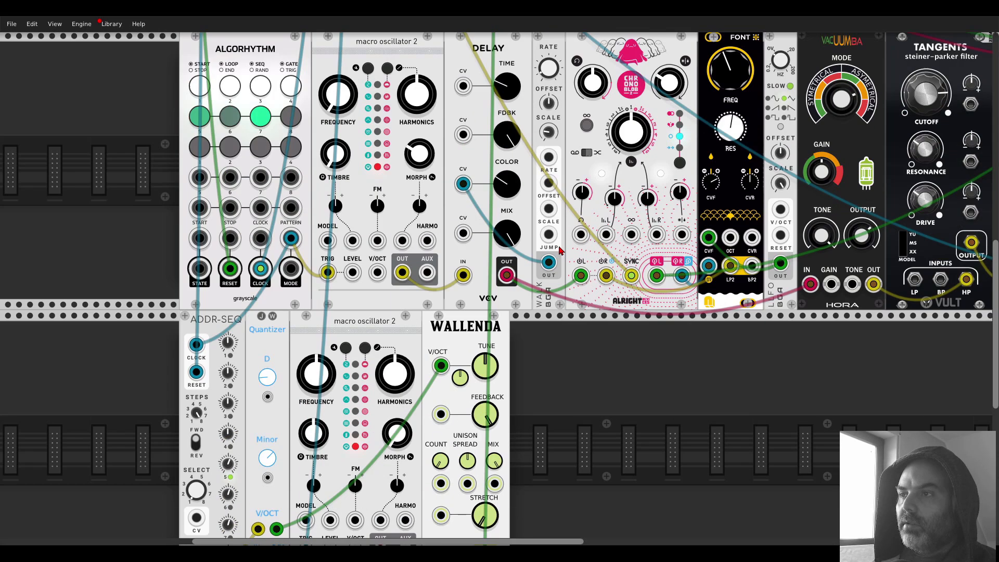
pyautogui.scroll(4, 560, 251)
pyautogui.rightClick(501, 126)
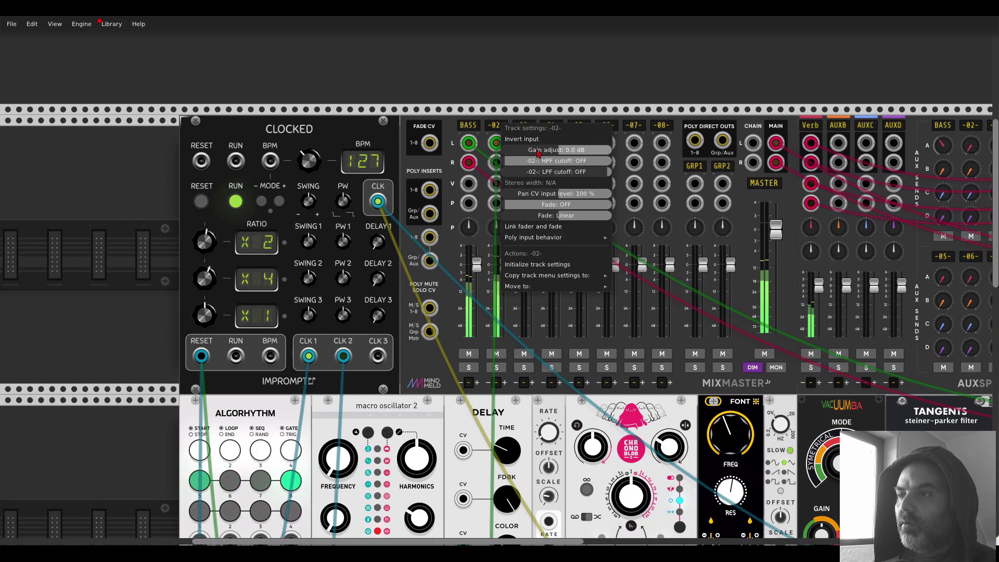
pyautogui.click(498, 132)
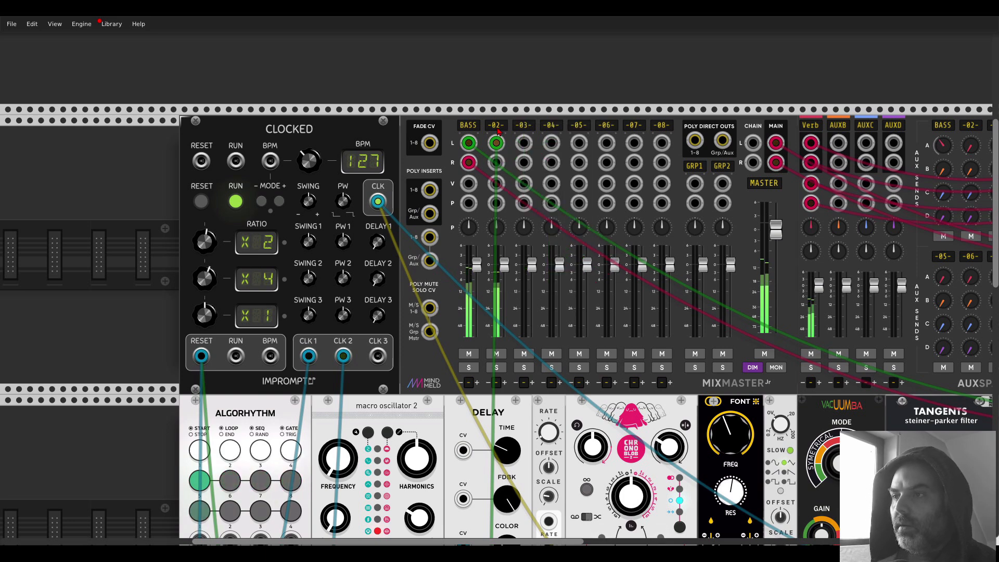
pyautogui.write('SEQ')
pyautogui.press('Return')
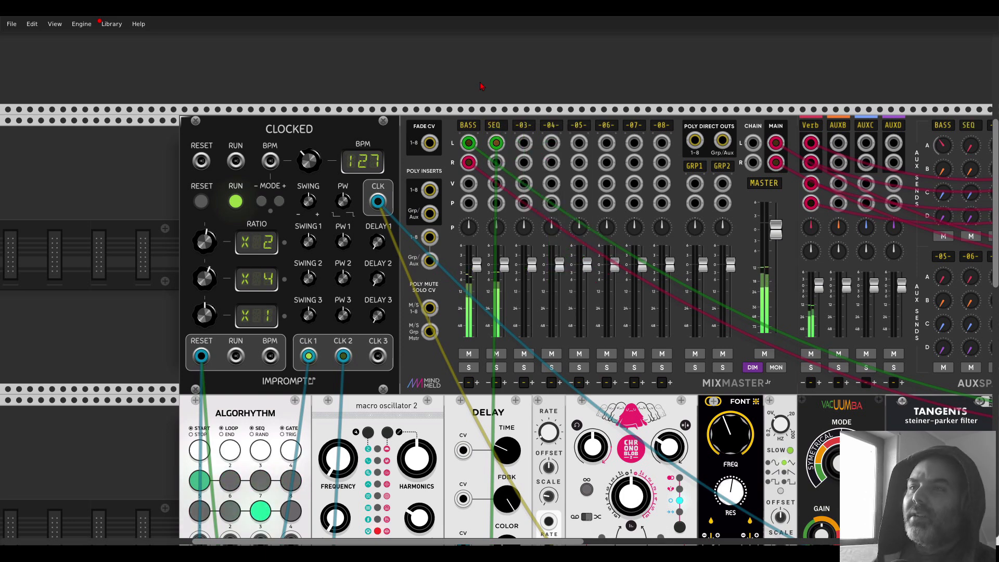
# Set the duplicated Macro Oscillator 2's harmonics to 100% and adjust its morph, timbre and frequency
pyautogui.scroll(-1, 456, 156)
pyautogui.scroll(-6, 457, 156)
pyautogui.scroll(-4, 452, 156)
pyautogui.scroll(-6, 452, 156)
pyautogui.scroll(-2, 453, 156)
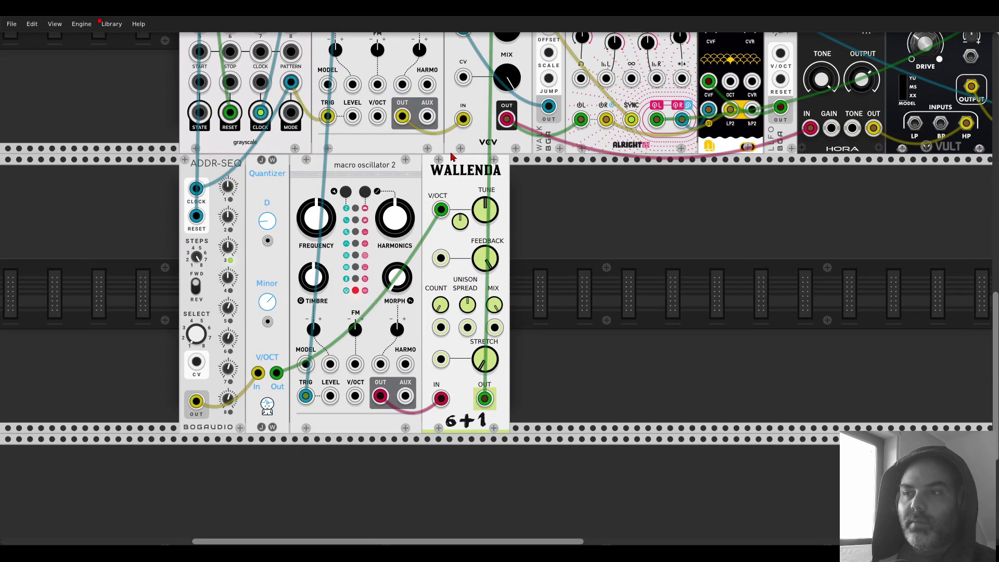
pyautogui.scroll(-1, 452, 156)
pyautogui.moveTo(395, 192); pyautogui.dragTo(394, 156)
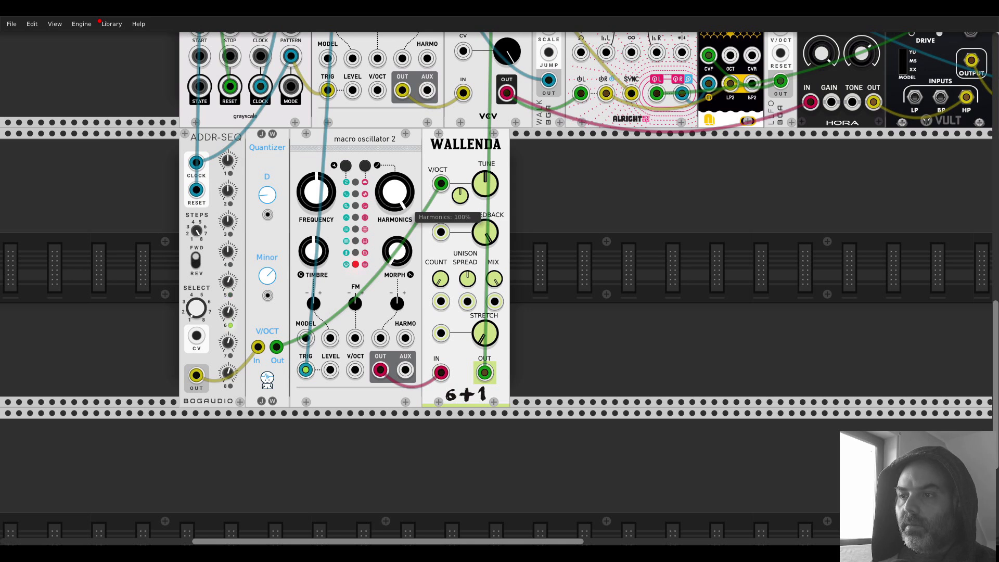
pyautogui.moveTo(397, 255); pyautogui.dragTo(397, 272)
pyautogui.moveTo(314, 251)
pyautogui.mouseDown()
pyautogui.moveTo(313, 260)
pyautogui.moveTo(313, 246)
pyautogui.mouseUp()
pyautogui.moveTo(316, 192)
pyautogui.mouseDown()
pyautogui.moveTo(316, 206)
pyautogui.moveTo(316, 155)
pyautogui.moveTo(316, 190)
pyautogui.mouseUp()
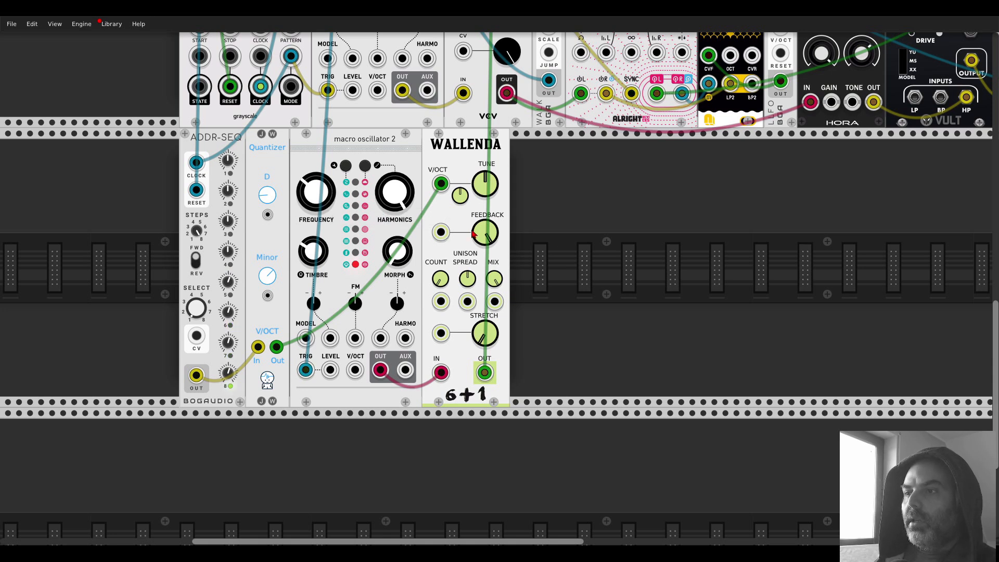
# Adjust Wallenda's feedback and raise its unison count
pyautogui.moveTo(480, 234); pyautogui.dragTo(480, 234)
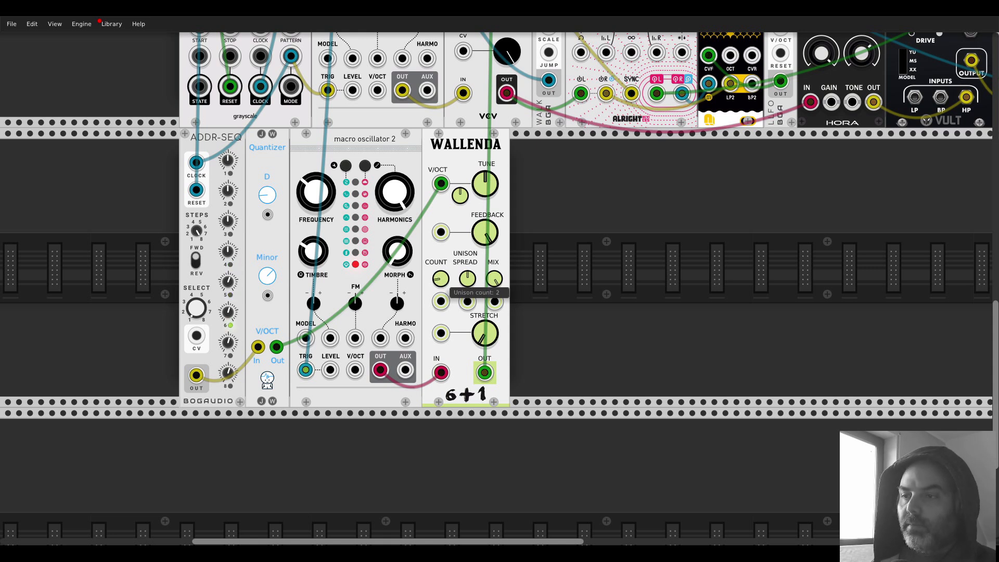
pyautogui.moveTo(440, 279); pyautogui.dragTo(440, 277)
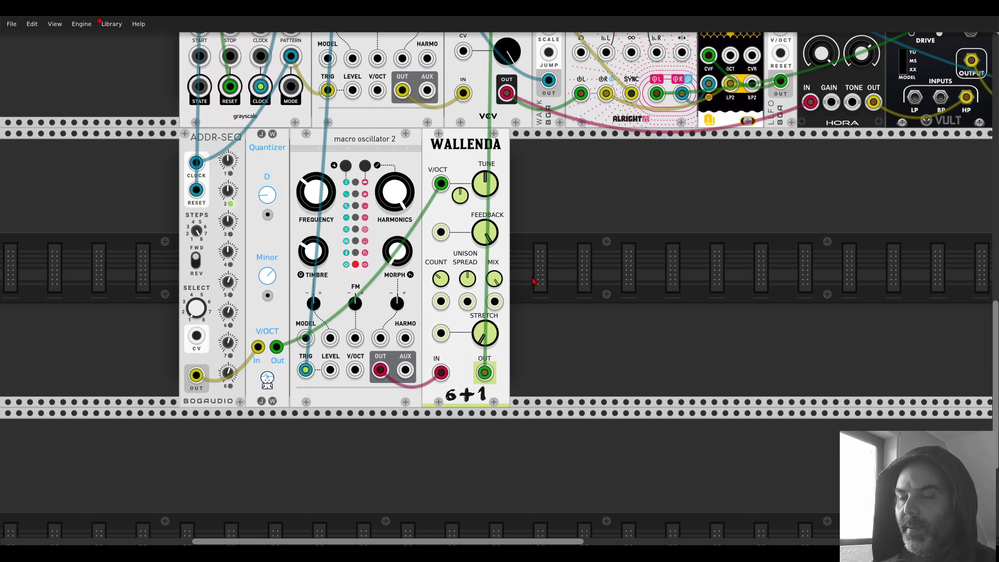
# Set Clocked's clock 2 ratio to x16
pyautogui.scroll(10, 186, 208)
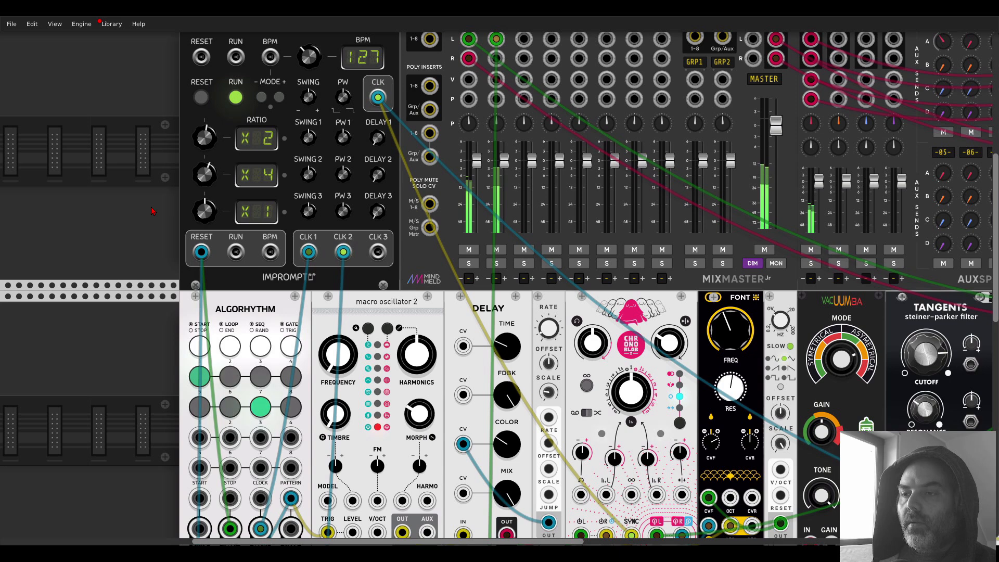
pyautogui.moveTo(209, 176)
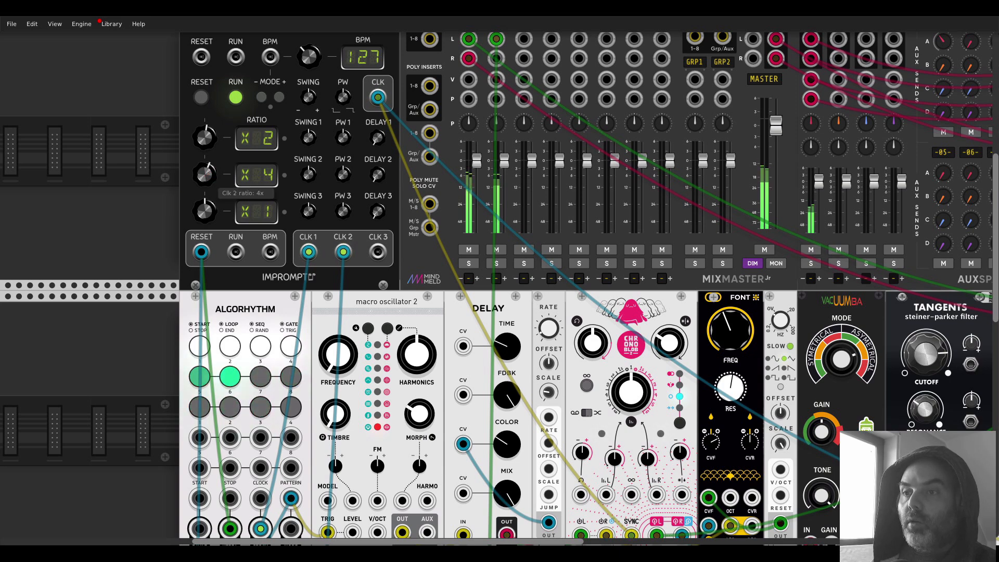
pyautogui.moveTo(209, 176); pyautogui.dragTo(206, 170)
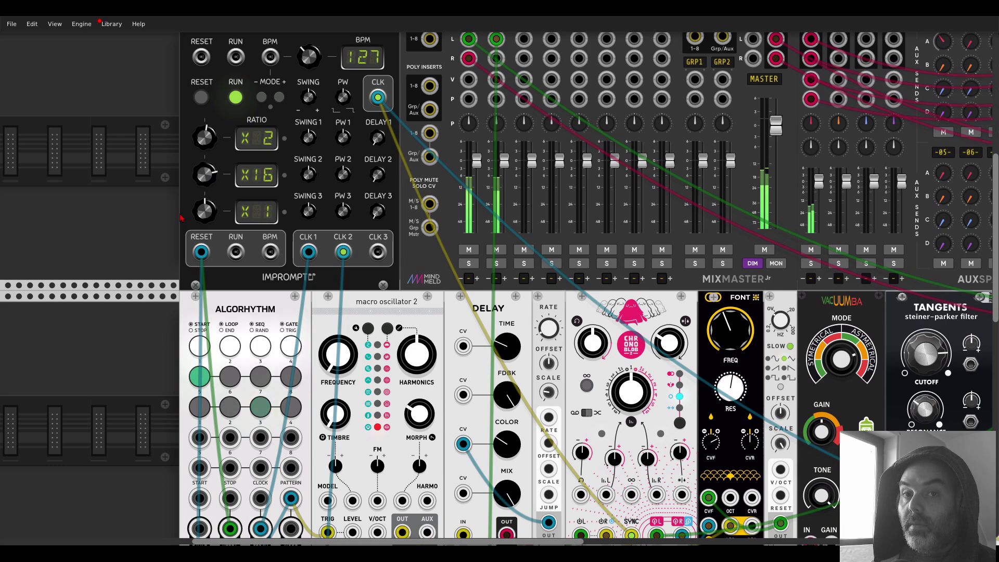
# Raise Wallenda's stretch to maximum and adjust the frequency, timbre and morph of the Macro Oscillator 2 feeding it
pyautogui.scroll(-10, 184, 218)
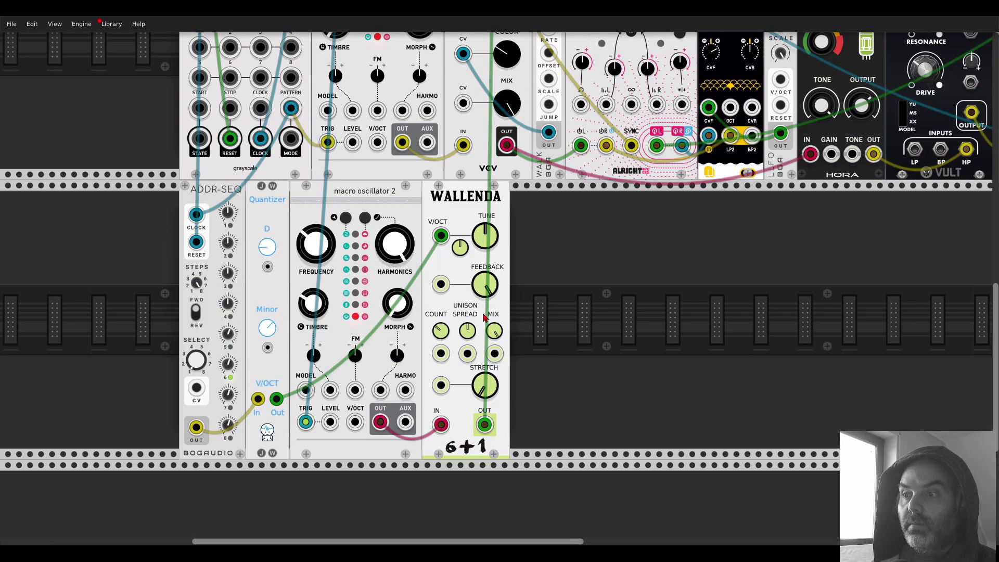
pyautogui.moveTo(485, 385); pyautogui.dragTo(486, 365)
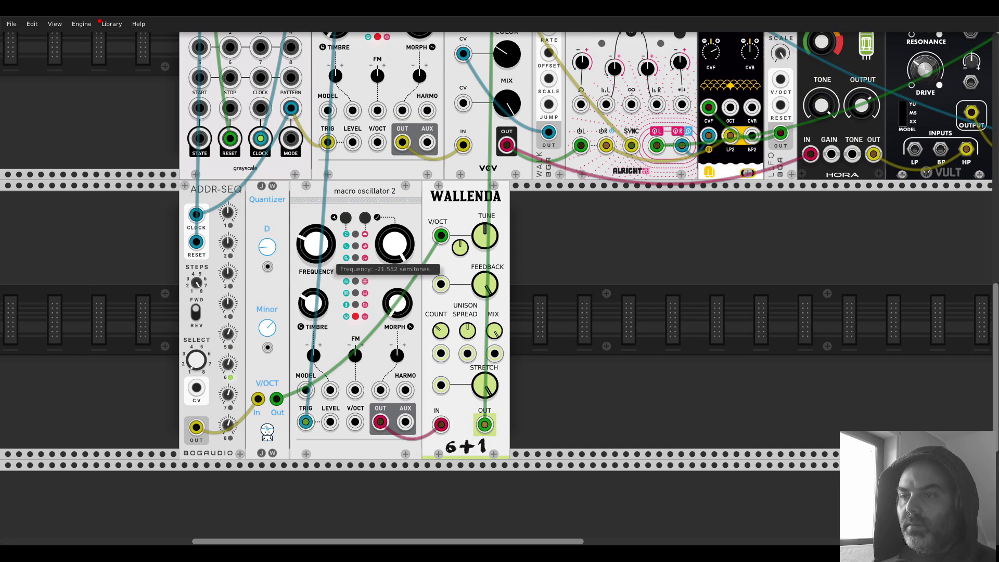
pyautogui.moveTo(316, 245); pyautogui.dragTo(316, 249)
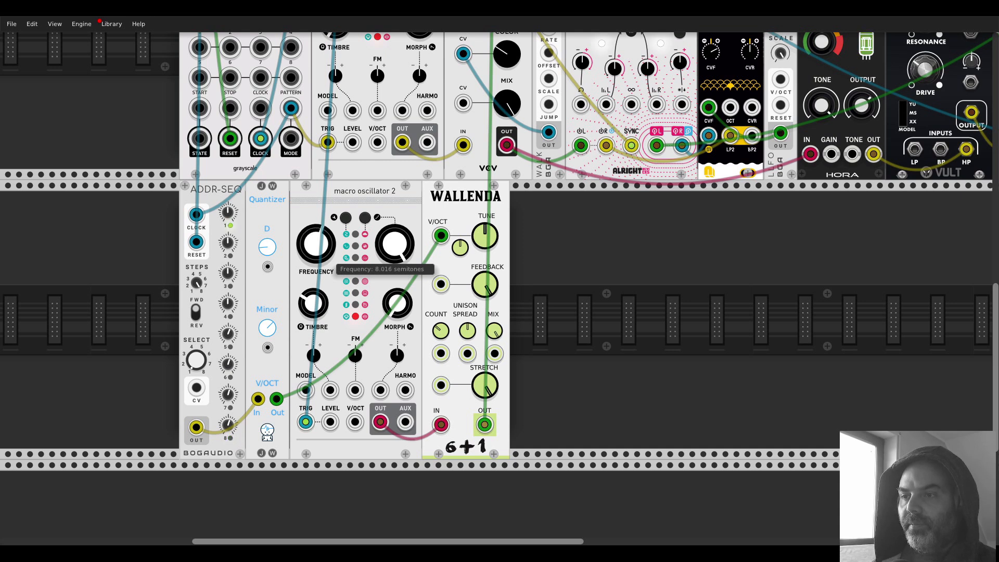
pyautogui.moveTo(316, 244); pyautogui.dragTo(316, 246)
pyautogui.moveTo(313, 303); pyautogui.dragTo(314, 305)
pyautogui.moveTo(397, 303); pyautogui.dragTo(398, 300)
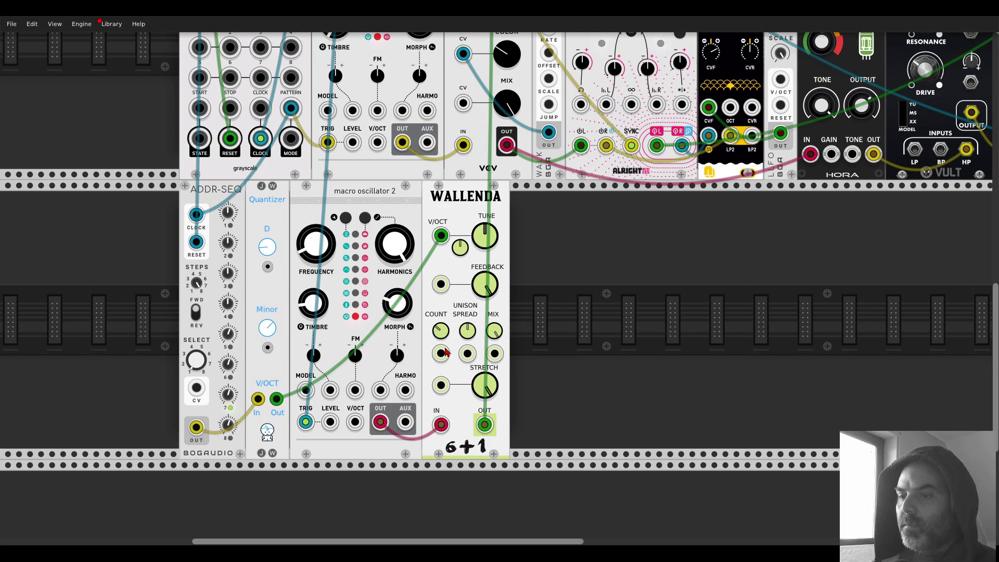
# Adjust the slider setting in the SEQ track's options on MixMaster
pyautogui.scroll(8, 676, 144)
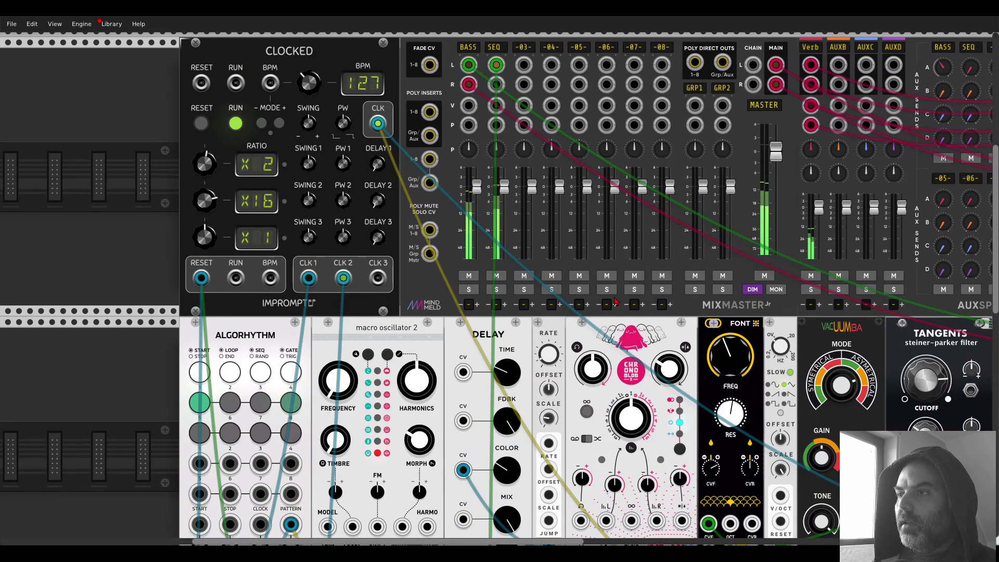
pyautogui.hscroll(8, 676, 145)
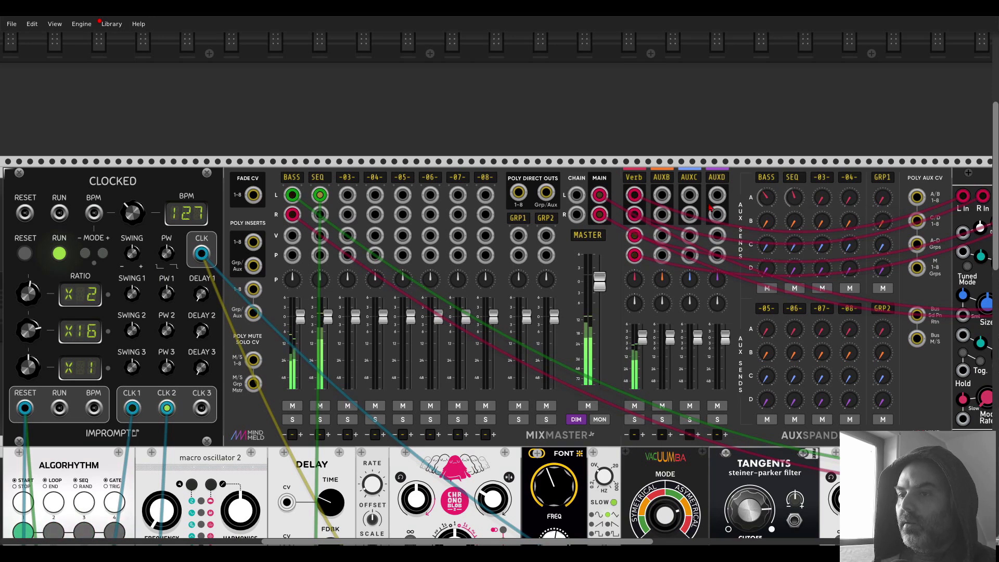
pyautogui.rightClick(319, 178)
pyautogui.moveTo(377, 203); pyautogui.dragTo(371, 203)
pyautogui.click(377, 144)
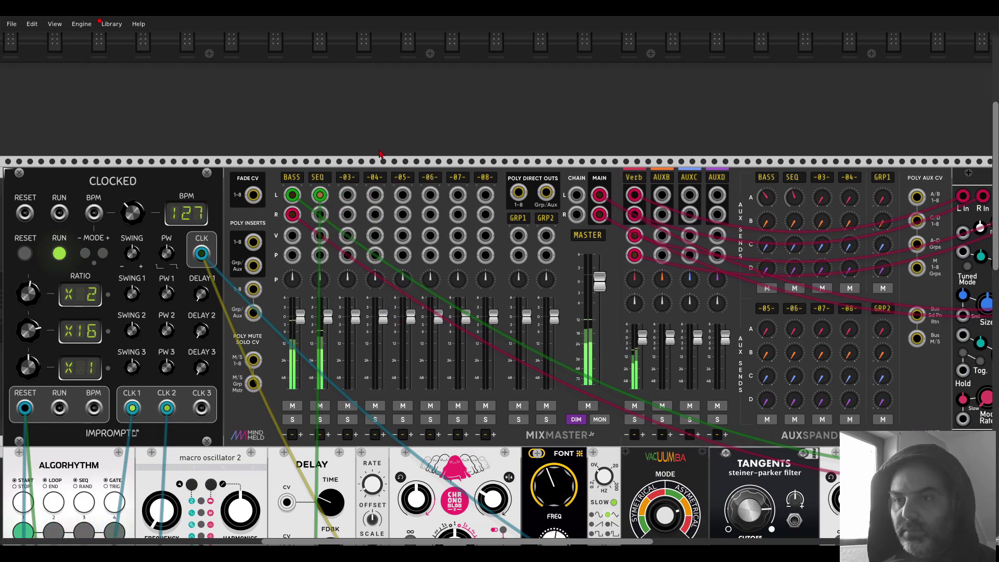
# Add a Tangents Steiner-Parker filter directly beside Wallenda
pyautogui.scroll(-10, 390, 146)
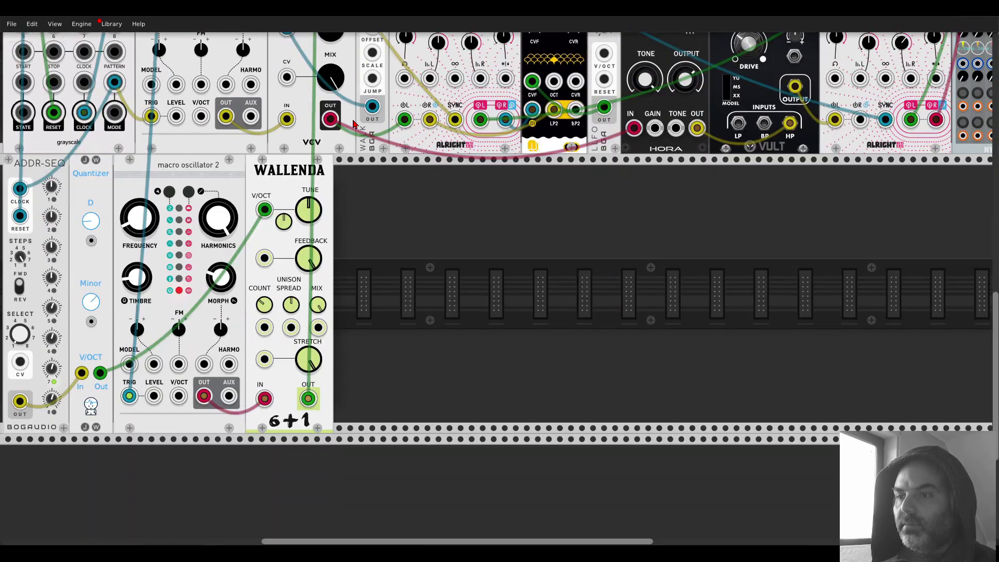
pyautogui.hscroll(-4, 393, 259)
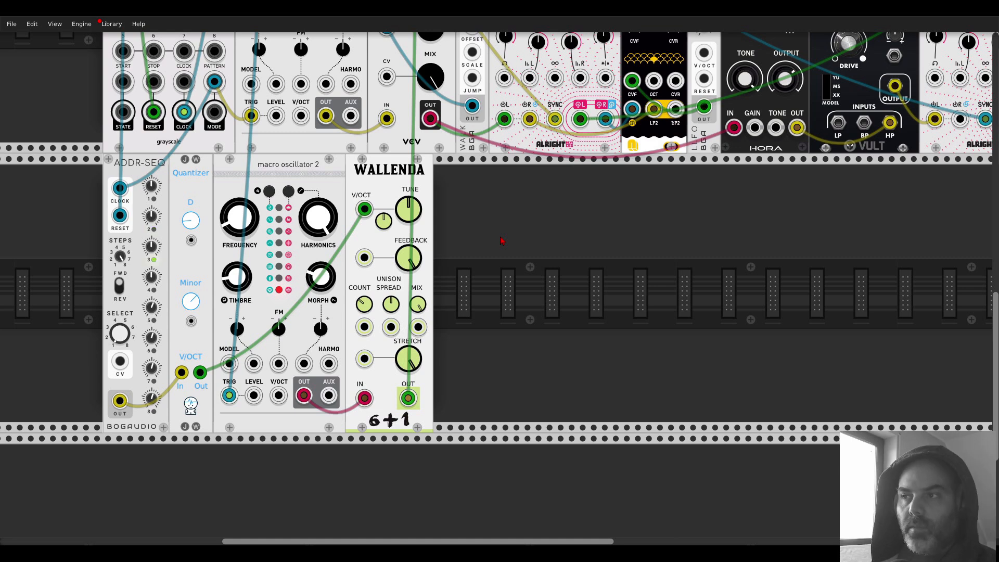
pyautogui.scroll(-2, 500, 238)
pyautogui.moveTo(572, 241); pyautogui.dragTo(498, 336)
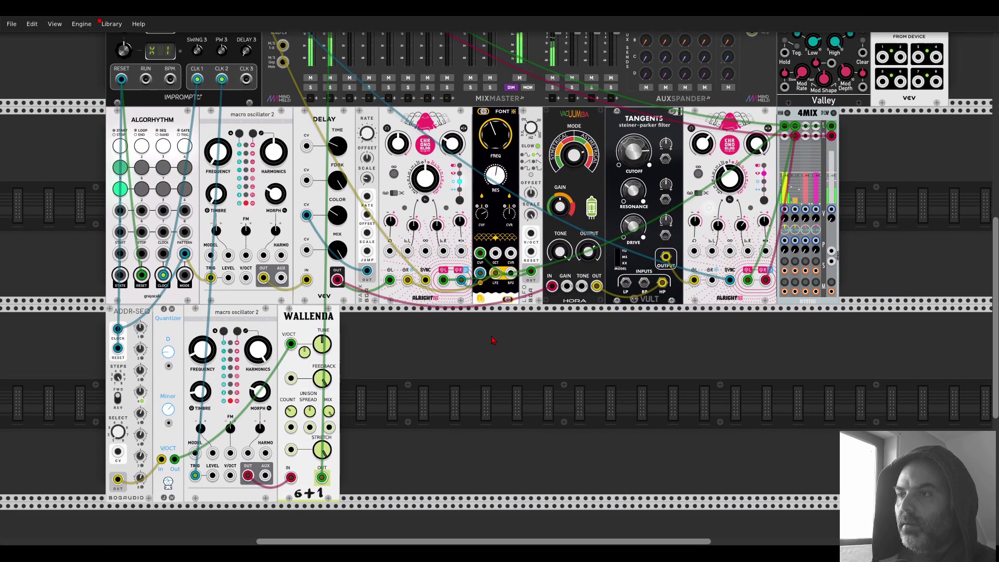
pyautogui.moveTo(398, 347); pyautogui.dragTo(524, 275)
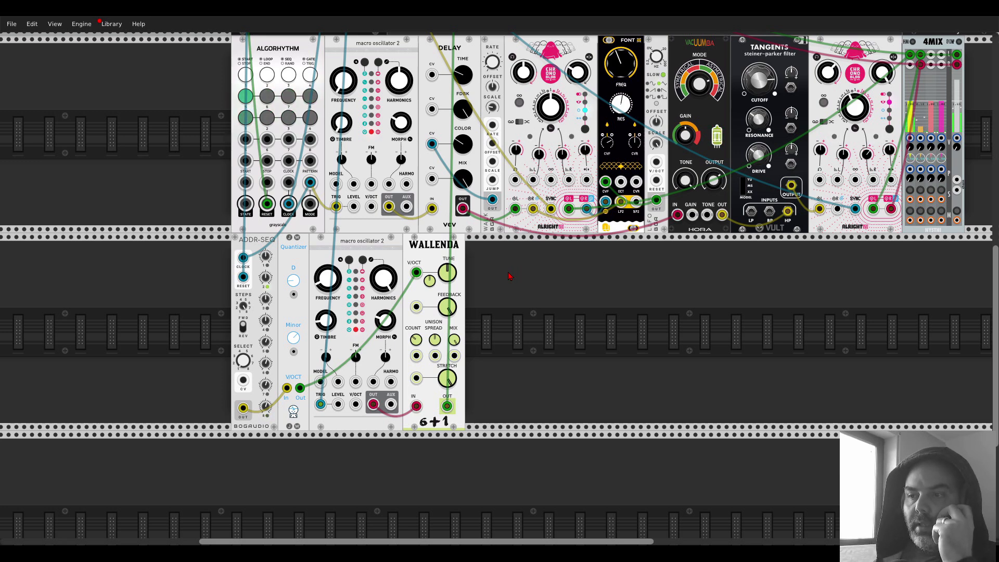
pyautogui.rightClick(513, 301)
pyautogui.write('tange')
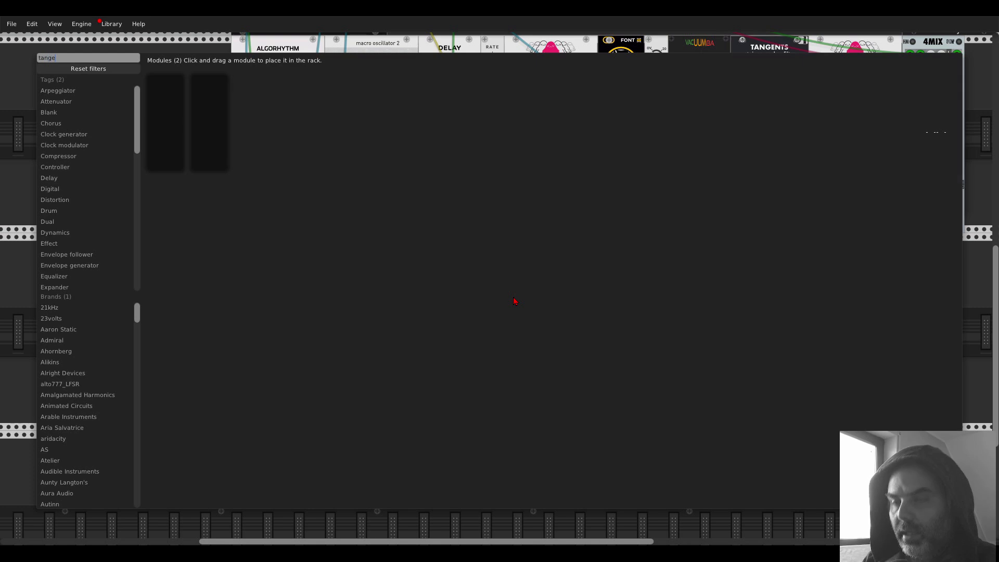
pyautogui.moveTo(166, 122); pyautogui.dragTo(505, 332)
# Route Wallenda's output into the new Tangents' LP input, feed the mixer from the filter's output, and adjust its cutoff
pyautogui.moveTo(447, 407); pyautogui.dragTo(526, 385)
pyautogui.moveTo(447, 407); pyautogui.dragTo(485, 409)
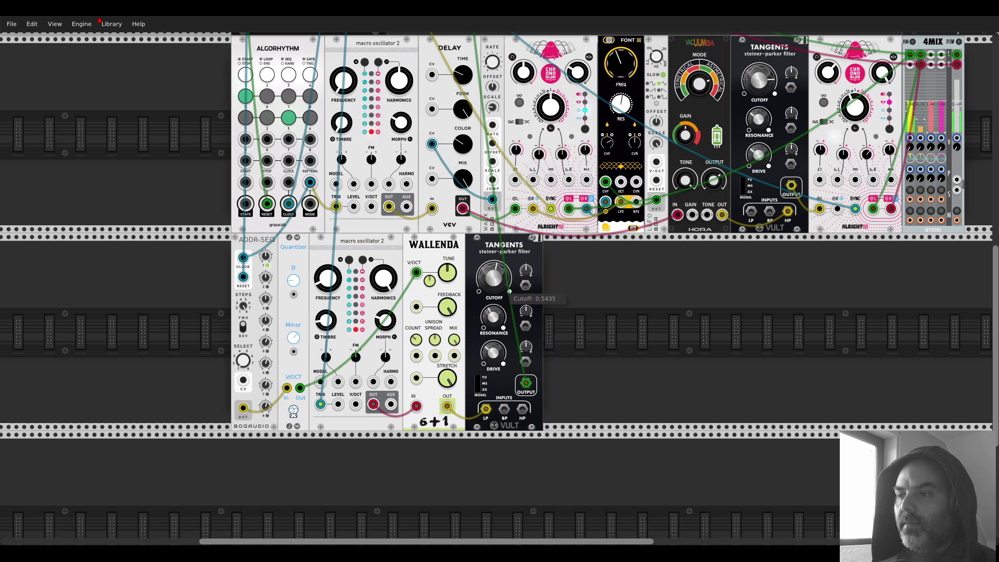
pyautogui.moveTo(493, 279); pyautogui.dragTo(493, 277)
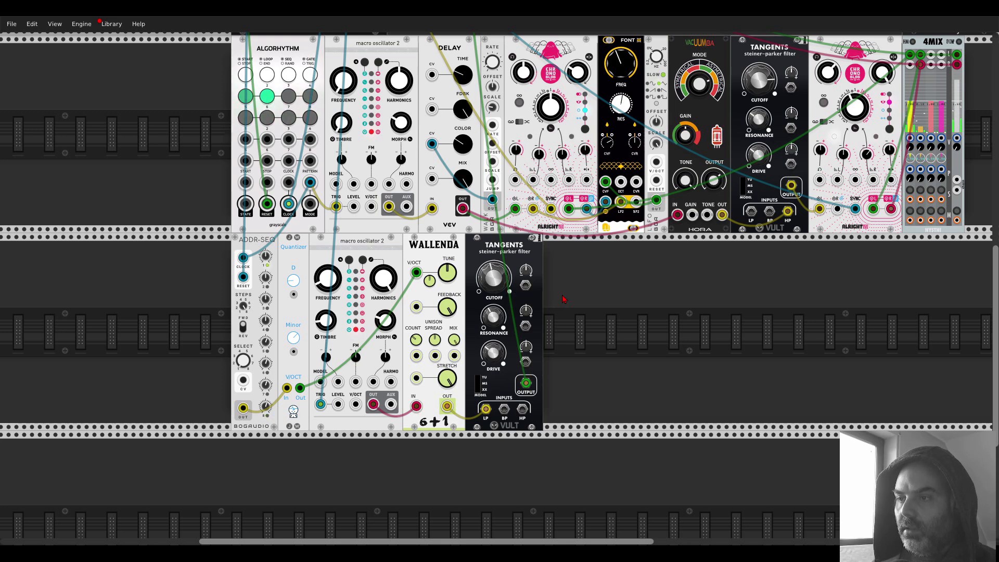
# Add a Bogaudio LLFO beside the new Tangents filter
pyautogui.rightClick(616, 281)
pyautogui.write('lfo')
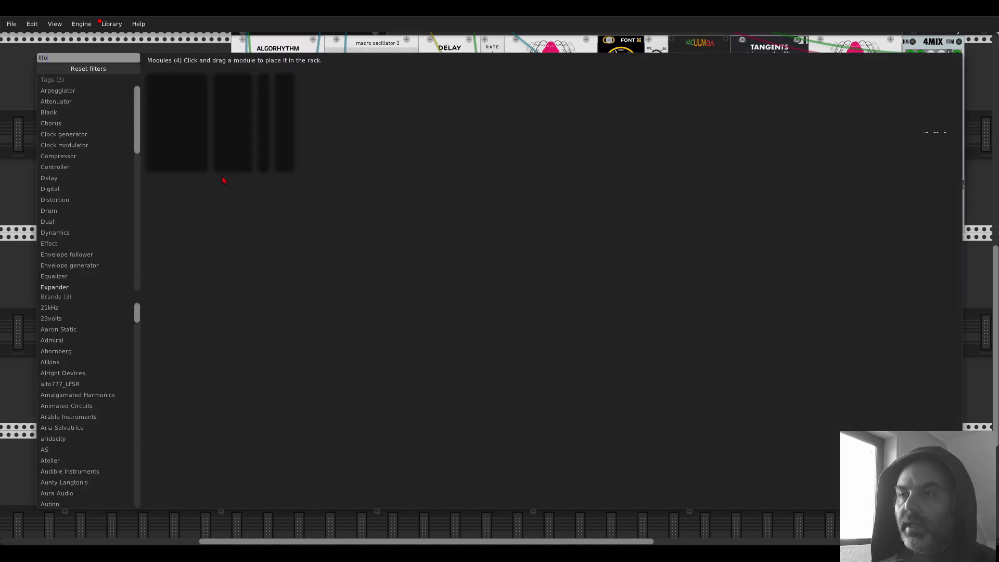
pyautogui.click(267, 80)
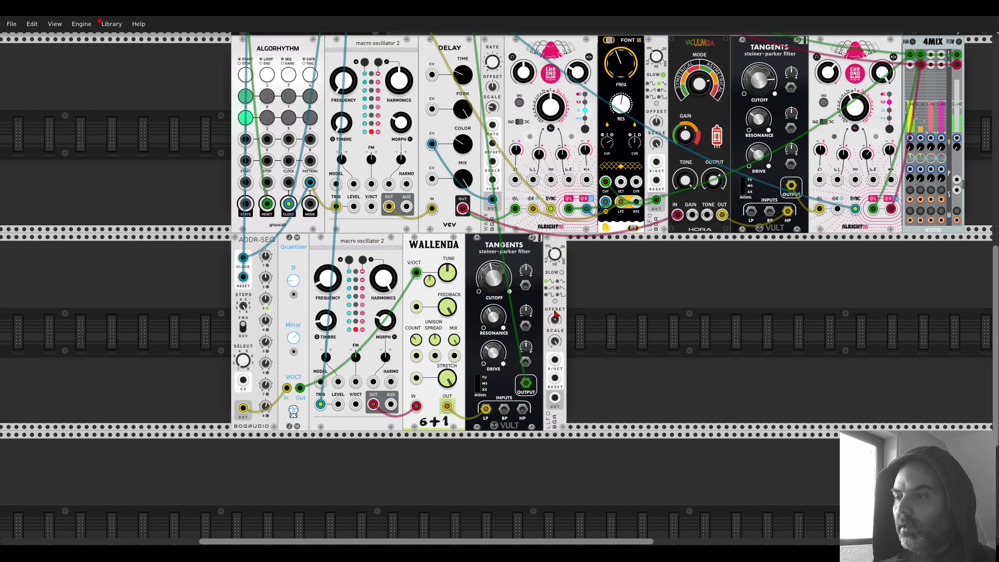
# Switch the new LLFO to slow mode and patch it to Tangents' cutoff modulation input with a modulation amount of 0.555
pyautogui.keyDown('ctrl'); pyautogui.scroll(4, 555, 313); pyautogui.keyUp('ctrl')
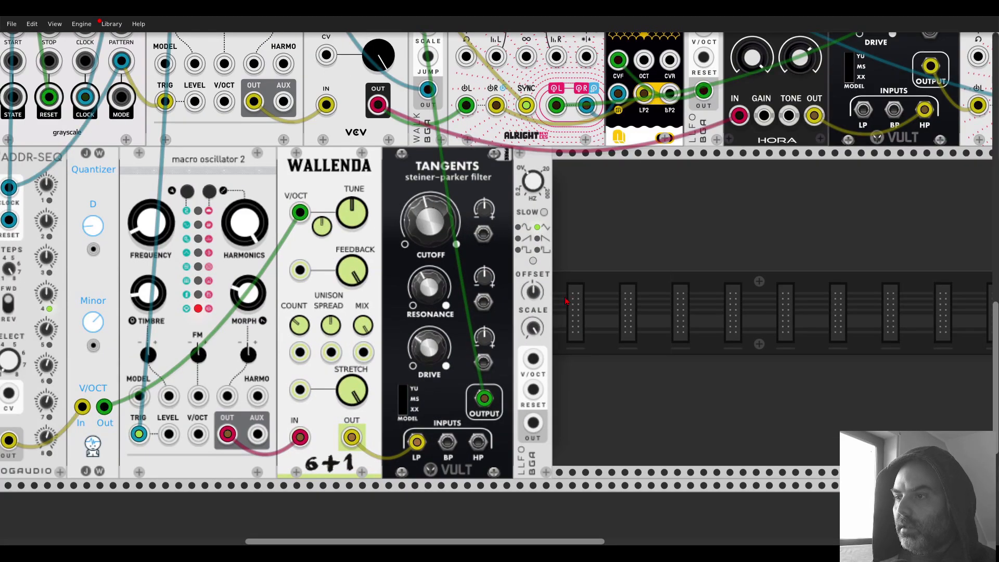
pyautogui.scroll(-1, 562, 303)
pyautogui.hscroll(-3, 562, 303)
pyautogui.click(622, 177)
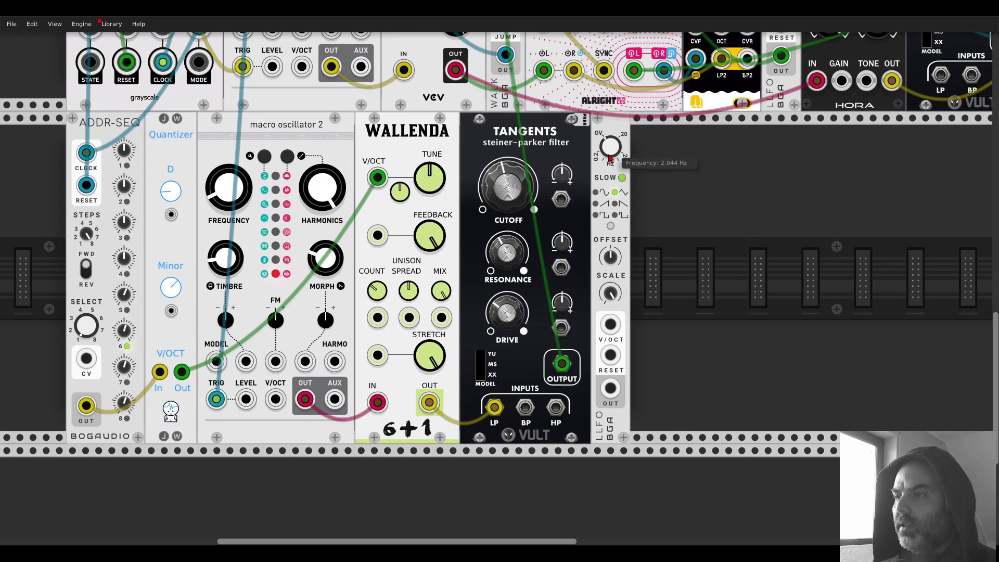
pyautogui.moveTo(611, 390); pyautogui.dragTo(561, 199)
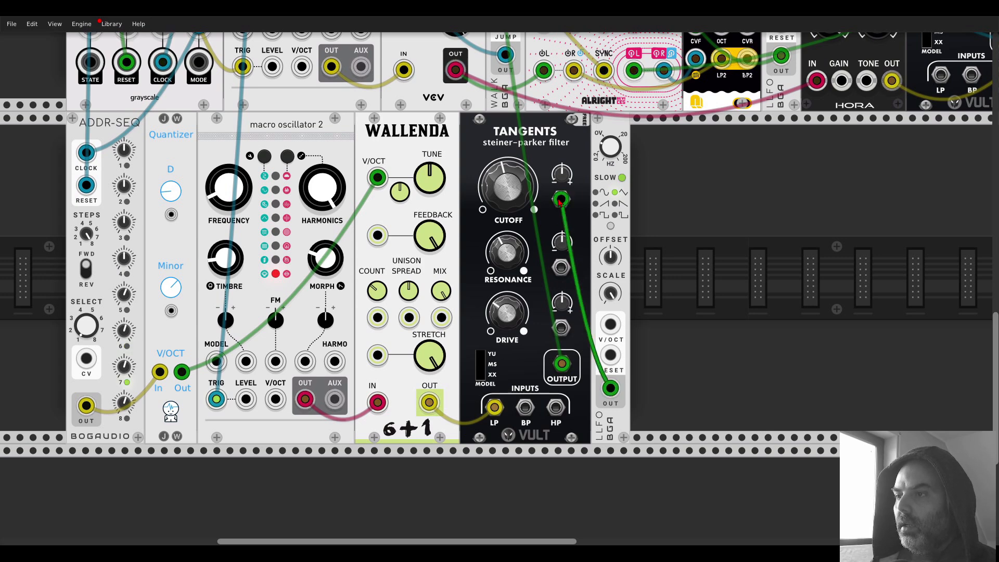
pyautogui.scroll(1, 562, 203)
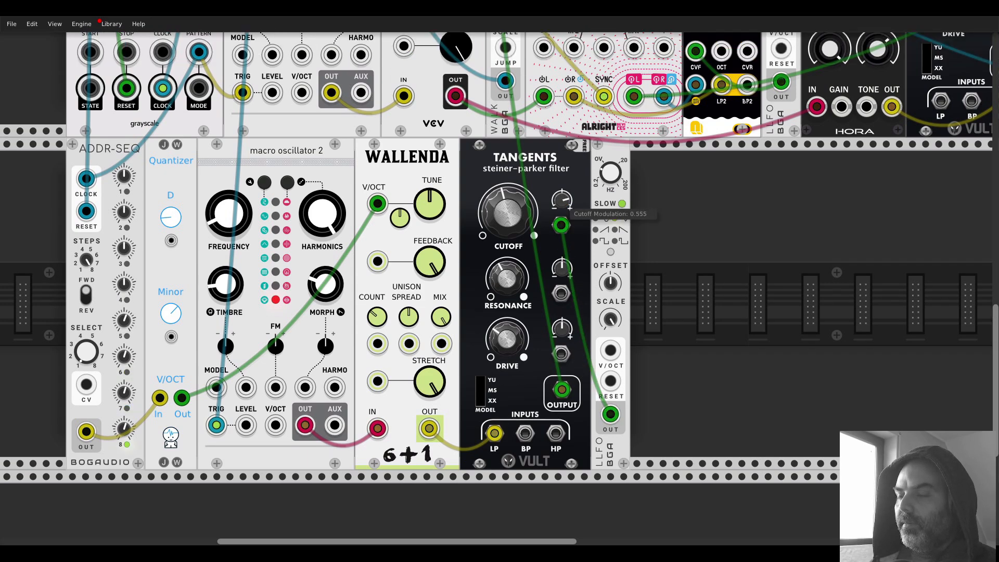
# Duplicate the Macro Oscillator 2 in the Wallenda row and move the copy into the empty space past the LLFO
pyautogui.scroll(-5, 605, 177)
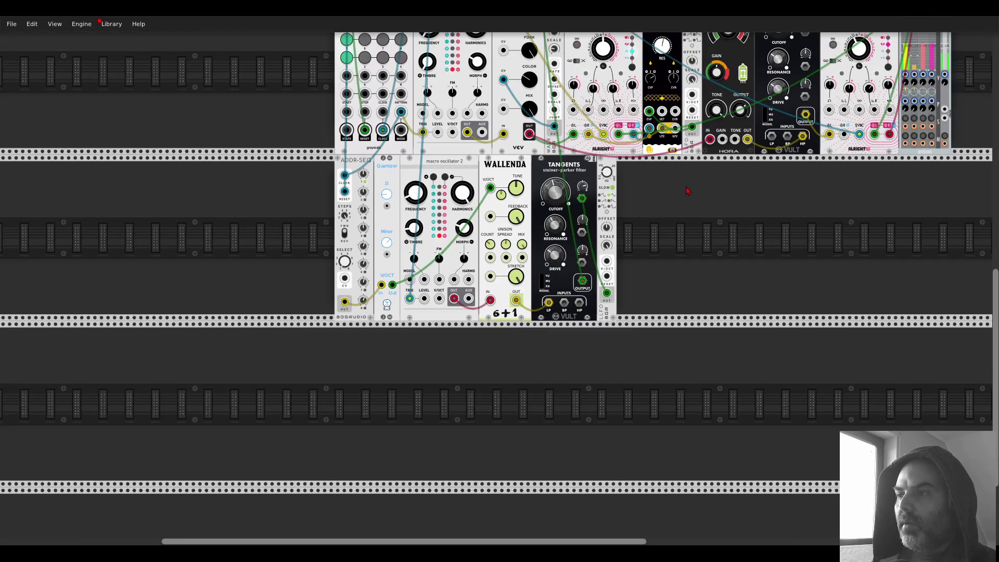
pyautogui.scroll(3, 564, 325)
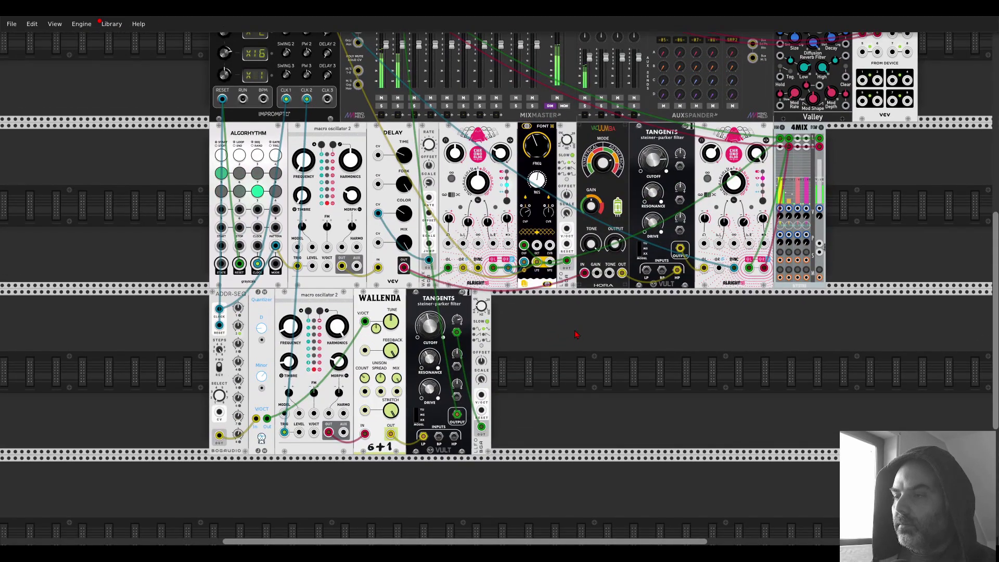
pyautogui.scroll(3, 565, 328)
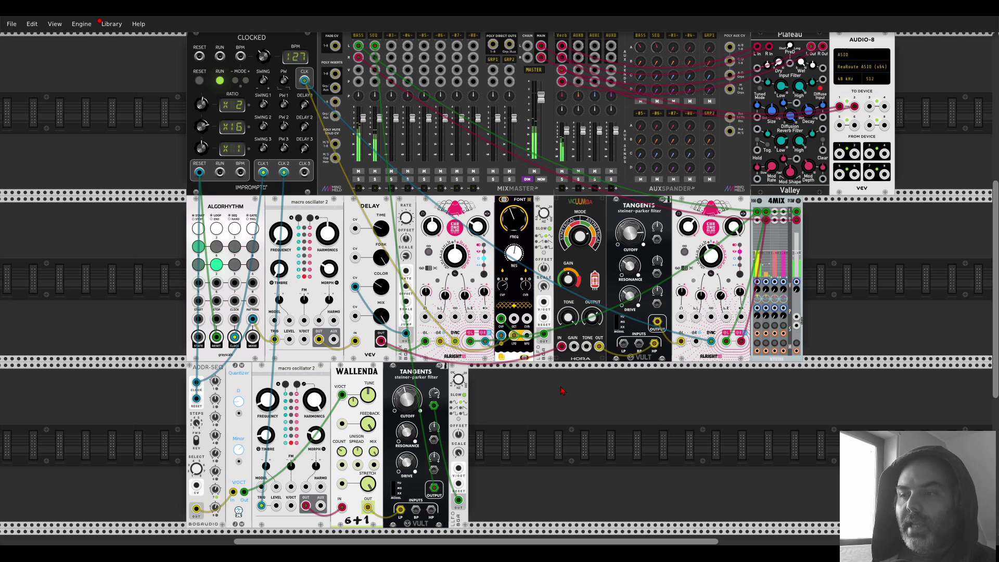
pyautogui.scroll(-3, 562, 345)
pyautogui.hotkey('ctrl', 'd')
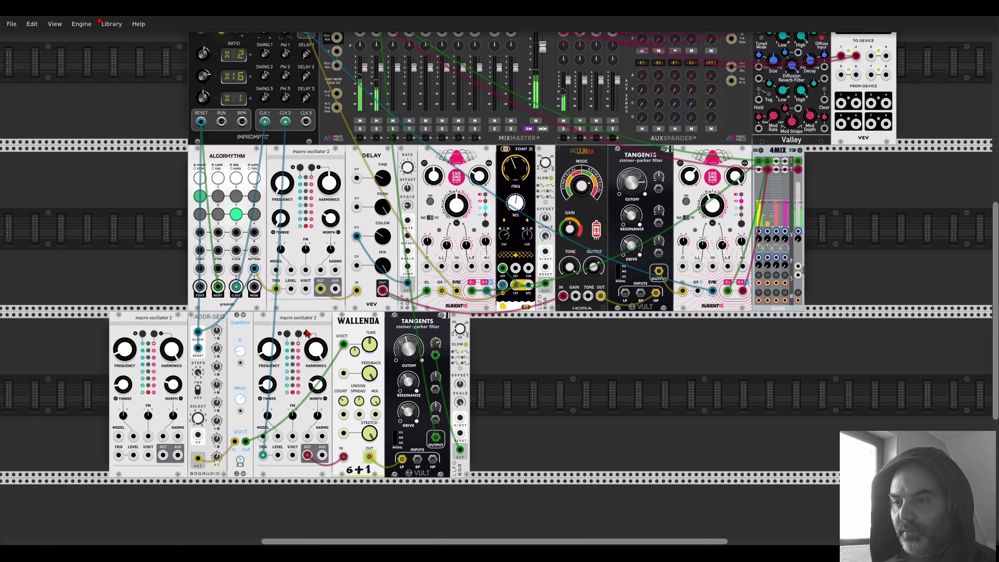
pyautogui.moveTo(166, 325); pyautogui.dragTo(625, 325)
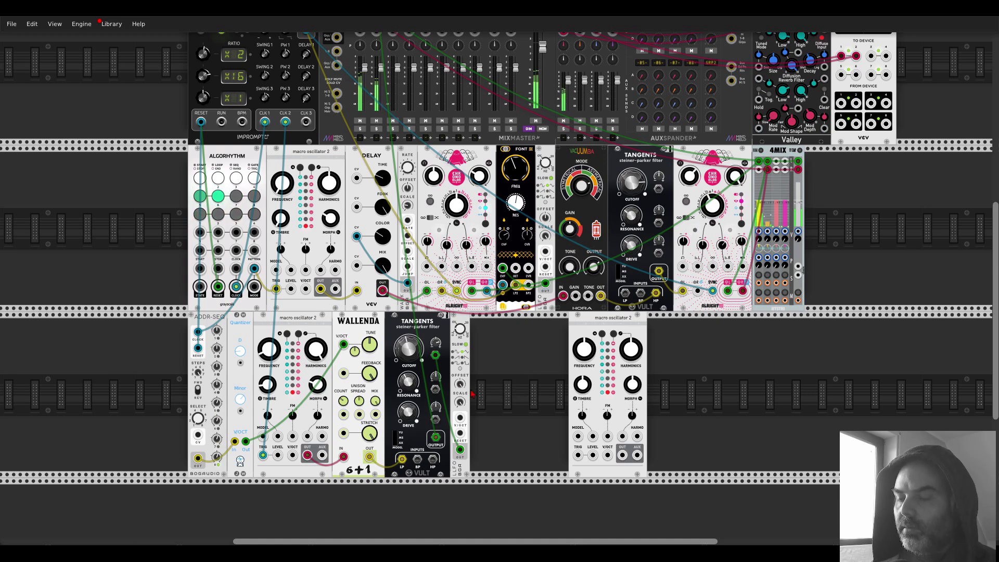
# Fine-tune the cutoff modulation and resonance of the Tangents filter after Wallenda
pyautogui.scroll(-3, 483, 389)
pyautogui.scroll(3, 463, 288)
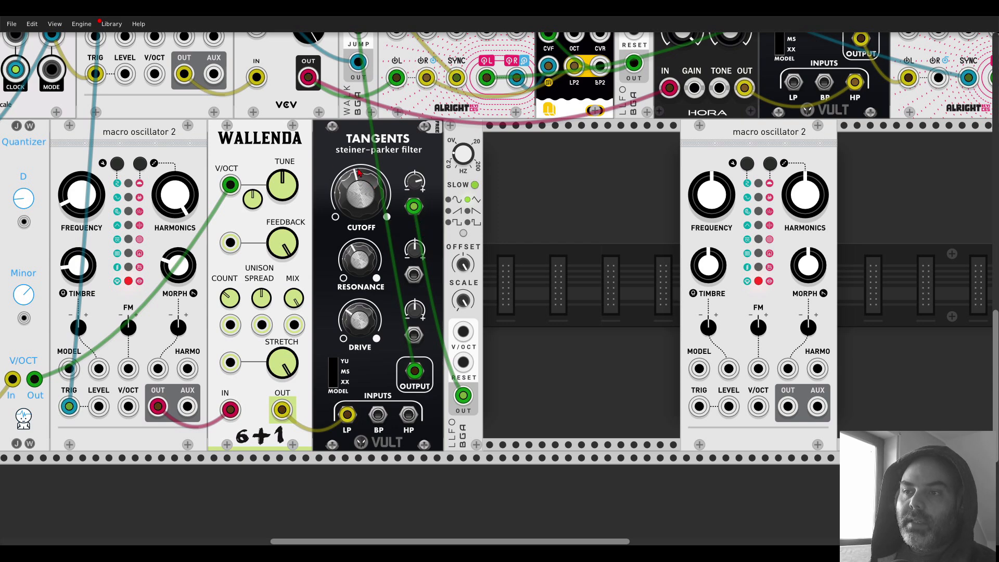
pyautogui.moveTo(383, 197)
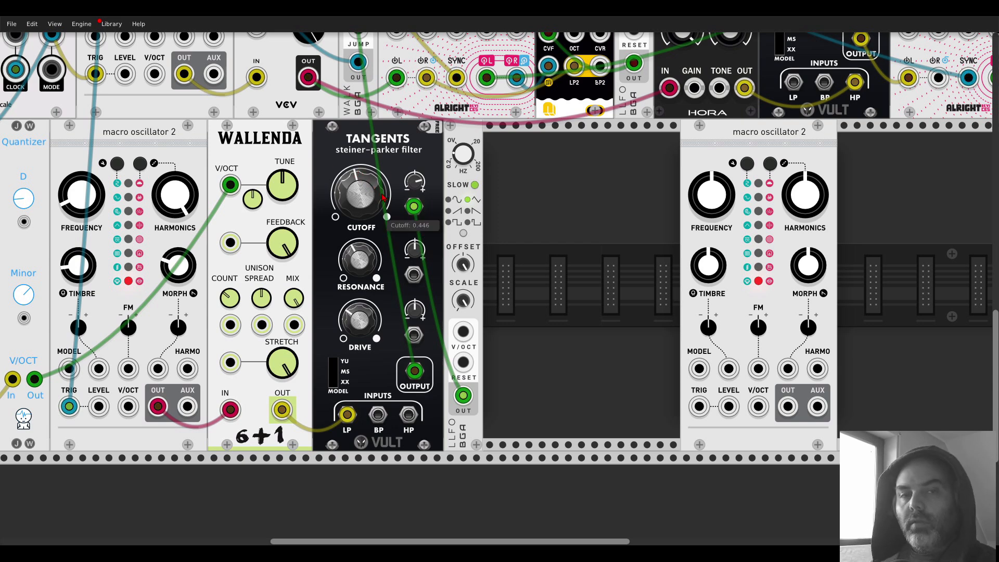
pyautogui.moveTo(413, 192)
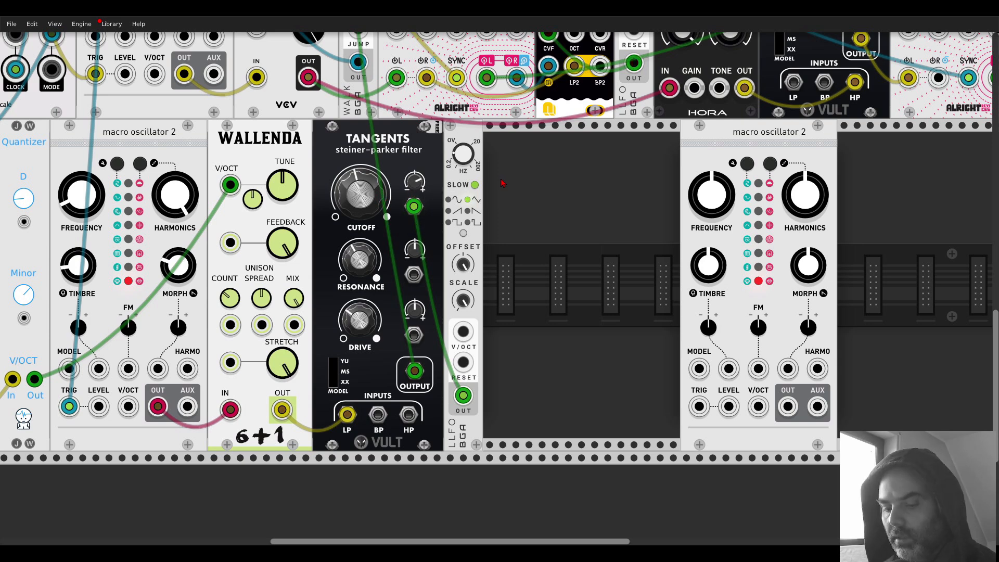
pyautogui.moveTo(382, 256); pyautogui.dragTo(434, 242)
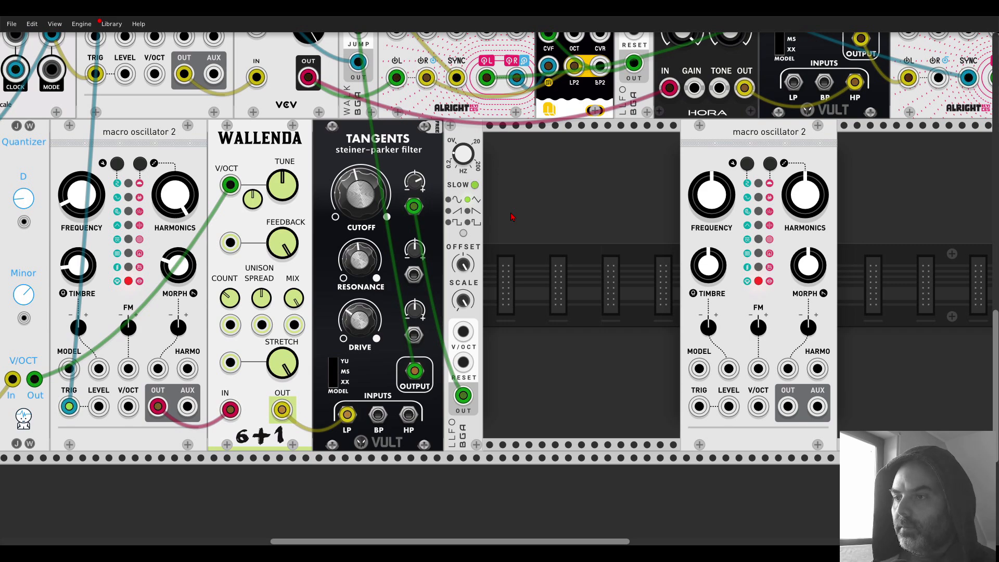
# Shift MixMaster and its neighbouring modules away from Clocked to open a gap between them
pyautogui.scroll(-3, 515, 185)
pyautogui.scroll(3, 515, 184)
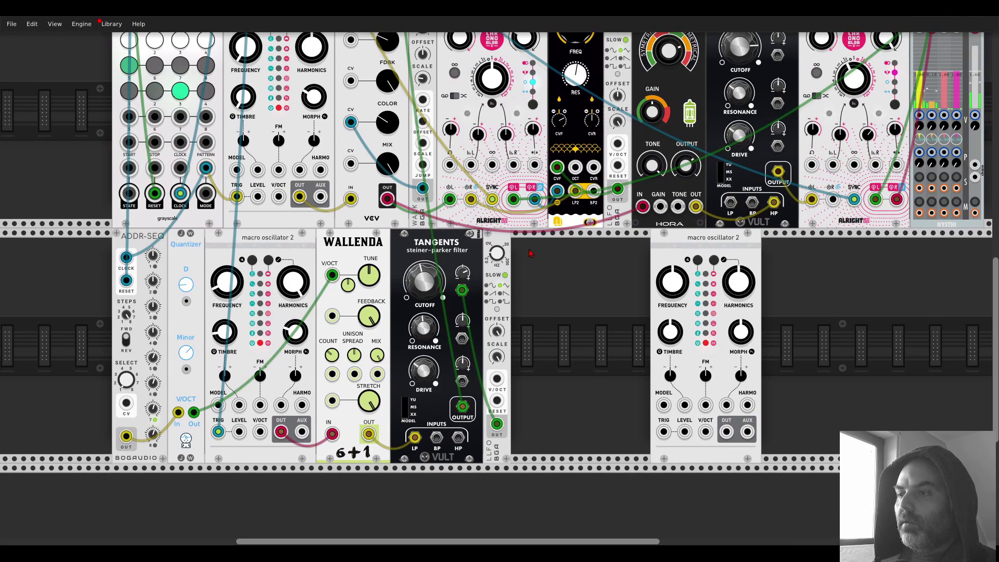
pyautogui.scroll(2, 519, 292)
pyautogui.scroll(5, 519, 291)
pyautogui.moveTo(334, 149); pyautogui.dragTo(419, 150)
# Add a Bogaudio LLFO in the gap before MixMaster and duplicate it
pyautogui.rightClick(368, 149)
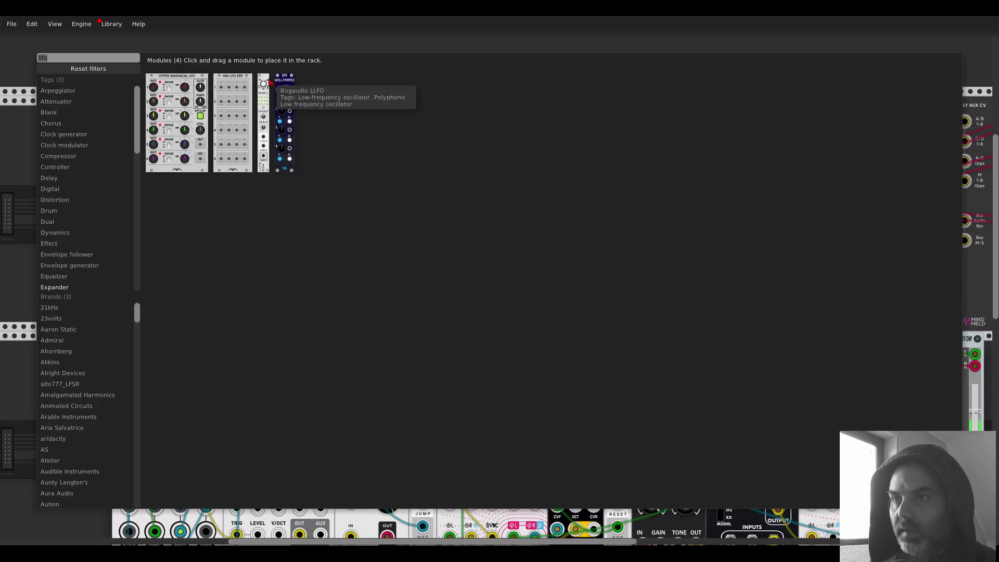
pyautogui.click(263, 93)
pyautogui.hotkey('ctrl', 'd')
pyautogui.scroll(2, 375, 156)
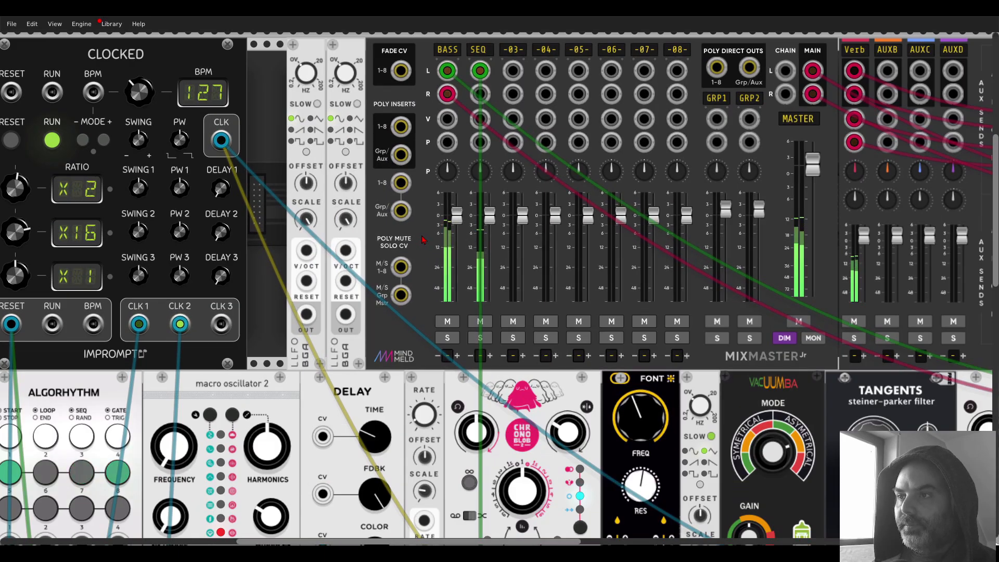
# Patch the second LLFO's output into the pan input of MixMaster's SEQ track and switch that LLFO to slow mode
pyautogui.scroll(1, 409, 239)
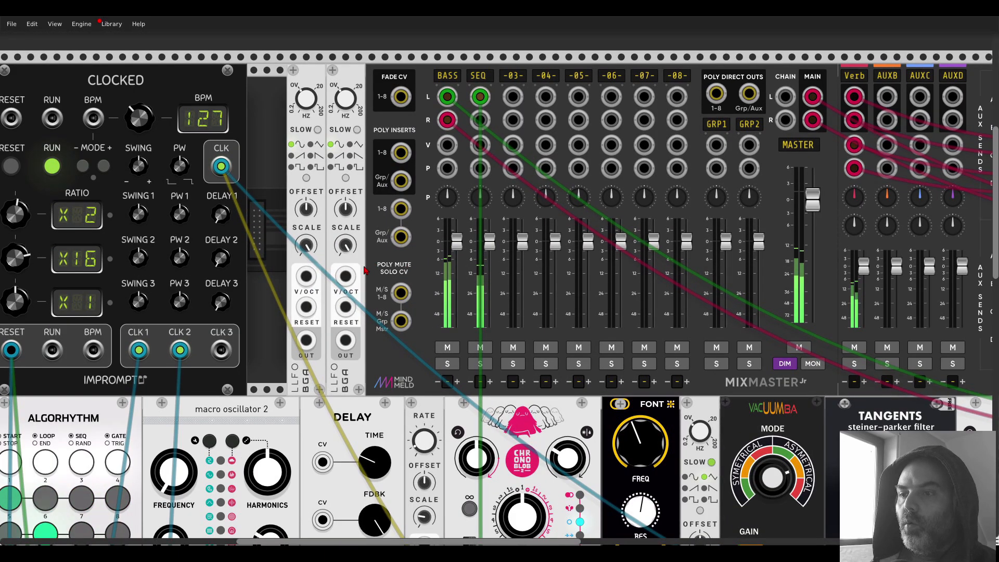
pyautogui.moveTo(347, 343); pyautogui.dragTo(480, 167)
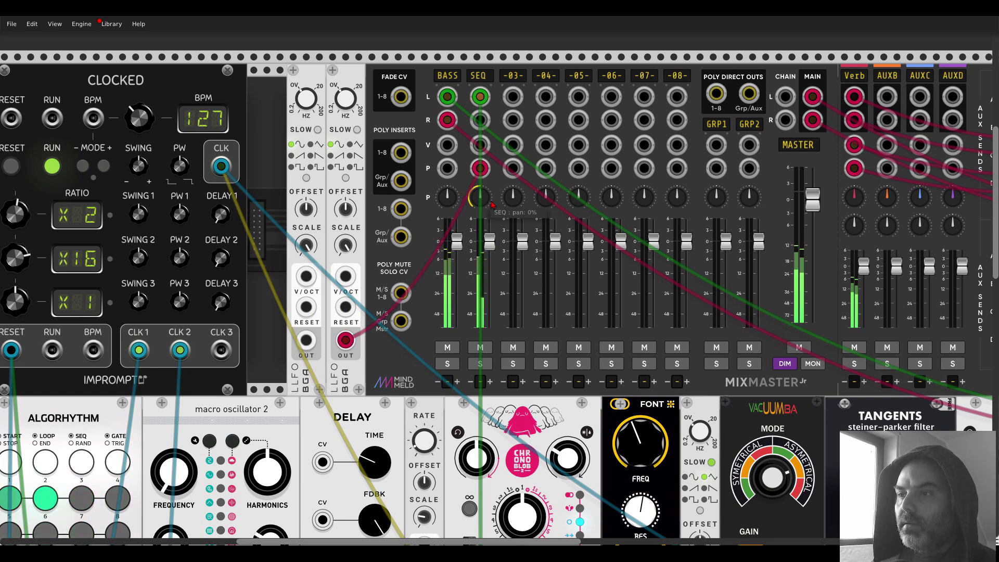
pyautogui.click(357, 130)
# Set the first LLFO's offset to 5 V and patch its output into the second LLFO's V/OCT input
pyautogui.moveTo(306, 245); pyautogui.dragTo(306, 255)
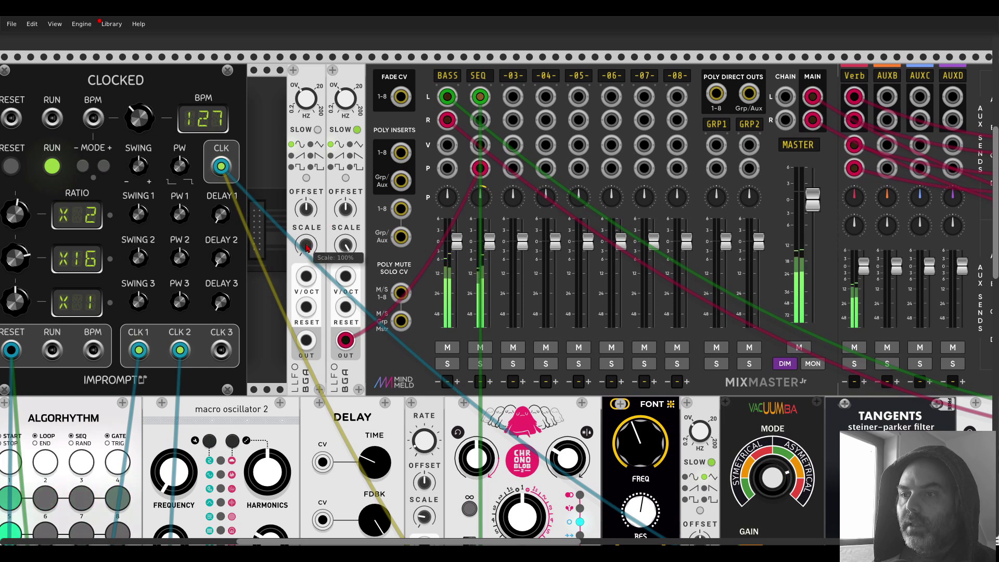
pyautogui.moveTo(307, 212); pyautogui.dragTo(306, 177)
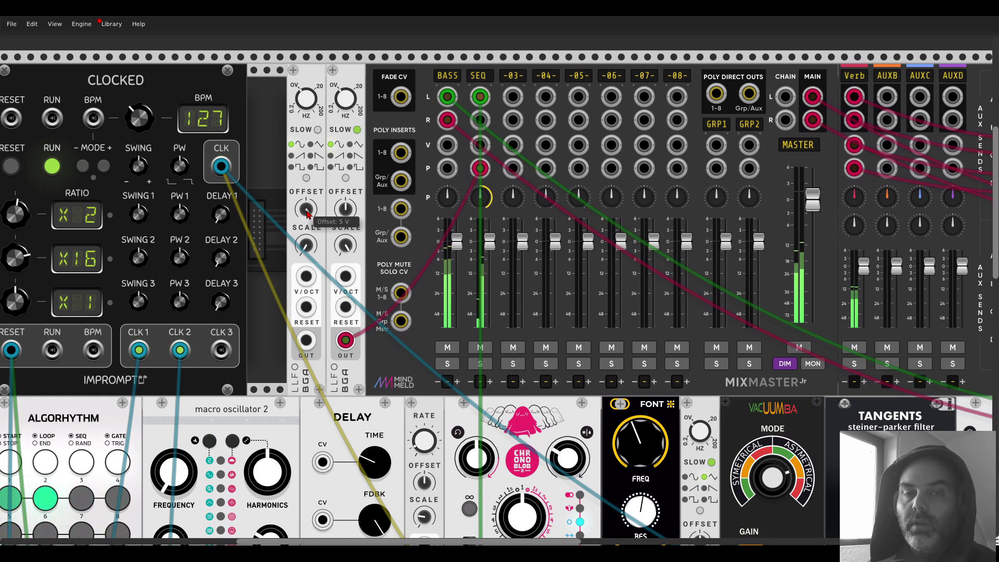
pyautogui.moveTo(306, 341); pyautogui.dragTo(339, 284)
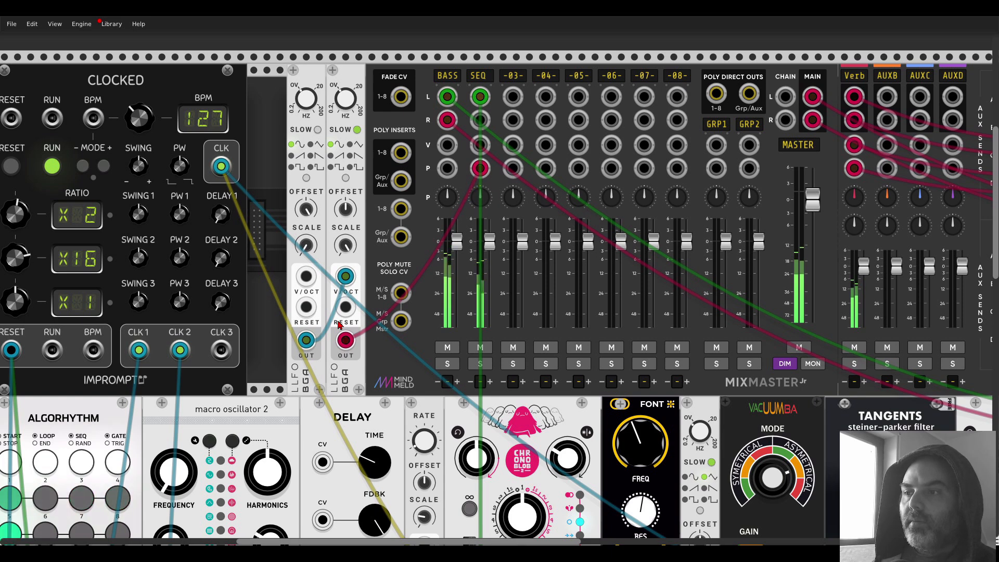
# Slow the pan modulation by setting the second LLFO to about 0.014 Hz and the first to slow mode with about 33% scale
pyautogui.moveTo(350, 106)
pyautogui.moveTo(343, 107); pyautogui.dragTo(344, 135)
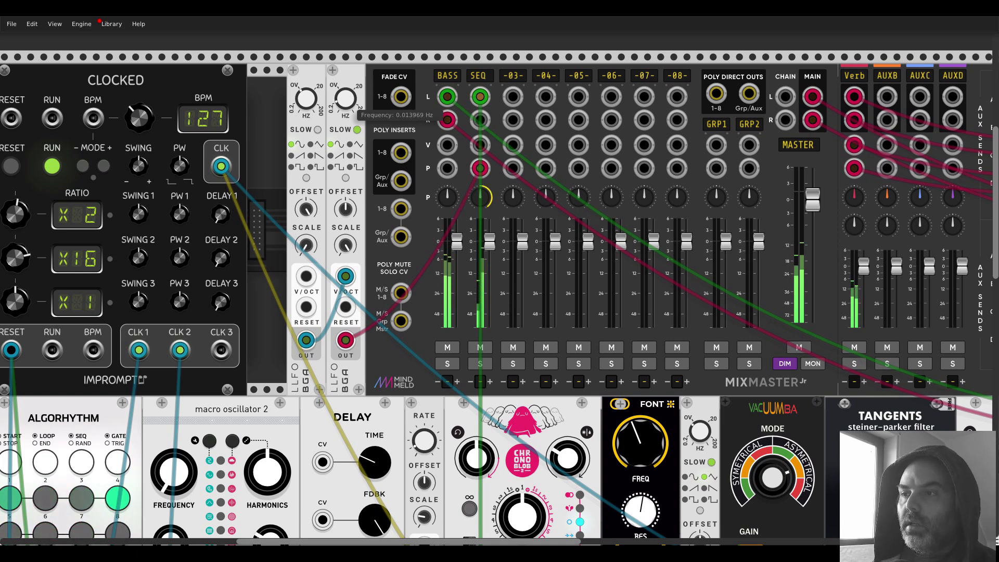
pyautogui.moveTo(306, 244)
pyautogui.mouseDown()
pyautogui.moveTo(306, 255)
pyautogui.moveTo(306, 246)
pyautogui.mouseUp()
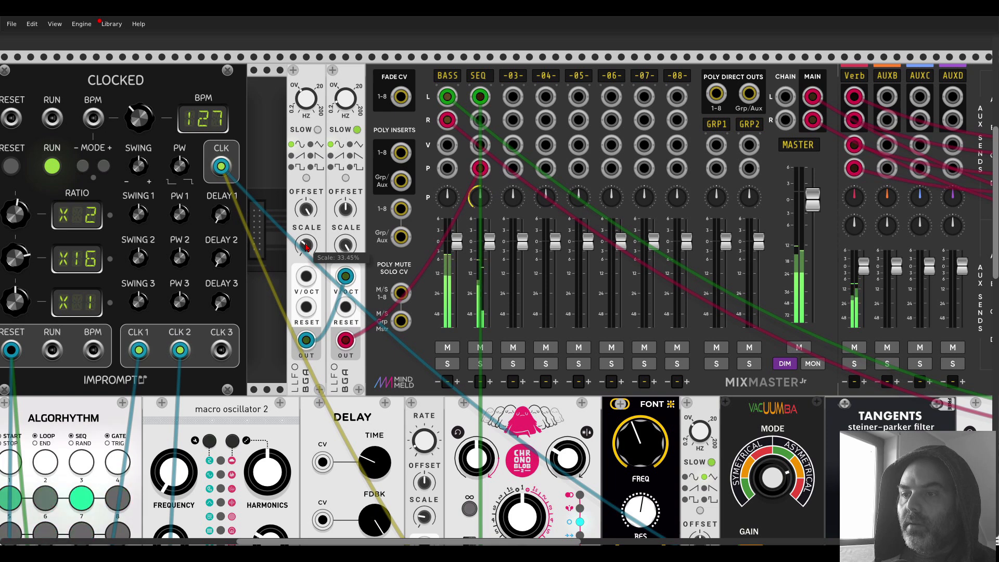
pyautogui.click(318, 129)
pyautogui.moveTo(306, 99); pyautogui.dragTo(305, 103)
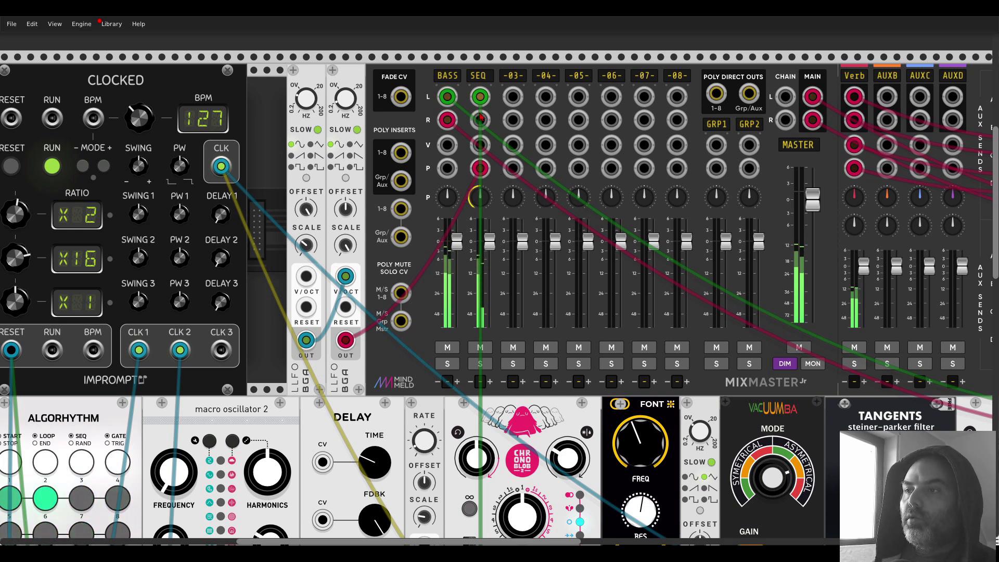
# Reduce the pan CV input level of MixMaster's SEQ track to 72%
pyautogui.rightClick(482, 78)
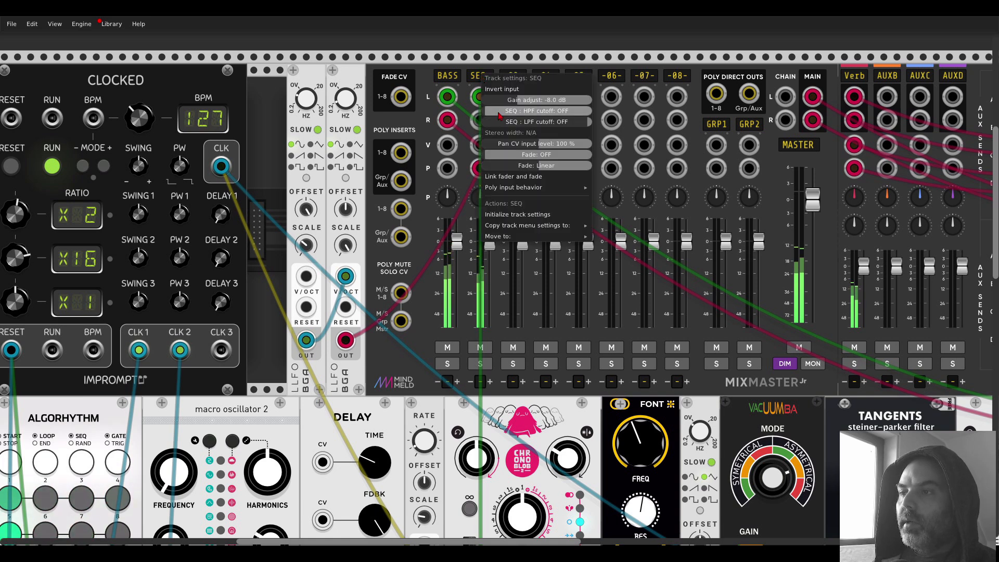
pyautogui.moveTo(531, 144); pyautogui.dragTo(510, 144)
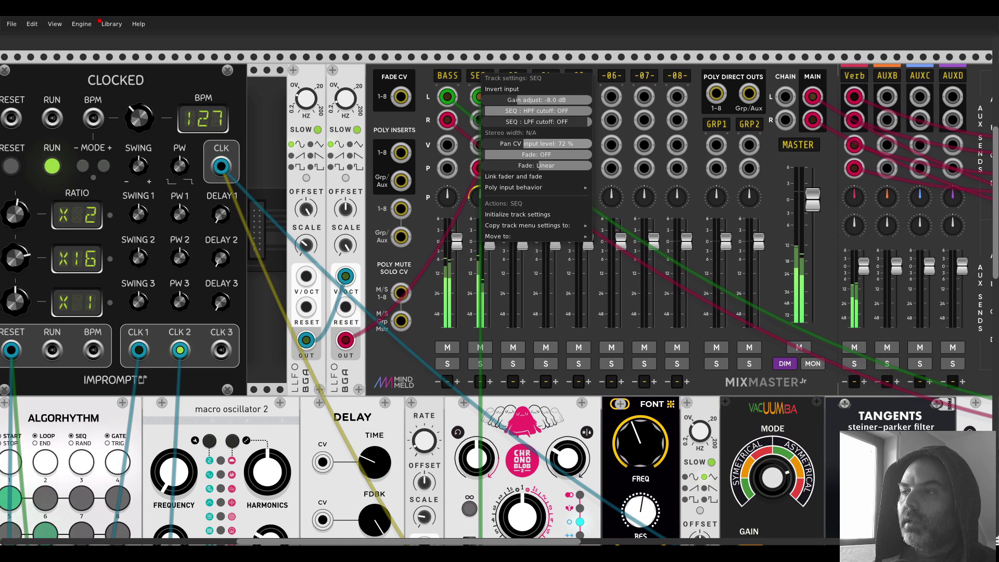
pyautogui.click(533, 88)
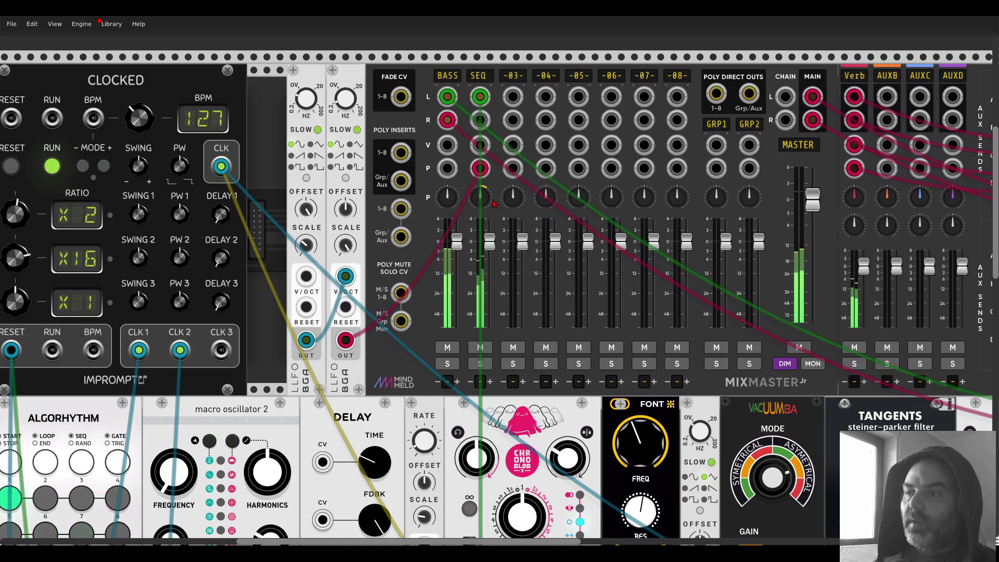
pyautogui.moveTo(490, 203)
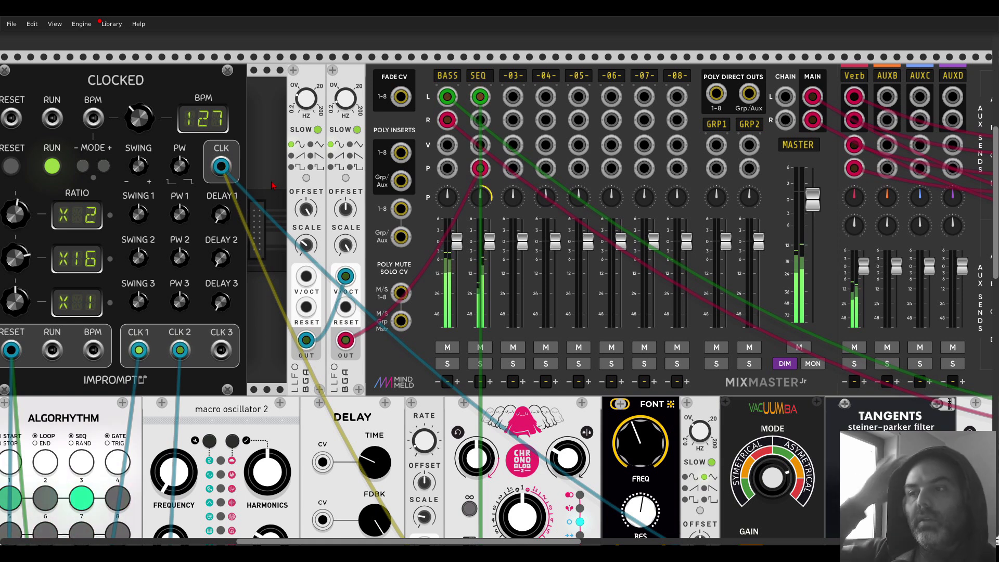
# Move the unpatched Macro Oscillator 2 copy further along its row and add a 1Pattern sequencer, found with "seq", before it
pyautogui.scroll(-6, 272, 185)
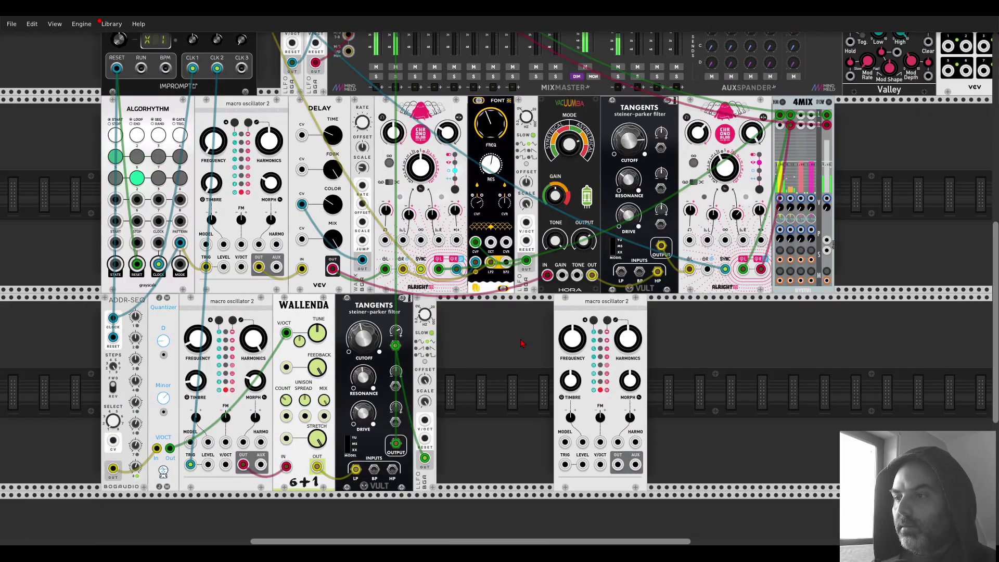
pyautogui.hscroll(3, 420, 285)
pyautogui.scroll(-2, 421, 285)
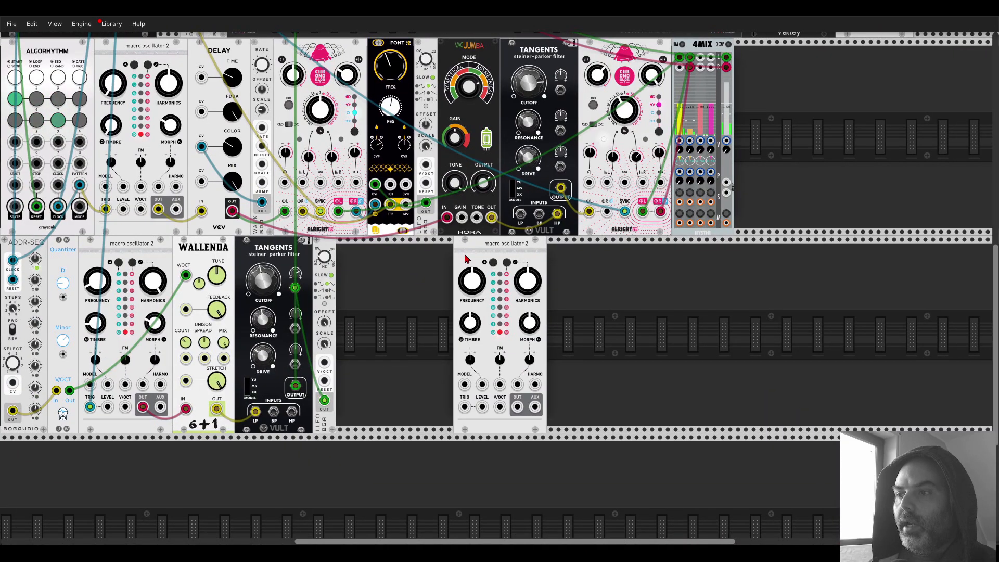
pyautogui.moveTo(468, 263); pyautogui.dragTo(515, 262)
pyautogui.rightClick(490, 278)
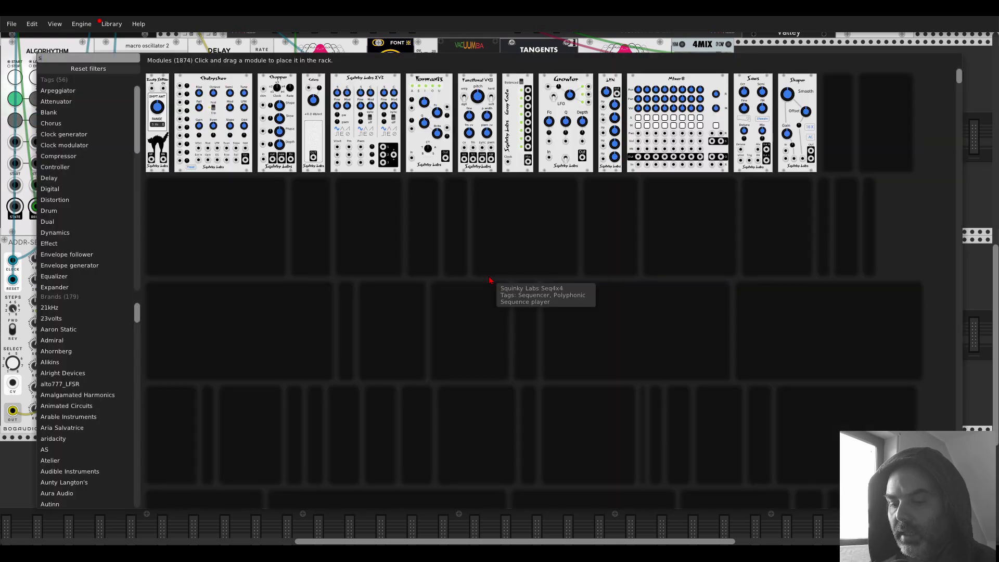
pyautogui.write('seq')
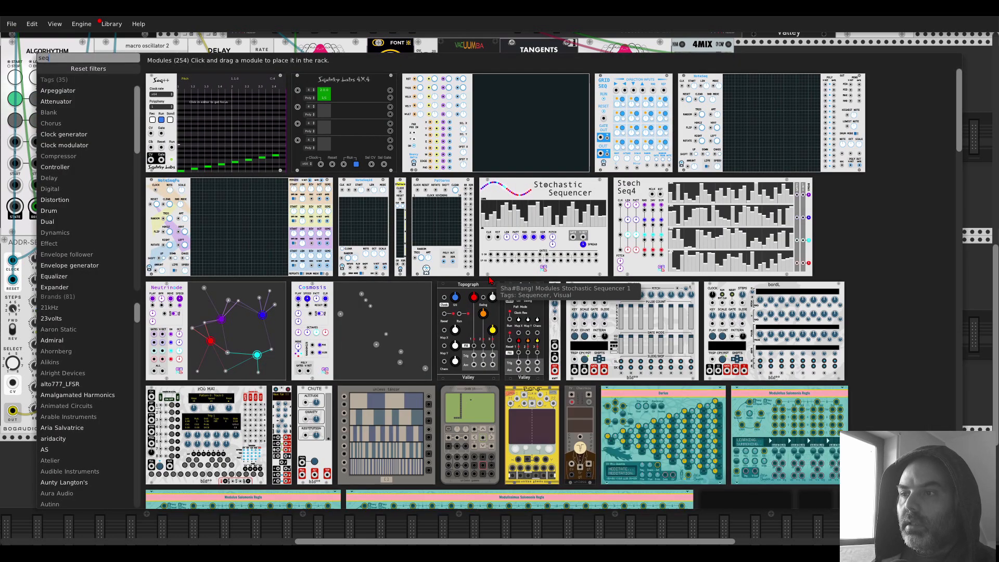
pyautogui.moveTo(401, 189); pyautogui.dragTo(449, 322)
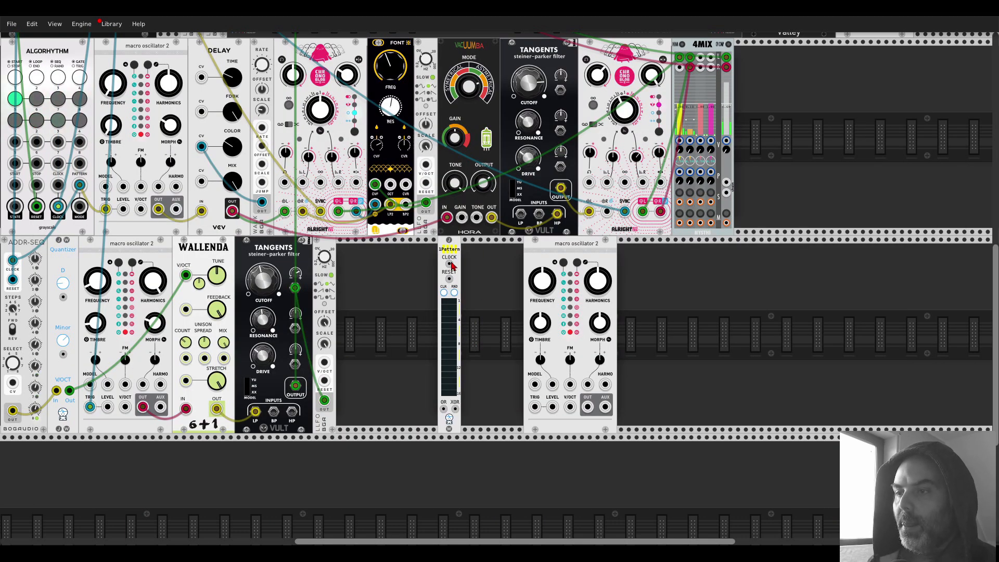
# Clock 1Pattern from Clocked's CLK 1 and patch its OR output into the TRIG input of the neighbouring Macro Oscillator 2
pyautogui.moveTo(451, 262); pyautogui.dragTo(92, 181)
pyautogui.scroll(-5, 513, 364)
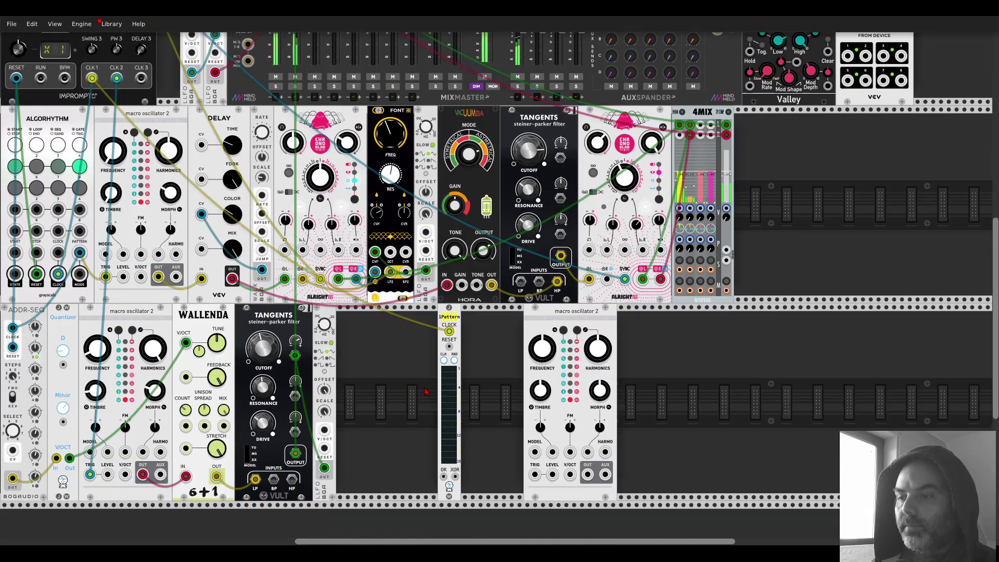
pyautogui.keyDown('ctrl'); pyautogui.scroll(3, 513, 365); pyautogui.keyUp('ctrl')
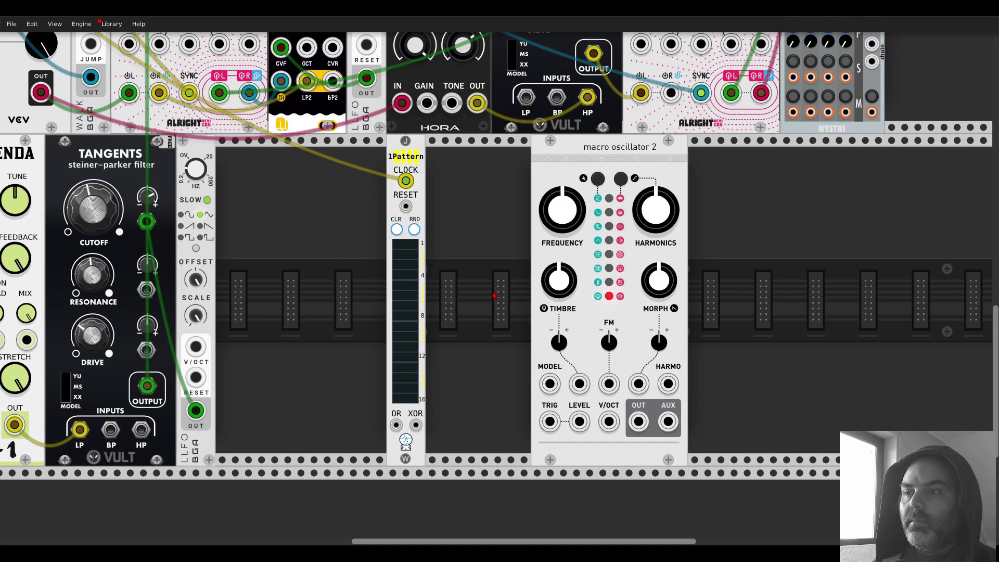
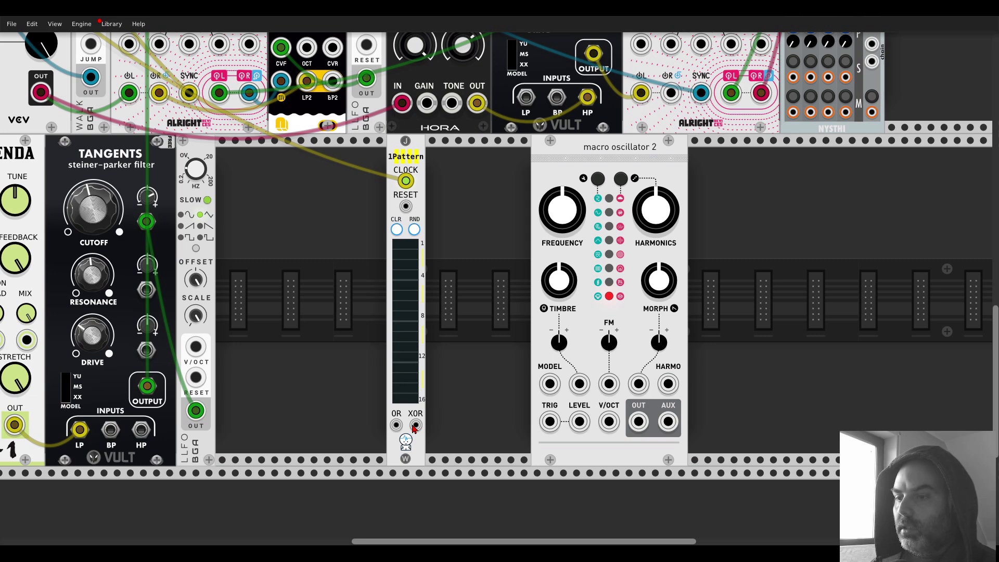
pyautogui.moveTo(396, 426); pyautogui.dragTo(550, 422)
pyautogui.rightClick(602, 159)
pyautogui.press('Escape')
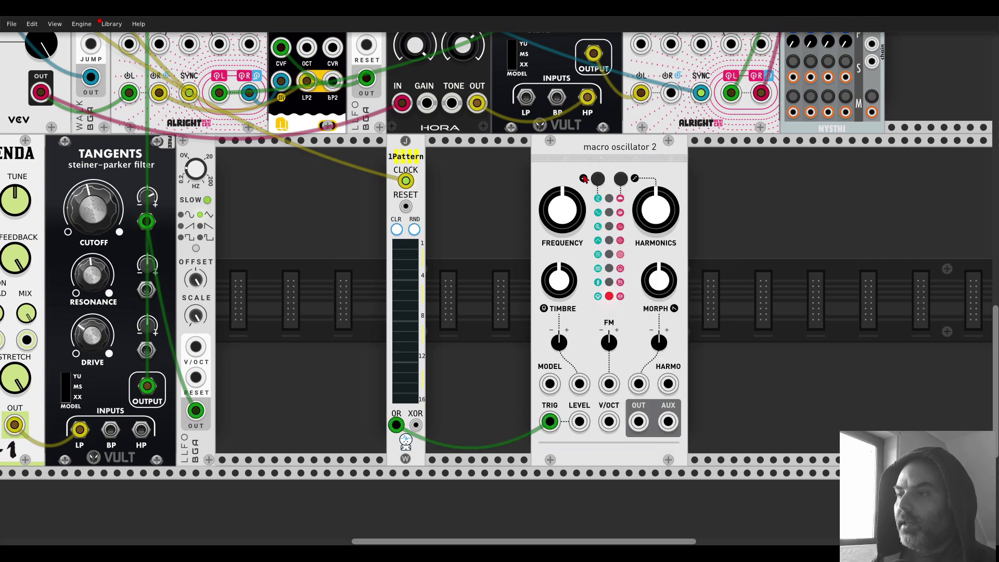
# Patch the AUX output of the new Macro Oscillator 2 into the left input of MixMaster's track 3
pyautogui.scroll(-2, 586, 177)
pyautogui.scroll(-2, 583, 185)
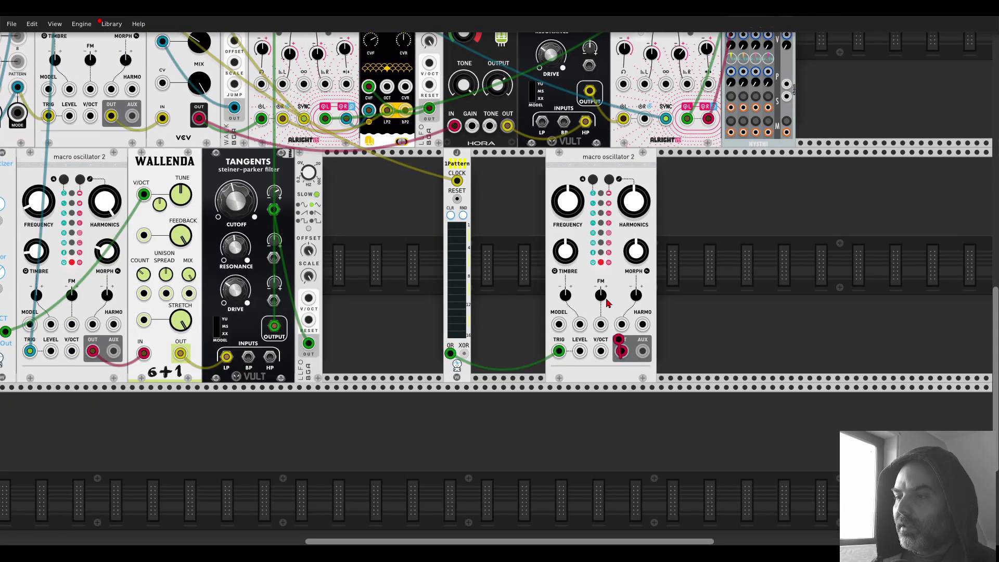
pyautogui.scroll(5, 612, 503)
pyautogui.scroll(5, 612, 503)
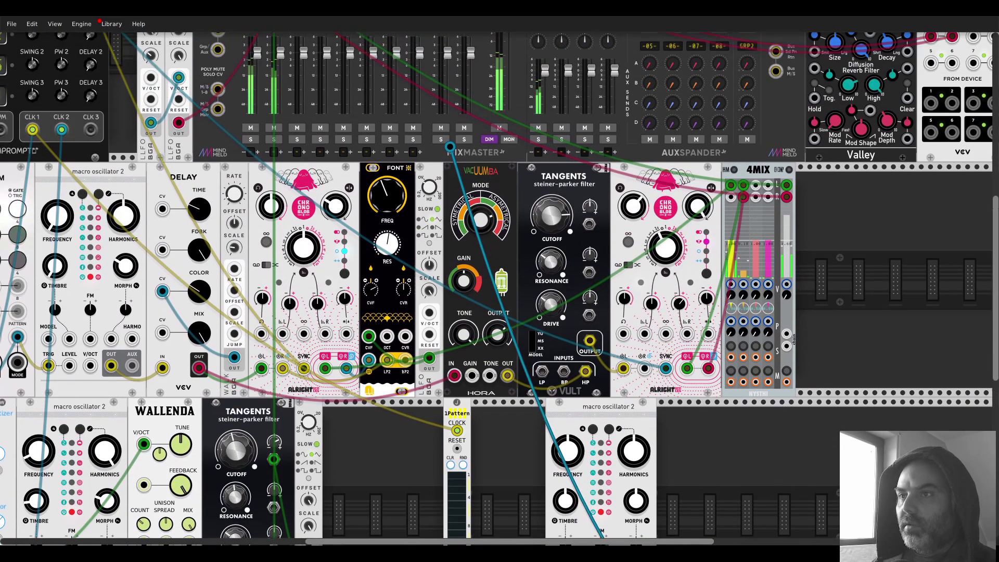
pyautogui.scroll(-9, 446, 261)
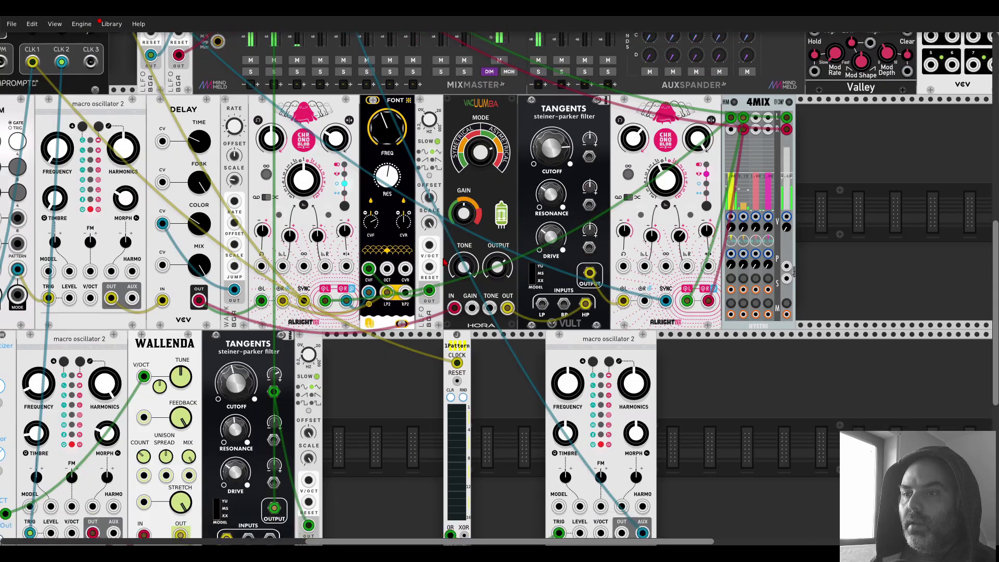
# Enable step 1 in 1Pattern and place the Macro Oscillator 2 directly beside it
pyautogui.scroll(2, 503, 245)
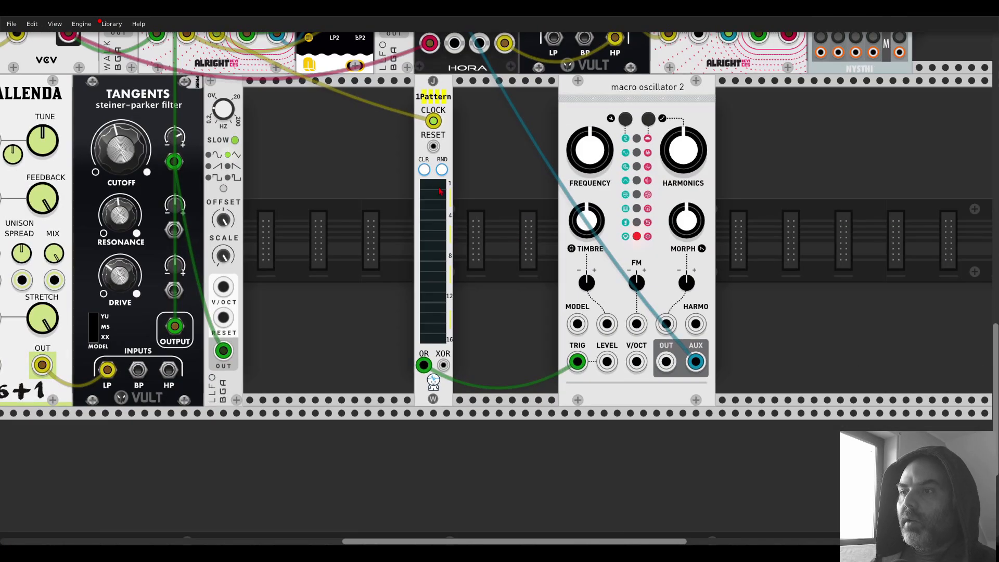
pyautogui.moveTo(588, 111); pyautogui.dragTo(483, 111)
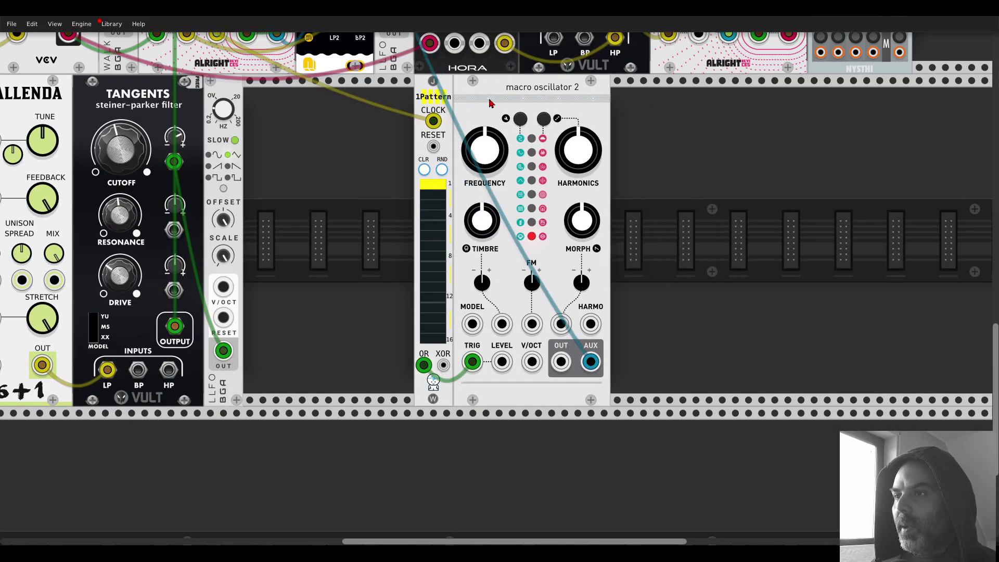
# Set the 1Pattern-triggered oscillator's harmonics to 100%, lower its morph and adjust its timbre
pyautogui.scroll(2, 579, 202)
pyautogui.moveTo(578, 202); pyautogui.dragTo(578, 230)
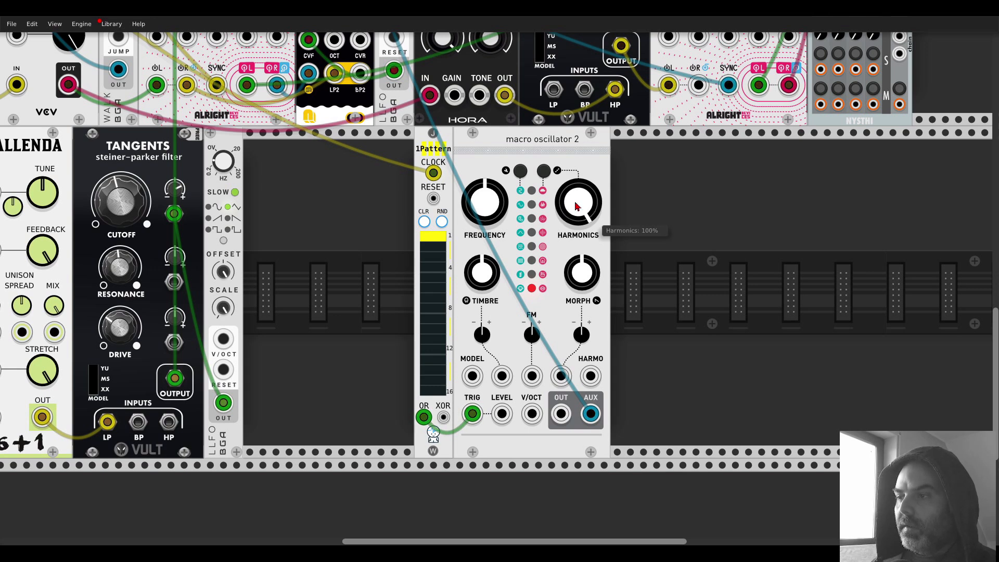
pyautogui.moveTo(582, 271); pyautogui.dragTo(582, 276)
pyautogui.moveTo(482, 271); pyautogui.dragTo(482, 286)
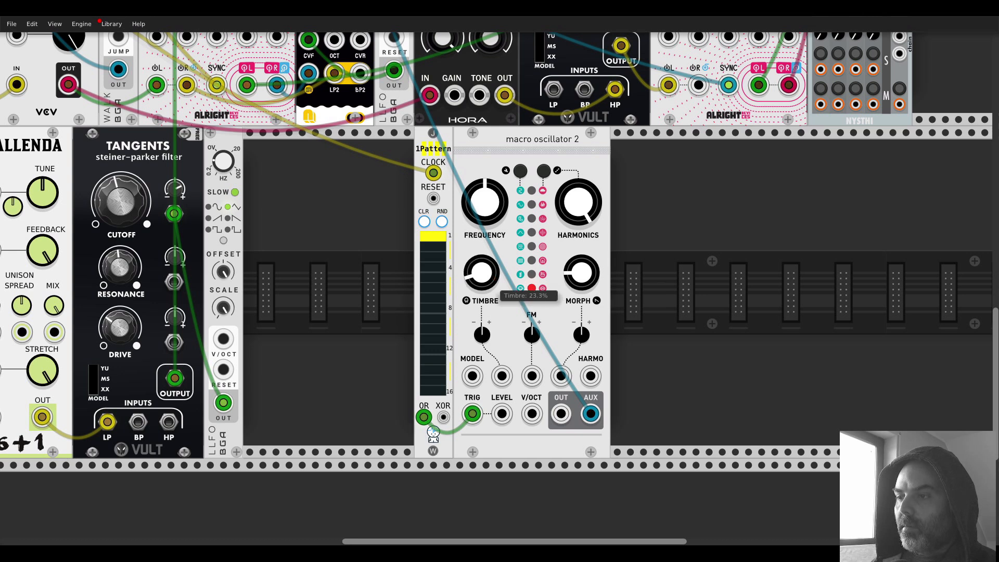
pyautogui.moveTo(482, 287); pyautogui.dragTo(482, 284)
# Switch 1Pattern's active steps to 3 and 5 and connect its RESET input to Clocked's RESET output
pyautogui.click(439, 240)
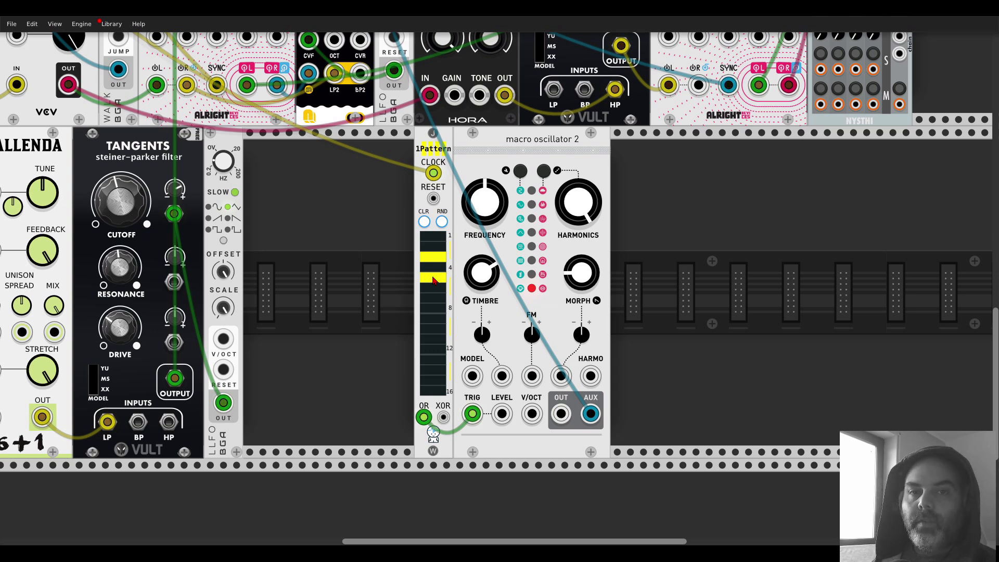
pyautogui.scroll(-3, 433, 280)
pyautogui.scroll(1, 433, 280)
pyautogui.scroll(5, 432, 460)
pyautogui.hscroll(-5, 432, 461)
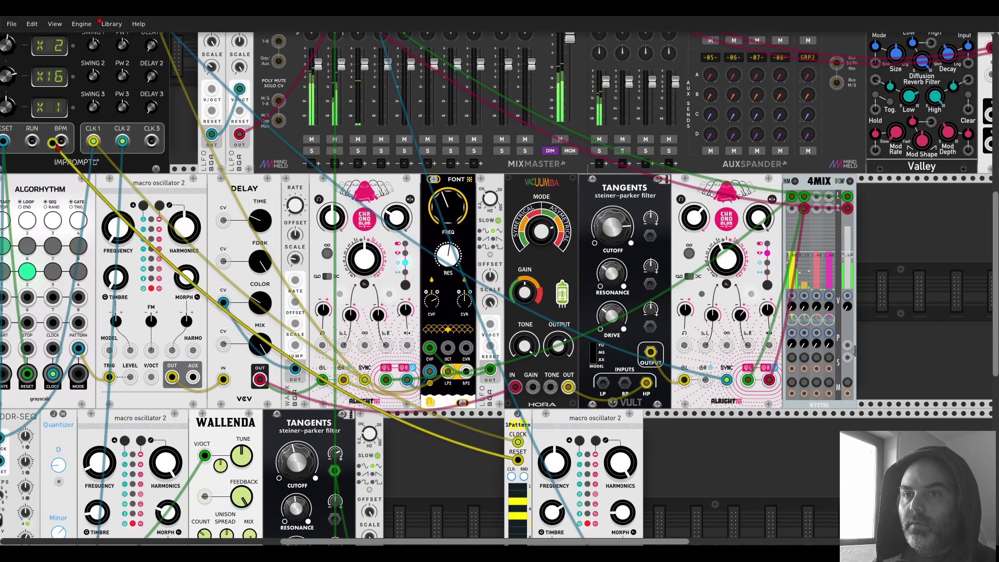
pyautogui.scroll(-4, 359, 299)
pyautogui.hscroll(5, 359, 298)
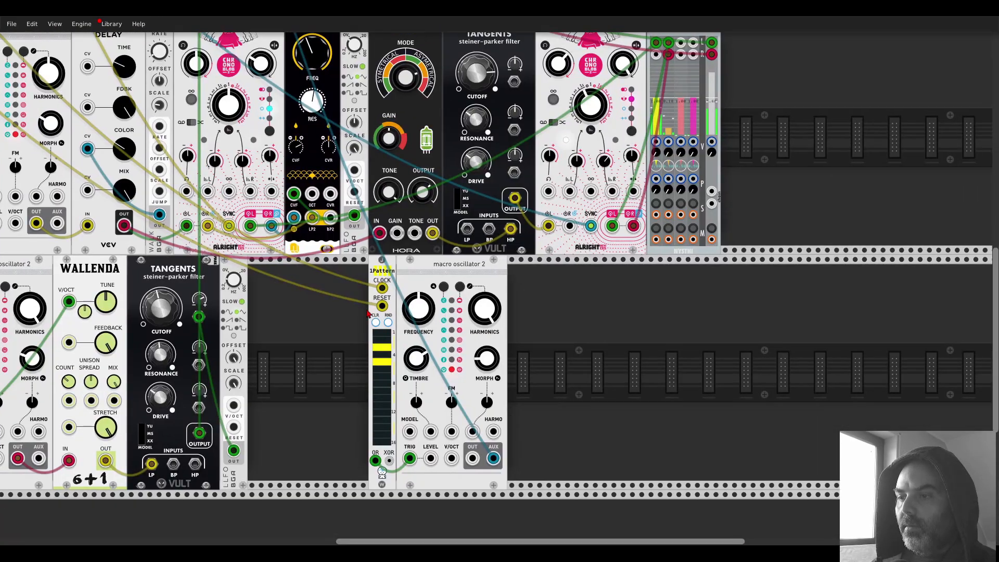
# Enable step 2 in 1Pattern and feed the Macro Oscillator 2's TRIG input from the XOR output instead of OR
pyautogui.scroll(2, 401, 400)
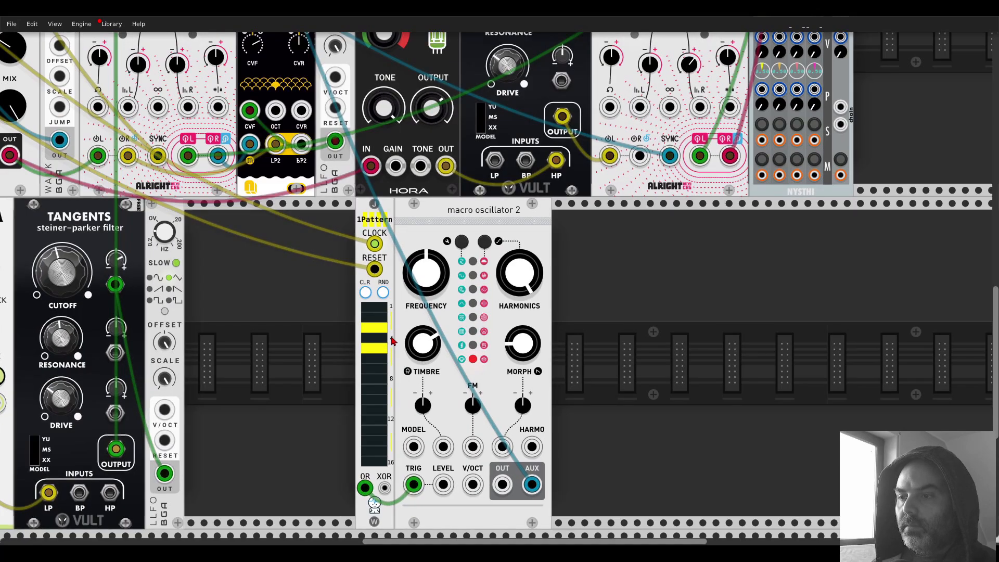
pyautogui.scroll(-2, 392, 341)
pyautogui.scroll(1, 380, 258)
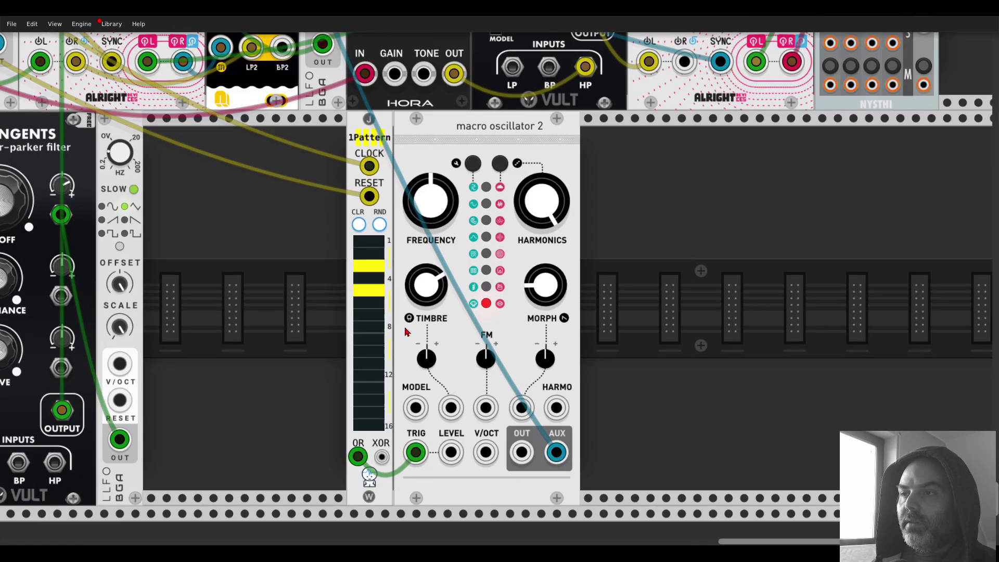
pyautogui.click(380, 258)
pyautogui.scroll(-1, 315, 269)
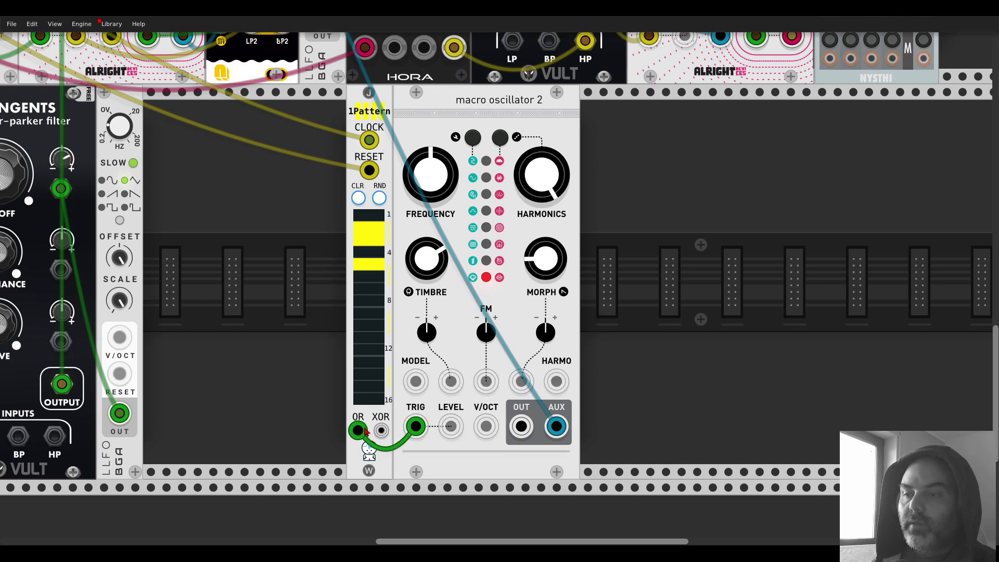
pyautogui.moveTo(358, 430); pyautogui.dragTo(380, 431)
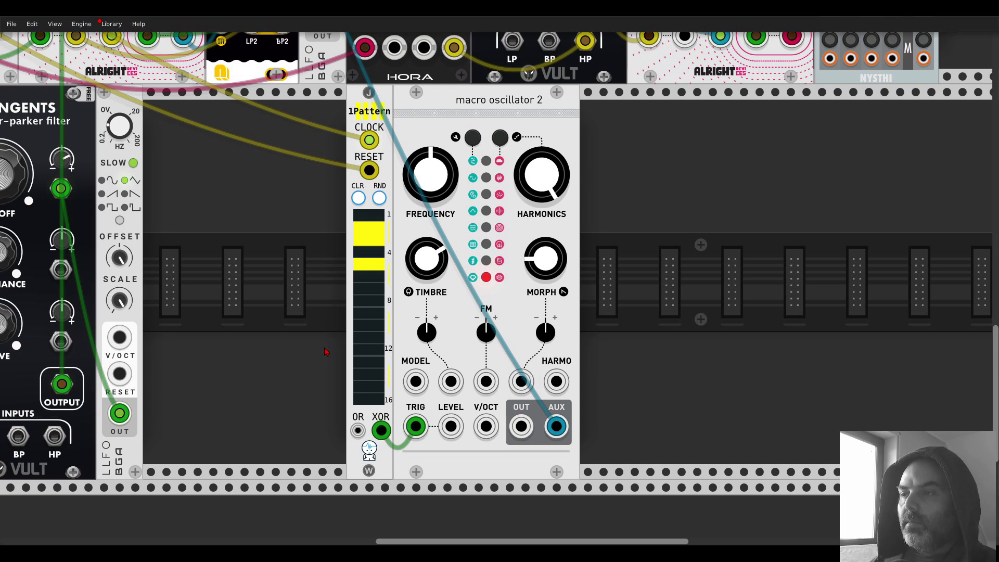
# Raise the 1Pattern-triggered oscillator's frequency to its maximum and set its morph to 0%
pyautogui.moveTo(424, 204); pyautogui.dragTo(424, 179)
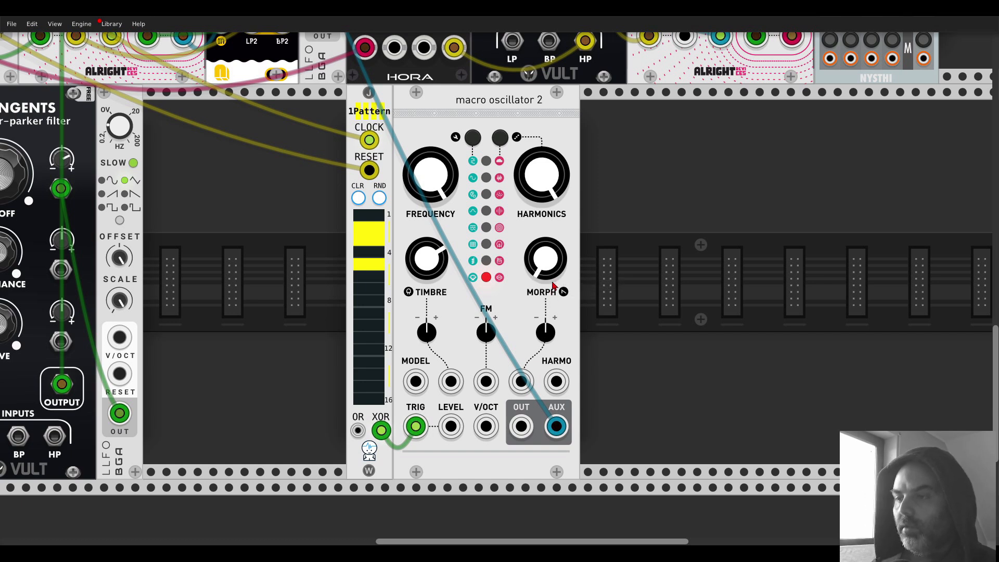
pyautogui.scroll(-3, 418, 154)
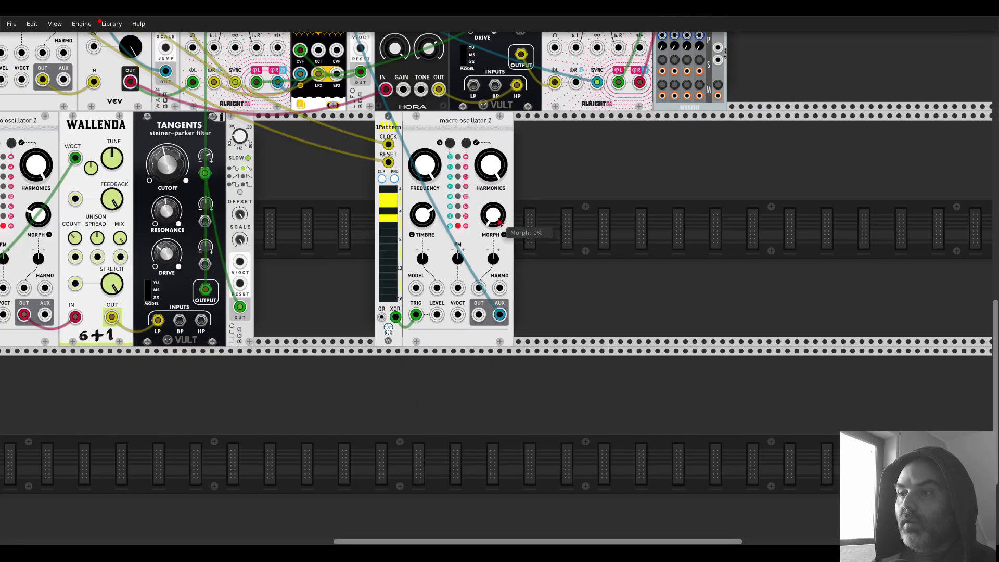
# Set Clocked's clock 3 ratio to 1.5 and connect its CLK 3 output to the third oscillator's morph CV input
pyautogui.scroll(10, 504, 235)
pyautogui.hscroll(-8, 504, 235)
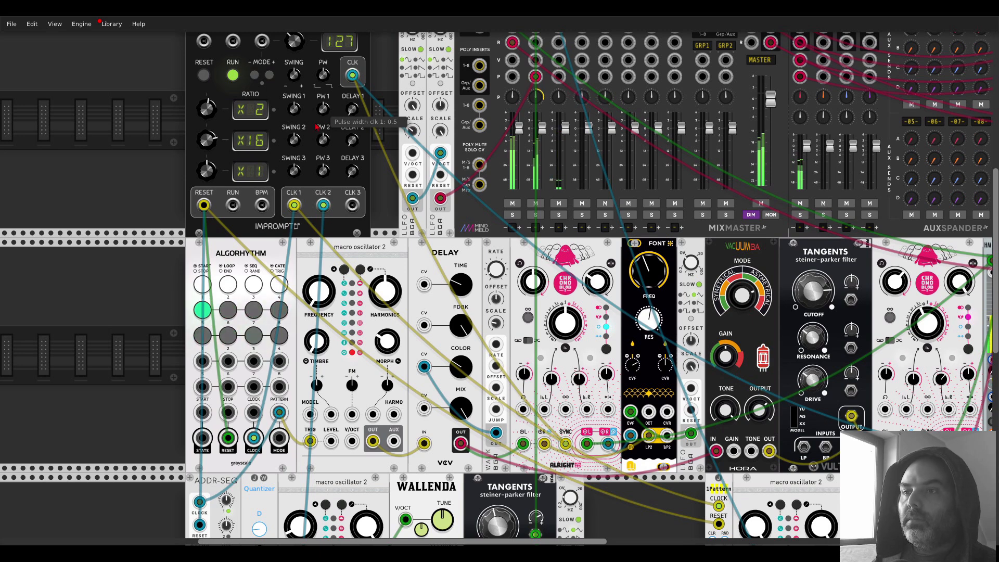
pyautogui.moveTo(207, 170); pyautogui.dragTo(207, 180)
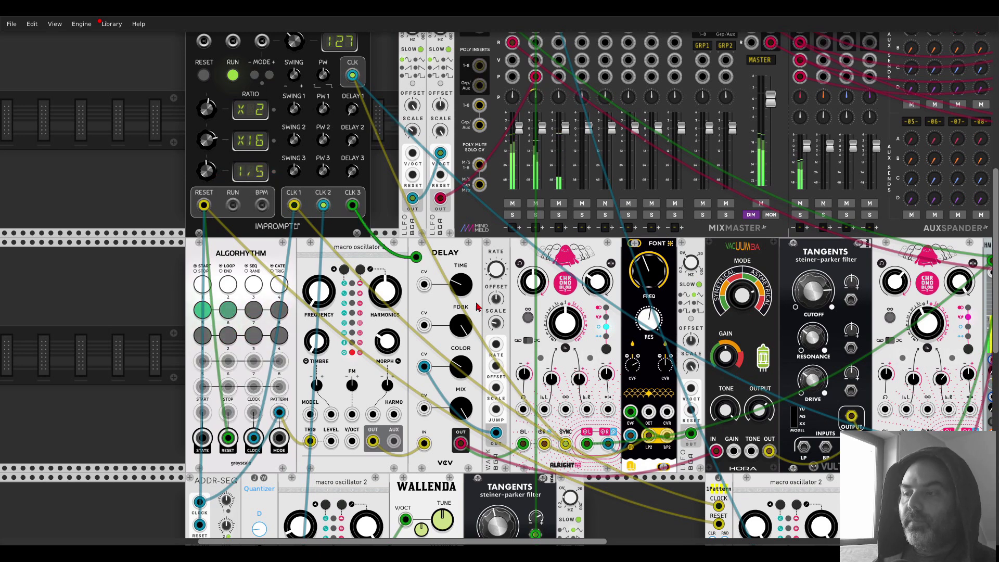
pyautogui.scroll(-6, 816, 470)
pyautogui.moveTo(814, 467); pyautogui.dragTo(810, 440)
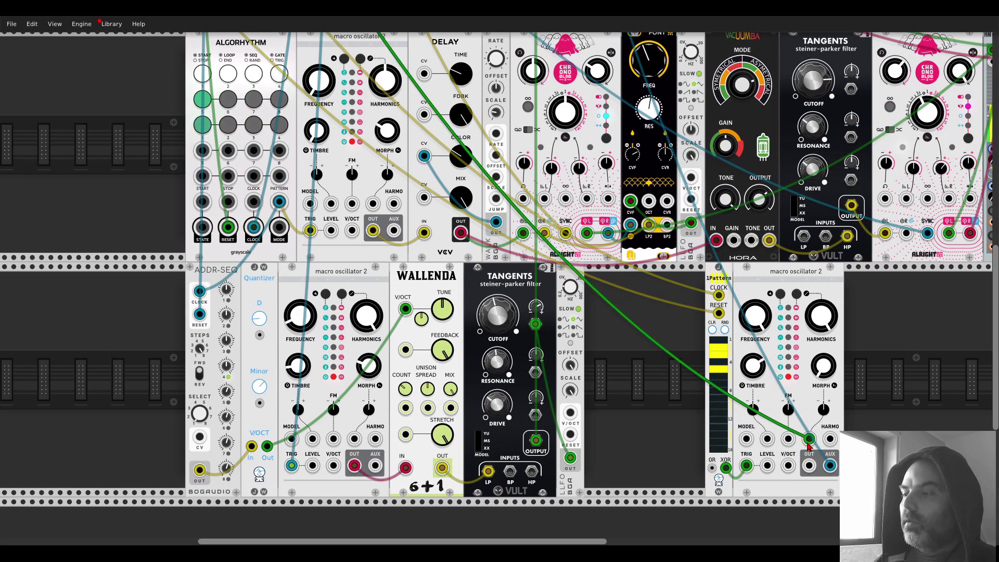
# Raise the morph CV amount on the 1Pattern-triggered Macro Oscillator 2
pyautogui.moveTo(860, 371); pyautogui.dragTo(677, 313)
pyautogui.scroll(3, 681, 363)
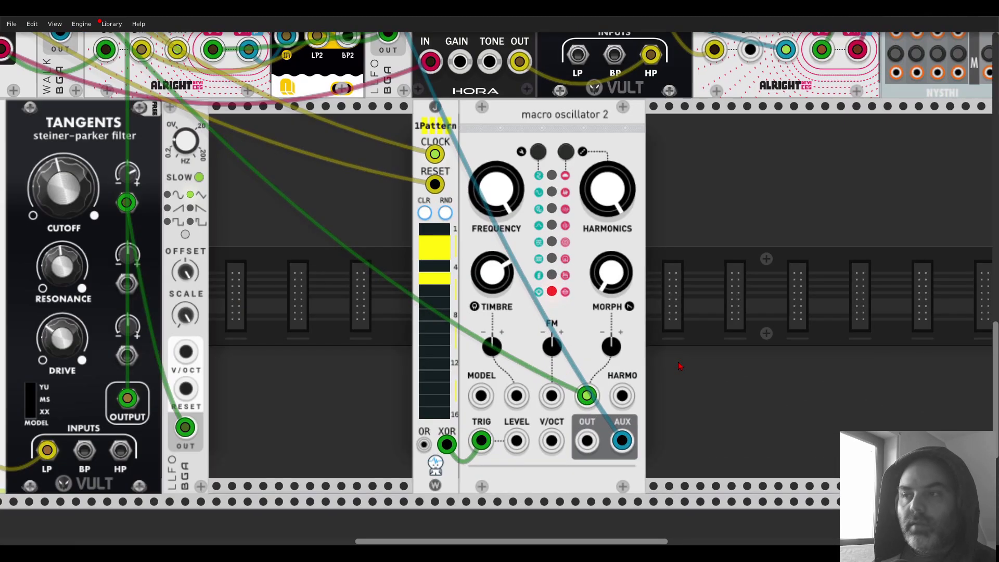
pyautogui.moveTo(614, 348); pyautogui.dragTo(614, 339)
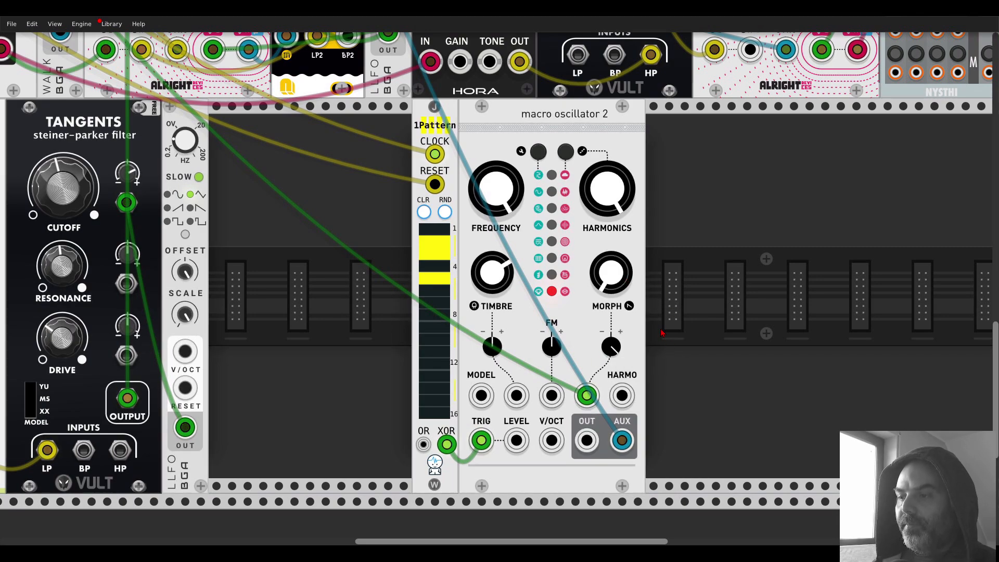
# Slow Clocked's clock 3 ratio first to /2 and further to /4
pyautogui.scroll(-4, 662, 333)
pyautogui.moveTo(456, 244); pyautogui.dragTo(790, 497)
pyautogui.moveTo(346, 139); pyautogui.dragTo(346, 148)
pyautogui.moveTo(799, 512); pyautogui.dragTo(414, 245)
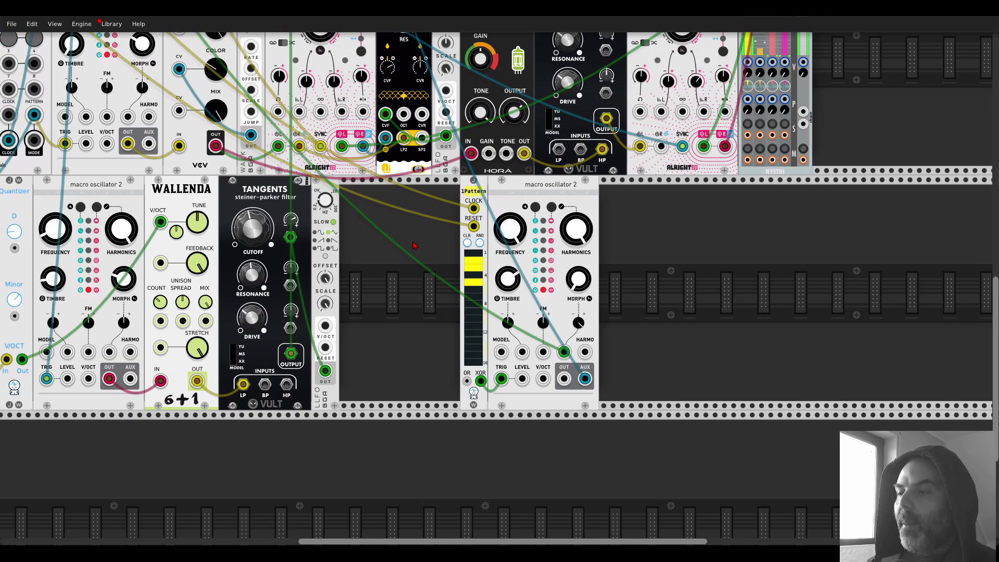
pyautogui.moveTo(393, 221); pyautogui.dragTo(667, 422)
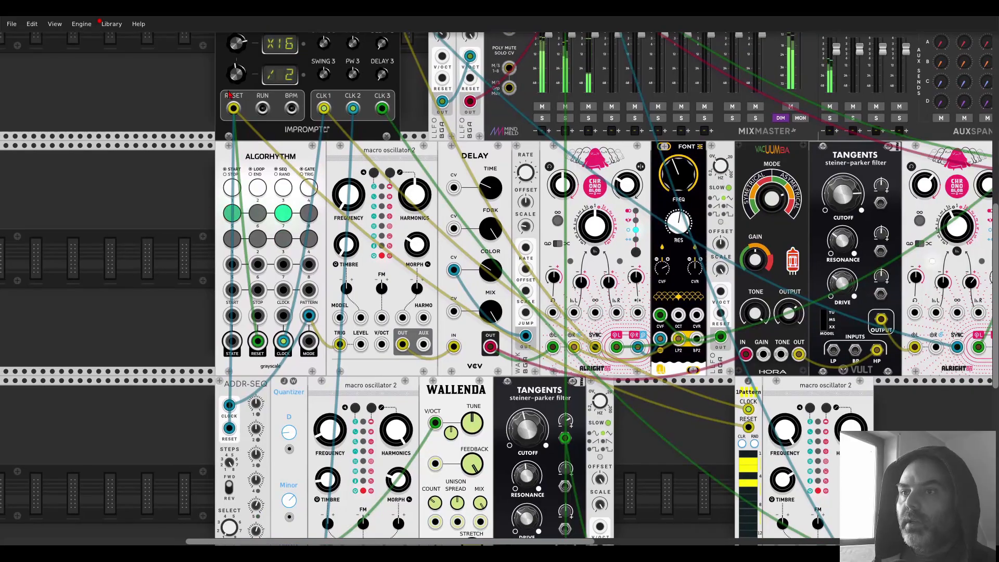
pyautogui.moveTo(241, 78); pyautogui.dragTo(240, 86)
# Reduce the third oscillator's morph CV amount to 0.667
pyautogui.moveTo(662, 430); pyautogui.dragTo(434, 247)
pyautogui.moveTo(625, 341)
pyautogui.mouseDown()
pyautogui.moveTo(626, 364)
pyautogui.moveTo(628, 342)
pyautogui.mouseUp()
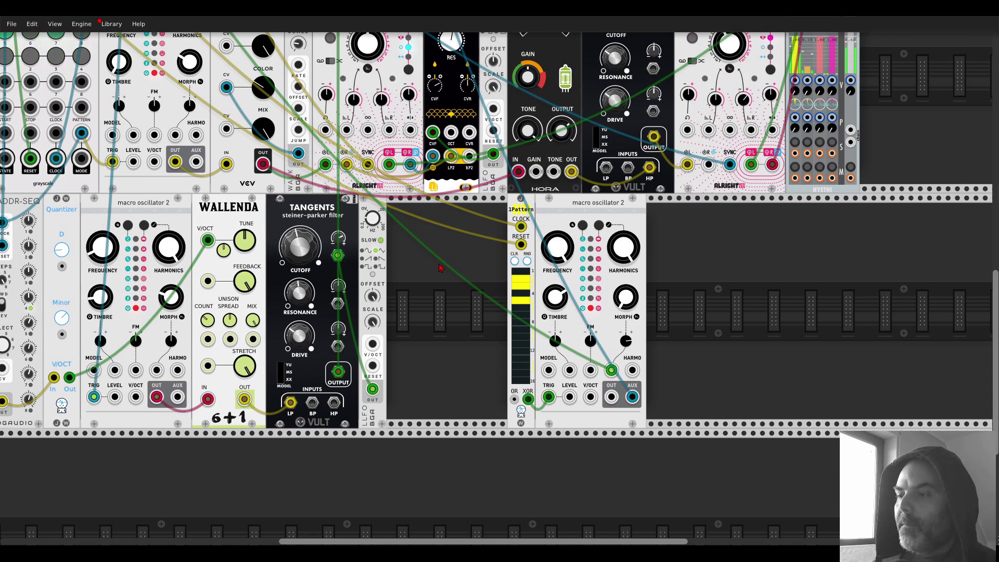
pyautogui.hscroll(-11, 440, 251)
pyautogui.scroll(8, 440, 251)
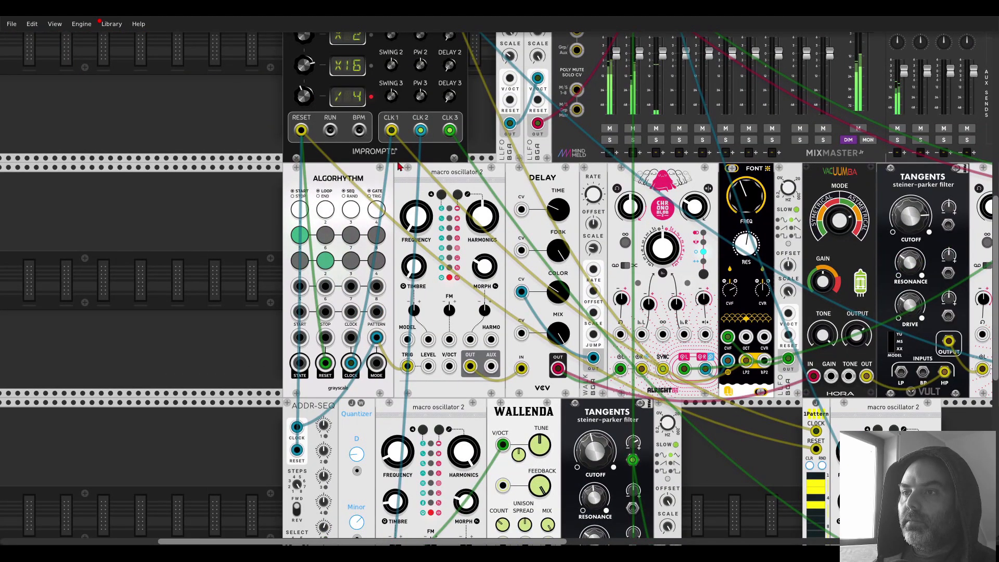
pyautogui.moveTo(748, 425); pyautogui.dragTo(415, 215)
pyautogui.moveTo(589, 339)
pyautogui.moveTo(588, 337); pyautogui.dragTo(589, 338)
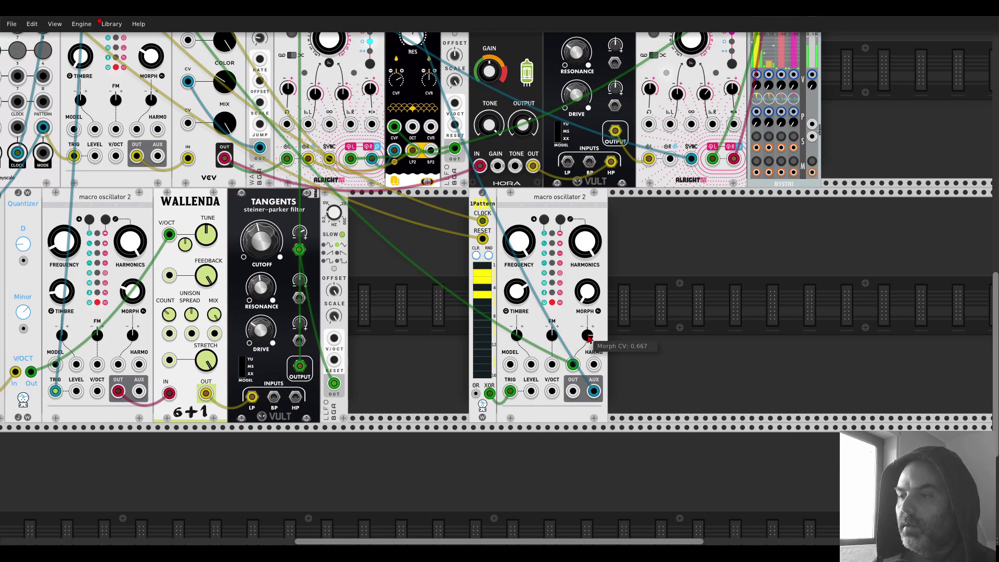
# Add a VCV Scope beside the third Macro Oscillator 2 and connect Clocked's CLK 3 output to its X IN
pyautogui.press('Return')
pyautogui.write('scope')
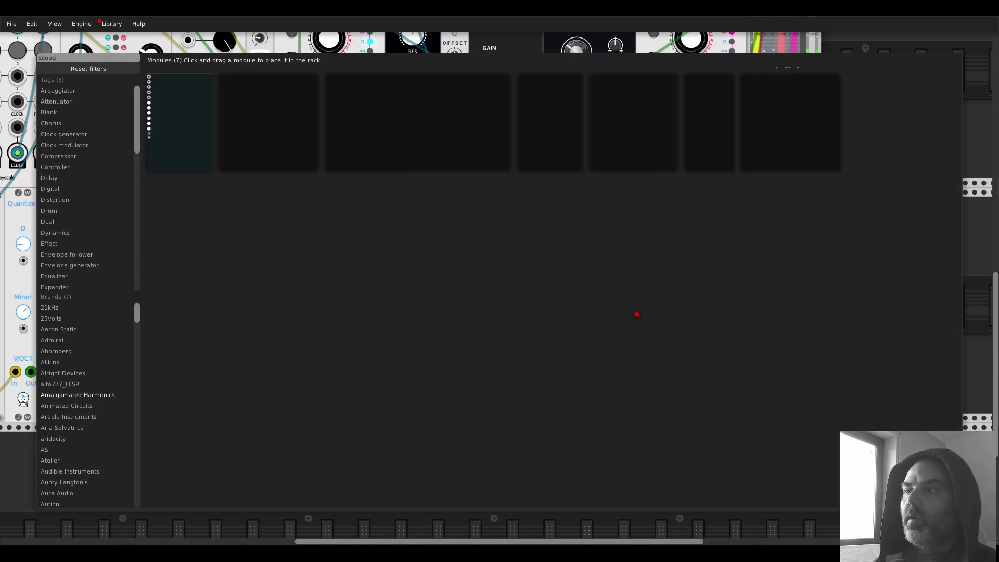
pyautogui.moveTo(708, 157); pyautogui.dragTo(117, 124)
pyautogui.scroll(-3, 468, 300)
pyautogui.scroll(-3, 469, 304)
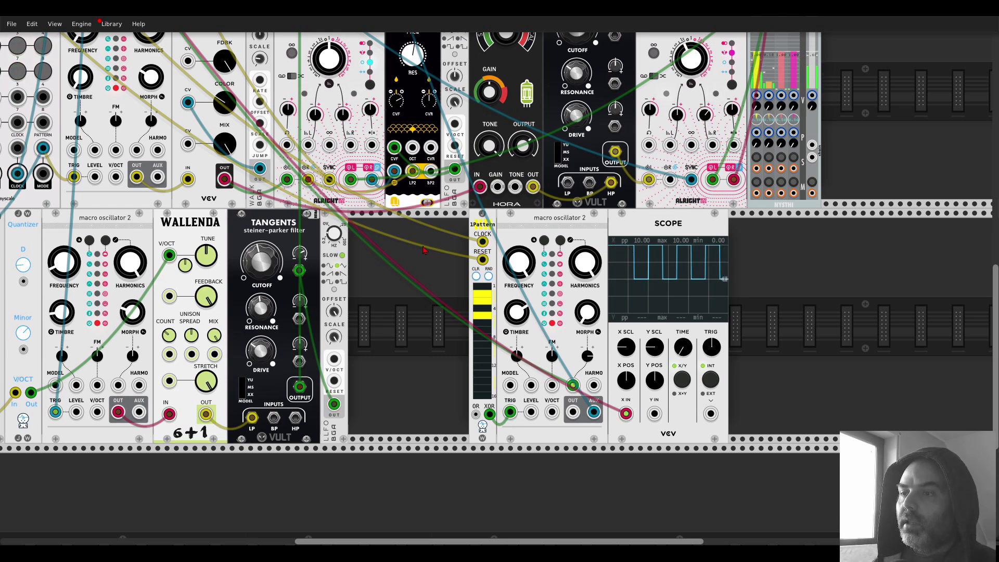
# Narrow Clocked's clock 3 pulse width to 0.326 and further to 0.167, comparing the pulses on the Scope
pyautogui.hscroll(-8, 446, 255)
pyautogui.scroll(6, 446, 256)
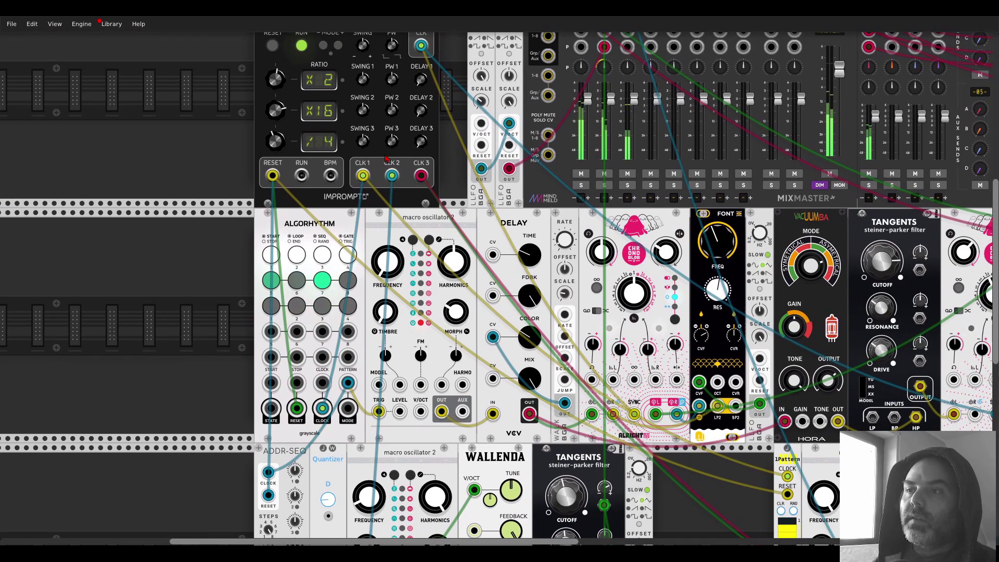
pyautogui.moveTo(392, 142); pyautogui.dragTo(392, 222)
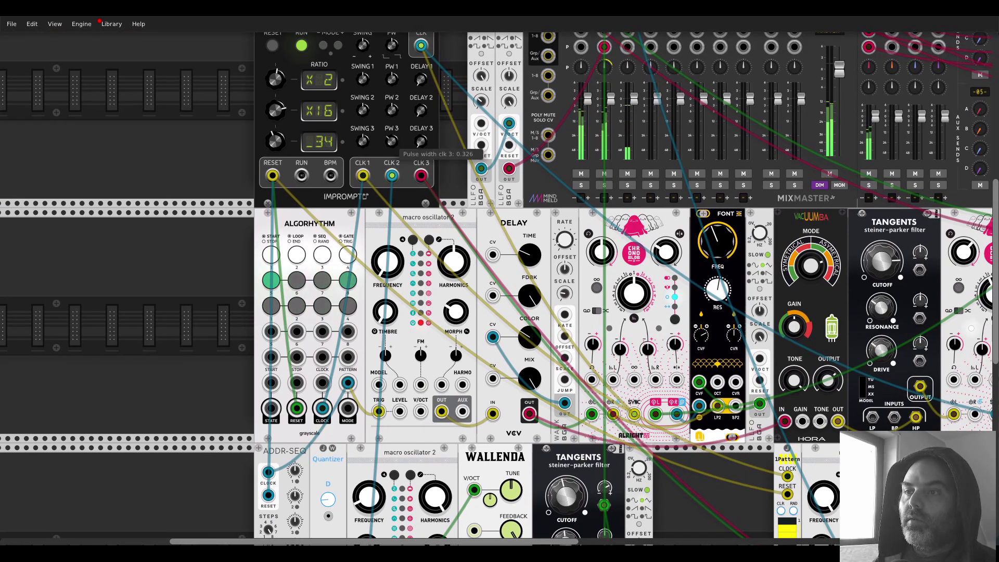
pyautogui.hscroll(9, 434, 249)
pyautogui.scroll(-6, 434, 249)
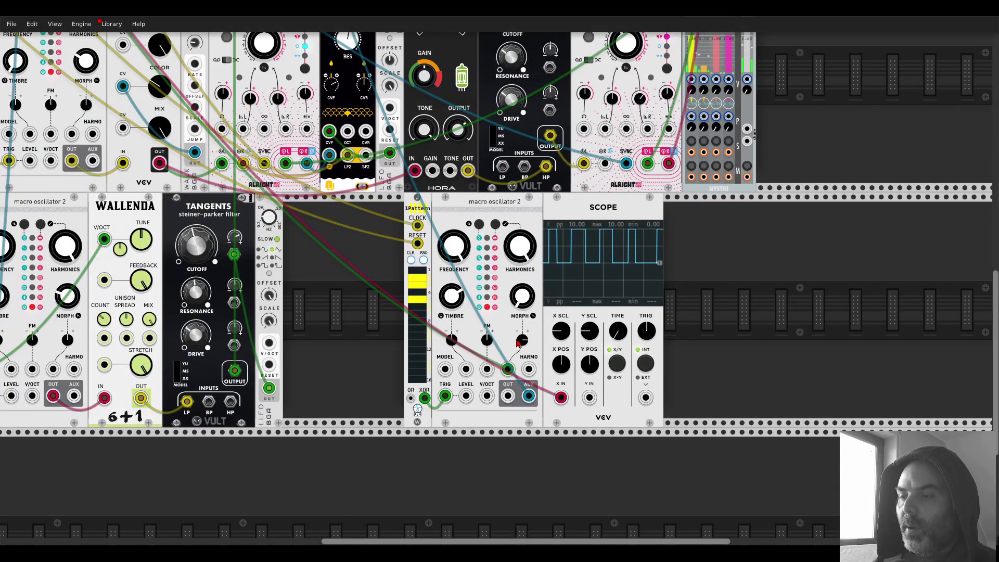
pyautogui.hscroll(-7, 446, 270)
pyautogui.scroll(5, 445, 271)
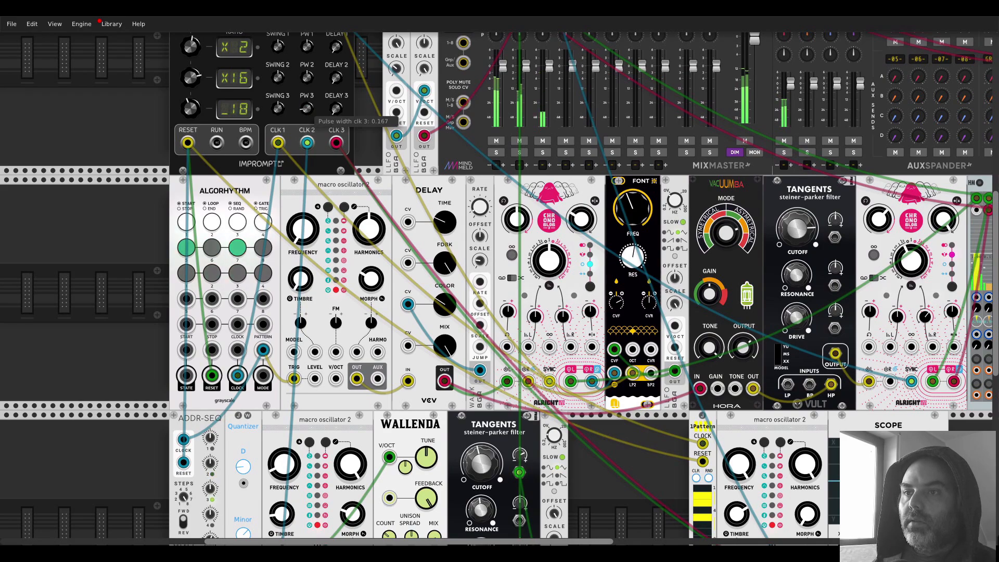
# Narrow the clock 3 pulse width to 0.1085 and check the pulses on the Scope
pyautogui.hscroll(2, 503, 363)
pyautogui.scroll(-1, 503, 363)
pyautogui.hscroll(5, 503, 363)
pyautogui.scroll(-4, 504, 363)
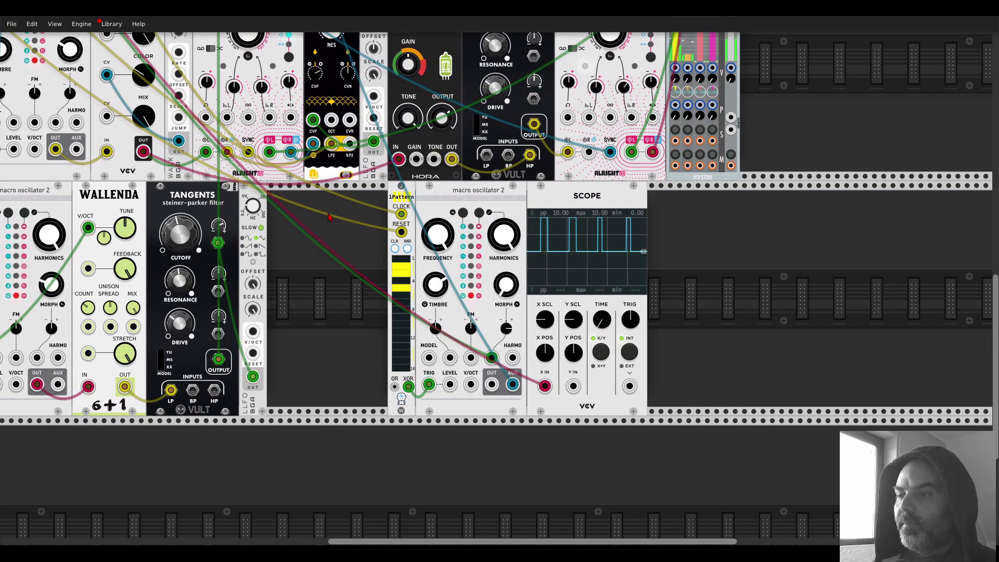
pyautogui.scroll(4, 306, 198)
pyautogui.hscroll(-7, 306, 199)
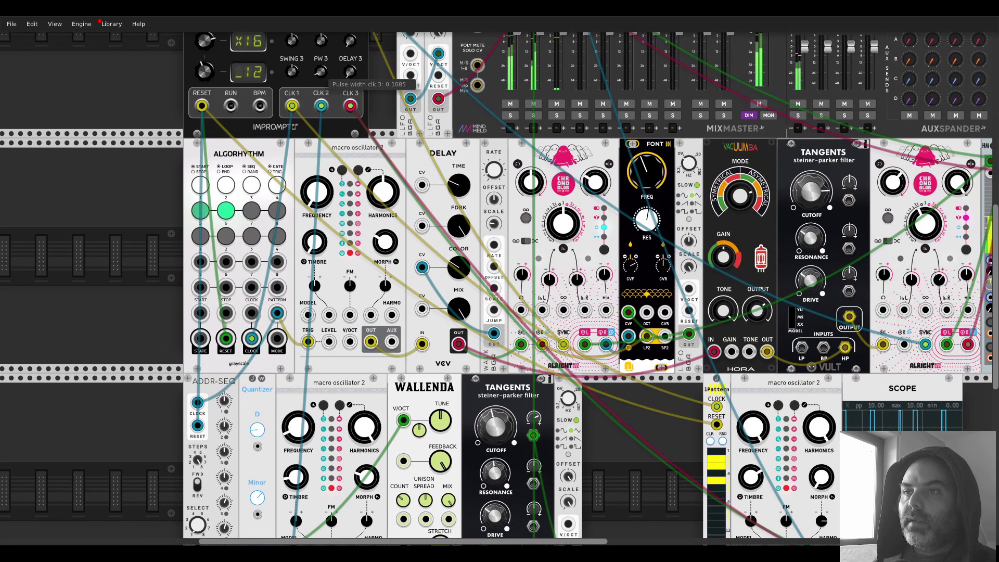
pyautogui.scroll(-4, 368, 257)
pyautogui.hscroll(7, 367, 257)
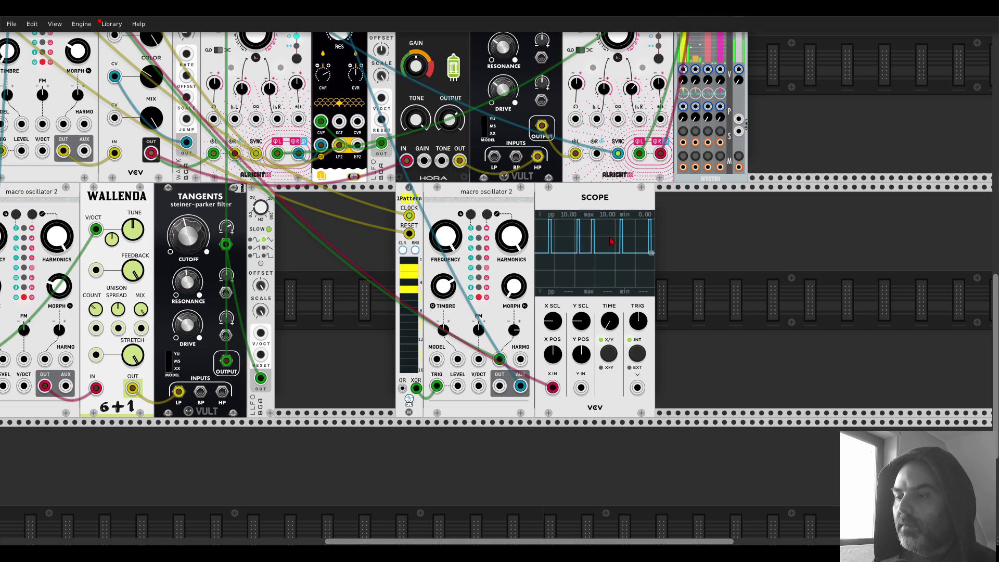
# Try a clock 3 ratio of /3, set it to /2, and check the pulses on the Scope
pyautogui.scroll(4, 326, 228)
pyautogui.hscroll(-5, 326, 228)
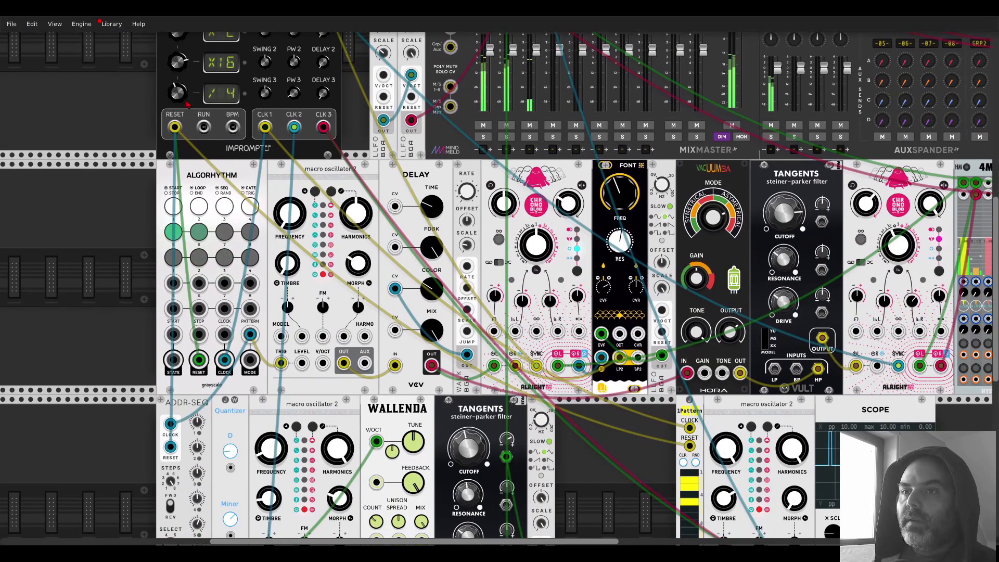
pyautogui.scroll(-4, 413, 283)
pyautogui.hscroll(5, 413, 283)
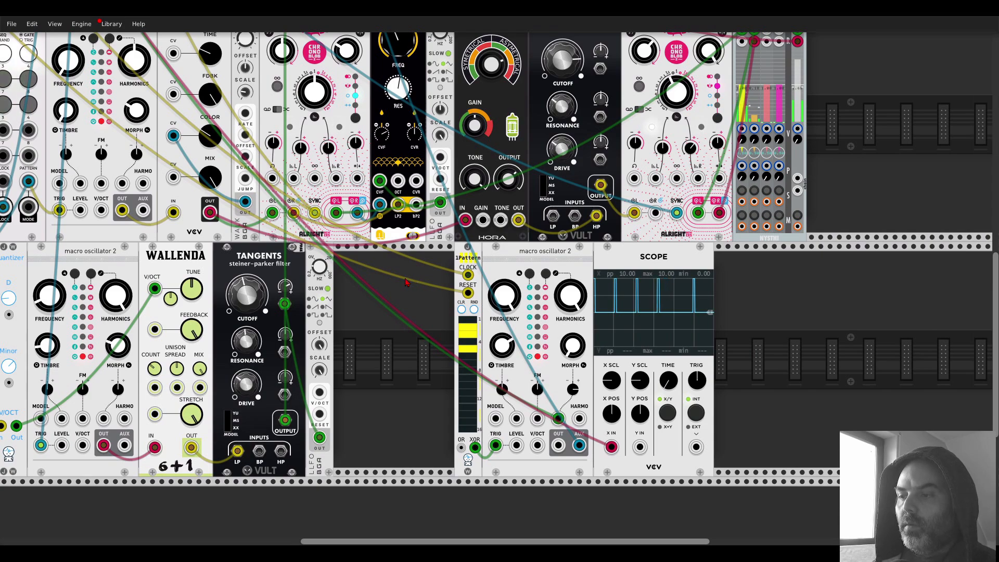
pyautogui.moveTo(406, 283); pyautogui.dragTo(652, 451)
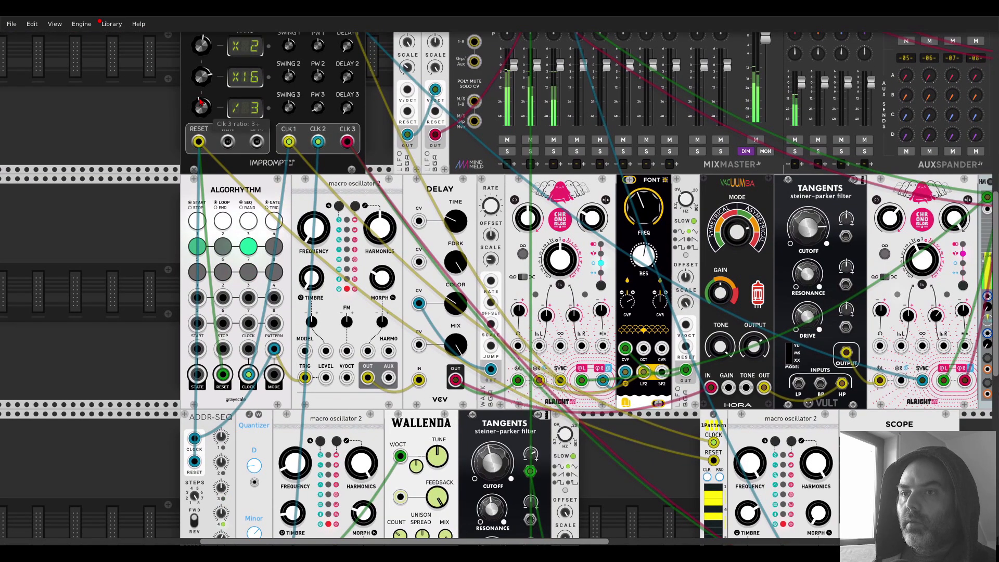
pyautogui.moveTo(201, 107); pyautogui.dragTo(201, 105)
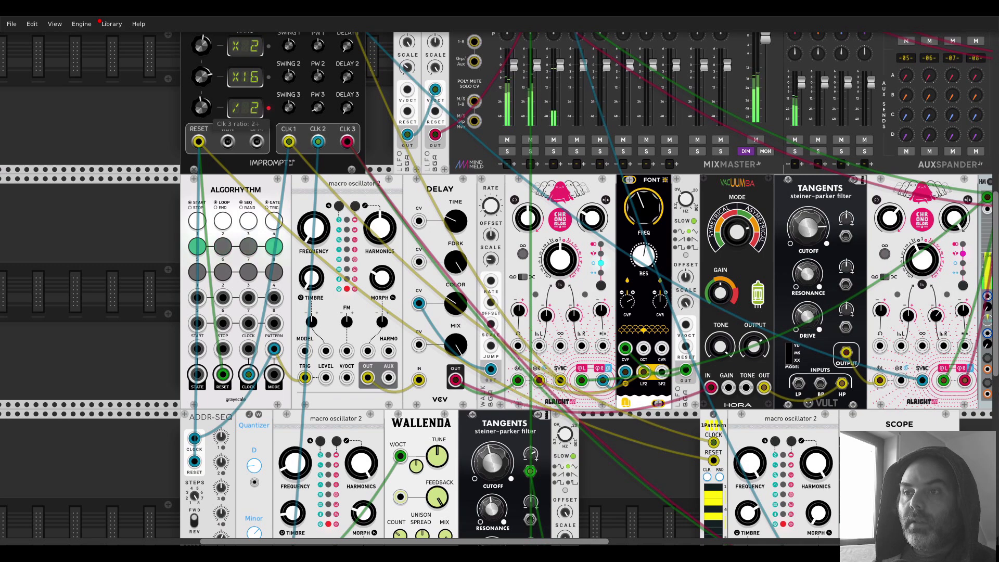
pyautogui.moveTo(626, 450); pyautogui.dragTo(391, 265)
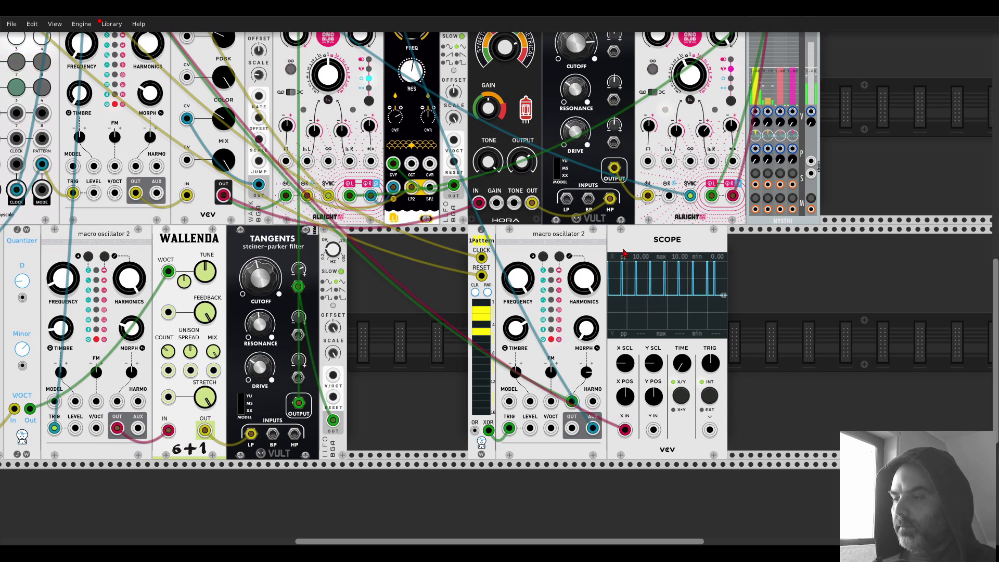
# Delete the Scope and move 1Pattern and its Macro Oscillator 2 closer to the LLFO in the same row
pyautogui.press('Delete')
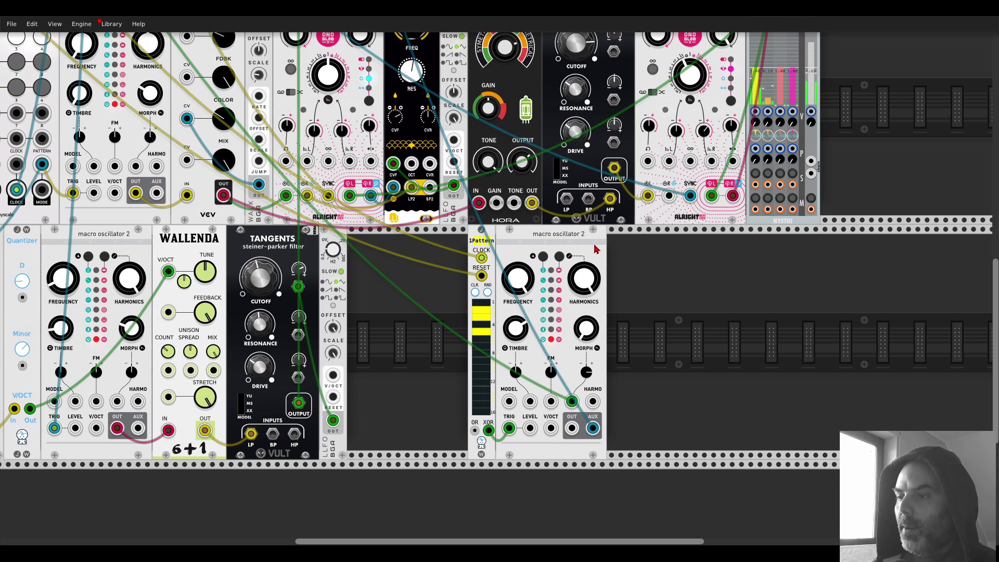
pyautogui.moveTo(592, 249); pyautogui.dragTo(561, 249)
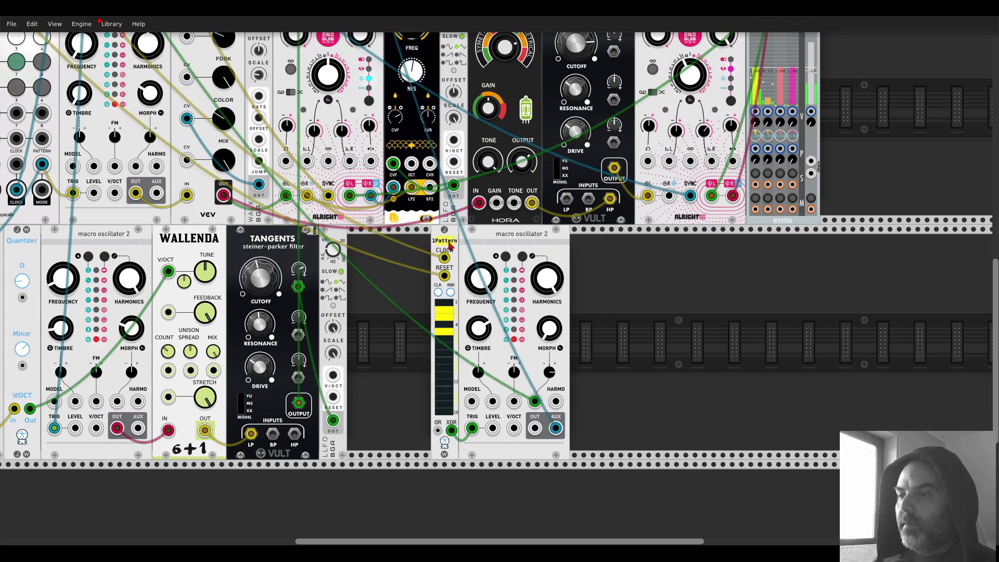
pyautogui.moveTo(484, 240); pyautogui.dragTo(466, 237)
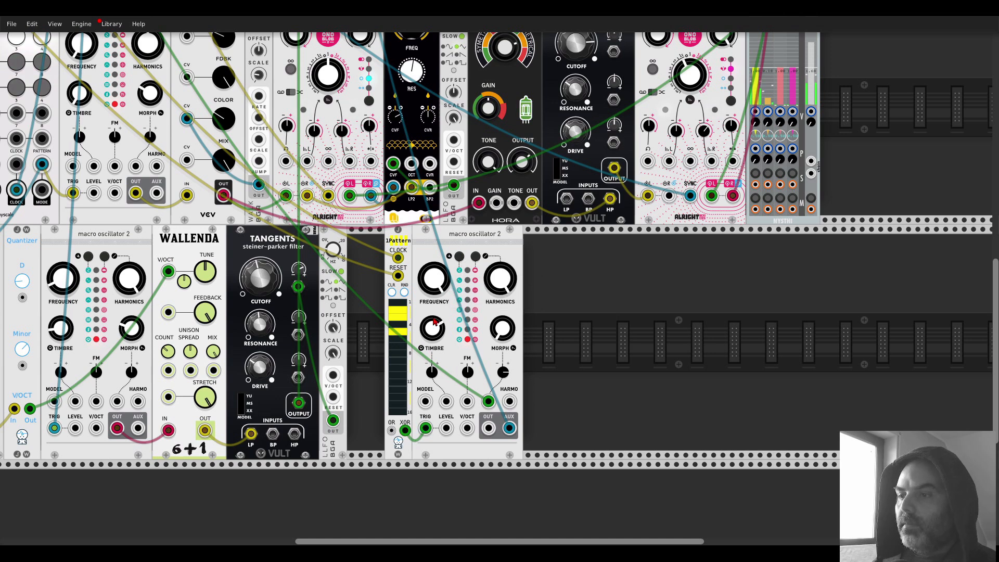
# Set the 1Pattern-triggered oscillator's timbre to 32.6%
pyautogui.moveTo(432, 328); pyautogui.dragTo(432, 312)
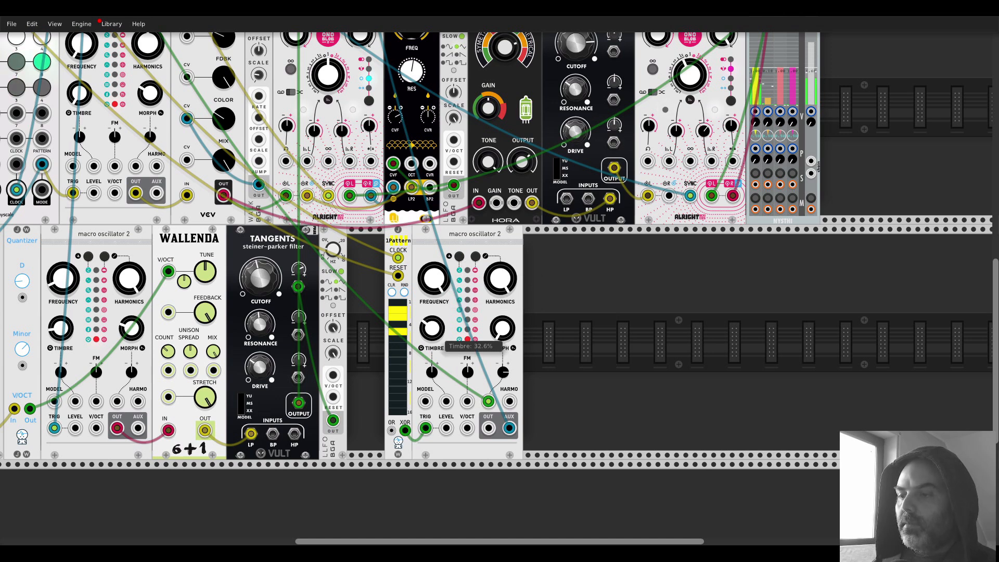
pyautogui.moveTo(509, 428)
pyautogui.mouseDown()
pyautogui.moveTo(488, 428)
pyautogui.moveTo(509, 427)
pyautogui.mouseUp()
# Add a Grayscale Supercell beside the third Macro Oscillator 2 and feed the oscillator's AUX output into its LEFT input
pyautogui.rightClick(572, 342)
pyautogui.write('super')
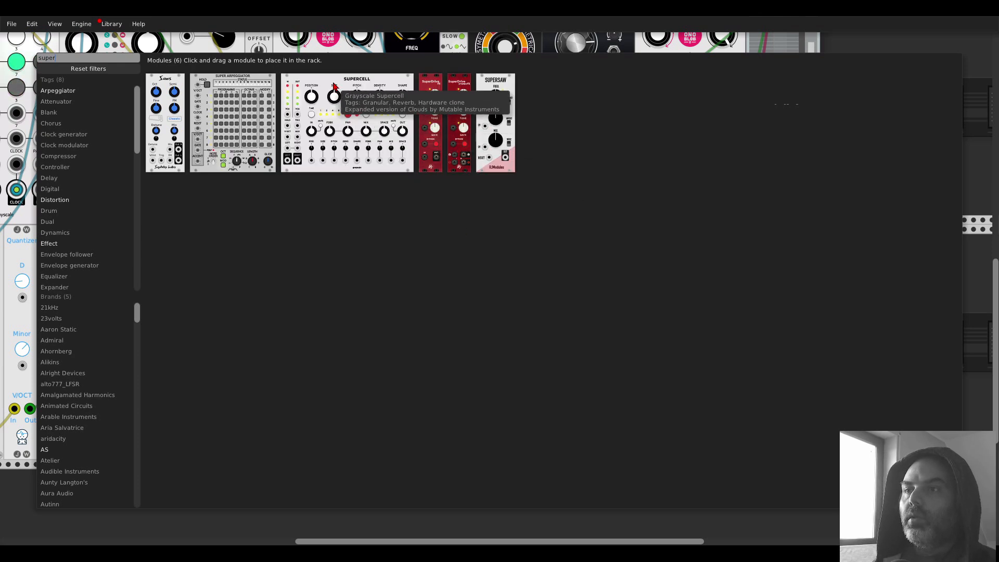
pyautogui.click(396, 125)
pyautogui.moveTo(510, 429); pyautogui.dragTo(538, 402)
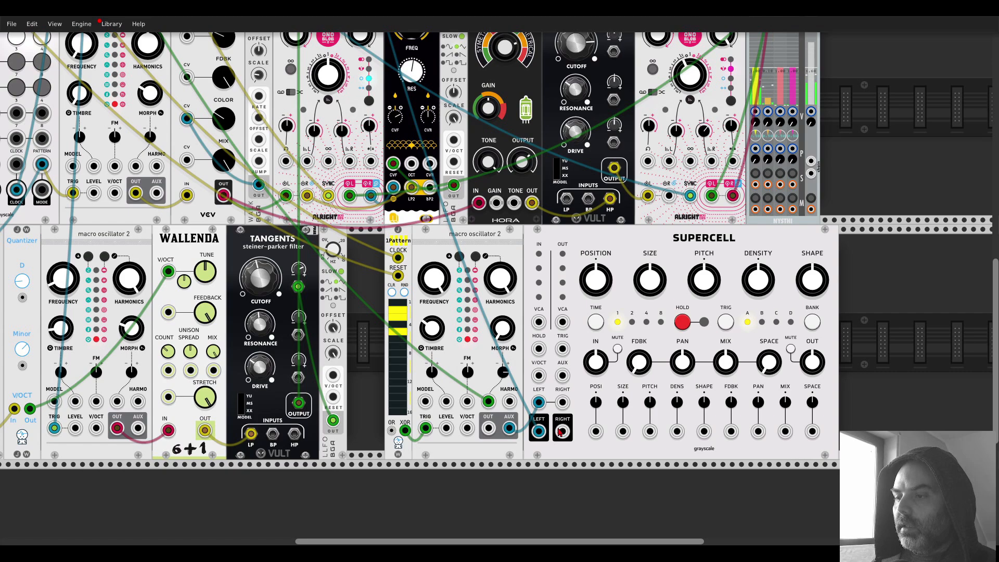
# Connect Supercell's RIGHT output to the R input of MixMaster channel 3
pyautogui.scroll(-2, 559, 431)
pyautogui.scroll(5, 321, 122)
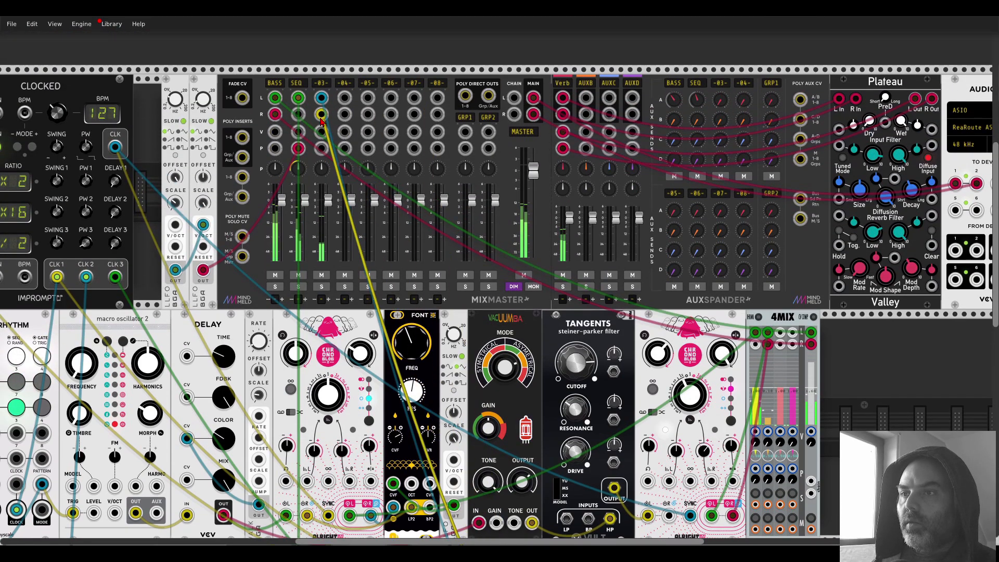
pyautogui.scroll(-2, 321, 121)
pyautogui.scroll(3, 612, 259)
# Switch Supercell to the Looping delay mode
pyautogui.rightClick(613, 259)
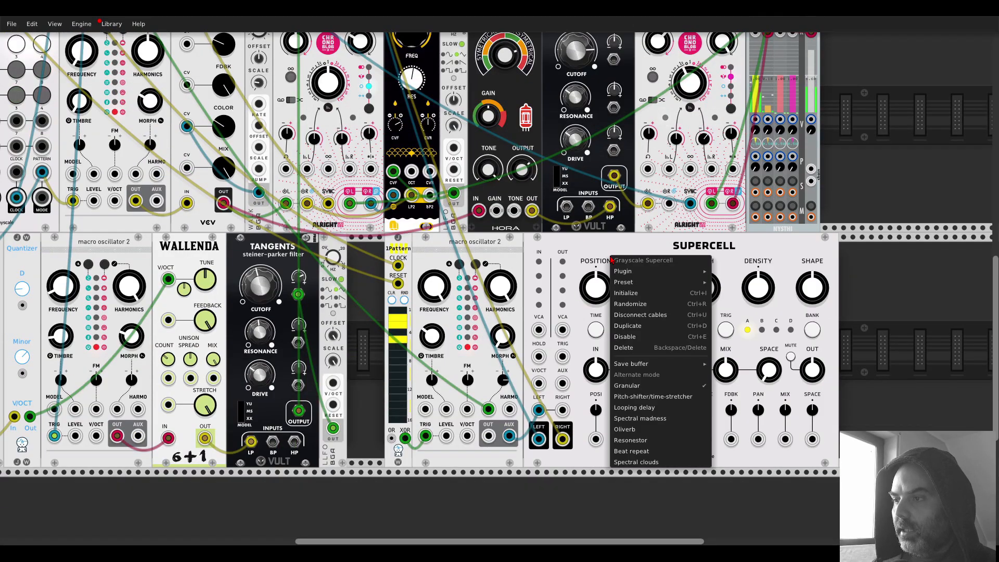
pyautogui.click(616, 408)
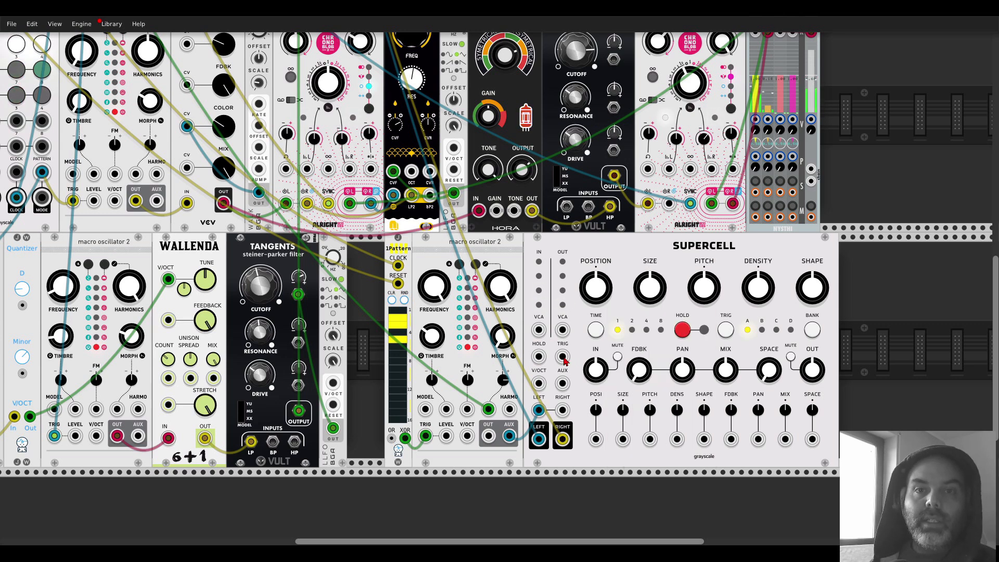
# Connect Supercell's TRIG input to a clock output on Clocked
pyautogui.moveTo(562, 356); pyautogui.dragTo(180, 142)
pyautogui.scroll(4, 529, 257)
pyautogui.scroll(-7, 528, 258)
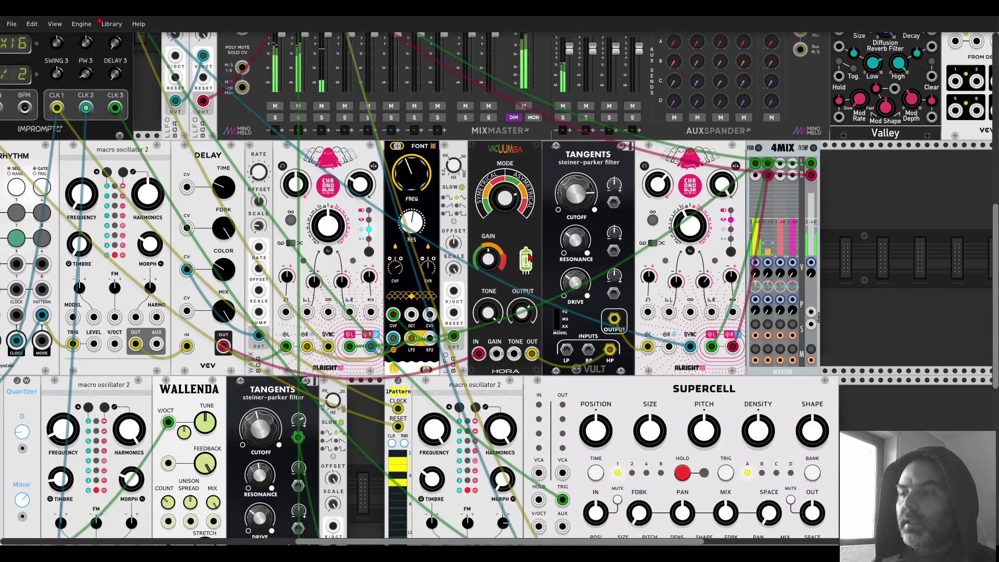
pyautogui.scroll(-1, 529, 257)
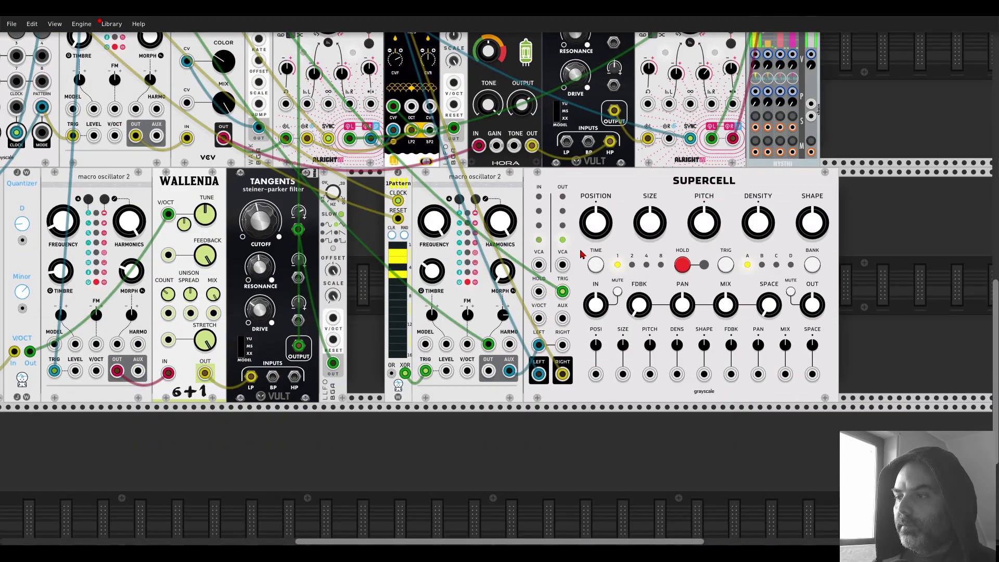
# Set Supercell's Position to about 0.40 and raise its feedback and pan
pyautogui.scroll(5, 469, 208)
pyautogui.hscroll(-1, 469, 208)
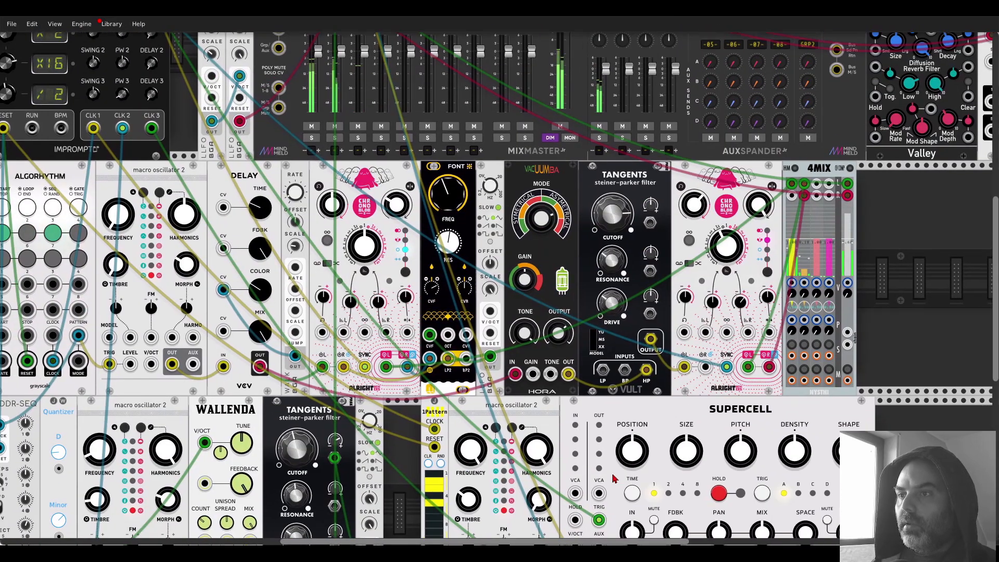
pyautogui.scroll(-5, 475, 323)
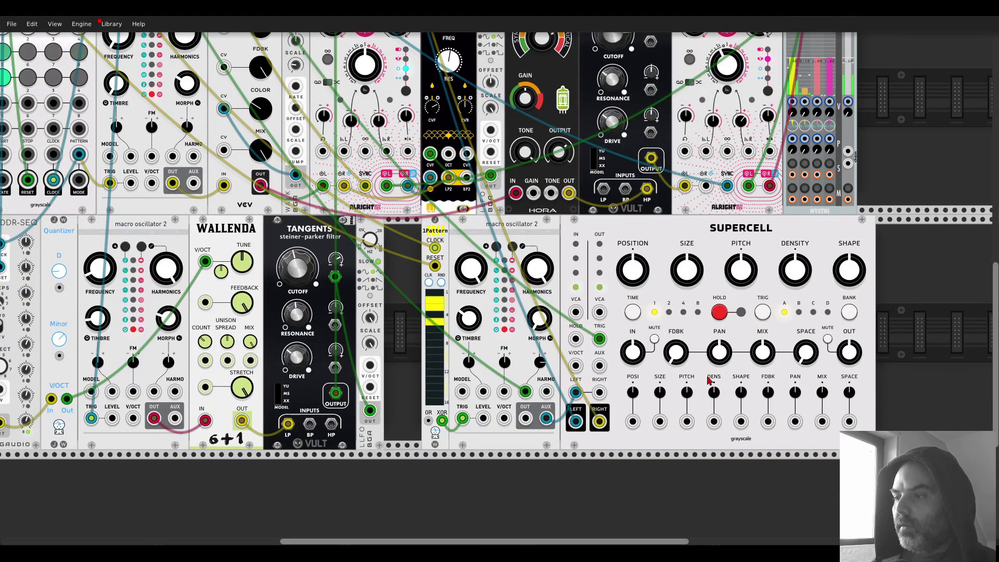
pyautogui.hscroll(4, 475, 323)
pyautogui.hscroll(1, 624, 234)
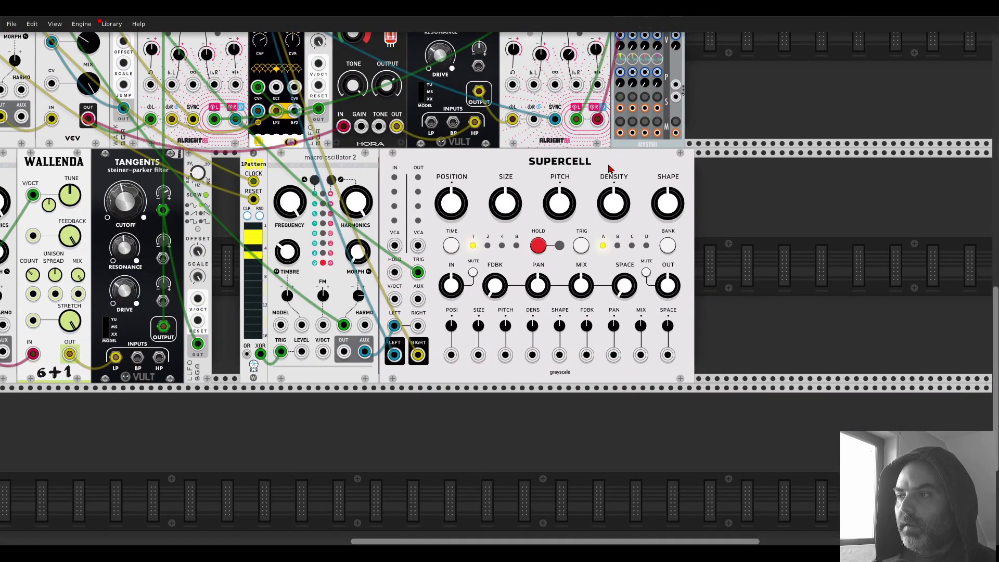
pyautogui.scroll(2, 651, 283)
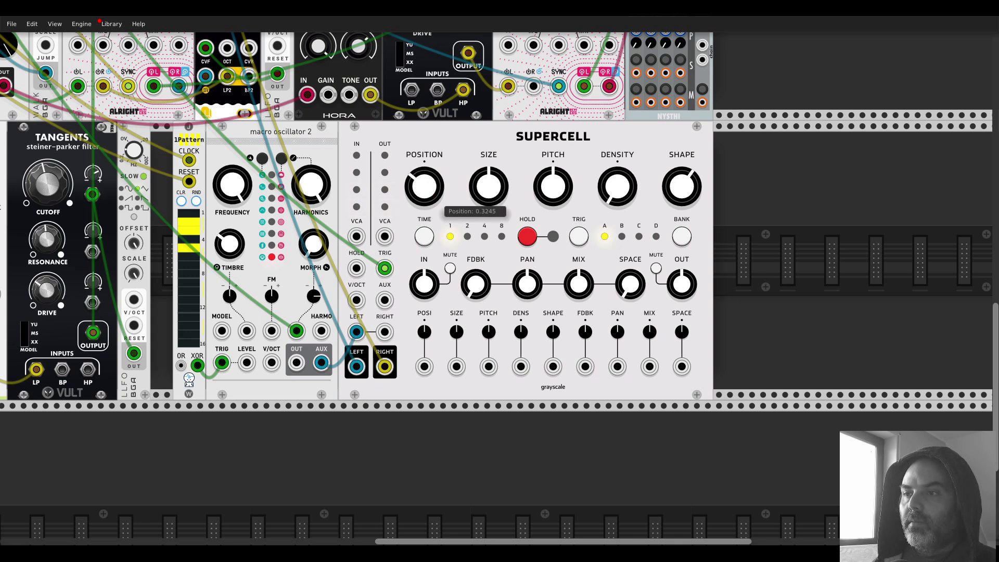
pyautogui.scroll(1, 430, 194)
pyautogui.moveTo(428, 211); pyautogui.dragTo(428, 221)
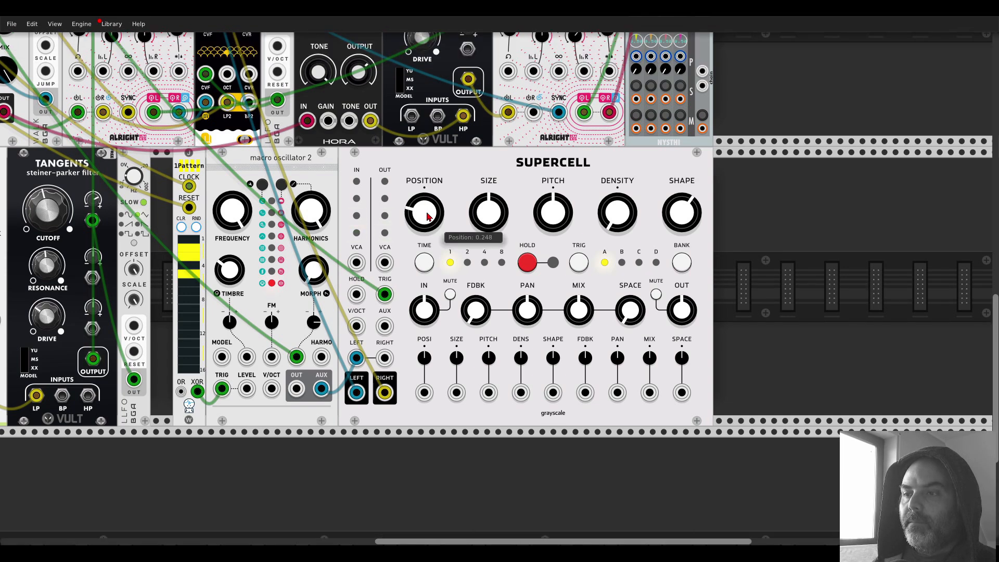
pyautogui.moveTo(427, 216)
pyautogui.mouseDown()
pyautogui.moveTo(426, 198)
pyautogui.moveTo(427, 217)
pyautogui.mouseUp()
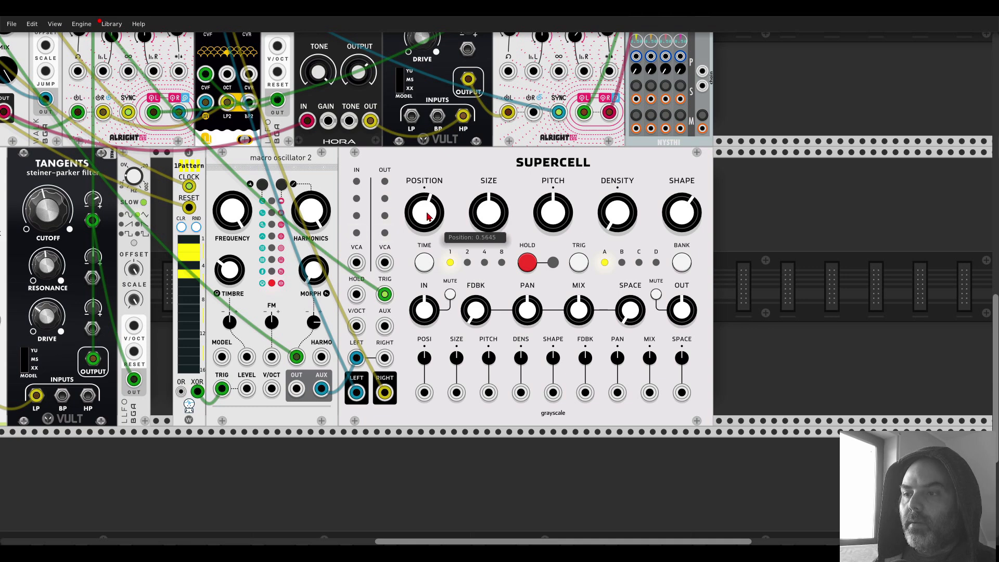
pyautogui.moveTo(476, 310); pyautogui.dragTo(527, 292)
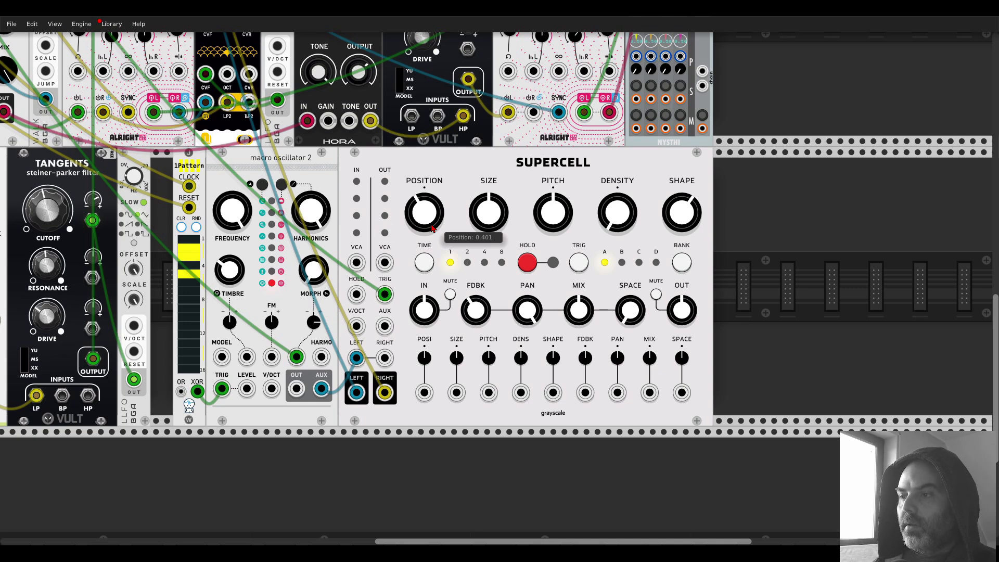
# Try Supercell's Pitch at 1, reset it to the default, and raise the Space amount
pyautogui.moveTo(553, 212); pyautogui.dragTo(553, 192)
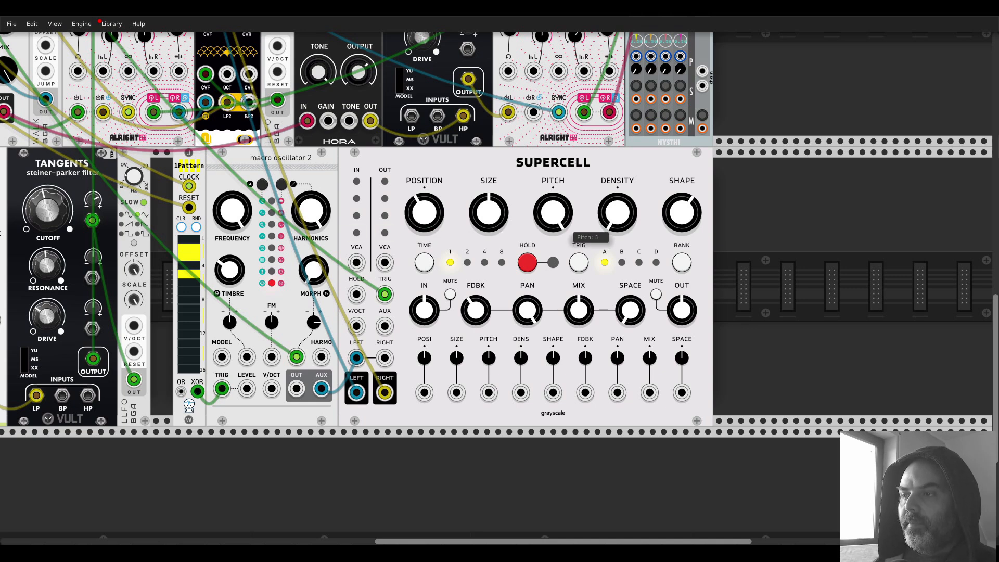
pyautogui.doubleClick(561, 218)
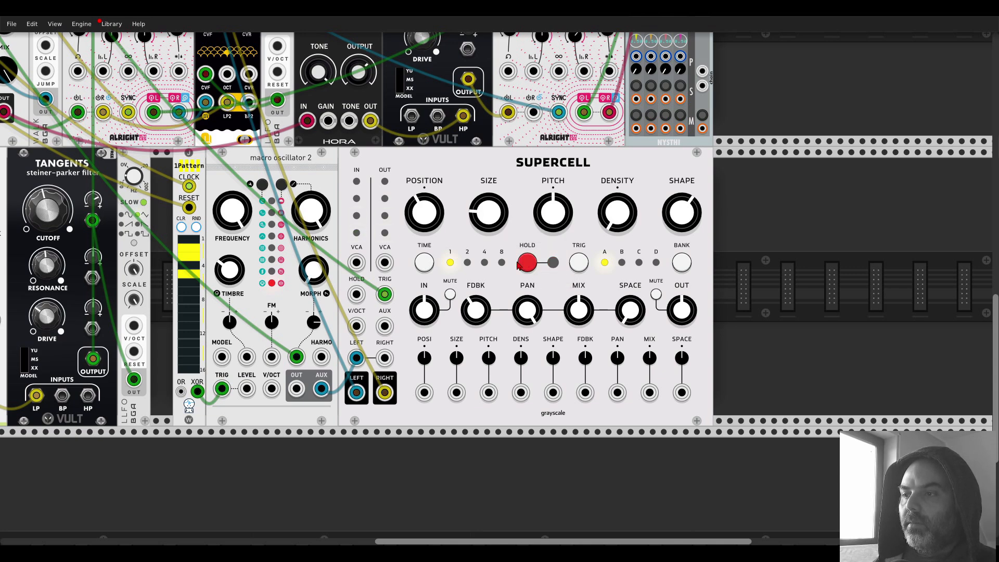
pyautogui.click(524, 266)
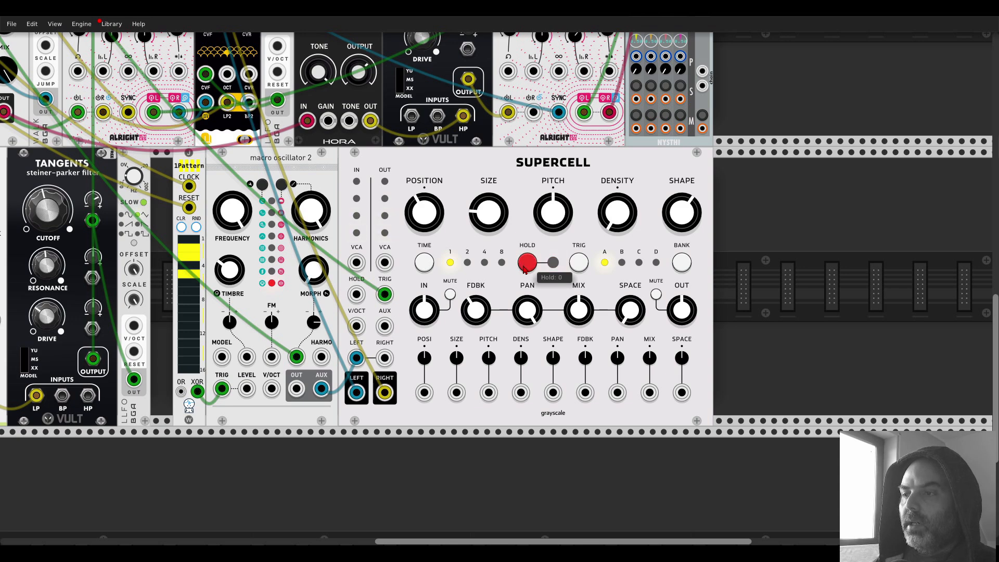
pyautogui.moveTo(631, 318); pyautogui.dragTo(631, 250)
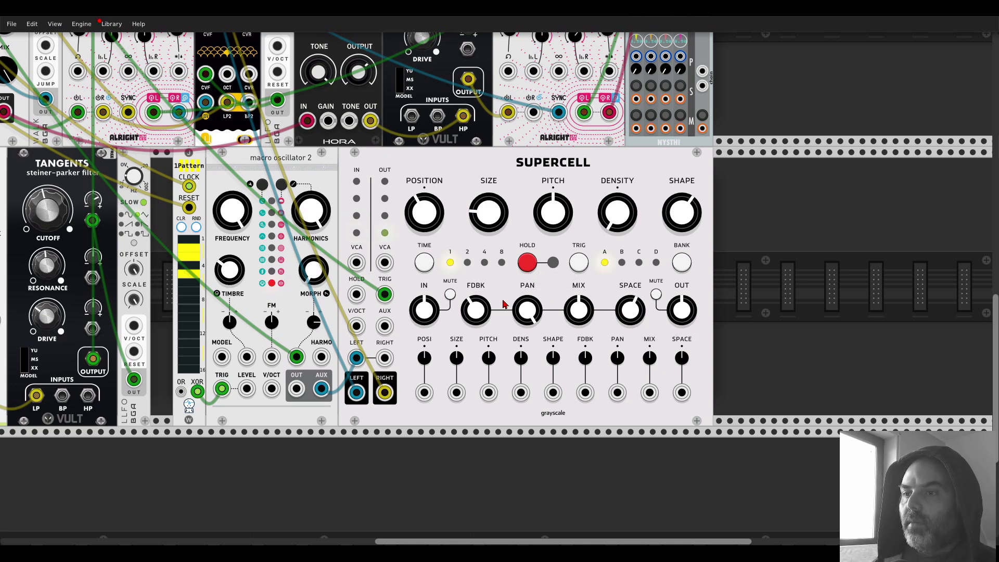
# Make room beside 1Pattern and add a Bogaudio RGATE module there
pyautogui.moveTo(343, 178); pyautogui.dragTo(574, 215)
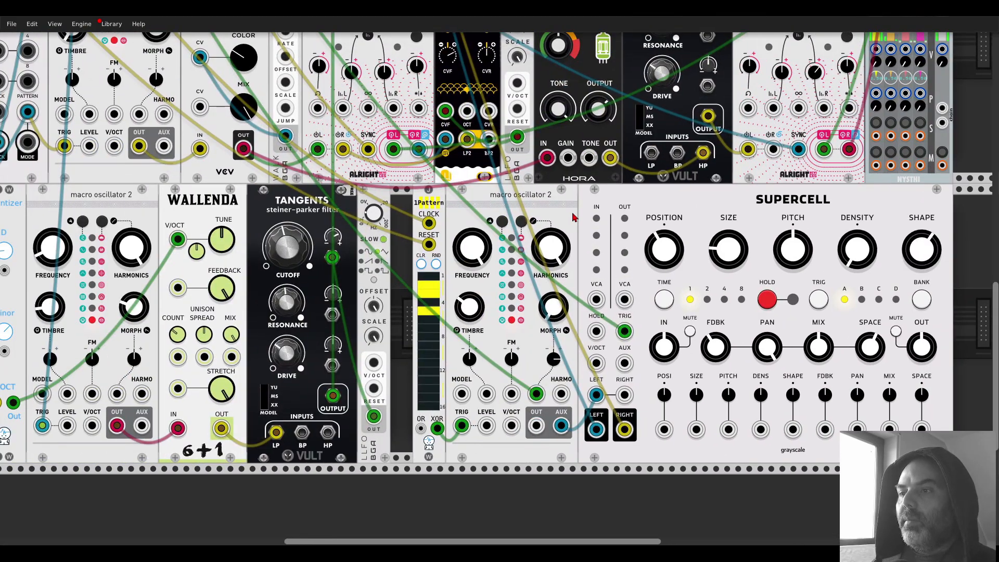
pyautogui.scroll(-2, 573, 215)
pyautogui.moveTo(495, 207); pyautogui.dragTo(518, 236)
pyautogui.rightClick(473, 261)
pyautogui.write('r')
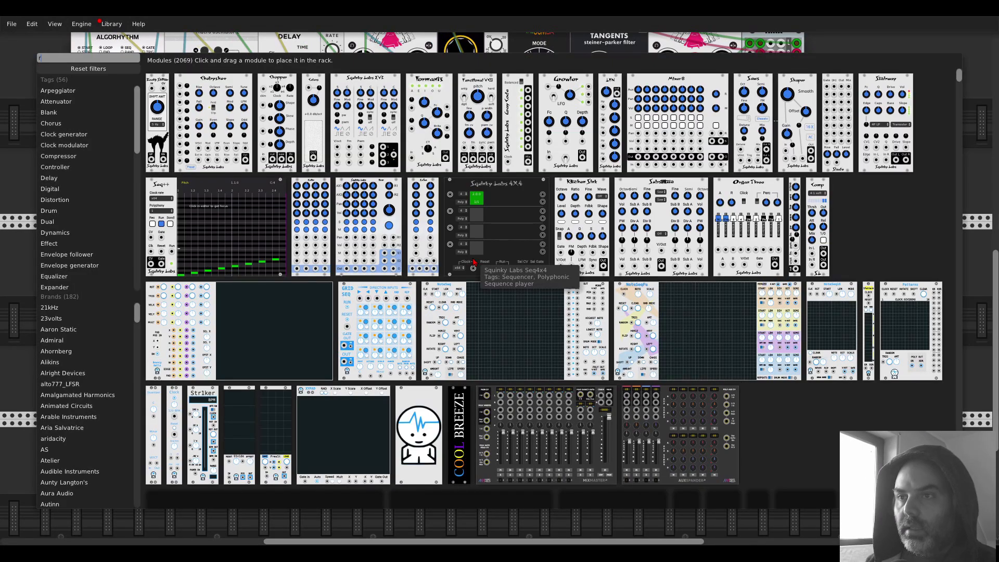
pyautogui.write('gate')
pyautogui.click(211, 88)
pyautogui.click(498, 301)
# Route 1Pattern's clock through RGATE, patching RGATE's CLOCK and RESET inputs and its GATE output to 1Pattern's CLOCK
pyautogui.moveTo(527, 249); pyautogui.dragTo(488, 378)
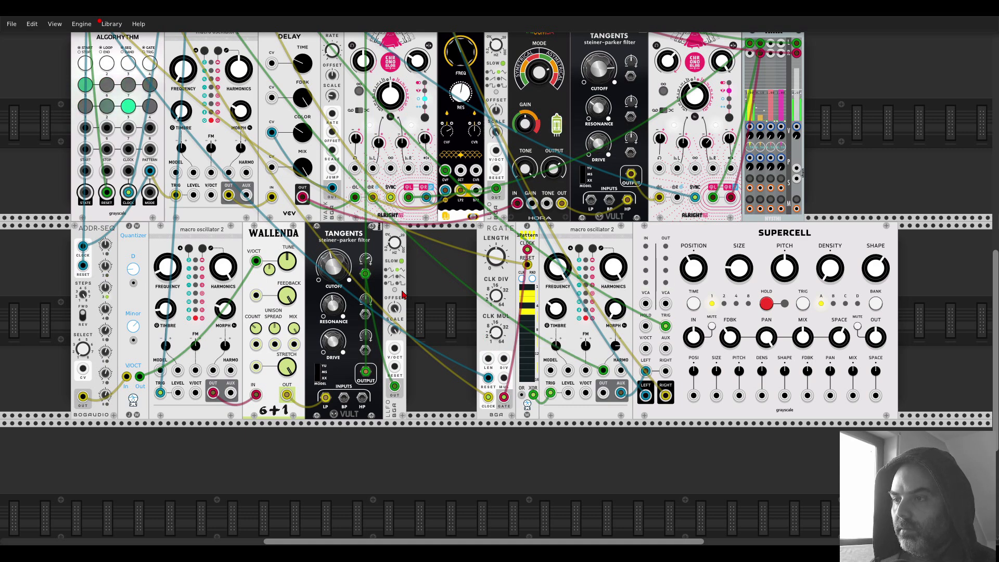
pyautogui.scroll(9, 446, 310)
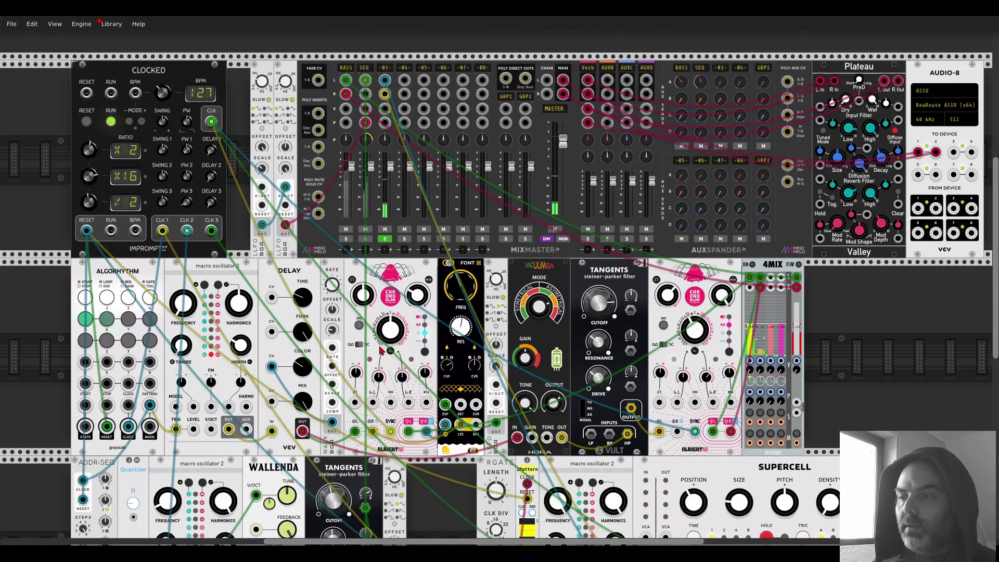
pyautogui.scroll(-7, 382, 350)
# Move RGATE, 1Pattern, the third oscillator and Supercell closer to the LLFO to close the gap
pyautogui.moveTo(478, 362); pyautogui.dragTo(350, 286)
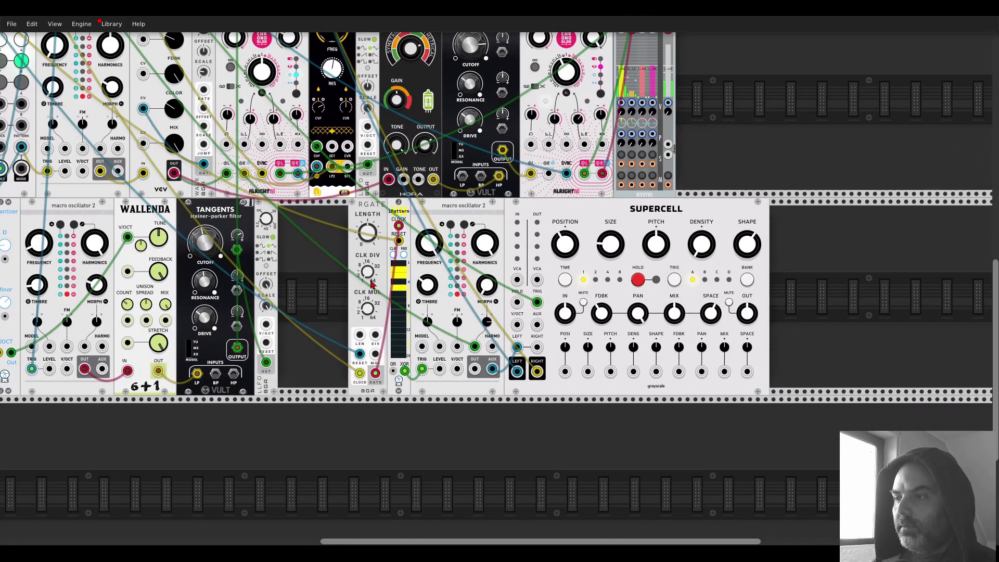
pyautogui.moveTo(658, 210); pyautogui.dragTo(596, 210)
pyautogui.moveTo(307, 207); pyautogui.dragTo(315, 209)
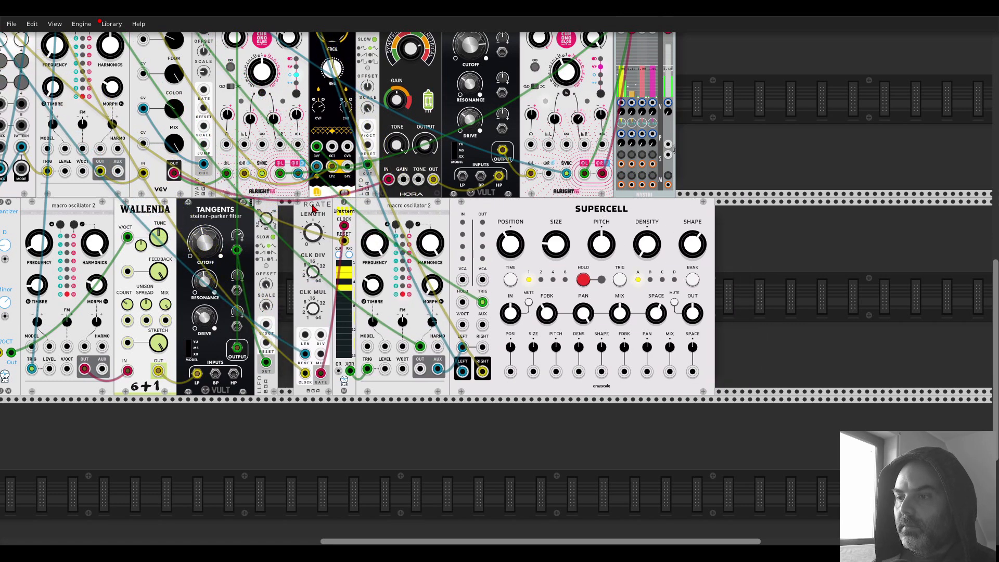
# Lower Supercell's Position and adjust its Mix level
pyautogui.moveTo(509, 245)
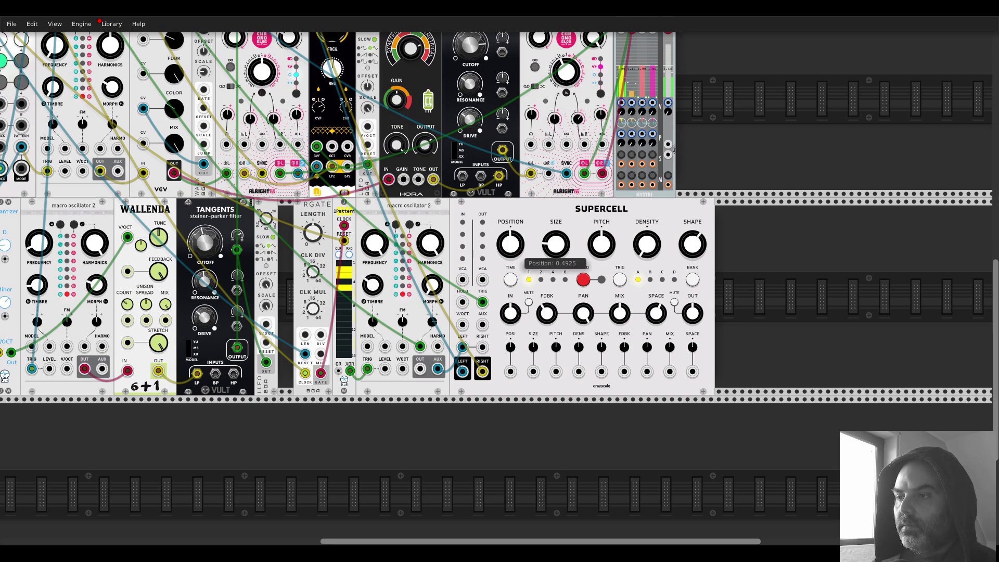
pyautogui.moveTo(508, 244); pyautogui.dragTo(508, 245)
pyautogui.moveTo(615, 311); pyautogui.dragTo(615, 311)
# Name MixMaster channel 3 HATS
pyautogui.scroll(5, 615, 311)
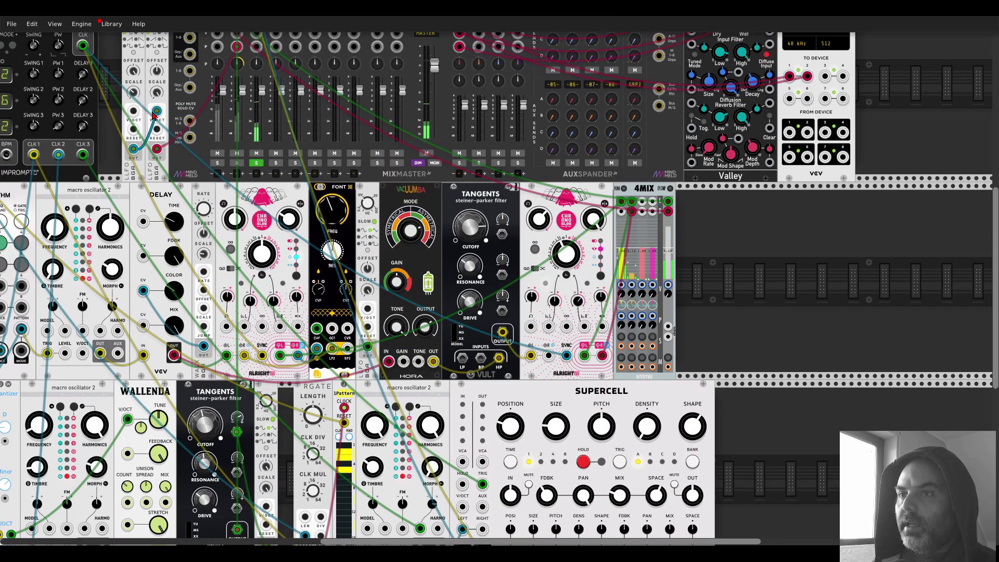
pyautogui.scroll(3, 155, 114)
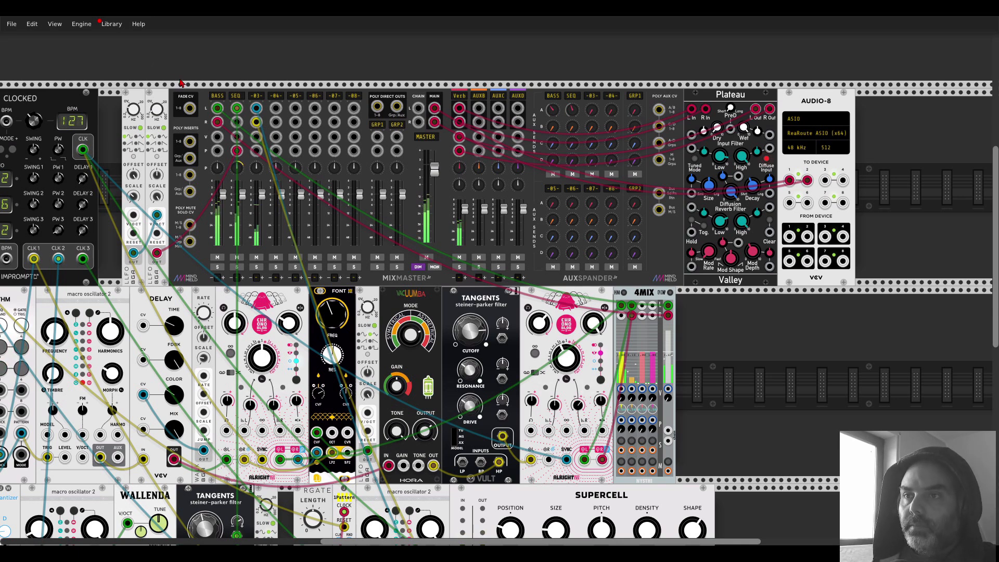
pyautogui.write('HATS')
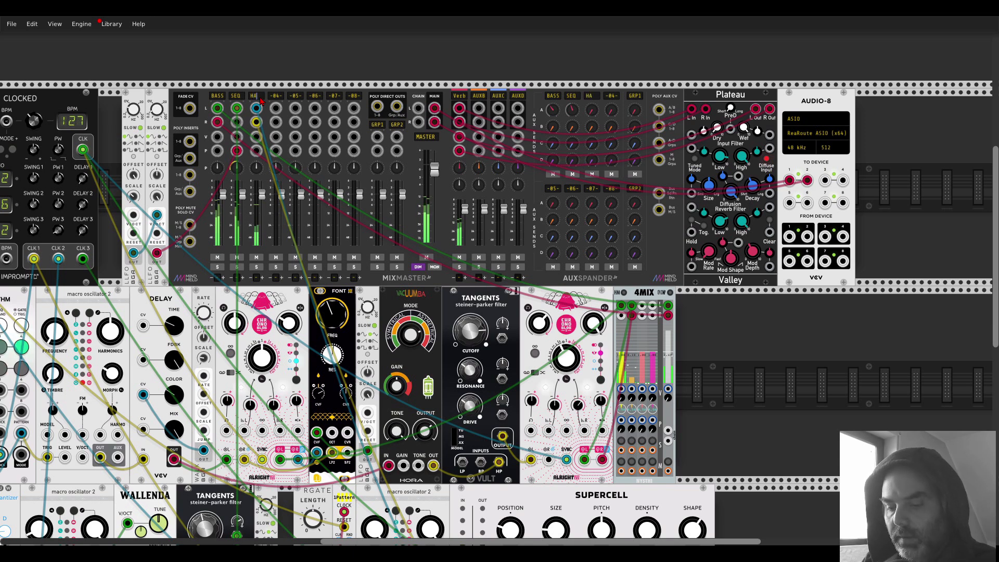
pyautogui.press('Return')
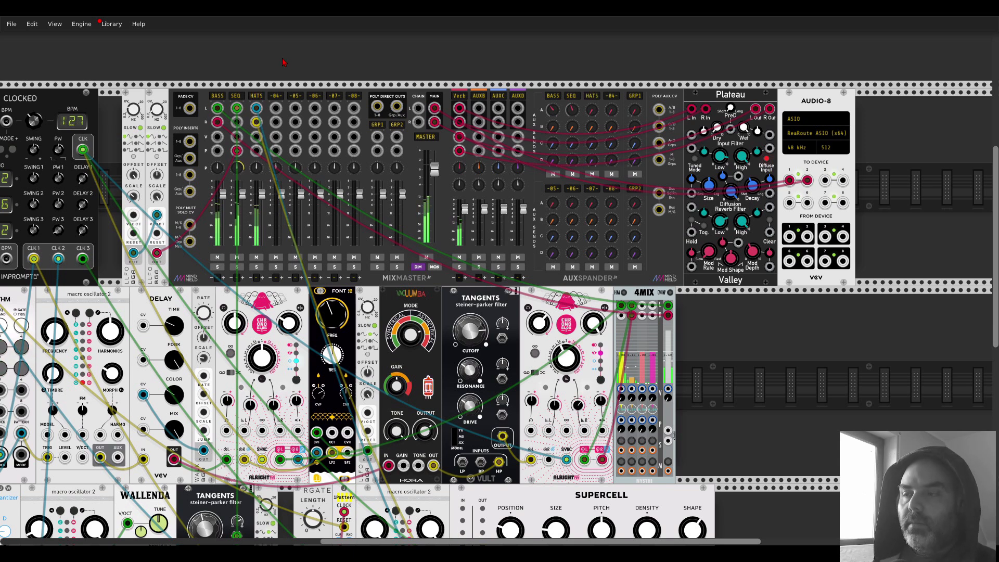
# Adjust the HATS channel's reverb send on AuxSpander
pyautogui.moveTo(238, 77); pyautogui.dragTo(314, 49)
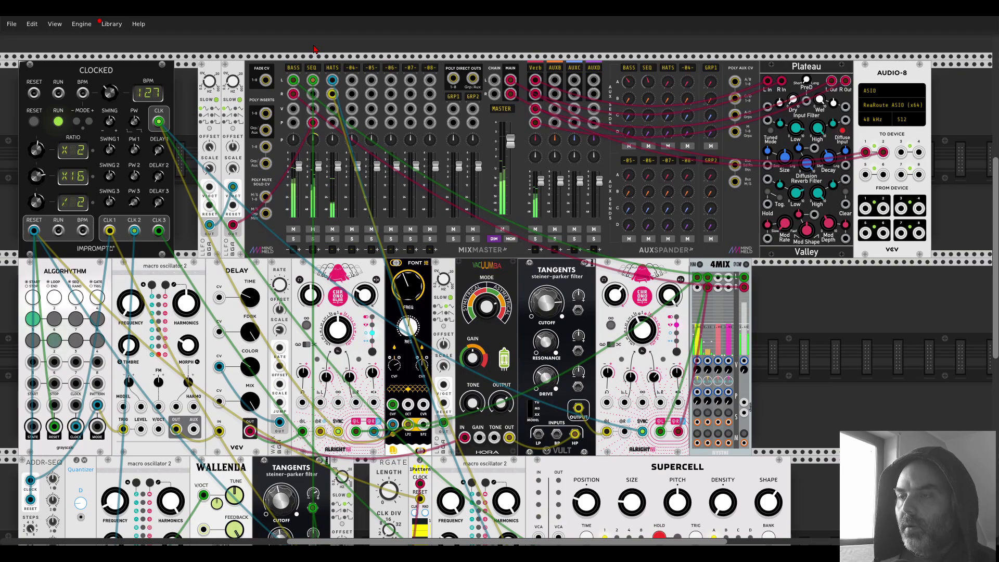
pyautogui.scroll(-4, 314, 49)
pyautogui.scroll(4, 669, 84)
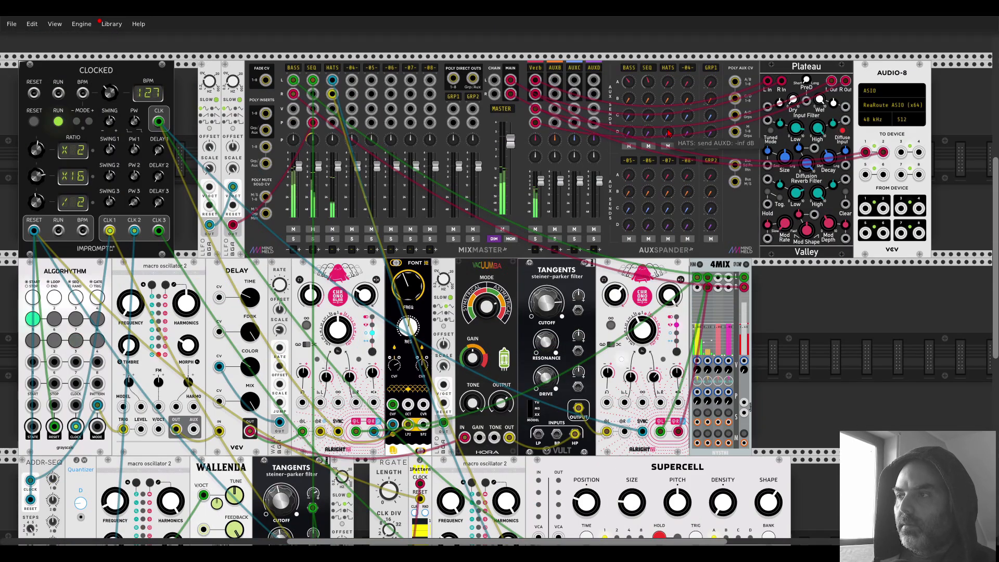
pyautogui.moveTo(668, 82); pyautogui.dragTo(667, 85)
# Set Supercell's Density to 0 and raise its Pitch to about 0.76
pyautogui.scroll(-4, 686, 164)
pyautogui.hscroll(2, 686, 164)
pyautogui.scroll(-1, 686, 164)
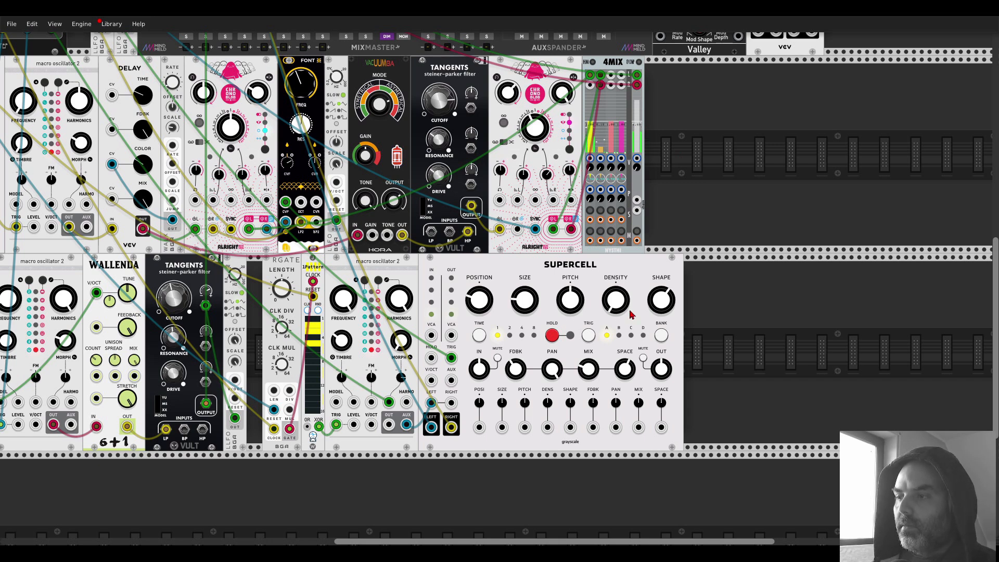
pyautogui.moveTo(615, 311); pyautogui.dragTo(616, 322)
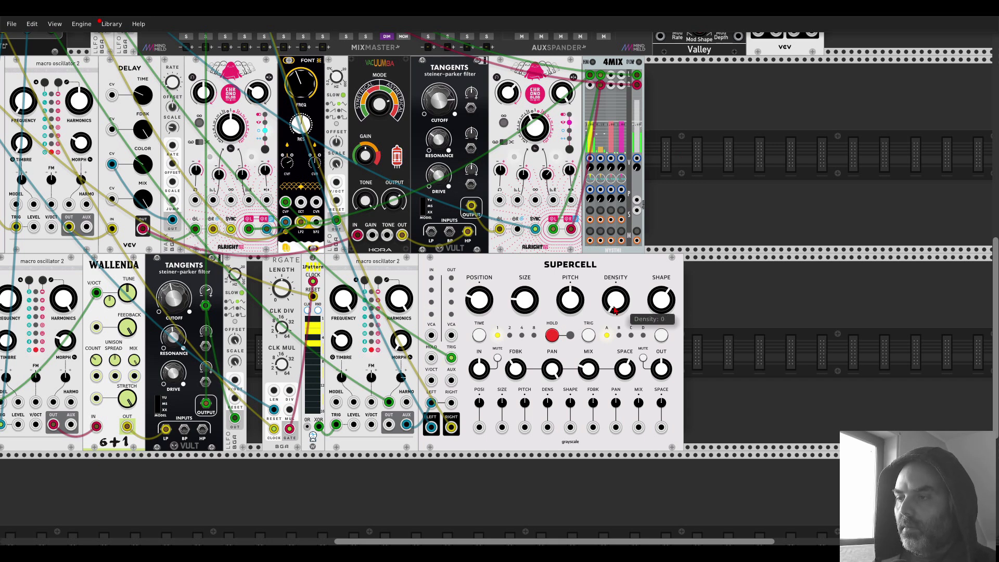
pyautogui.scroll(5, 615, 307)
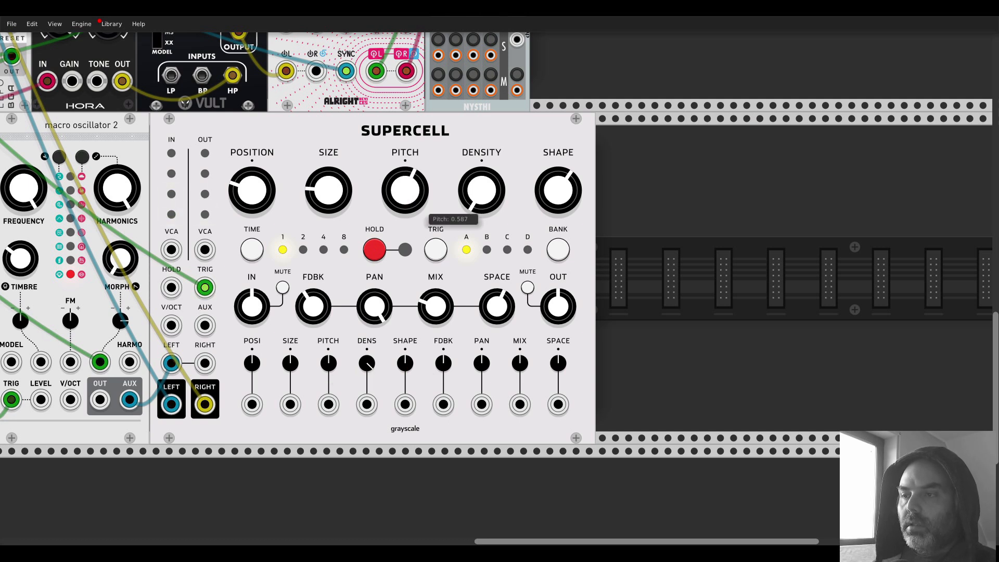
pyautogui.moveTo(421, 207); pyautogui.dragTo(421, 210)
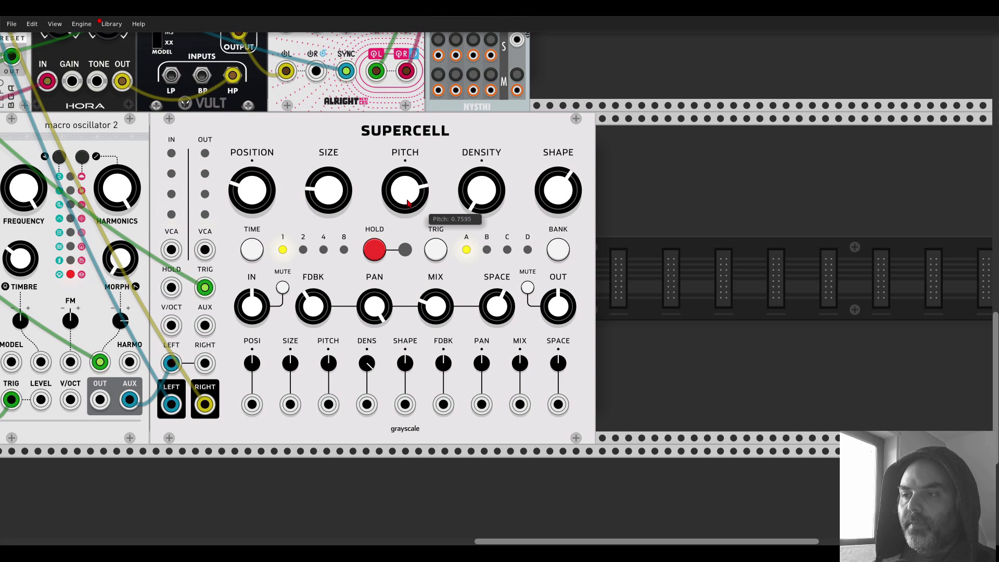
# Reset Supercell's Pitch knob to its default and slide the module away from macro oscillator 2 to free up space
pyautogui.doubleClick(422, 210)
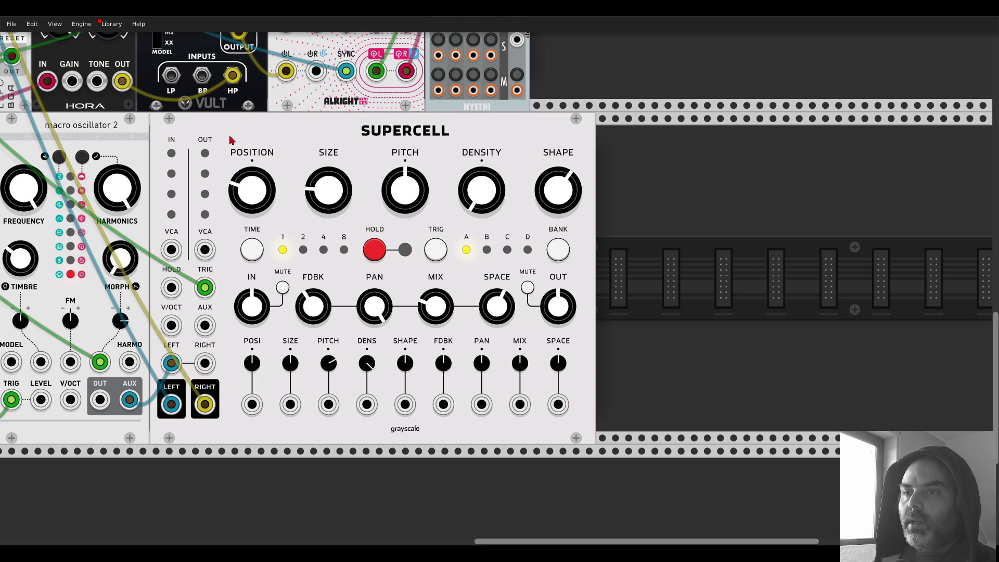
pyautogui.moveTo(230, 138); pyautogui.dragTo(336, 140)
# Search the module library for "chances" and place the Chances module between macro oscillator 2 and Supercell
pyautogui.rightClick(205, 229)
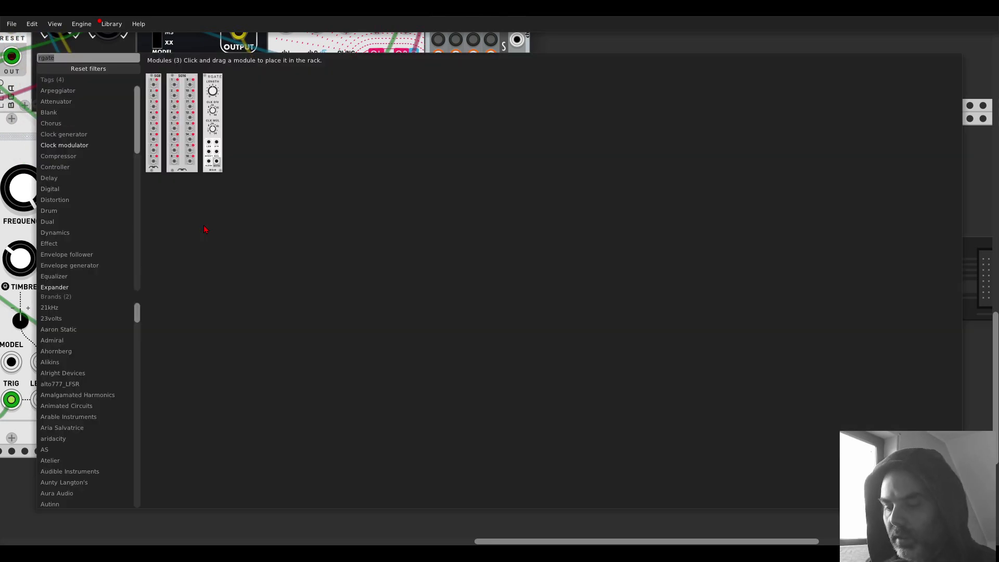
pyautogui.write('chances')
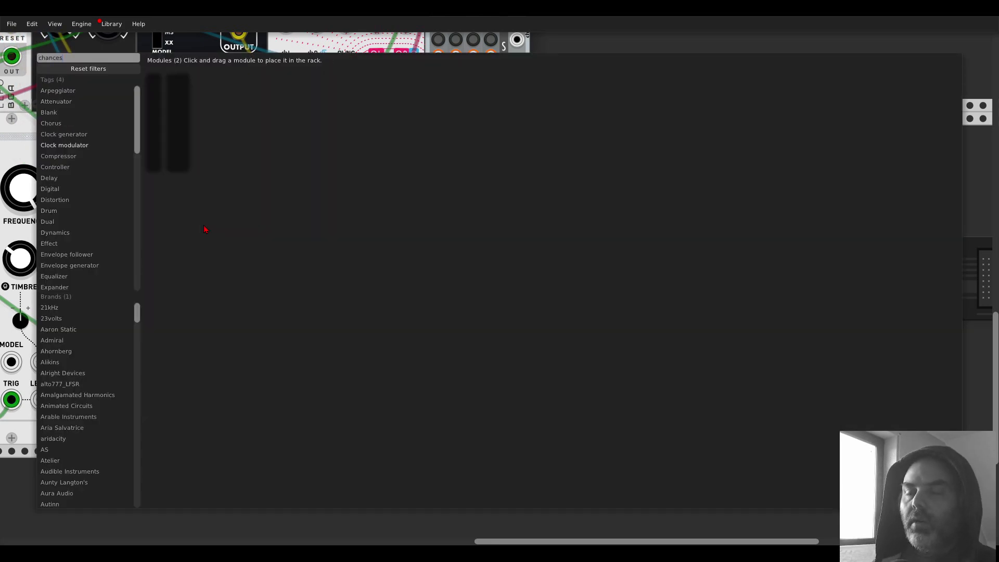
pyautogui.moveTo(154, 111); pyautogui.dragTo(183, 148)
pyautogui.moveTo(235, 175); pyautogui.dragTo(474, 146)
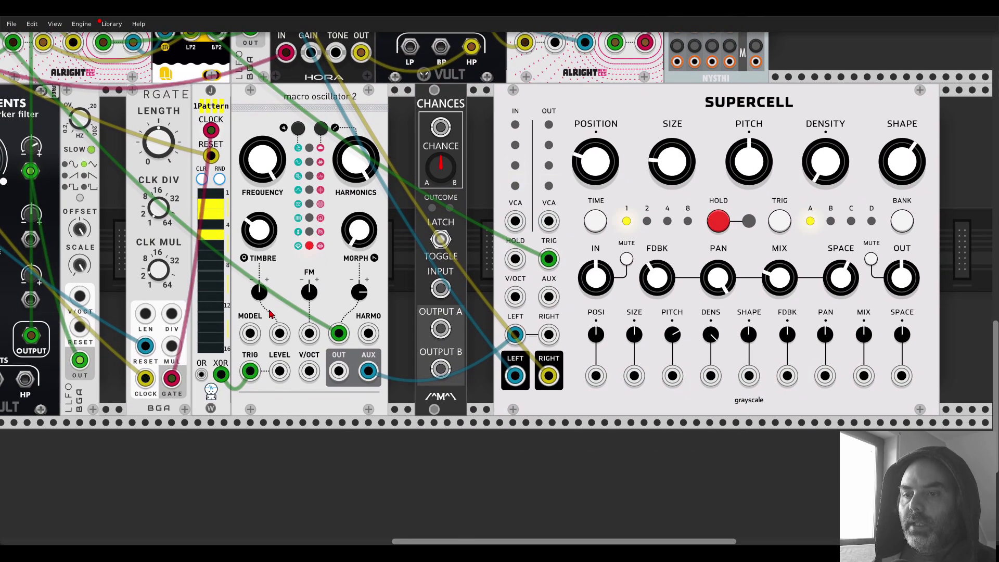
# Patch 1Pattern's OR output into the Chances input, and Chances Output A into Supercell's Hold input
pyautogui.moveTo(202, 374); pyautogui.dragTo(430, 301)
pyautogui.hscroll(5, 365, 312)
pyautogui.moveTo(303, 327); pyautogui.dragTo(377, 257)
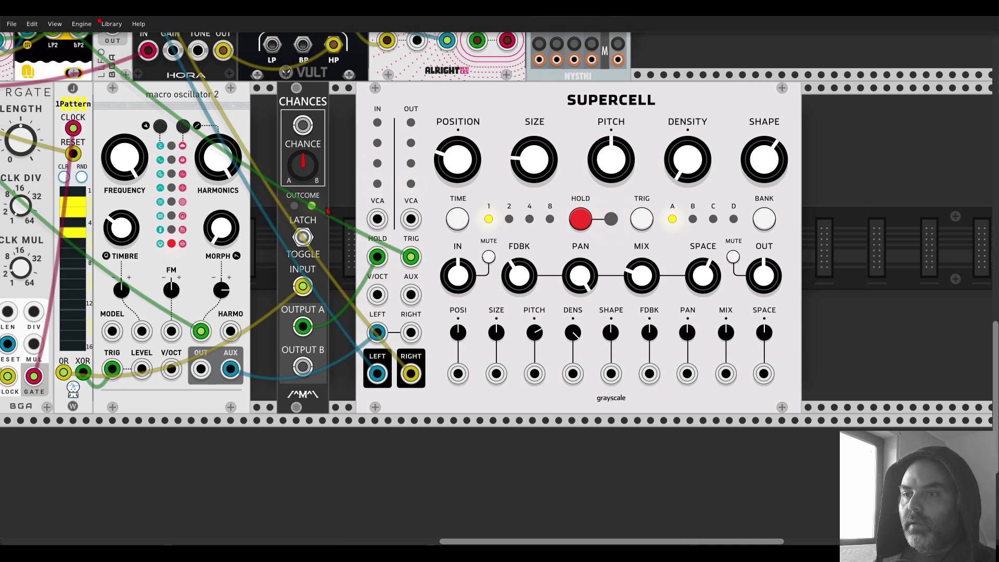
# Try feeding the Chances input from RGATE's gate output before reconnecting it to 1Pattern's OR output
pyautogui.hscroll(-6, 331, 177)
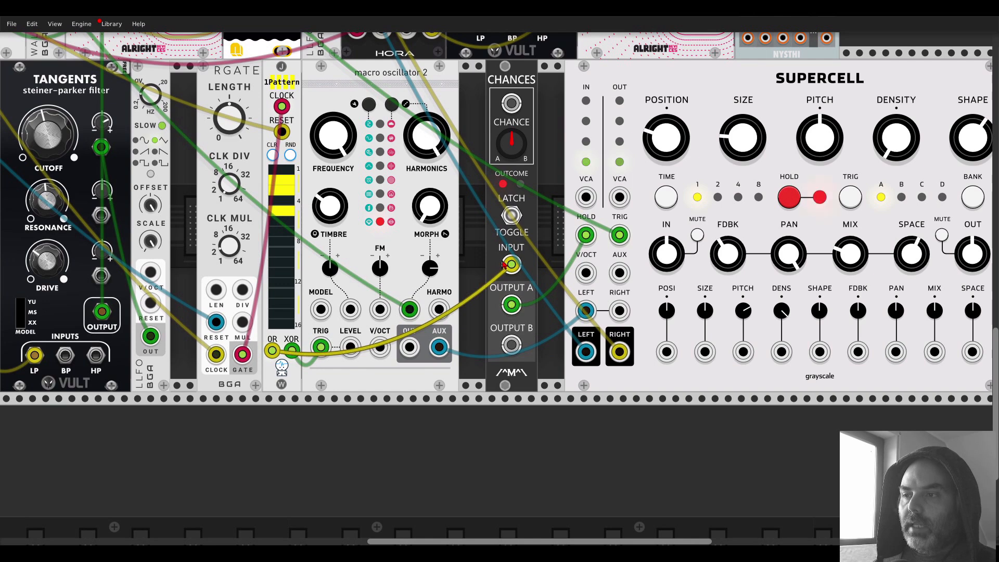
pyautogui.moveTo(511, 266); pyautogui.dragTo(243, 354)
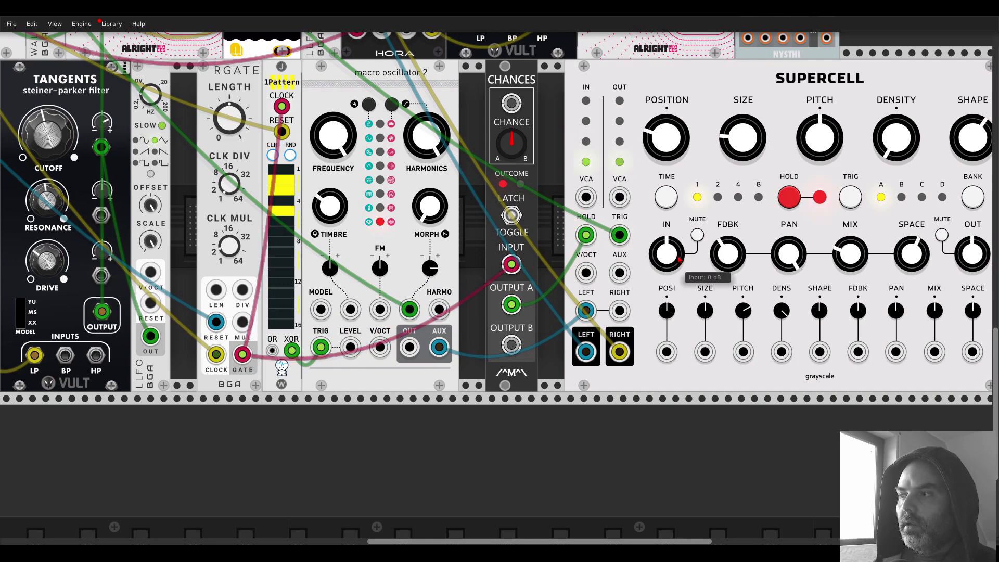
pyautogui.moveTo(512, 265); pyautogui.dragTo(272, 350)
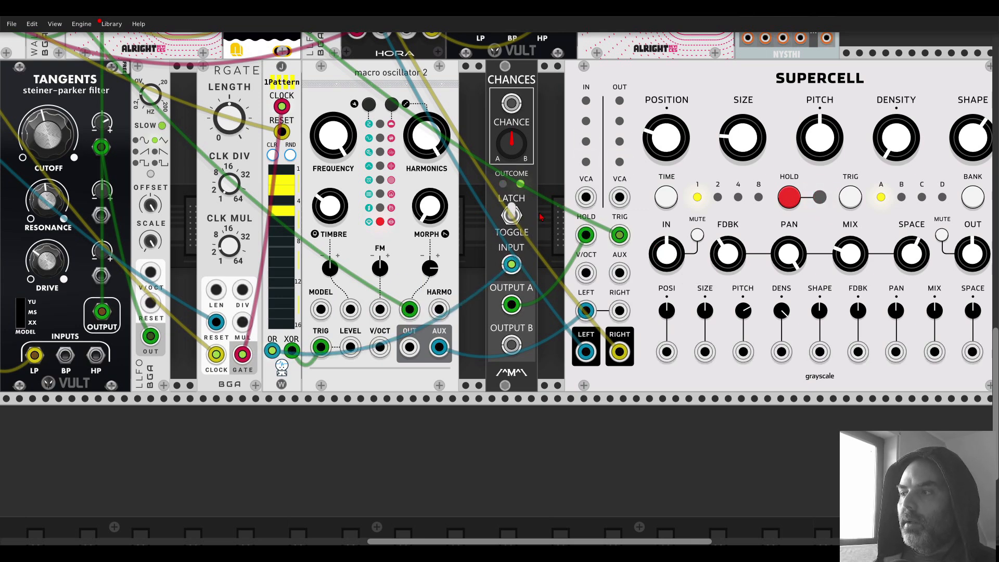
# Slide Supercell up against Chances, lower its Size and raise its Size CV amount
pyautogui.hscroll(5, 372, 218)
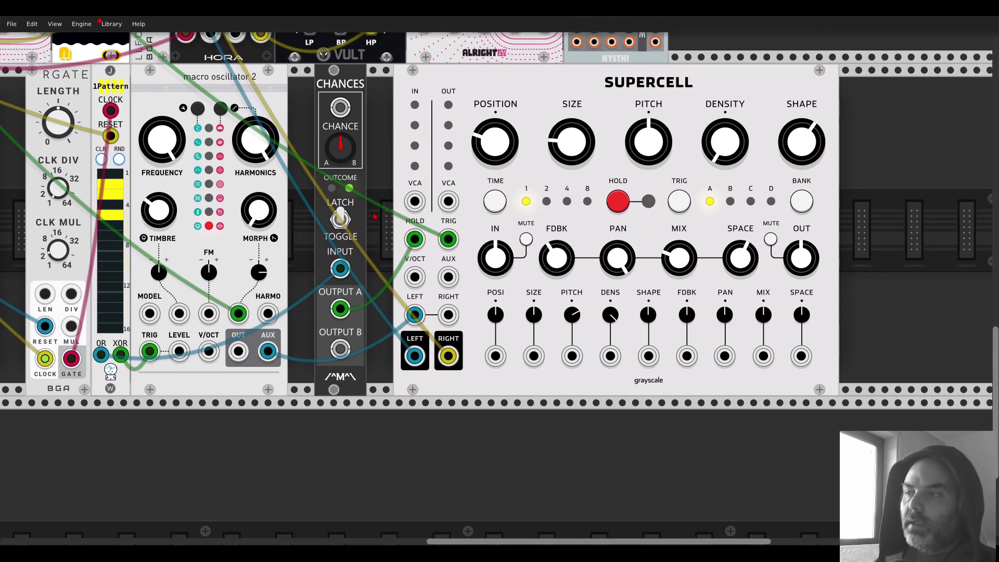
pyautogui.moveTo(507, 85); pyautogui.dragTo(452, 87)
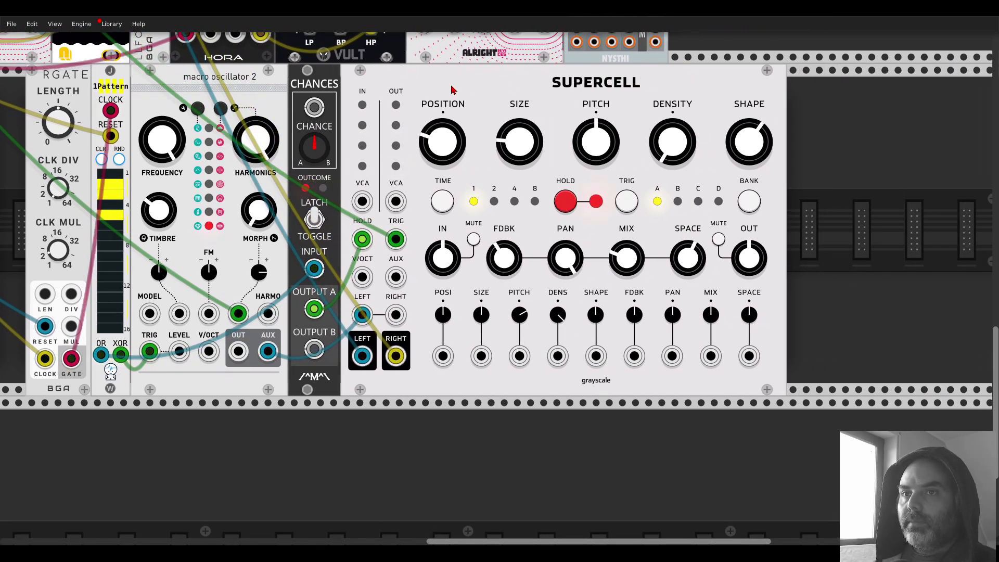
pyautogui.moveTo(508, 162)
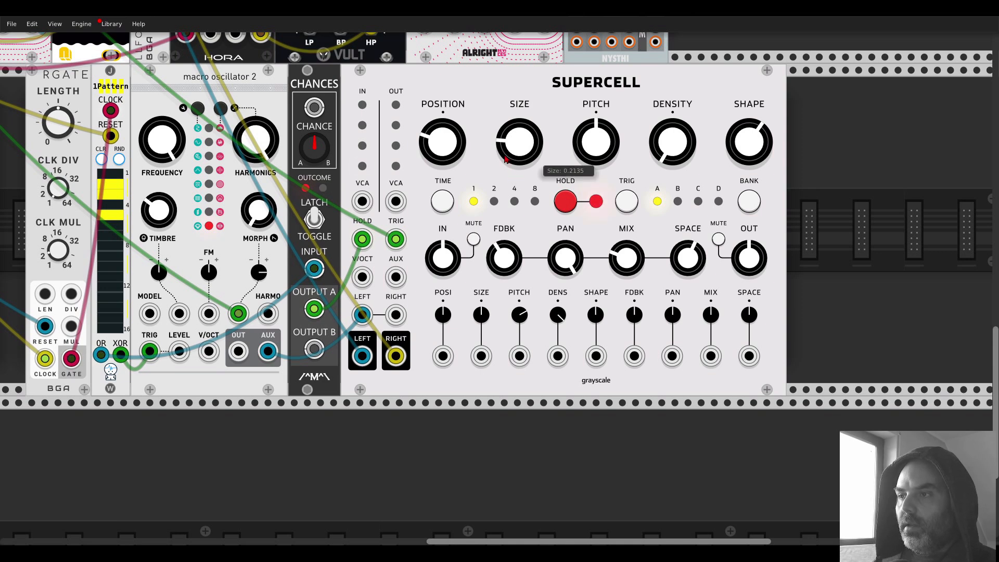
pyautogui.moveTo(482, 316)
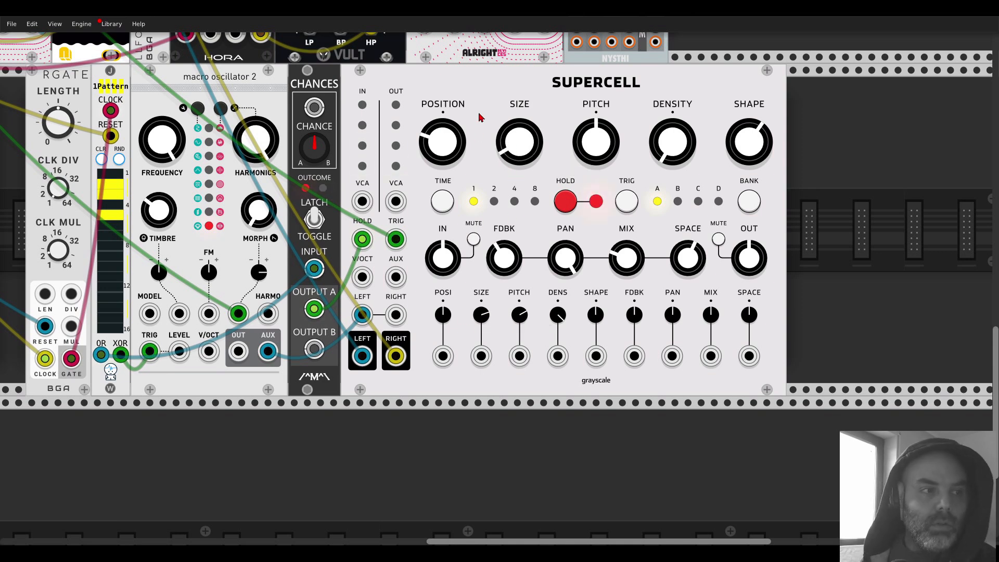
# In the MixMaster HATS track settings, set the HPF cutoff to 1000 Hz and the gain adjust to -4.0 dB
pyautogui.scroll(-6, 480, 117)
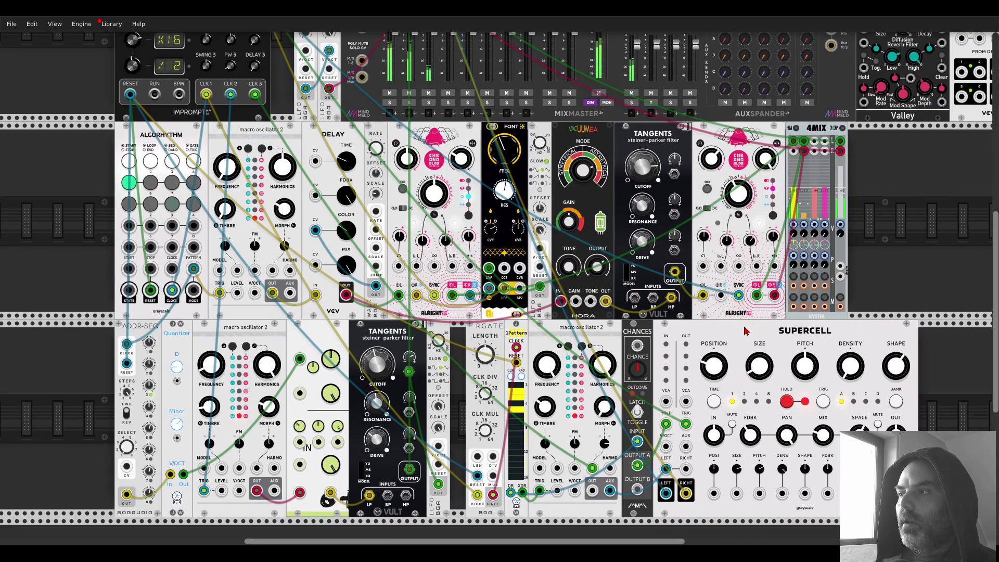
pyautogui.moveTo(872, 273); pyautogui.dragTo(822, 235)
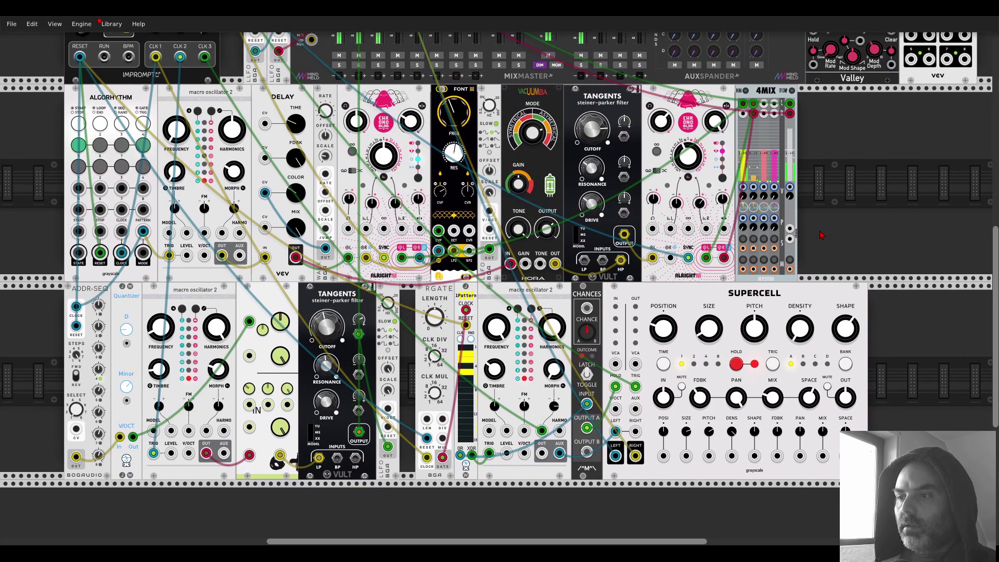
pyautogui.scroll(7, 480, 255)
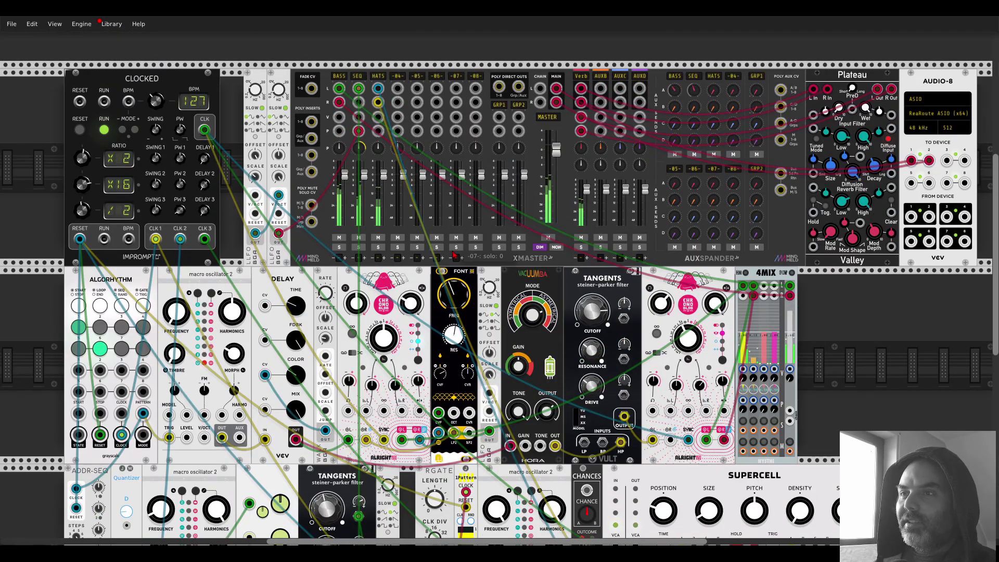
pyautogui.scroll(-5, 481, 256)
pyautogui.scroll(-4, 480, 255)
pyautogui.scroll(2, 870, 201)
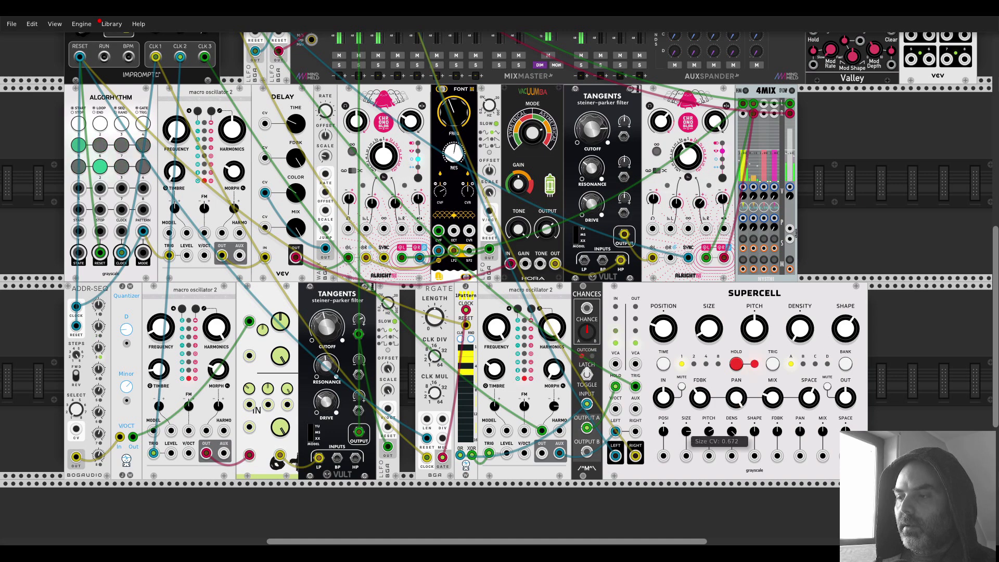
pyautogui.scroll(5, 686, 431)
pyautogui.rightClick(376, 51)
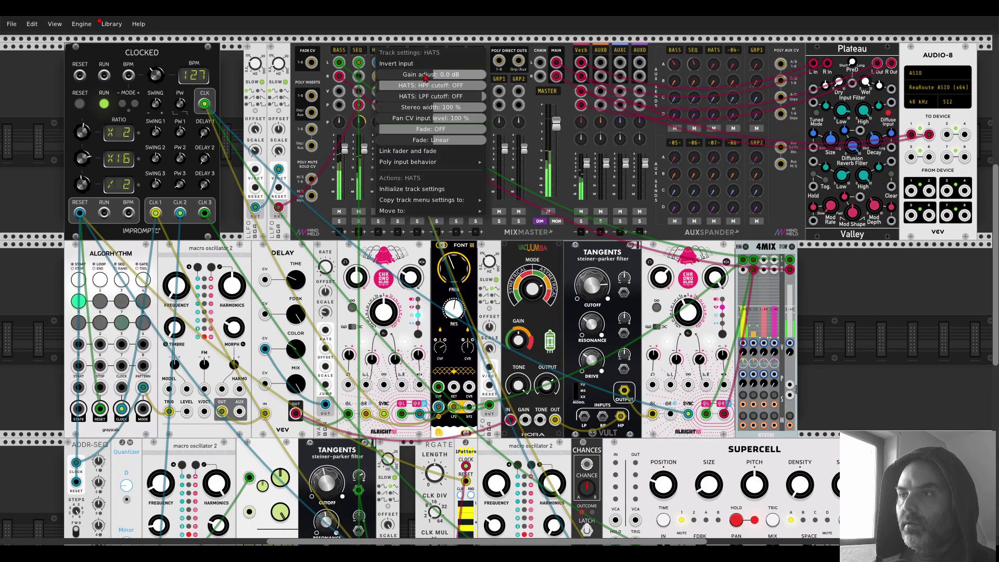
pyautogui.moveTo(432, 75)
pyautogui.mouseDown()
pyautogui.moveTo(430, 85)
pyautogui.moveTo(440, 83)
pyautogui.mouseUp()
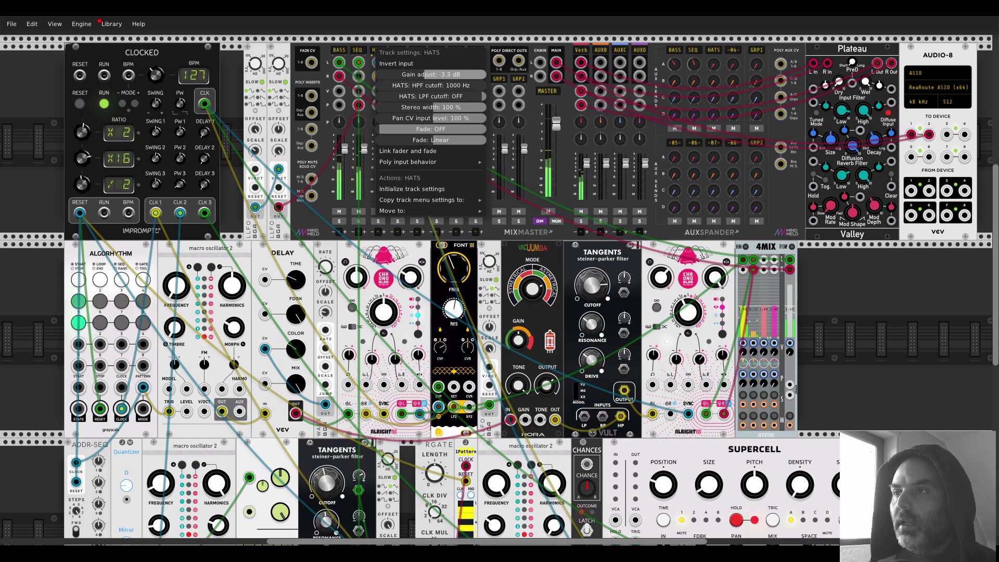
pyautogui.moveTo(427, 75); pyautogui.dragTo(422, 75)
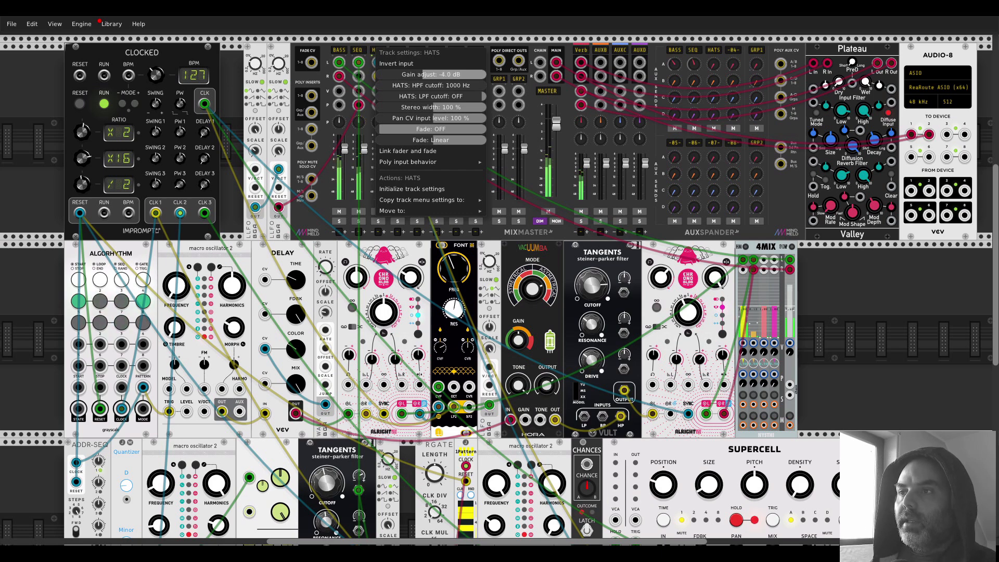
# Search the module library for "sample" and place the S&H/Eight module beside 4MIX
pyautogui.click(232, 74)
pyautogui.rightClick(232, 74)
pyautogui.click(236, 46)
pyautogui.press('Return')
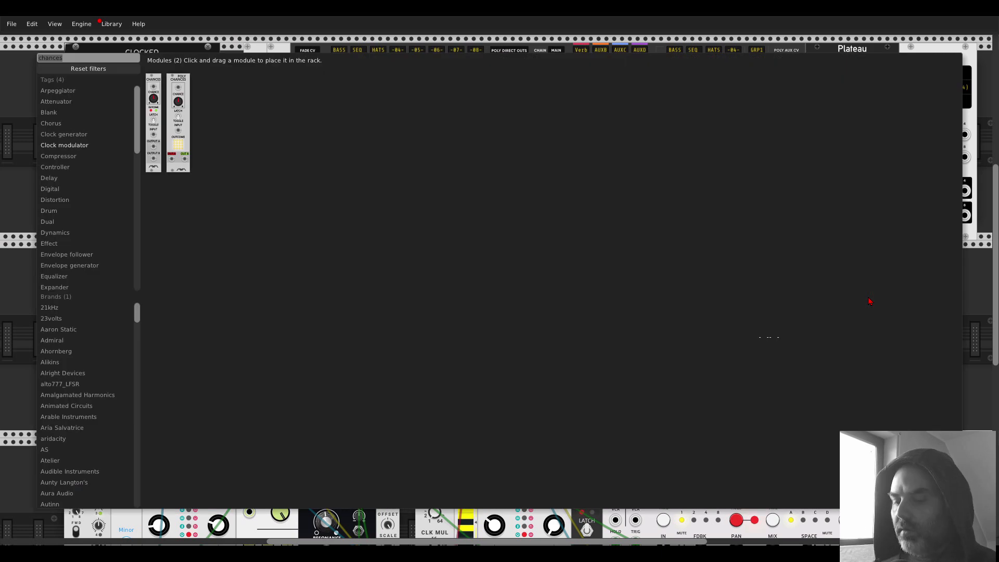
pyautogui.write('sample')
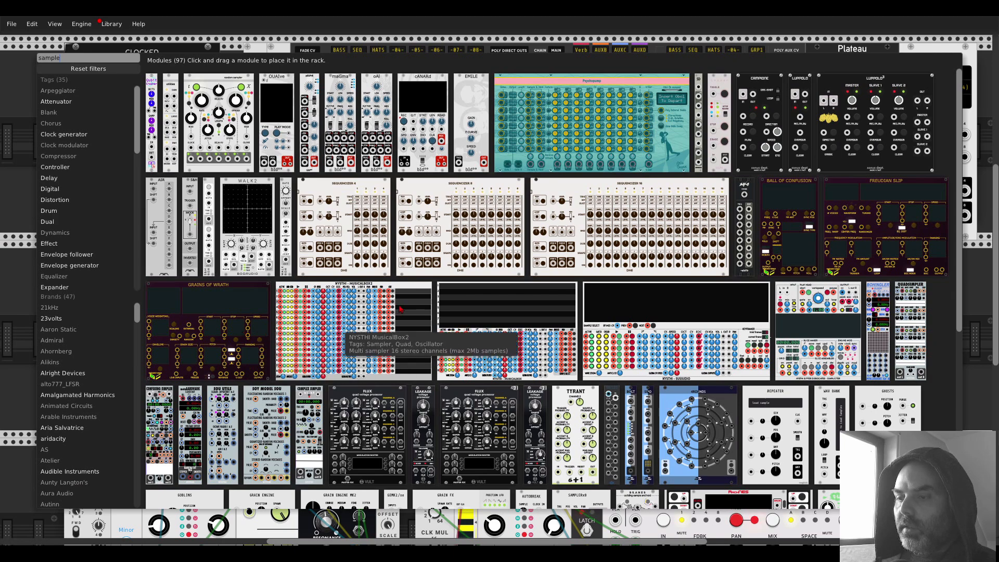
pyautogui.scroll(-8, 572, 245)
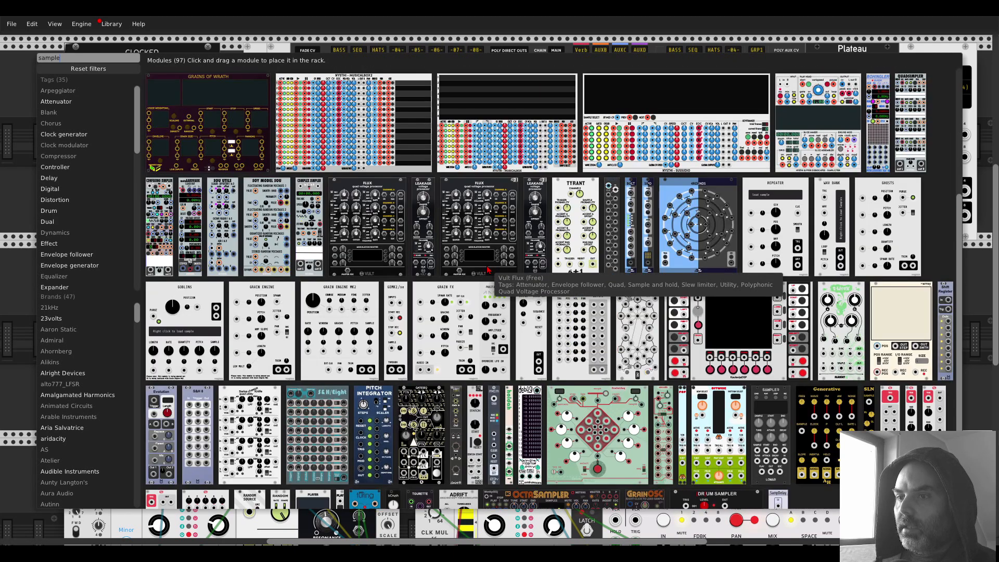
pyautogui.moveTo(339, 400); pyautogui.dragTo(832, 302)
# Patch Clocked's CLK 1 into S&H/Eight's Common TRG, and its first channel output into the HATS track's pan CV input
pyautogui.moveTo(808, 257); pyautogui.dragTo(159, 104)
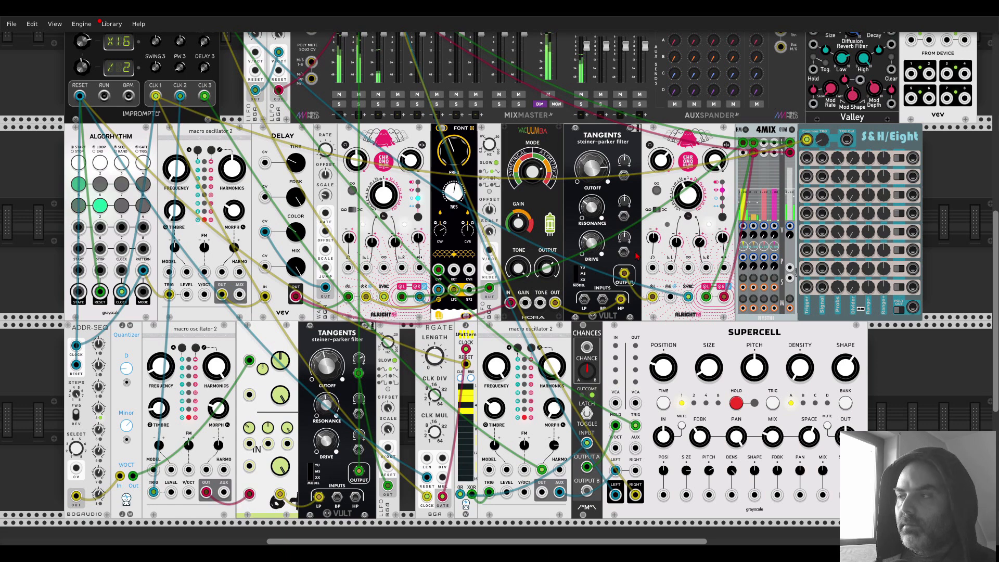
pyautogui.scroll(5, 520, 260)
pyautogui.moveTo(912, 316); pyautogui.dragTo(378, 144)
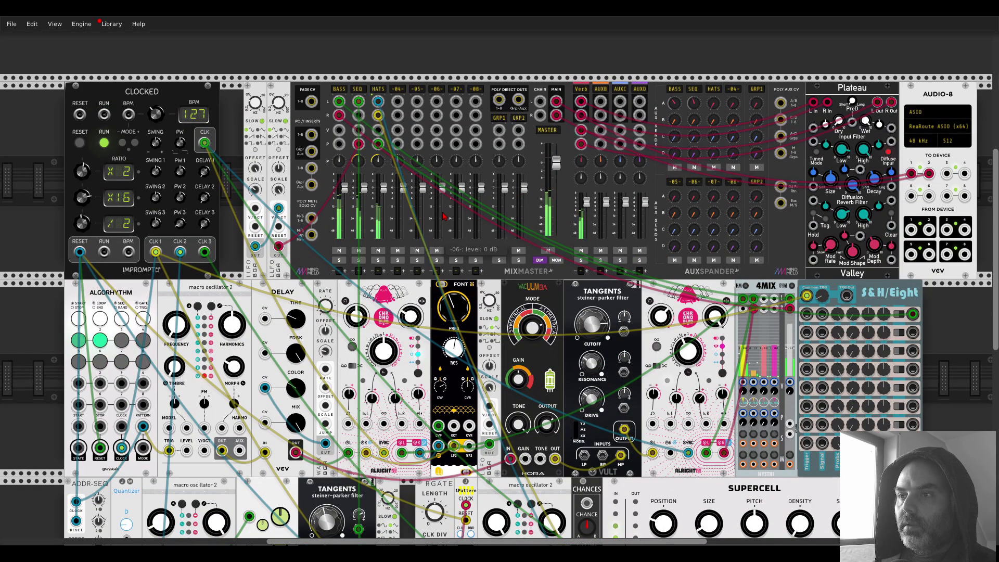
# On S&H/Eight's first channel, set the negative range to -3.545 V and the probability to 83.65 %
pyautogui.moveTo(871, 313)
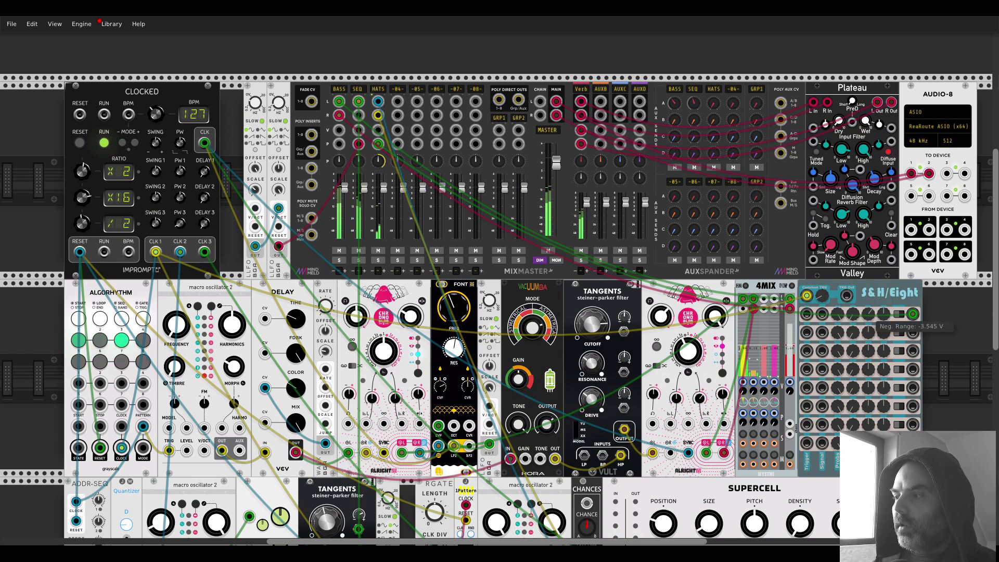
pyautogui.moveTo(840, 317)
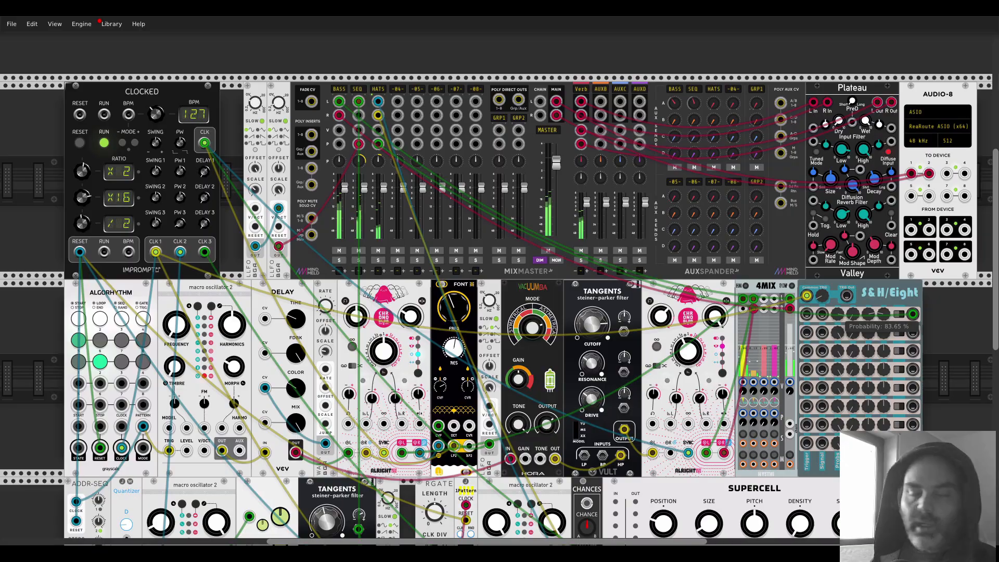
pyautogui.scroll(5, 840, 318)
pyautogui.moveTo(537, 213)
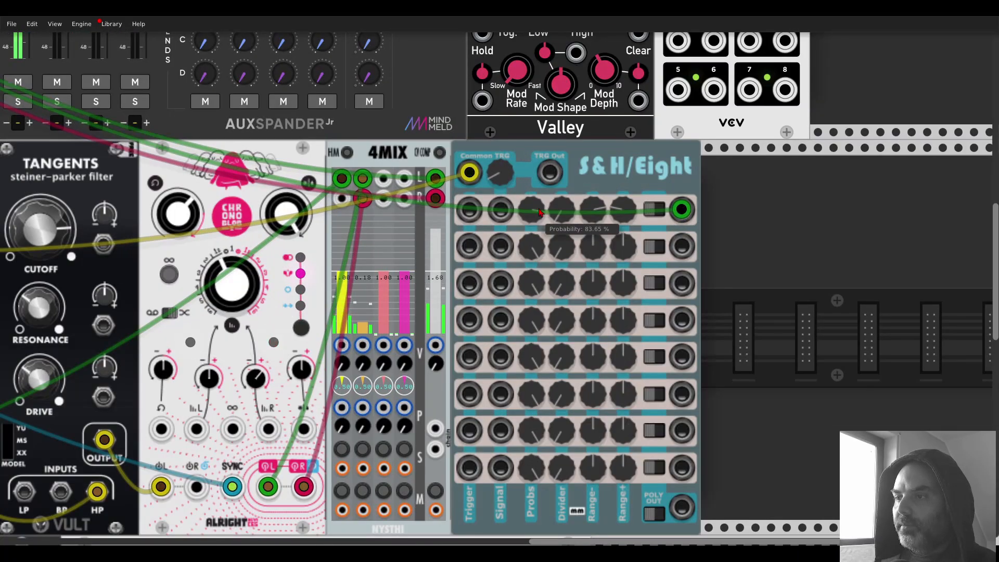
pyautogui.moveTo(538, 217); pyautogui.dragTo(765, 141)
# Repatch S&H/Eight's Common TRG input to RGATE's gate output and check the HATS track's pan modulation on the mixer
pyautogui.scroll(-5, 704, 106)
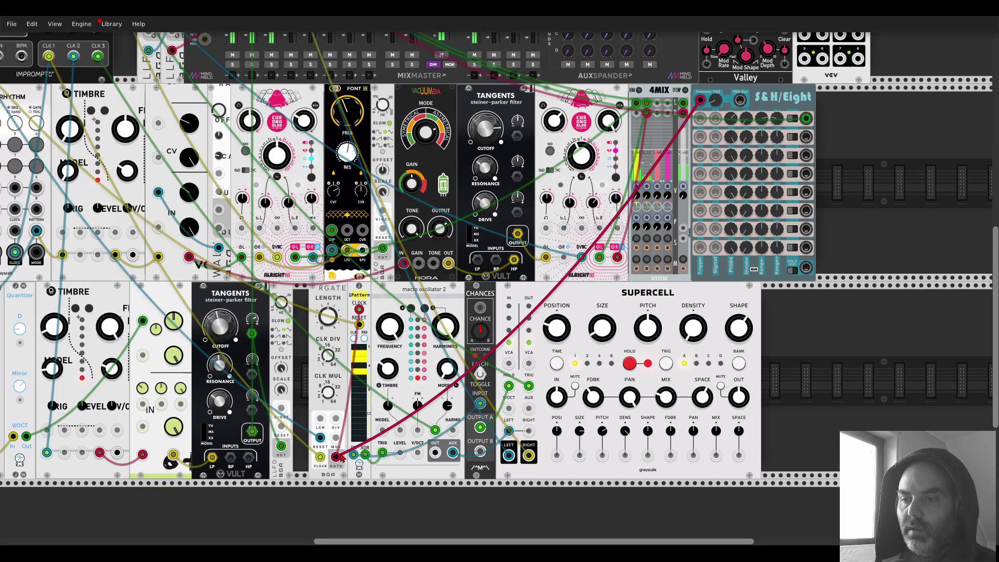
pyautogui.moveTo(412, 185)
pyautogui.scroll(5, 411, 184)
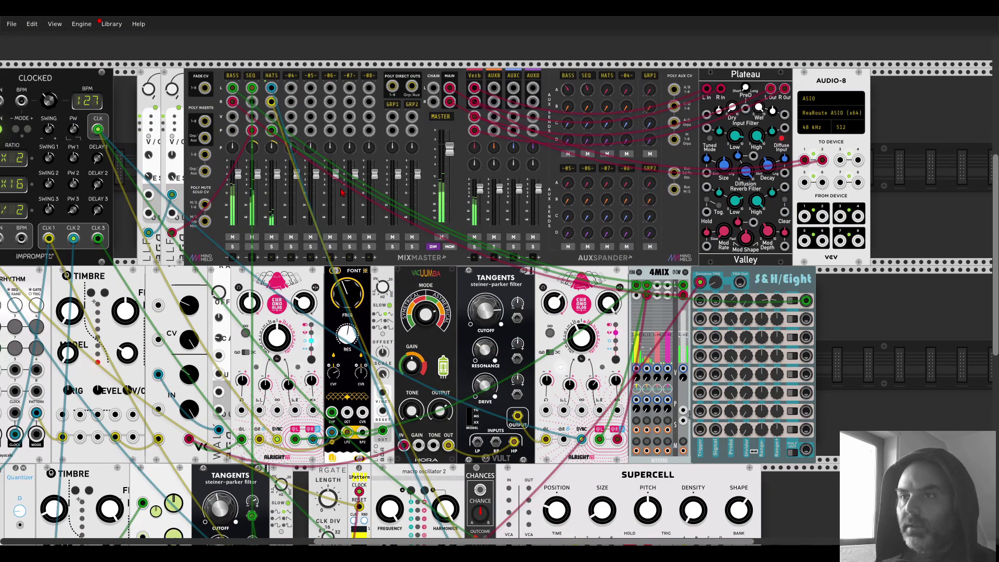
pyautogui.moveTo(277, 154)
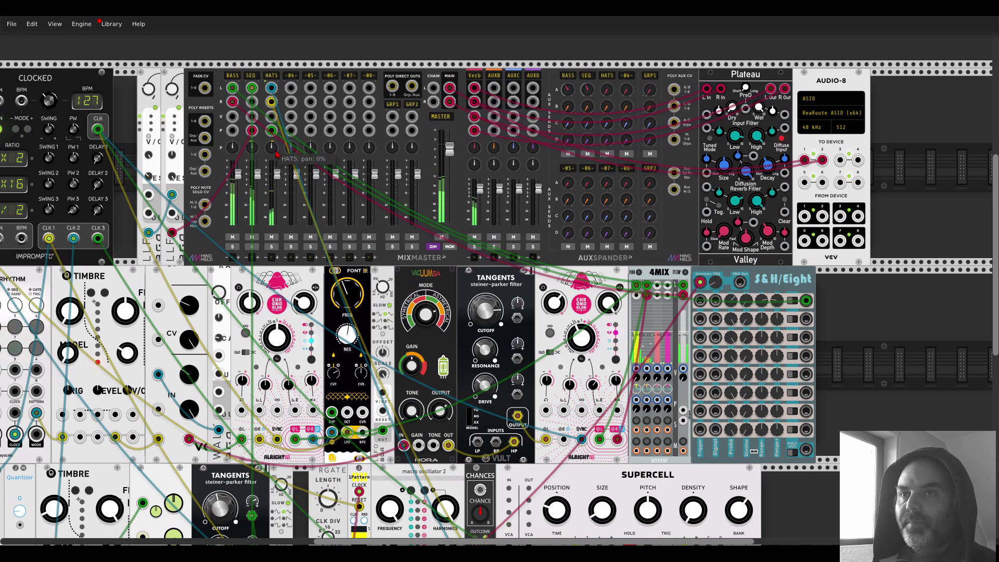
# Search the module library for "ad" and place an AD envelope module in the free space beyond S&H/Eight
pyautogui.scroll(-3, 827, 271)
pyautogui.moveTo(828, 249); pyautogui.dragTo(771, 347)
pyautogui.moveTo(549, 85)
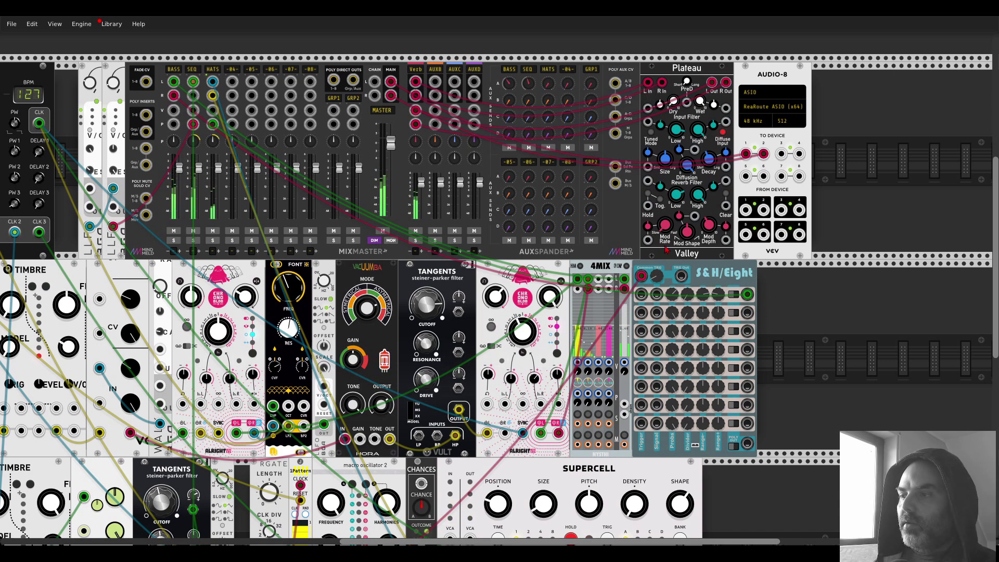
pyautogui.rightClick(800, 323)
pyautogui.write('ad')
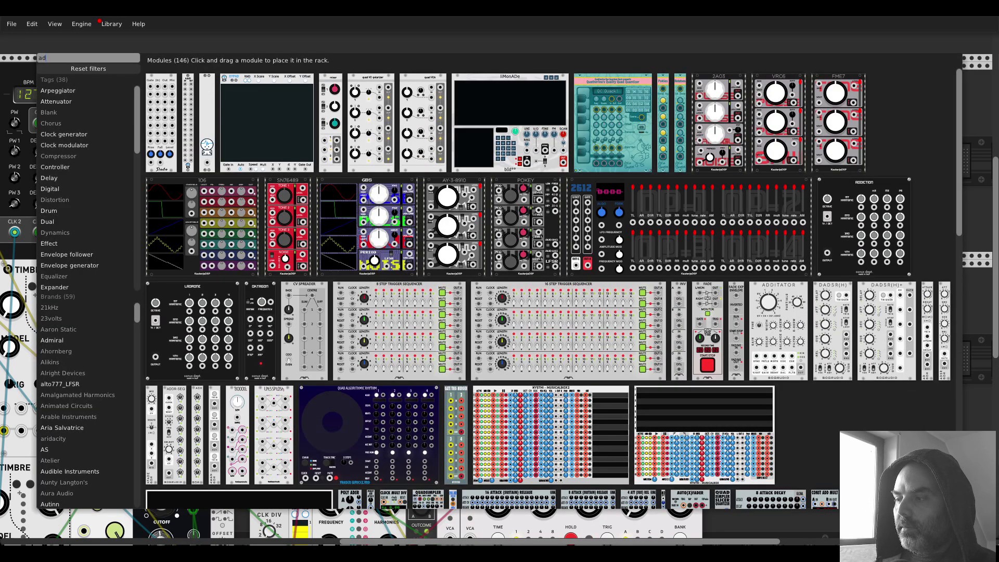
pyautogui.press('Escape')
# Search the module library for "micro" and place the µMAP module beside the AD envelope
pyautogui.rightClick(860, 354)
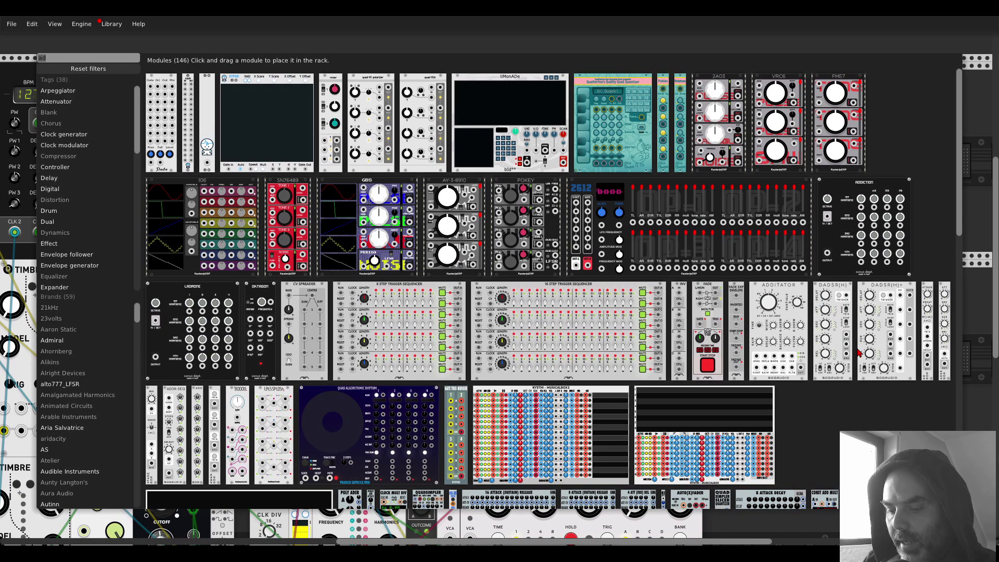
pyautogui.write('micro')
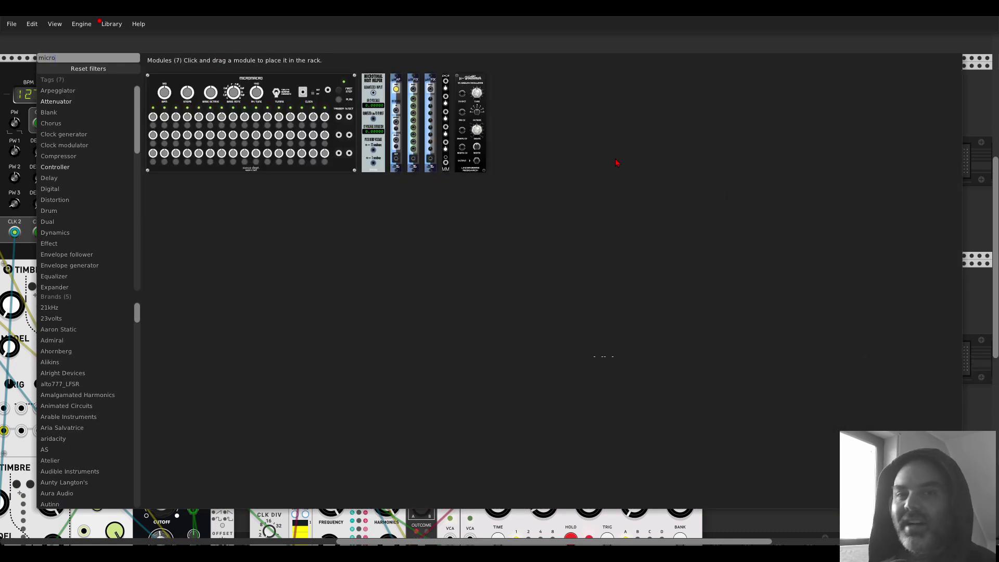
pyautogui.click(397, 99)
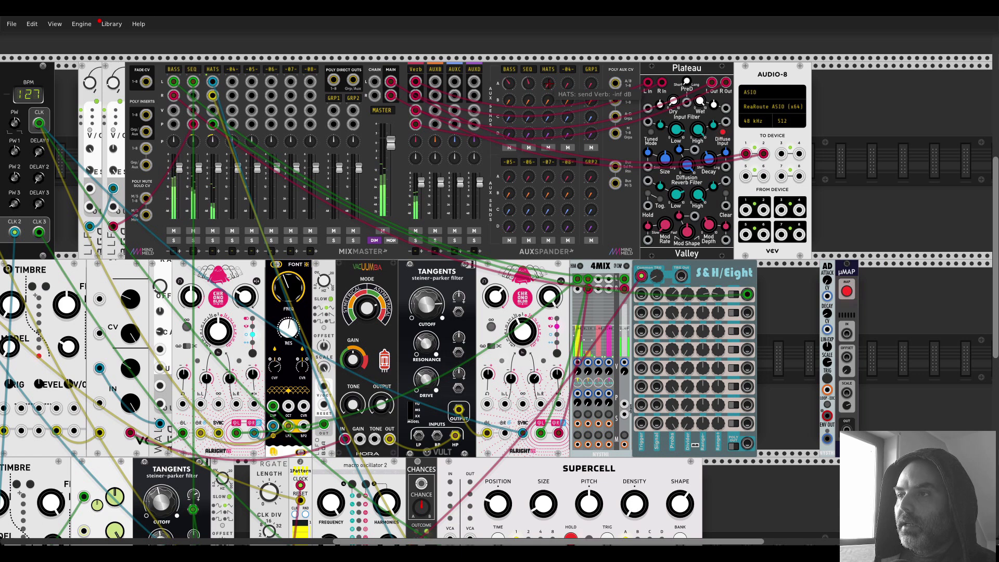
# Map µMAP to the HATS track's Verb send and patch the AD envelope's output into µMAP's input
pyautogui.click(549, 84)
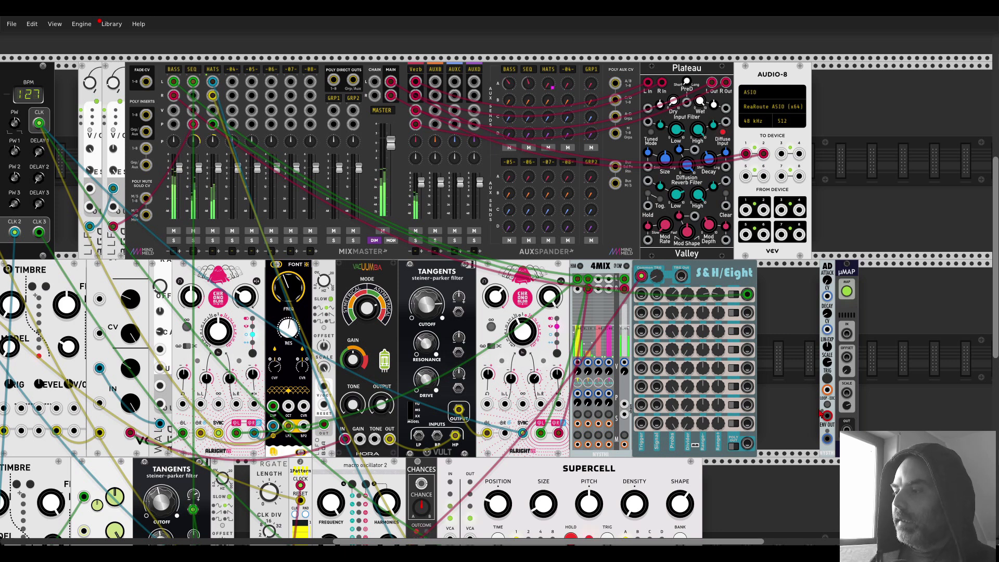
pyautogui.moveTo(828, 440); pyautogui.dragTo(847, 334)
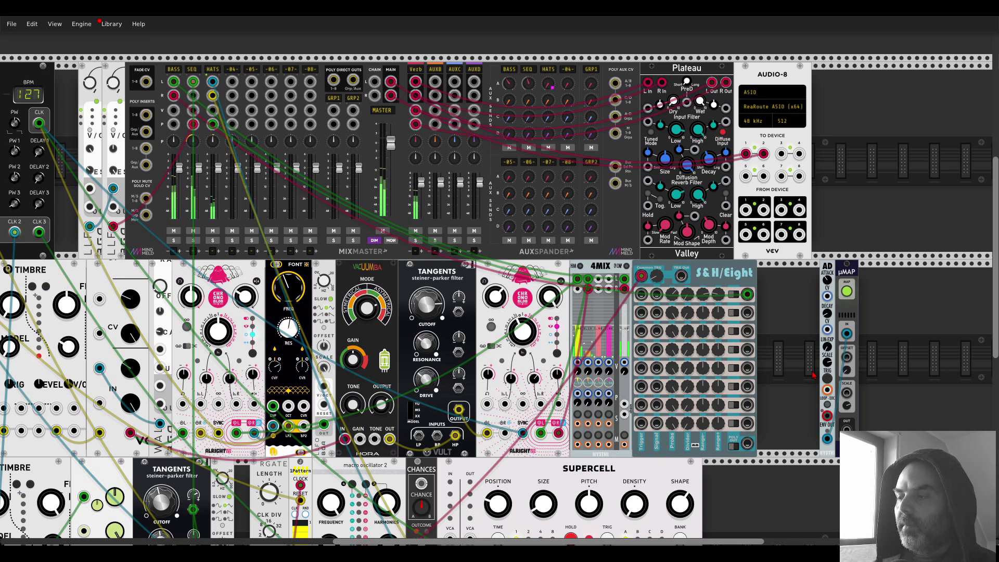
# Duplicate the Chances module beside the AD envelope and patch the copy's input from the original Chances' Output B
pyautogui.moveTo(769, 359); pyautogui.dragTo(799, 181)
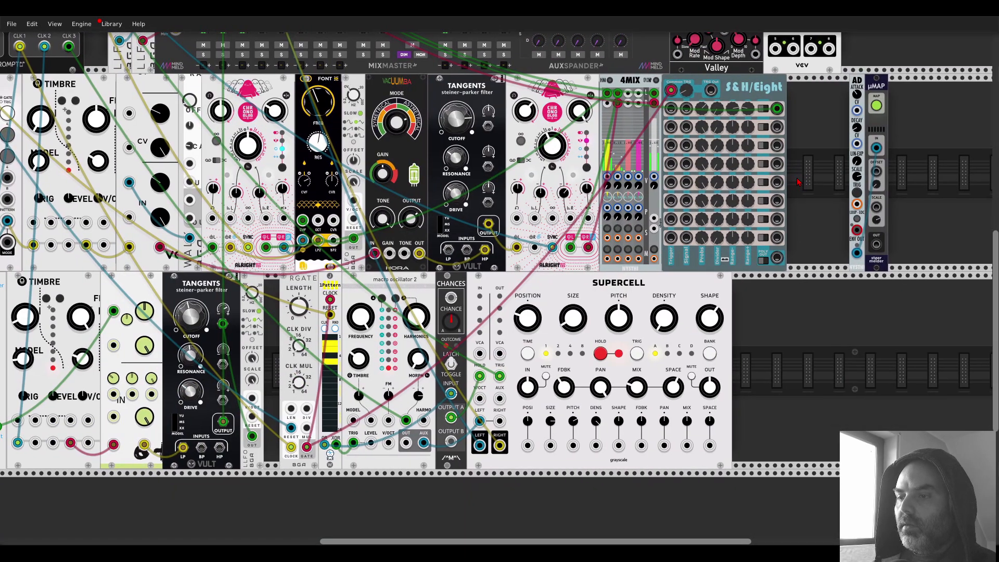
pyautogui.hotkey('ctrl', 'd')
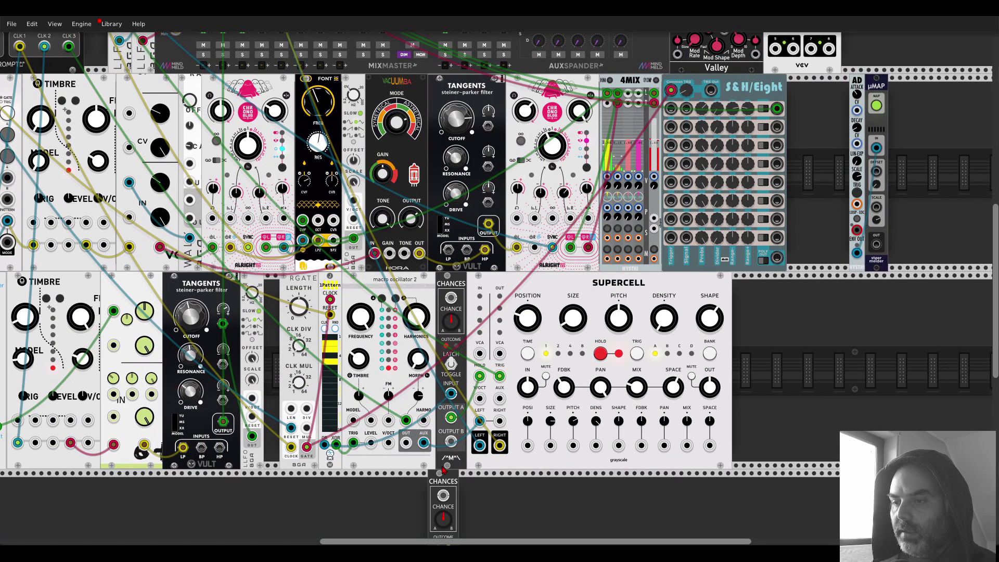
pyautogui.moveTo(686, 253); pyautogui.dragTo(835, 107)
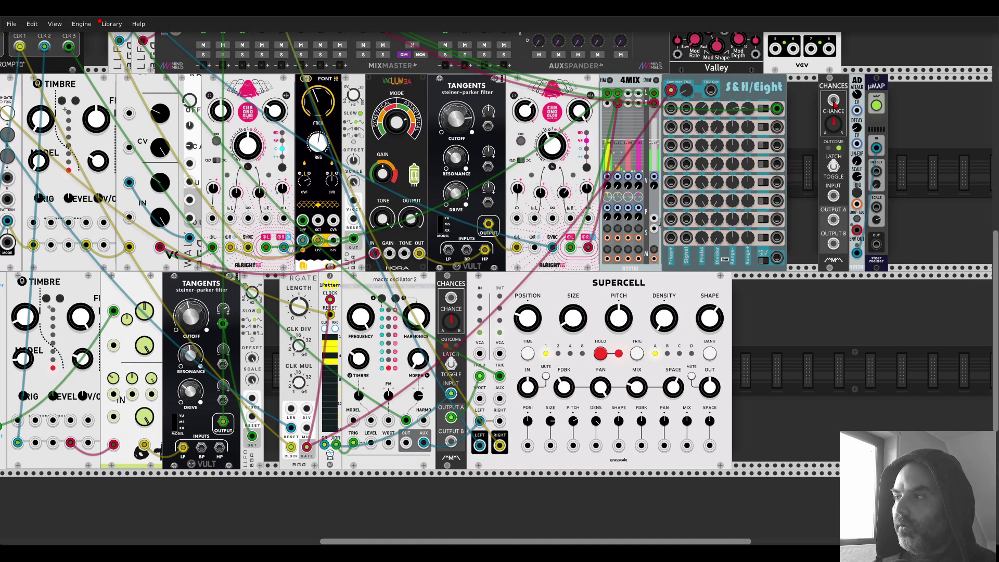
pyautogui.moveTo(834, 196); pyautogui.dragTo(452, 442)
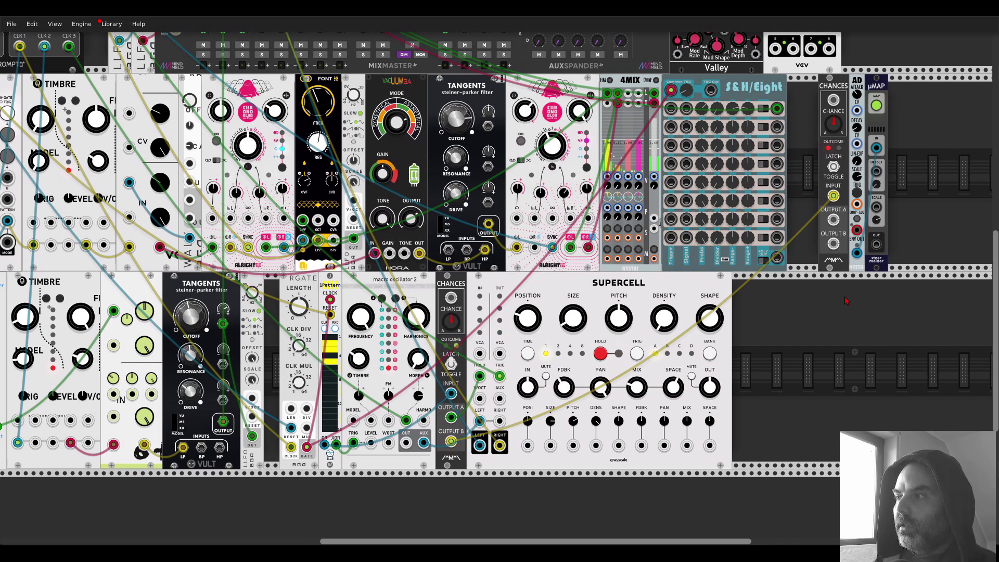
# Set the new Chances module's chance to 0.842 and patch its Output A to the AD envelope's trigger input
pyautogui.moveTo(846, 301); pyautogui.dragTo(689, 368)
pyautogui.moveTo(676, 192)
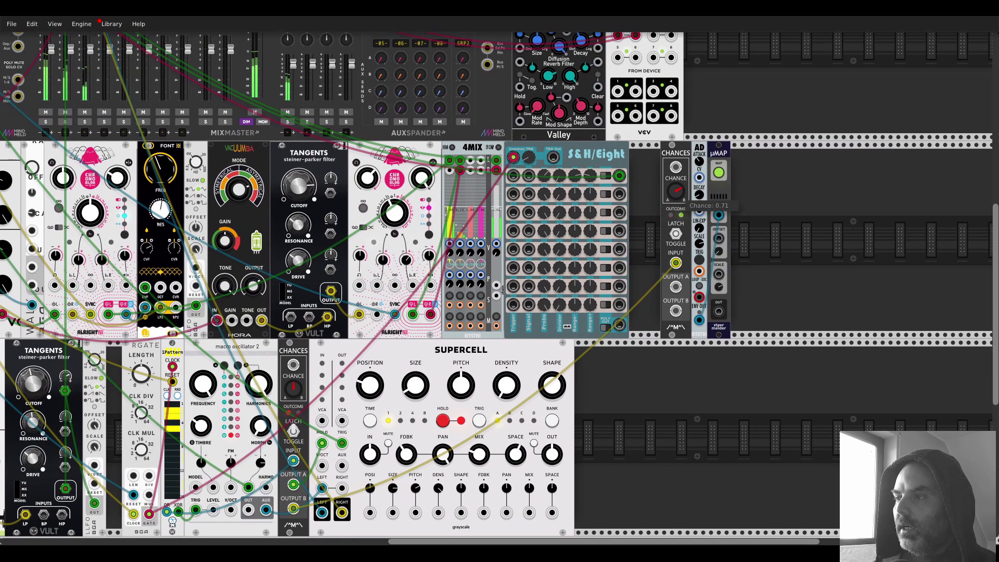
pyautogui.scroll(5, 715, 191)
pyautogui.moveTo(715, 192); pyautogui.dragTo(682, 162)
pyautogui.moveTo(528, 139)
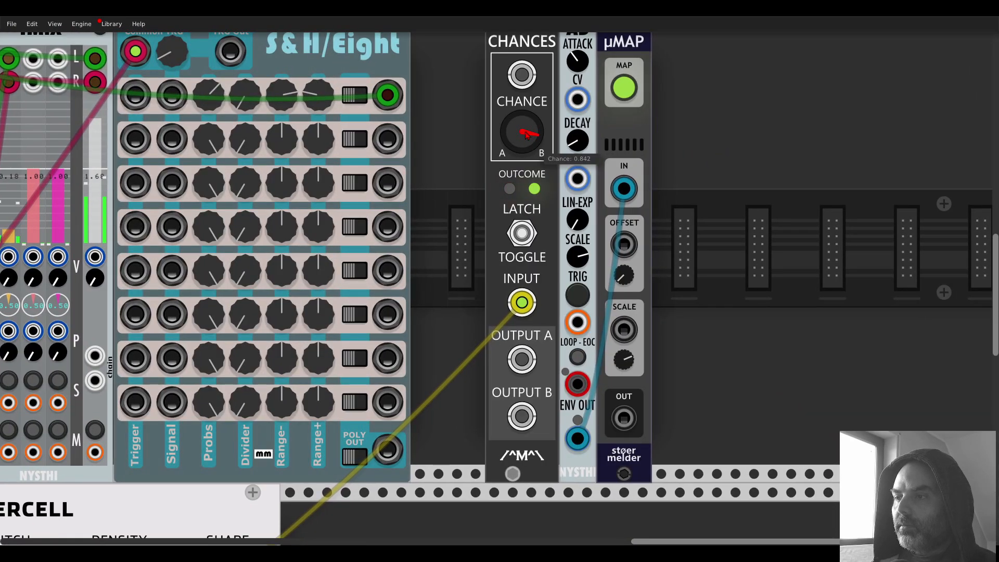
pyautogui.moveTo(521, 360); pyautogui.dragTo(578, 323)
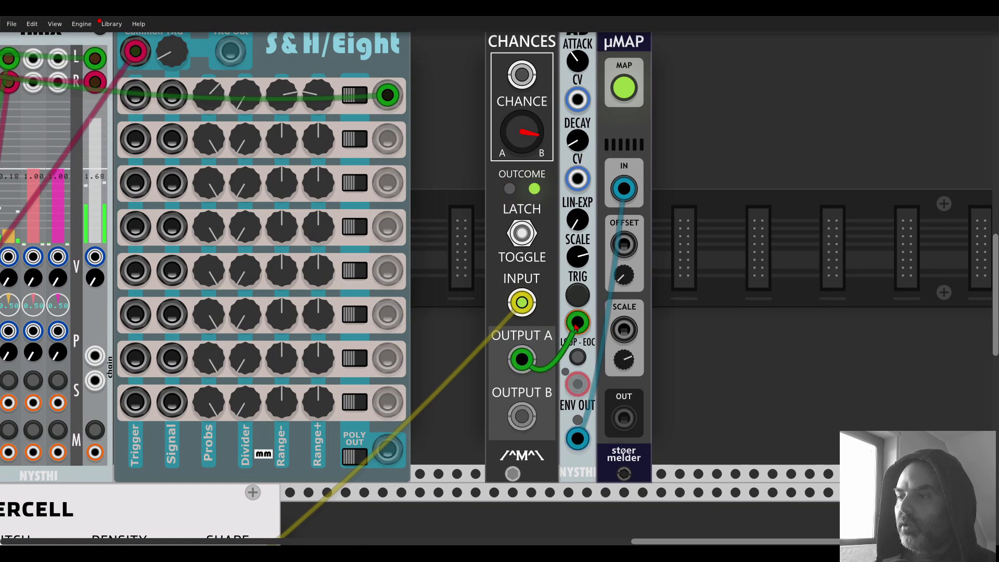
pyautogui.scroll(-8, 530, 314)
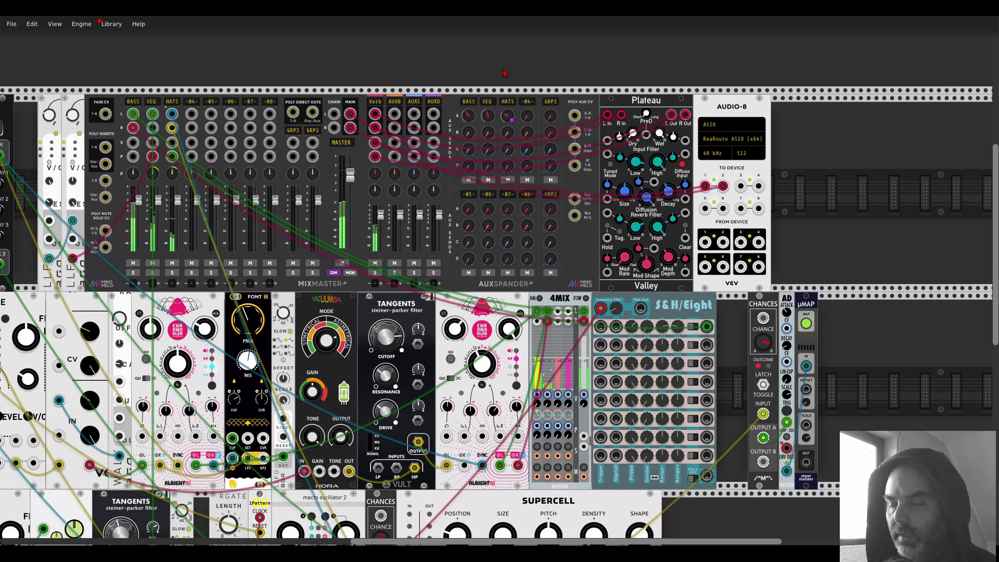
# Duplicate the Macro Oscillator 2 and Wallenda modules and place the copies side by side in the empty row below
pyautogui.scroll(-5, 505, 73)
pyautogui.moveTo(676, 408); pyautogui.dragTo(700, 303)
pyautogui.scroll(-2, 894, 328)
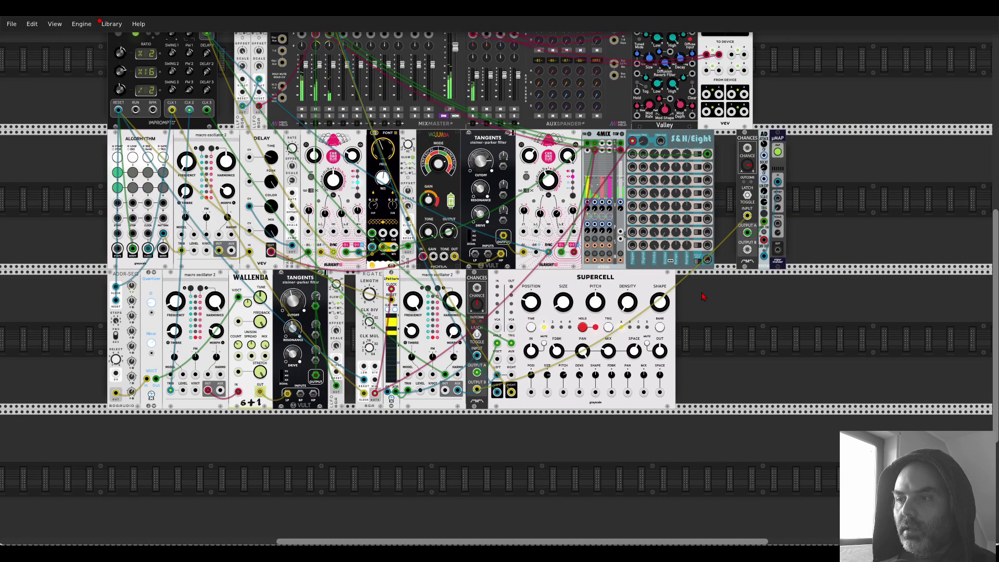
pyautogui.hotkey('ctrl', 'd')
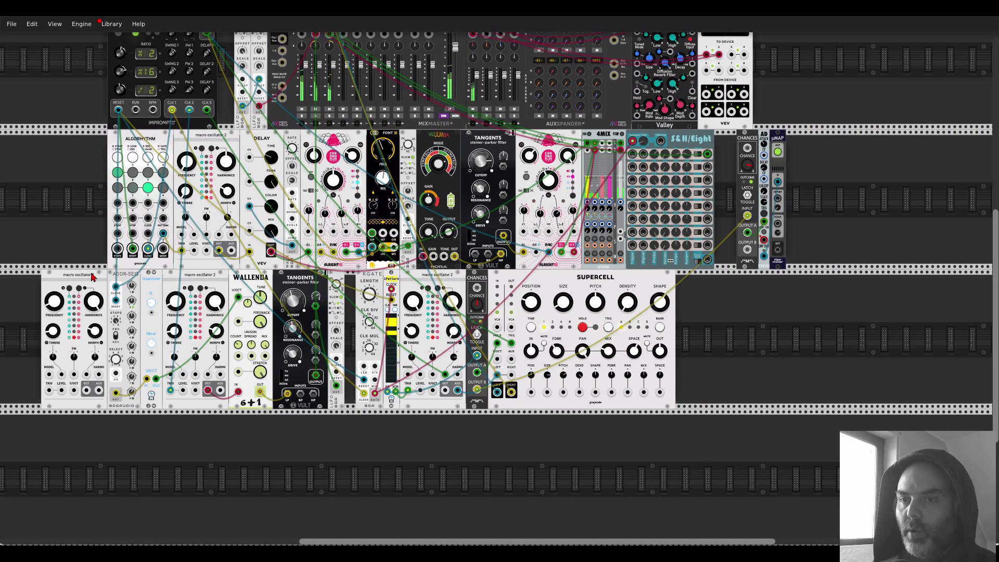
pyautogui.moveTo(181, 289); pyautogui.dragTo(887, 213)
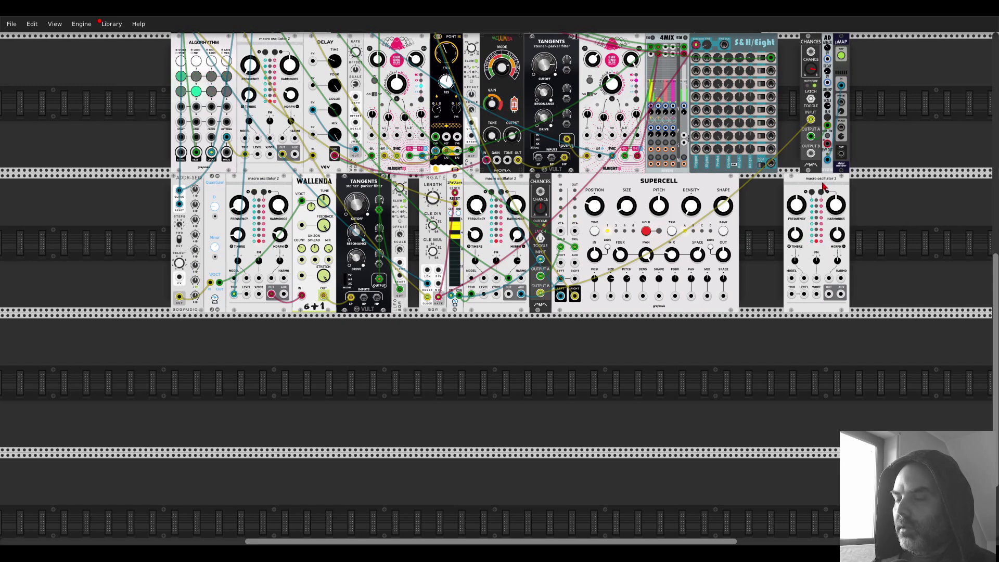
pyautogui.moveTo(815, 183); pyautogui.dragTo(418, 322)
pyautogui.moveTo(471, 357); pyautogui.dragTo(565, 308)
pyautogui.hotkey('ctrl', 'd')
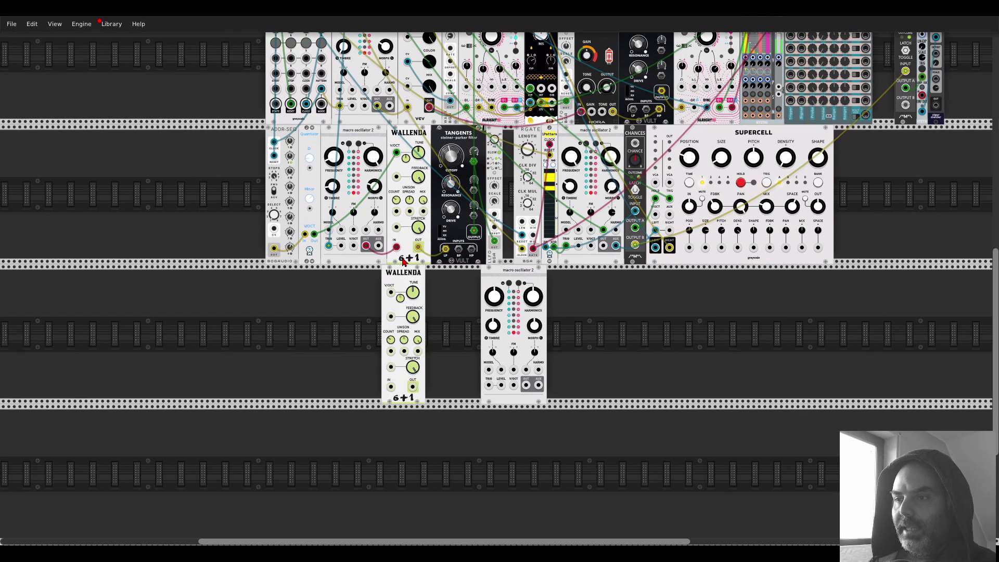
pyautogui.moveTo(392, 277); pyautogui.dragTo(555, 276)
# Search the module library for "grid" and place GridSeq at the start of the new row
pyautogui.scroll(3, 552, 333)
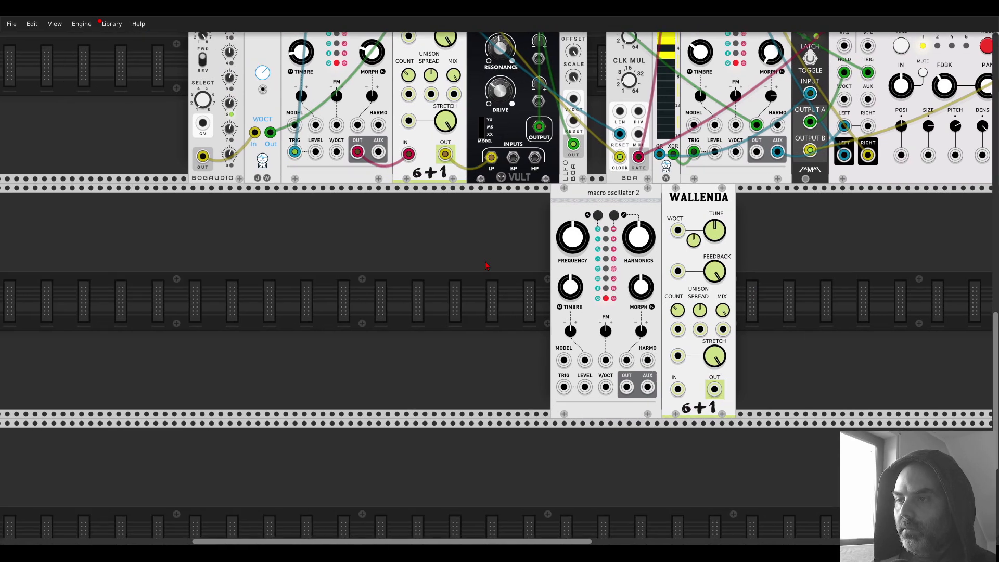
pyautogui.rightClick(488, 263)
pyautogui.write('grid')
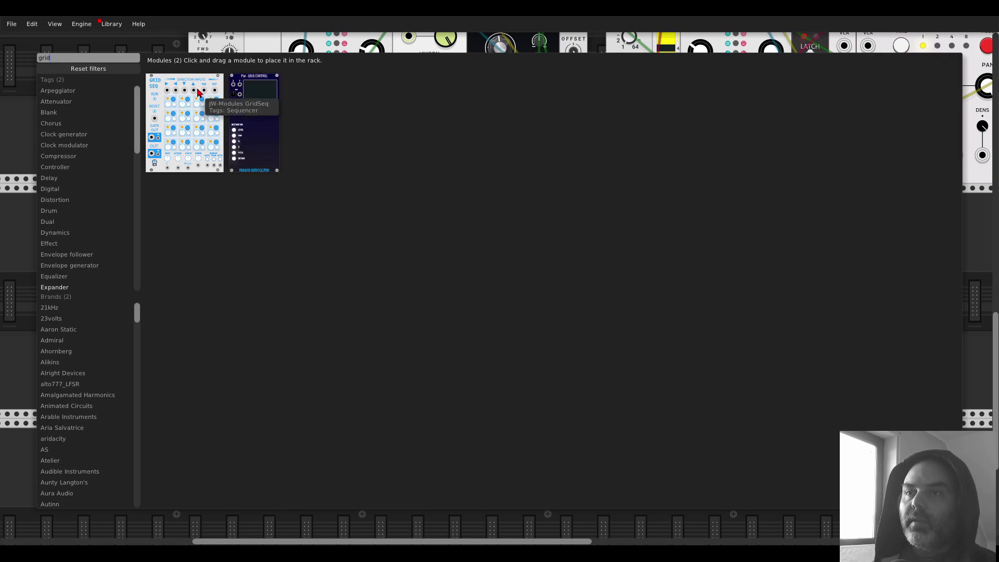
pyautogui.moveTo(196, 89); pyautogui.dragTo(309, 225)
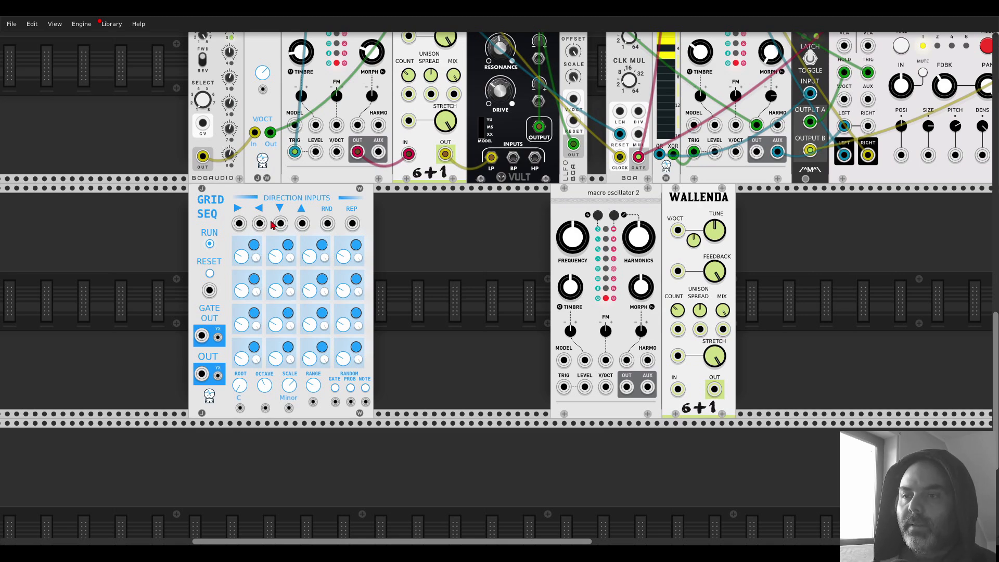
# Patch RGATE's gate output to GridSeq's right-direction input and Clocked's CLK output to its down-direction input
pyautogui.moveTo(240, 227); pyautogui.dragTo(522, 378)
pyautogui.scroll(-3, 498, 354)
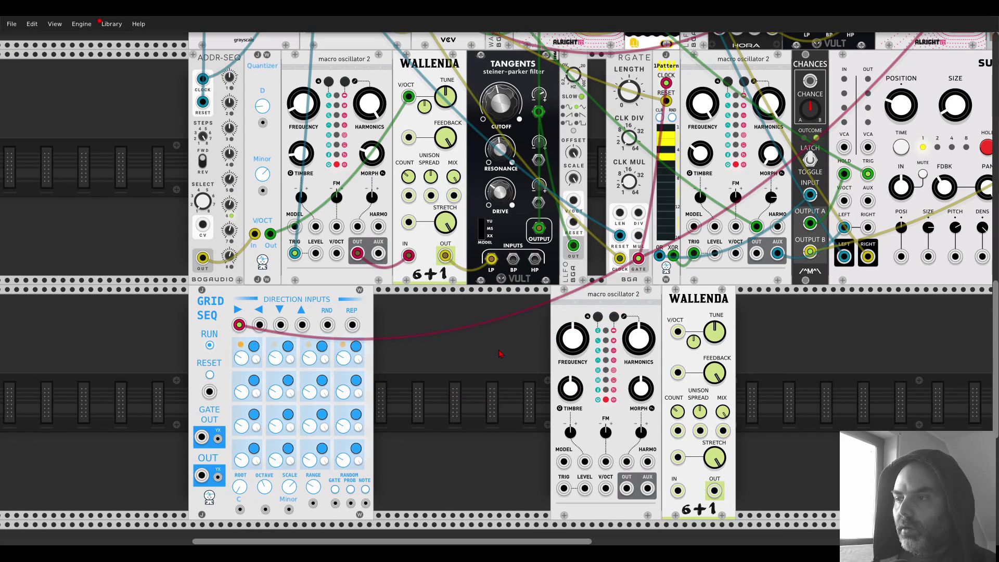
pyautogui.moveTo(281, 325); pyautogui.dragTo(355, 65)
pyautogui.scroll(-12, 276, 357)
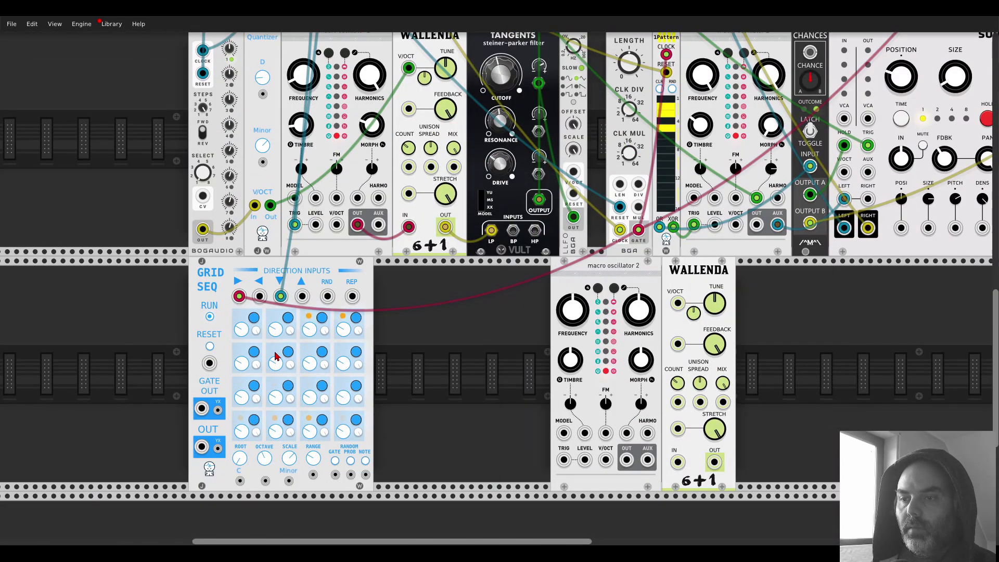
# Patch Clocked's reset output to GridSeq's reset input and set GridSeq's root note to D
pyautogui.scroll(19, 204, 222)
pyautogui.moveTo(204, 226); pyautogui.dragTo(208, 198)
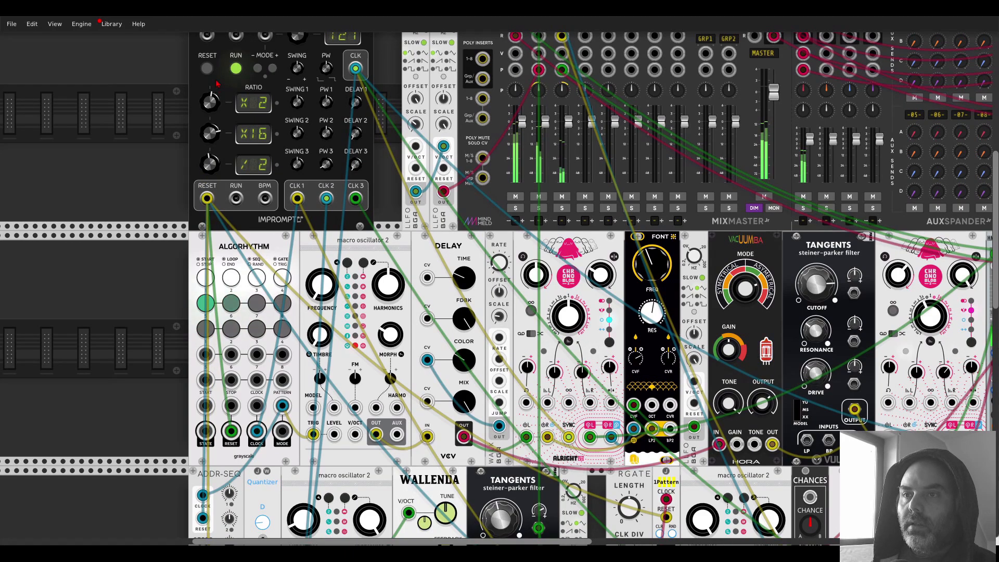
pyautogui.scroll(-17, 192, 170)
pyautogui.scroll(-2, 193, 188)
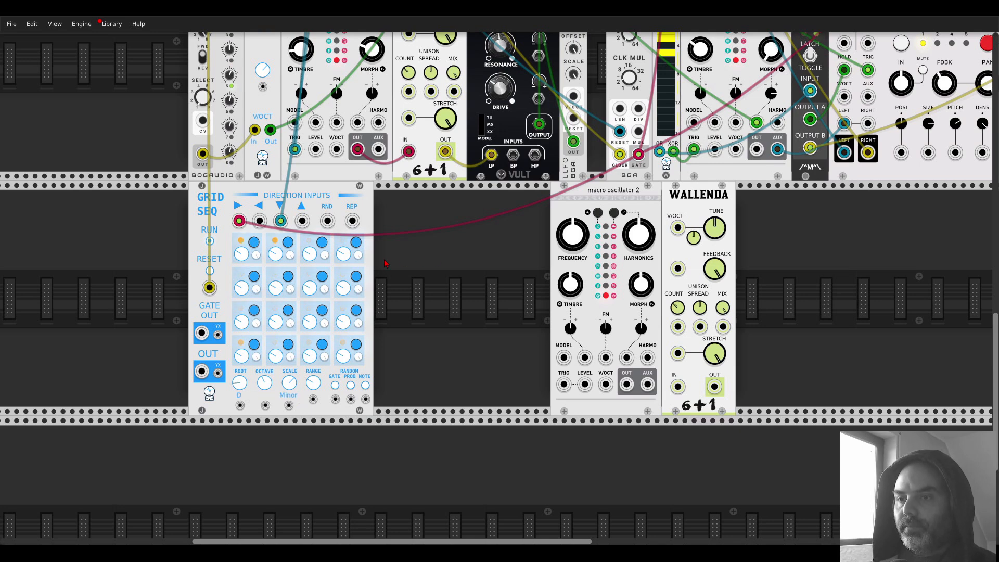
# Move the copied oscillator and Wallenda directly beside GridSeq and patch GridSeq's gate output to the oscillator's TRIG input
pyautogui.moveTo(683, 202); pyautogui.dragTo(506, 204)
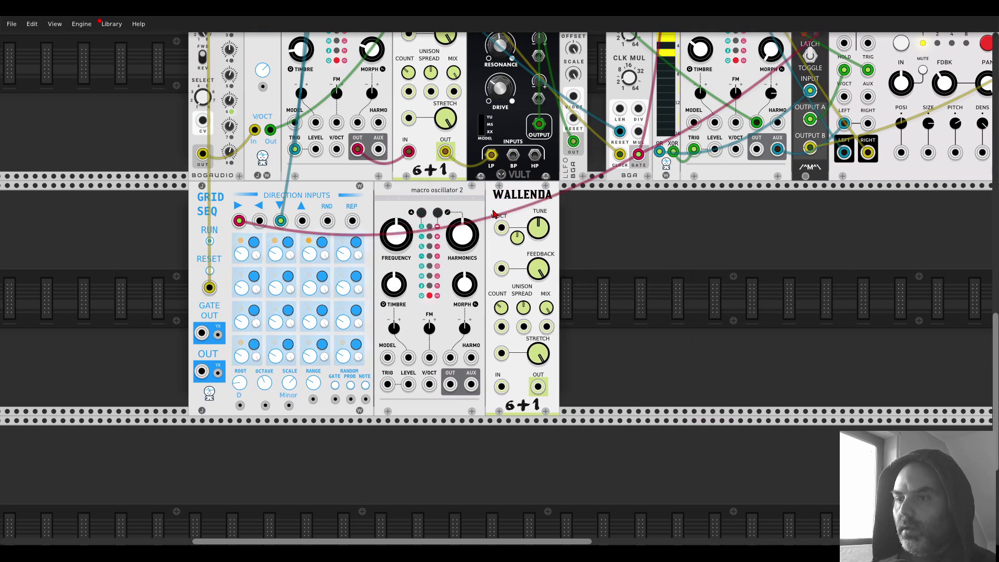
pyautogui.moveTo(202, 336); pyautogui.dragTo(387, 384)
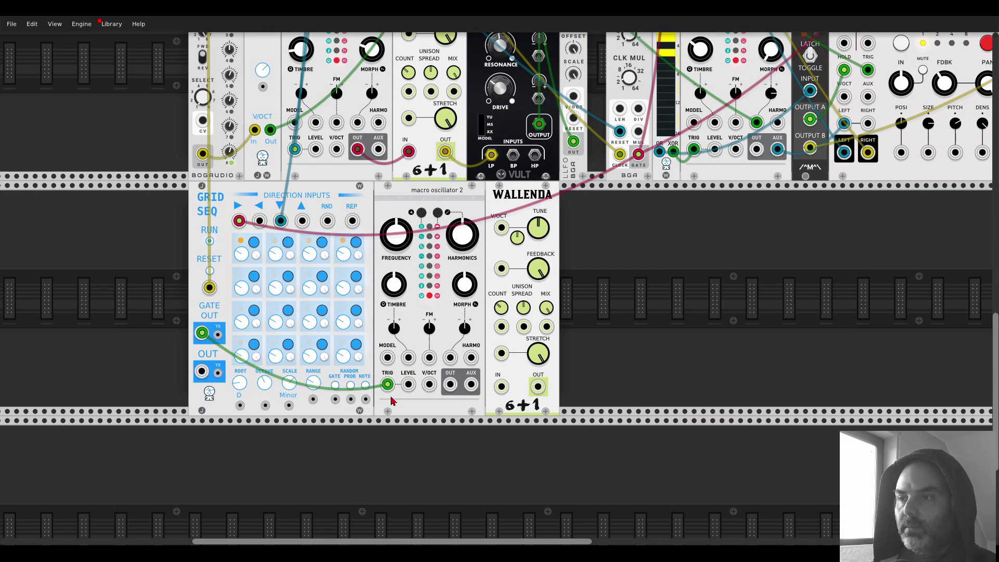
# Patch GridSeq's pitch output to the new Wallenda's V/OCT and route the oscillator through Wallenda into mixer channel 4
pyautogui.moveTo(202, 371); pyautogui.dragTo(501, 227)
pyautogui.moveTo(451, 385); pyautogui.dragTo(586, 101)
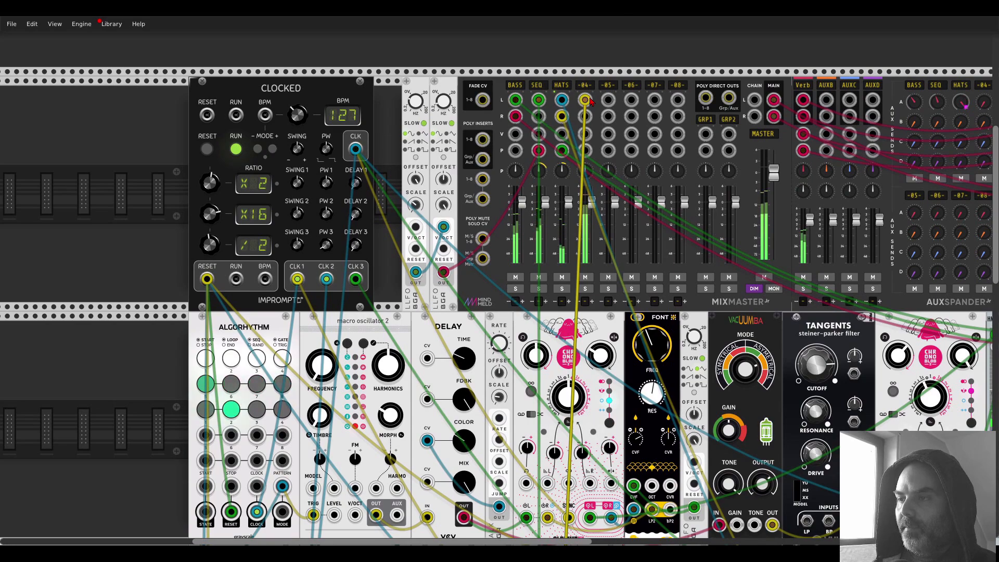
pyautogui.scroll(-10, 583, 103)
# Set the new oscillator's morph to 3.65% and its frequency to -21.6 semitones
pyautogui.scroll(-6, 571, 104)
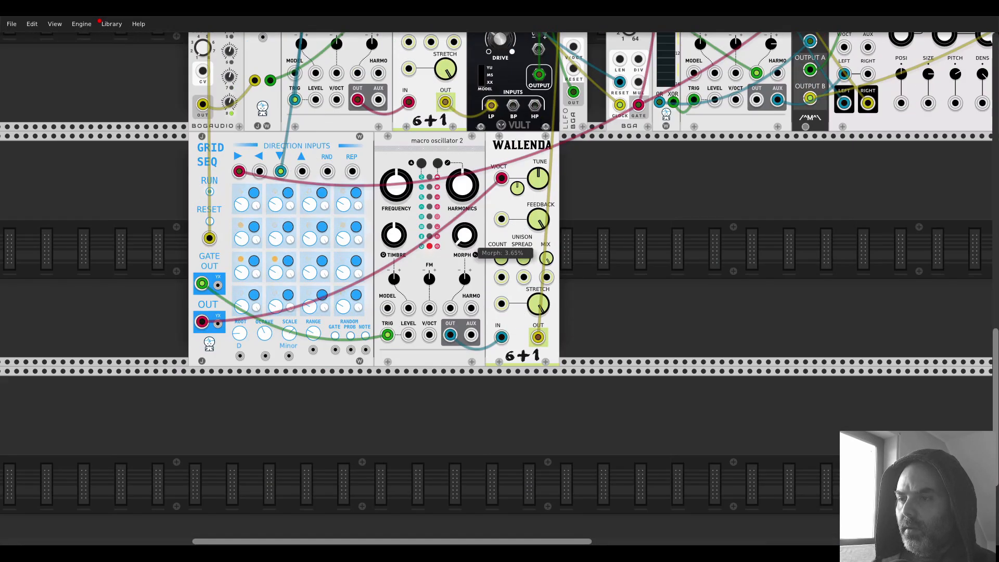
pyautogui.moveTo(396, 185); pyautogui.dragTo(396, 206)
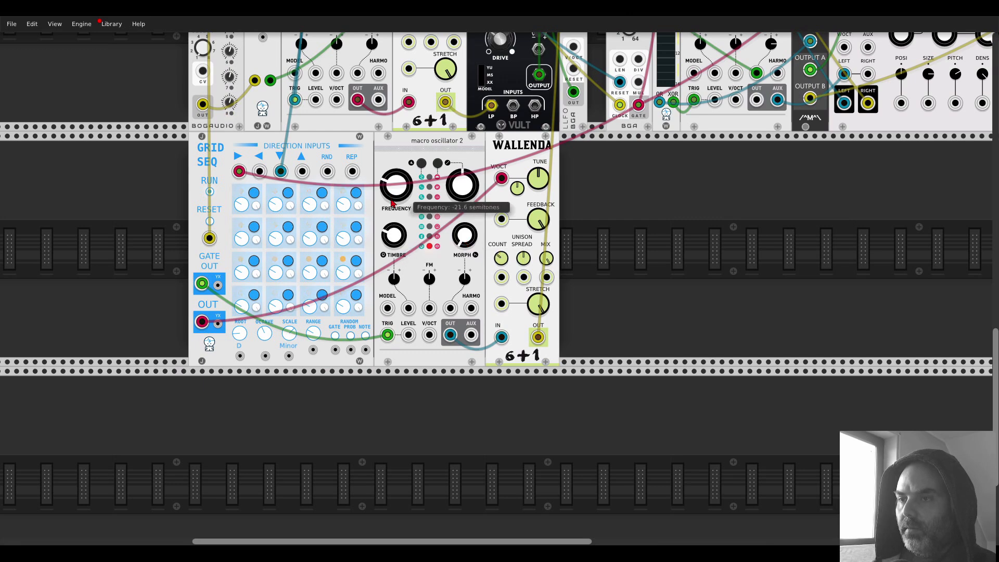
# Vary GridSeq's step pitches and adjust the step probabilities, setting the second row's last step to 0.675
pyautogui.scroll(1, 355, 348)
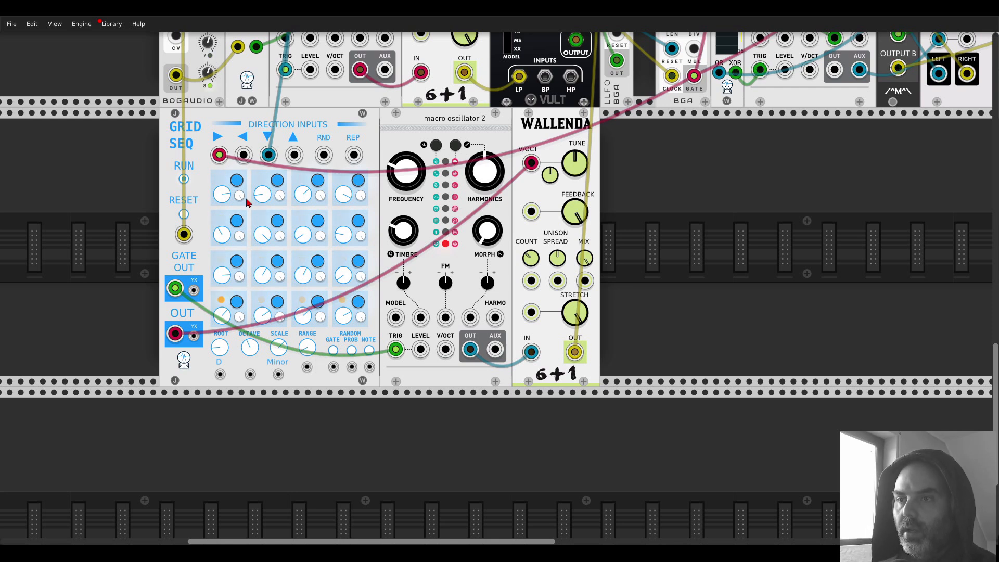
pyautogui.moveTo(272, 202); pyautogui.dragTo(366, 201)
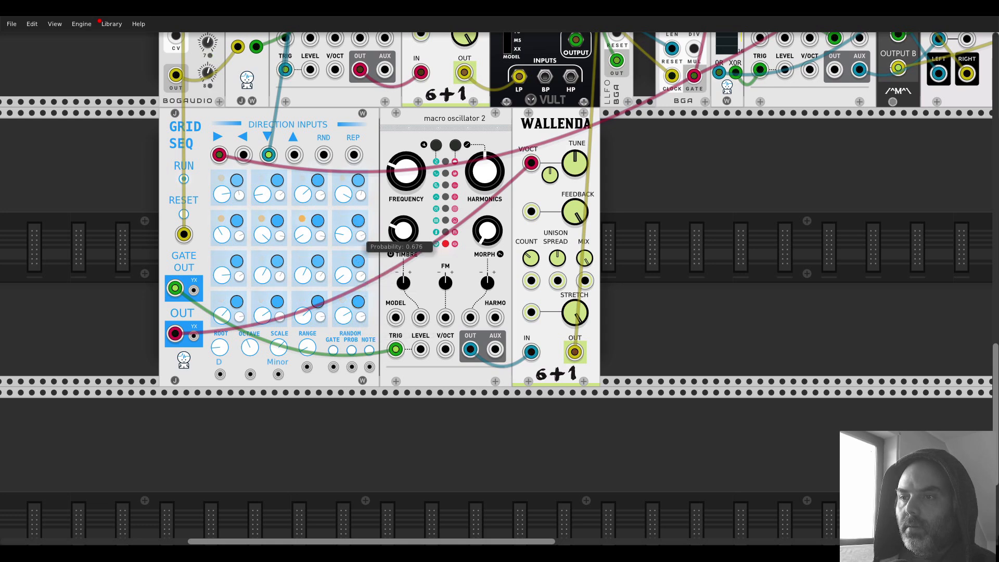
# Reduce the feedback and stretch on the new Wallenda module
pyautogui.scroll(1, 586, 229)
pyautogui.moveTo(580, 243)
pyautogui.mouseDown()
pyautogui.moveTo(563, 254)
pyautogui.moveTo(577, 235)
pyautogui.mouseUp()
pyautogui.scroll(-4, 454, 269)
pyautogui.scroll(2, 455, 269)
pyautogui.moveTo(455, 269); pyautogui.dragTo(440, 275)
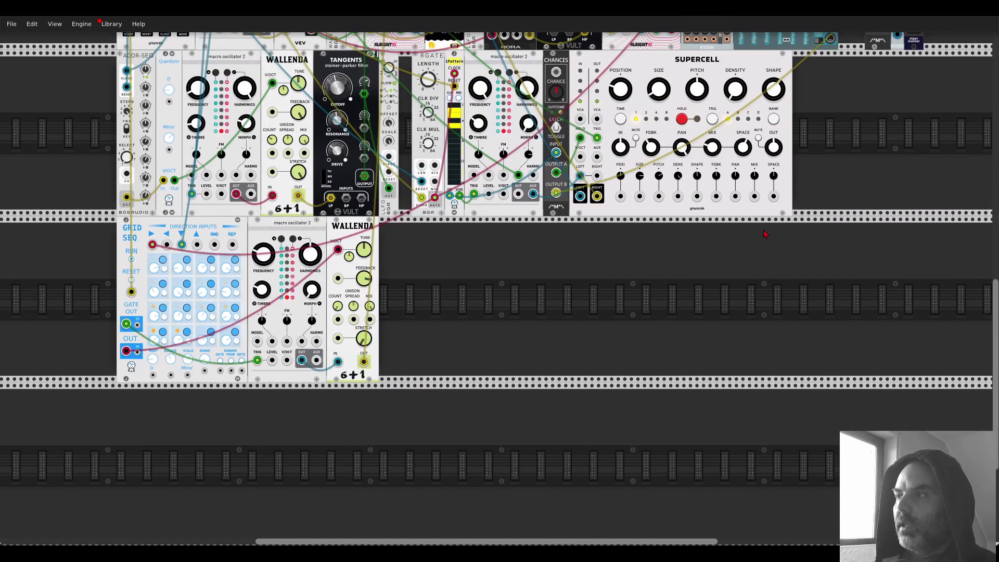
# Move S&H/Eight beside the new Wallenda and patch its second channel's output to Wallenda's feedback CV input
pyautogui.moveTo(800, 51); pyautogui.dragTo(463, 375)
pyautogui.scroll(3, 344, 382)
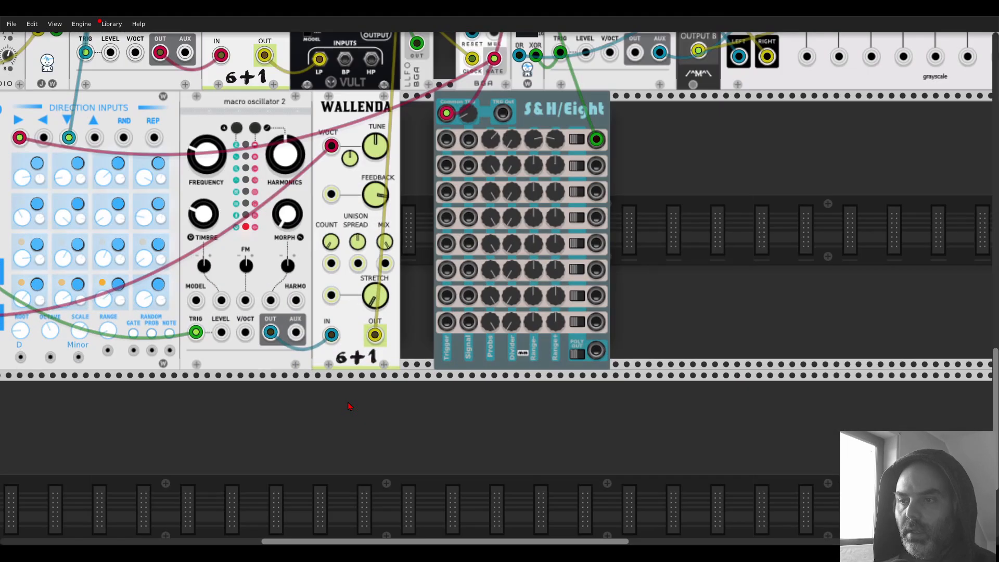
pyautogui.moveTo(418, 211); pyautogui.dragTo(520, 261)
pyautogui.moveTo(433, 246); pyautogui.dragTo(699, 217)
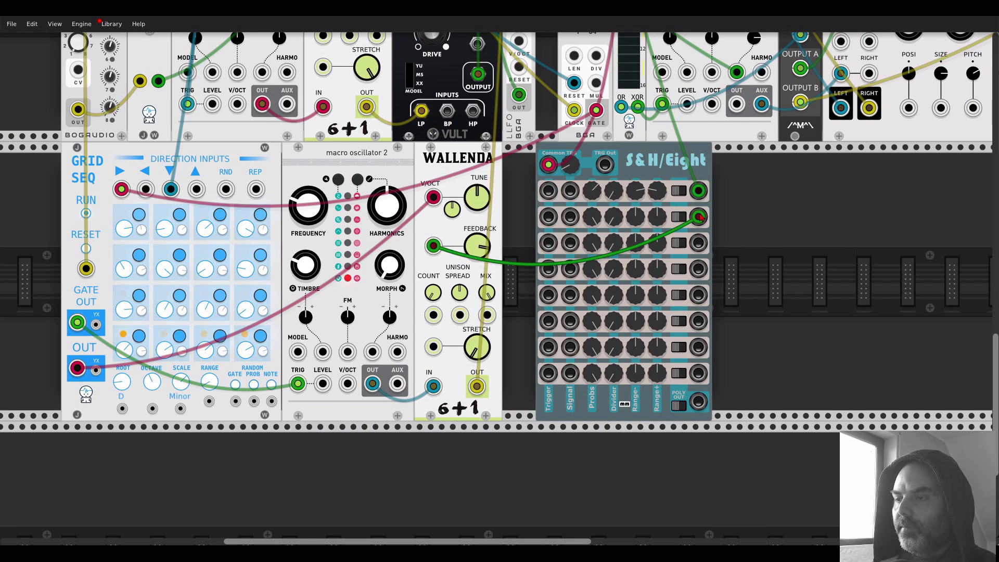
# Set S&H/Eight's second channel probability to 77.8% and adjust that channel's range
pyautogui.scroll(1, 588, 224)
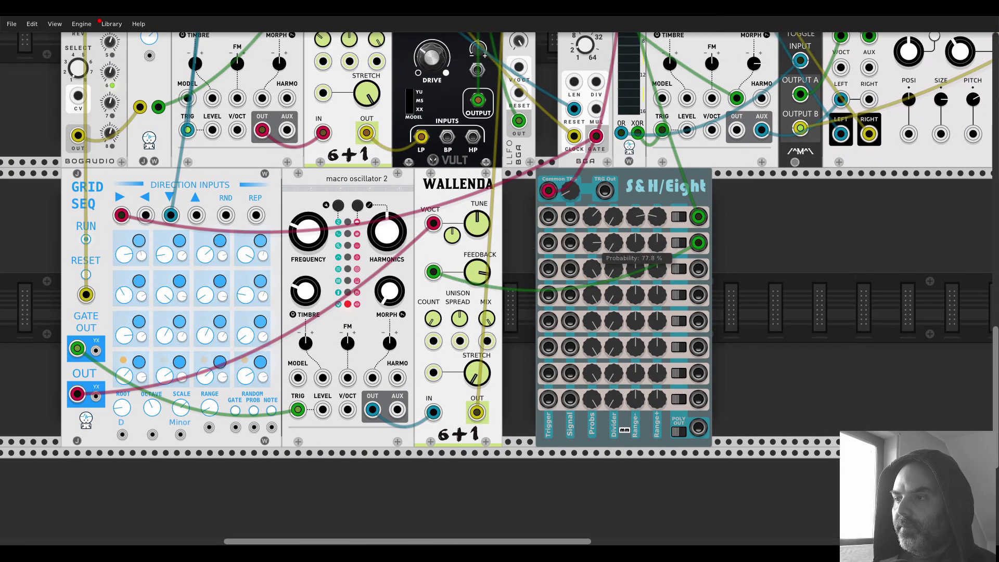
pyautogui.moveTo(657, 244); pyautogui.dragTo(635, 297)
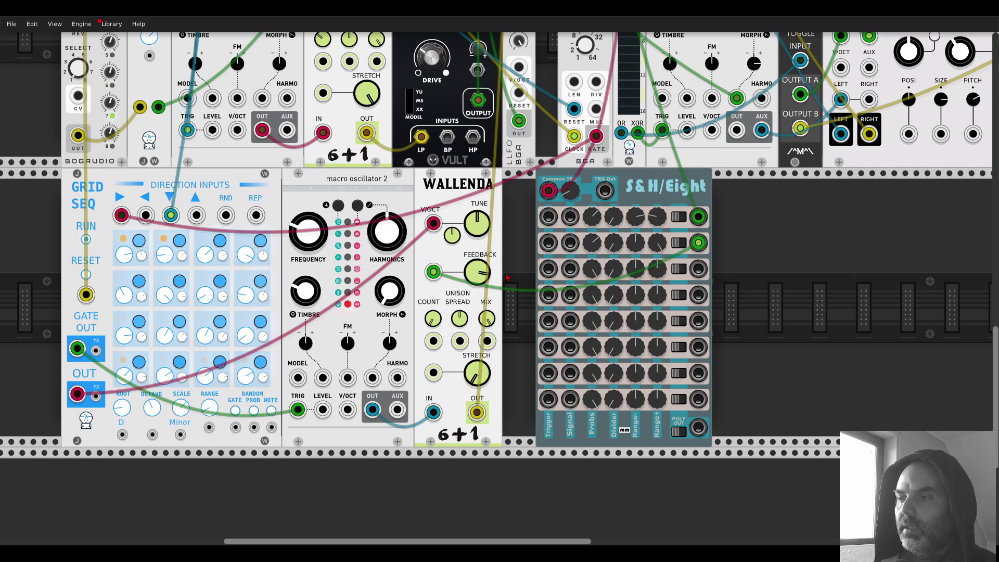
pyautogui.moveTo(508, 276); pyautogui.dragTo(571, 228)
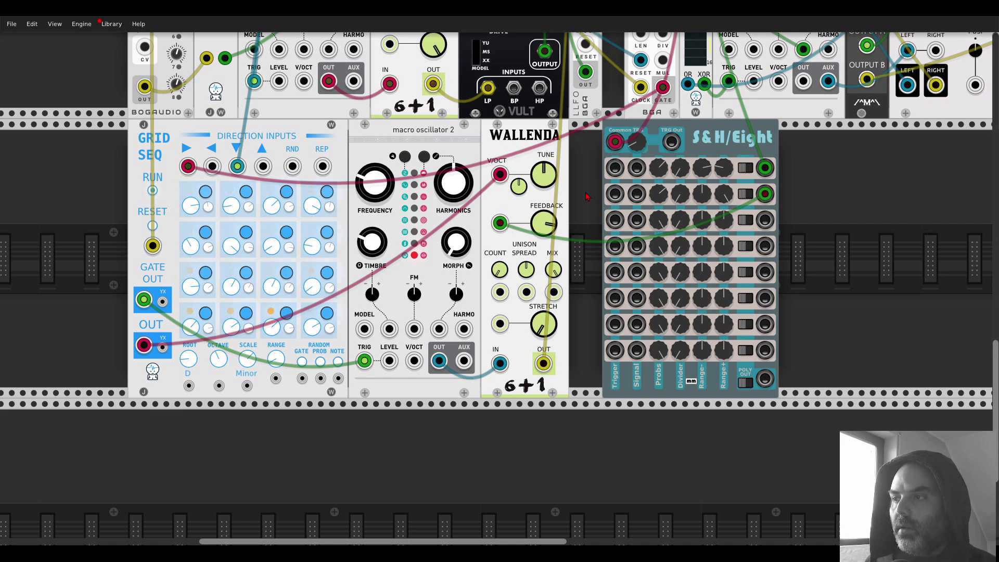
# Patch S&H/Eight's third channel output to the pan CV input of MixMaster's fourth track
pyautogui.moveTo(765, 220); pyautogui.dragTo(754, 83)
pyautogui.scroll(10, 754, 84)
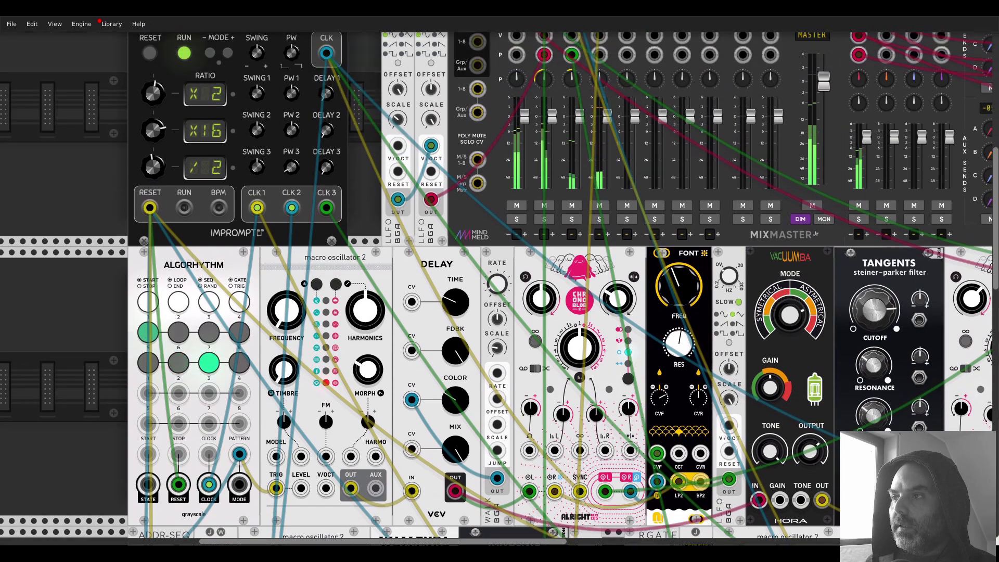
pyautogui.moveTo(672, 18); pyautogui.dragTo(603, 195)
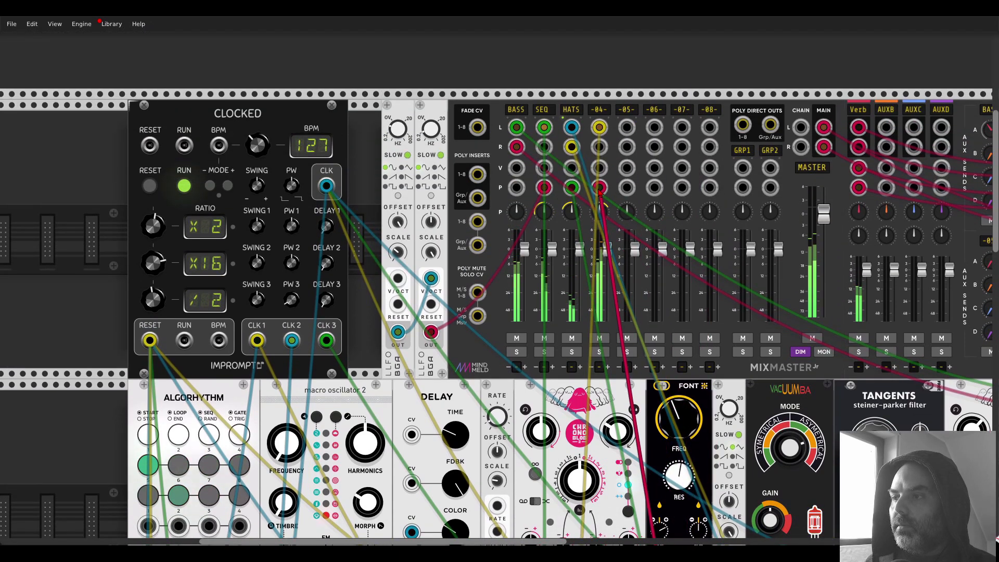
# Rename MixMaster's fourth track as ARP and set its gain adjustment to -6.0 dB
pyautogui.click(605, 112)
pyautogui.write('ARP')
pyautogui.press('Return')
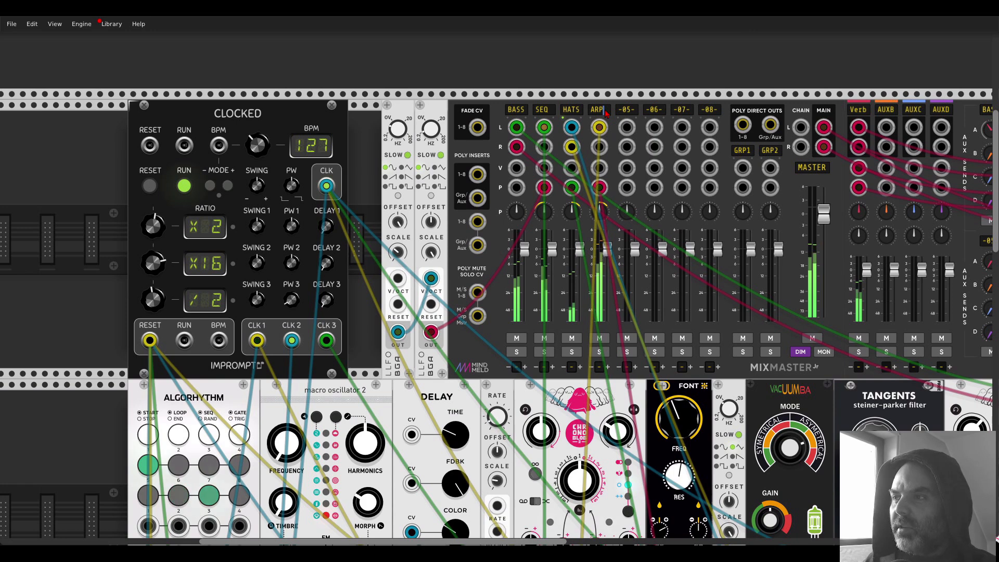
pyautogui.hscroll(10, 739, 81)
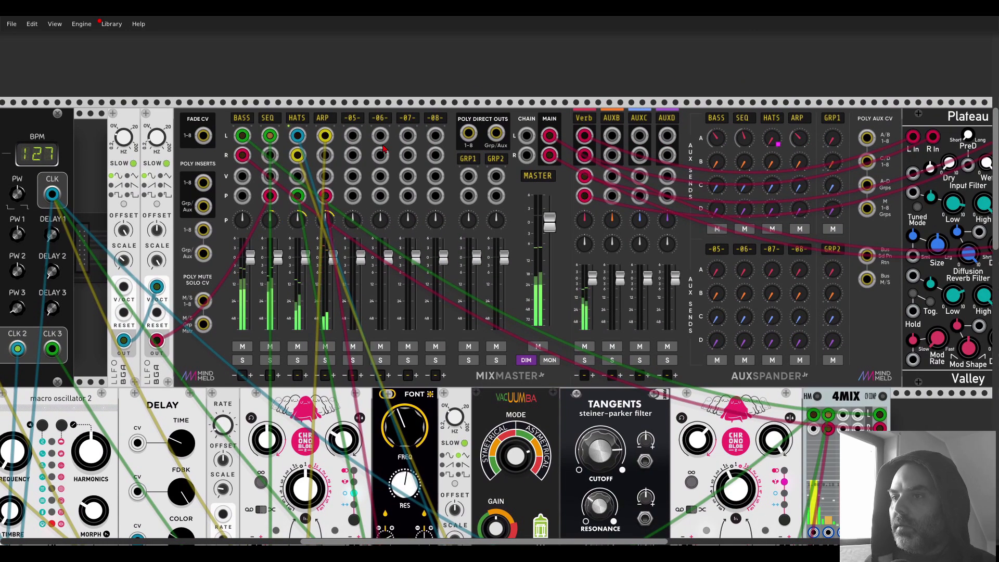
pyautogui.rightClick(328, 117)
pyautogui.moveTo(397, 148); pyautogui.dragTo(383, 148)
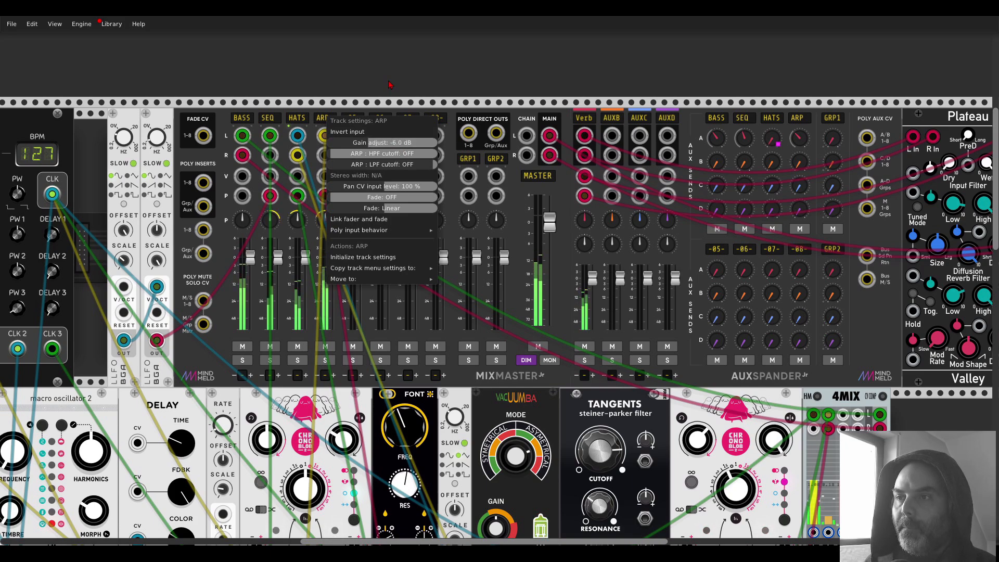
# Fine-tune the ARP track's gain adjustment to -6.7 dB
pyautogui.scroll(-10, 335, 236)
pyautogui.hscroll(-10, 336, 235)
pyautogui.scroll(-4, 336, 236)
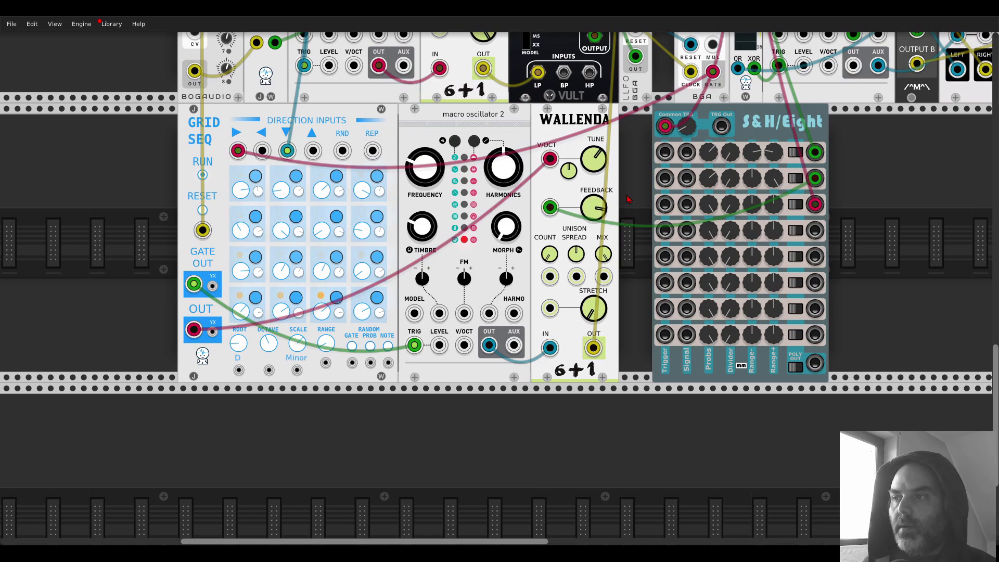
pyautogui.scroll(15, 629, 199)
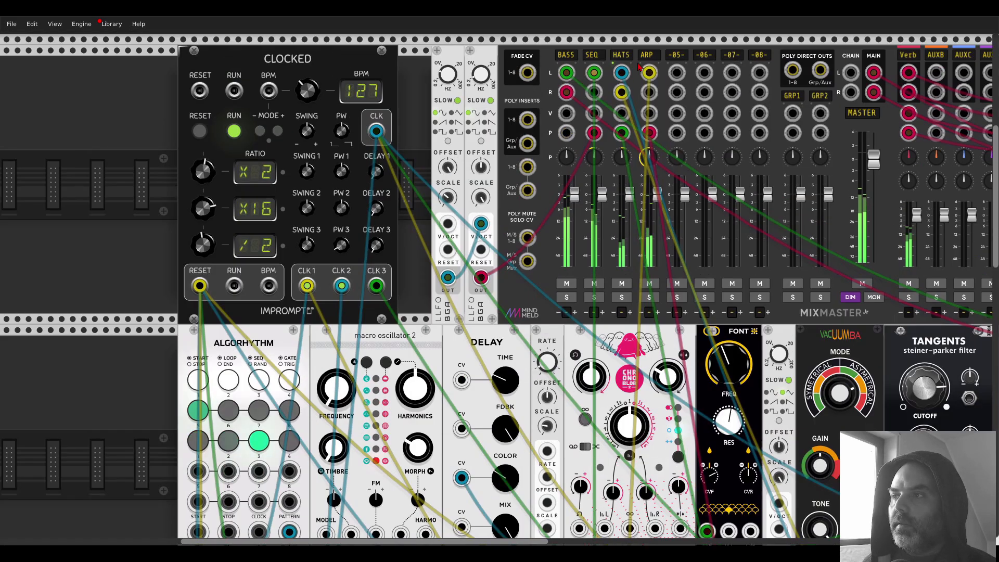
pyautogui.rightClick(646, 55)
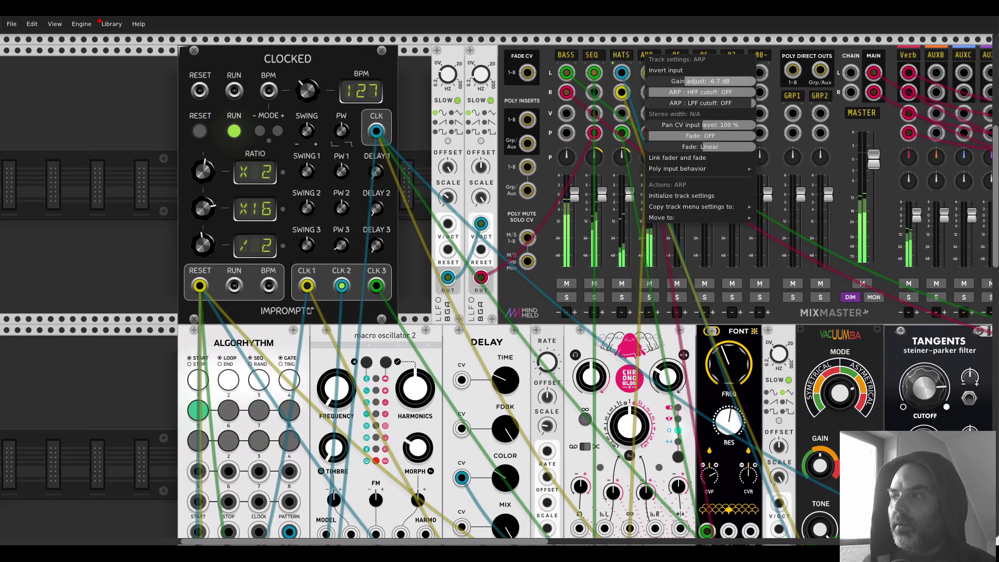
pyautogui.click(648, 41)
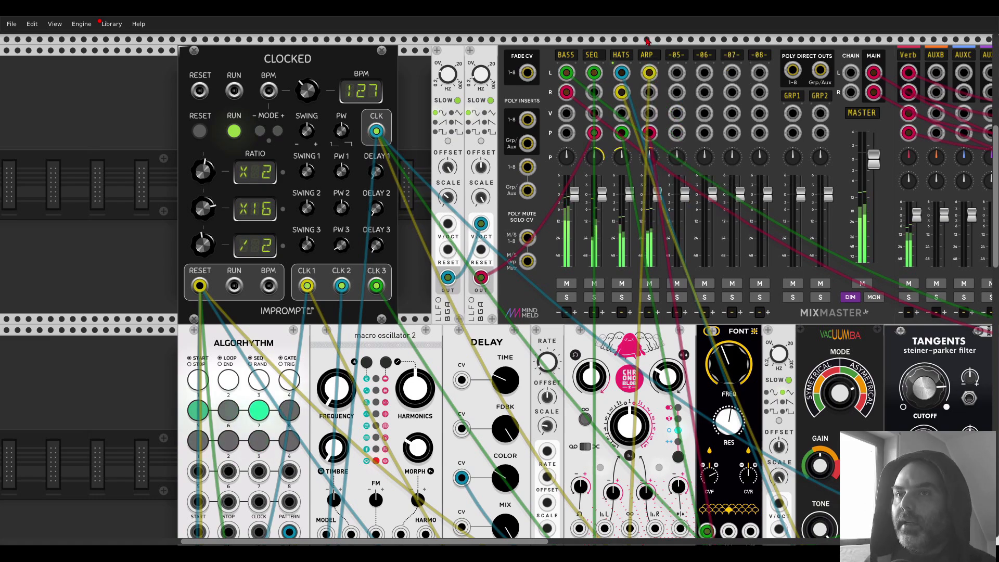
# Add another Macro Oscillator 2 module in the bottom row, in the free space past S&H/Eight
pyautogui.scroll(-15, 647, 41)
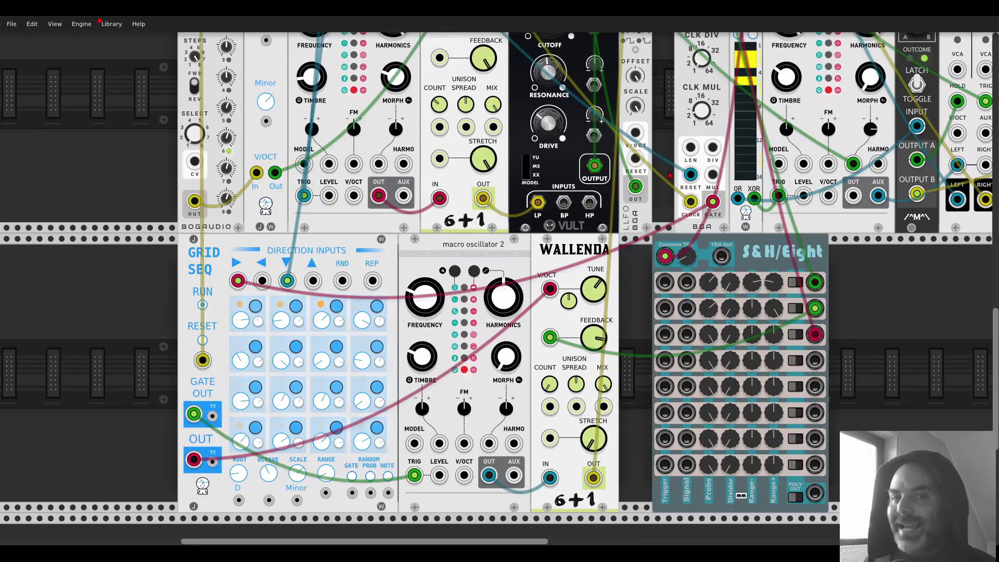
pyautogui.scroll(-2, 669, 175)
pyautogui.moveTo(771, 229); pyautogui.dragTo(562, 198)
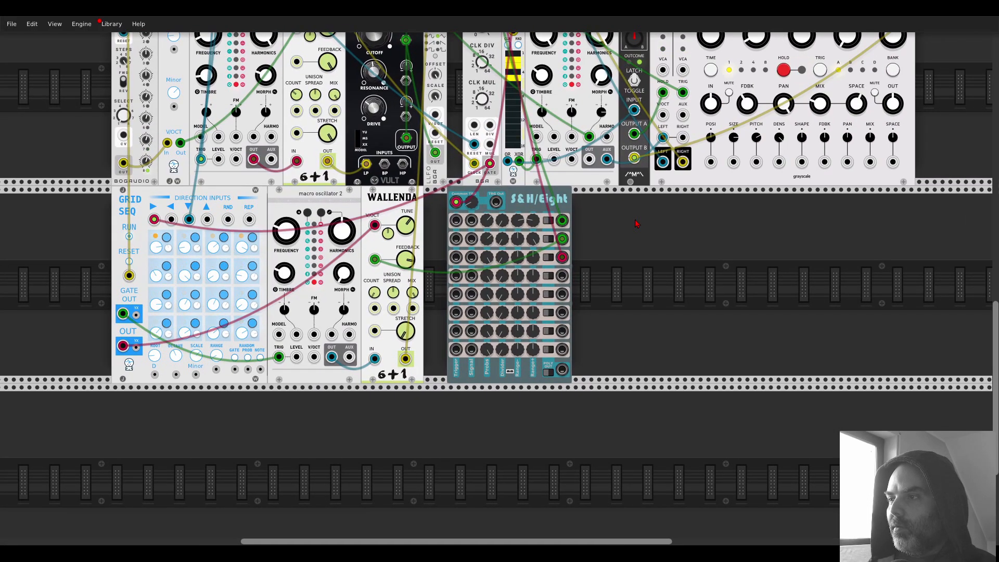
pyautogui.moveTo(649, 259); pyautogui.dragTo(599, 276)
pyautogui.doubleClick(599, 273)
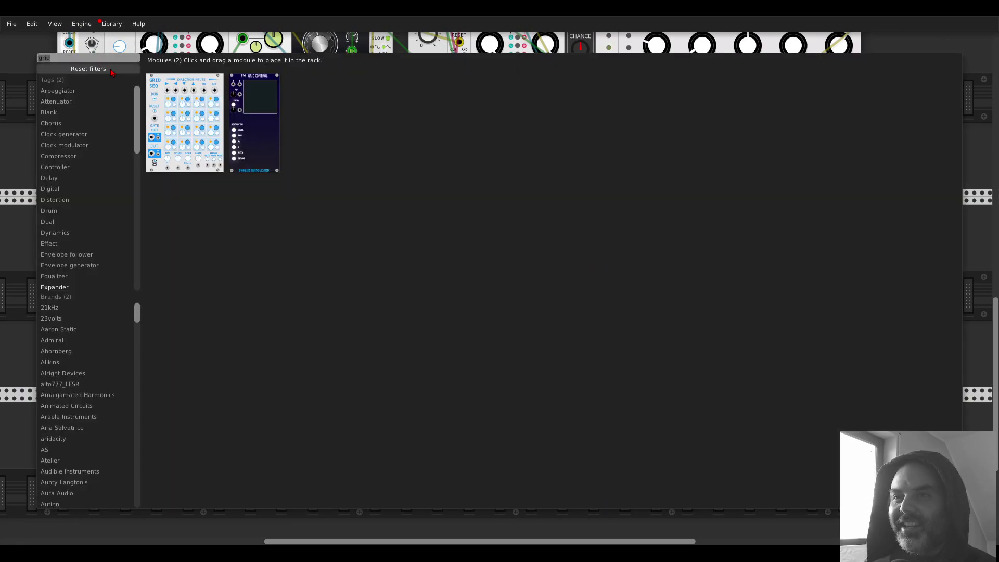
pyautogui.press('Escape')
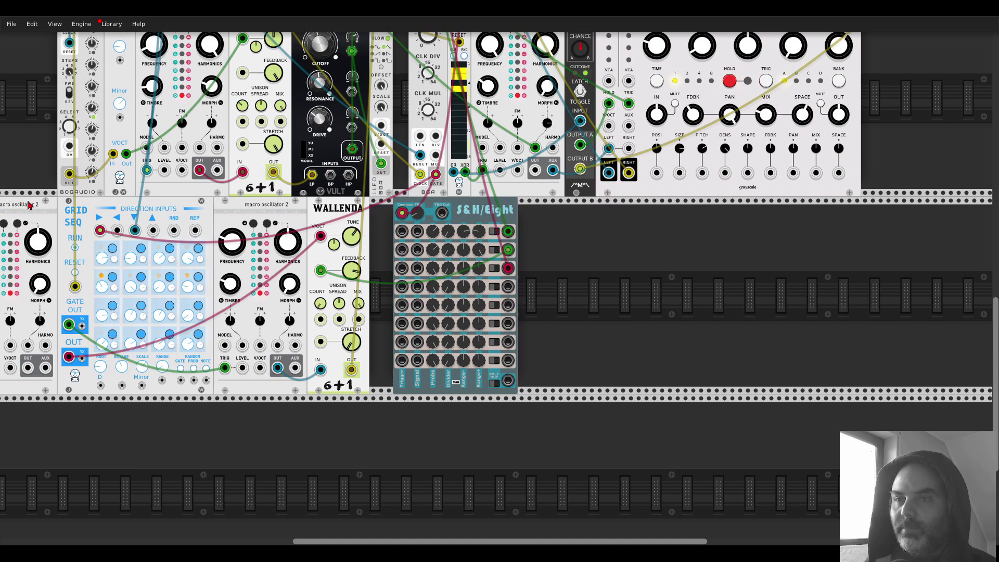
pyautogui.hotkey('ctrl', 'd')
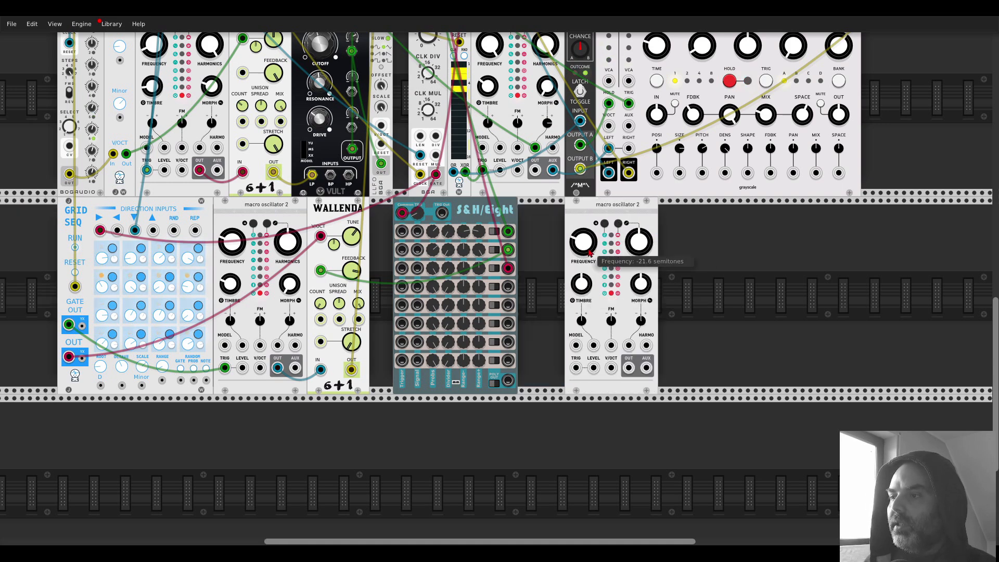
# Search the module library for delay and add the Sangster delay beside the new Macro Oscillator 2
pyautogui.rightClick(691, 265)
pyautogui.write('delay')
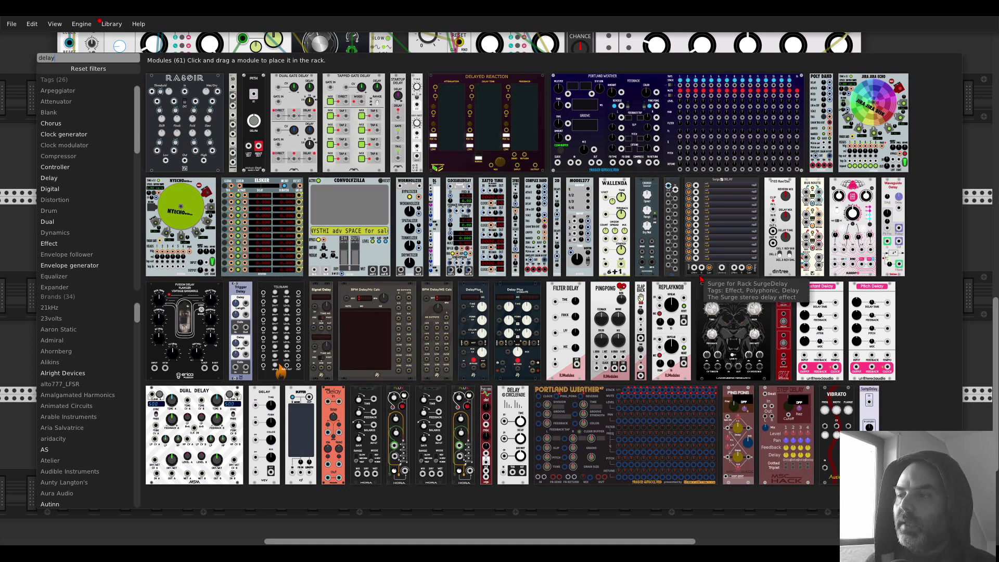
pyautogui.click(720, 298)
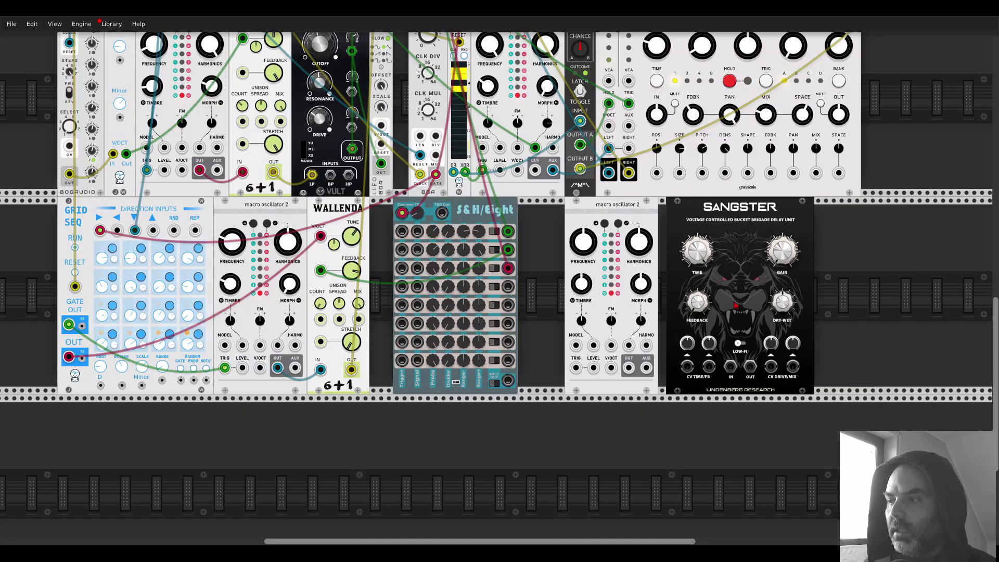
pyautogui.scroll(2, 691, 248)
pyautogui.moveTo(673, 234); pyautogui.dragTo(673, 292)
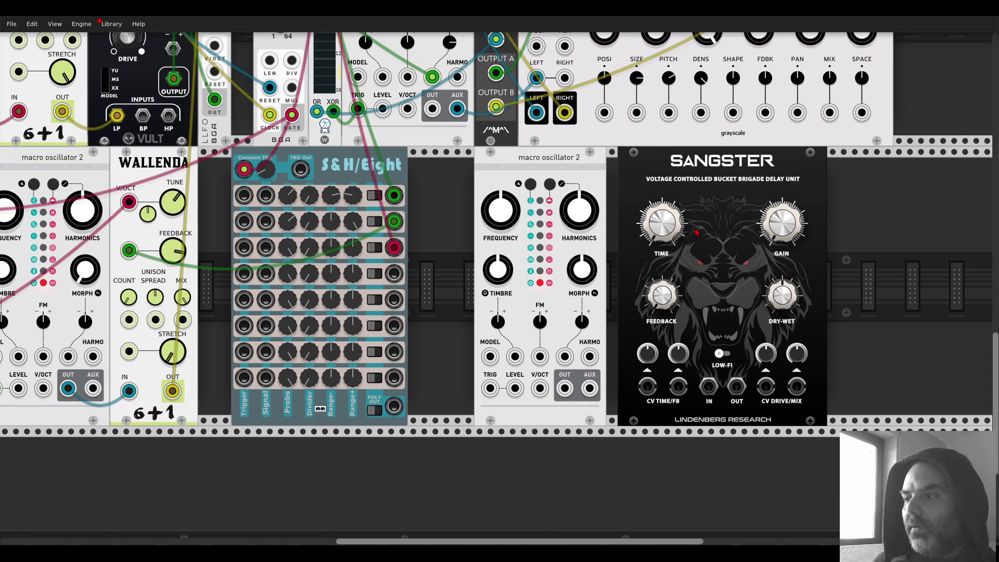
pyautogui.moveTo(681, 242); pyautogui.dragTo(678, 238)
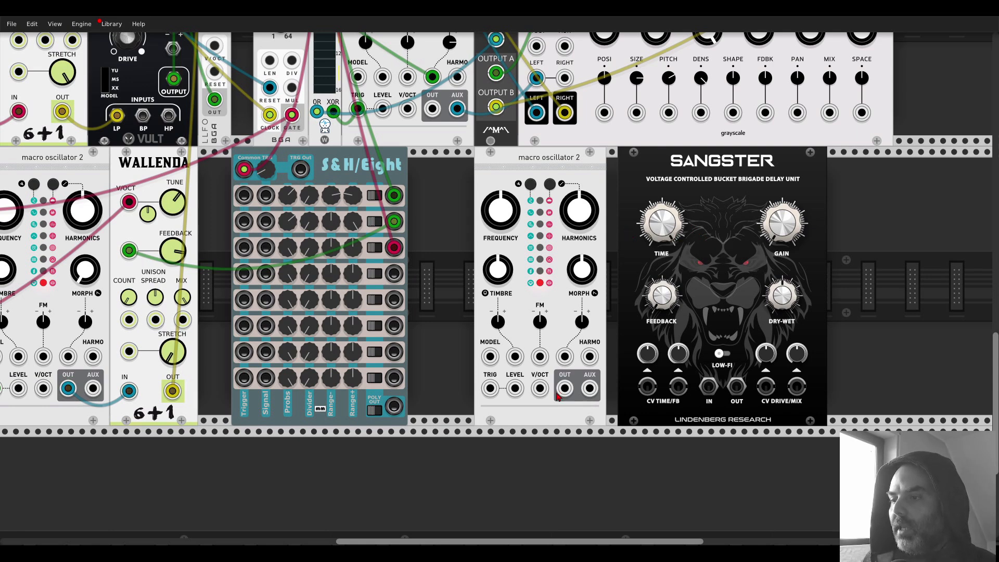
# Patch the new oscillator's main output to Sangster's input, and its trigger input to RGATE's gate output
pyautogui.moveTo(565, 388); pyautogui.dragTo(678, 386)
pyautogui.scroll(-3, 690, 395)
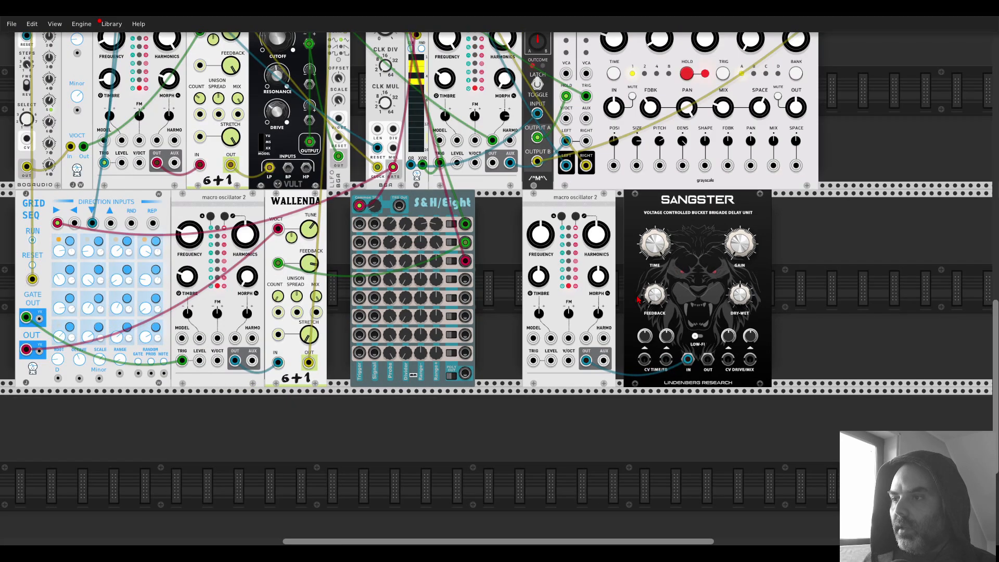
pyautogui.scroll(1, 676, 338)
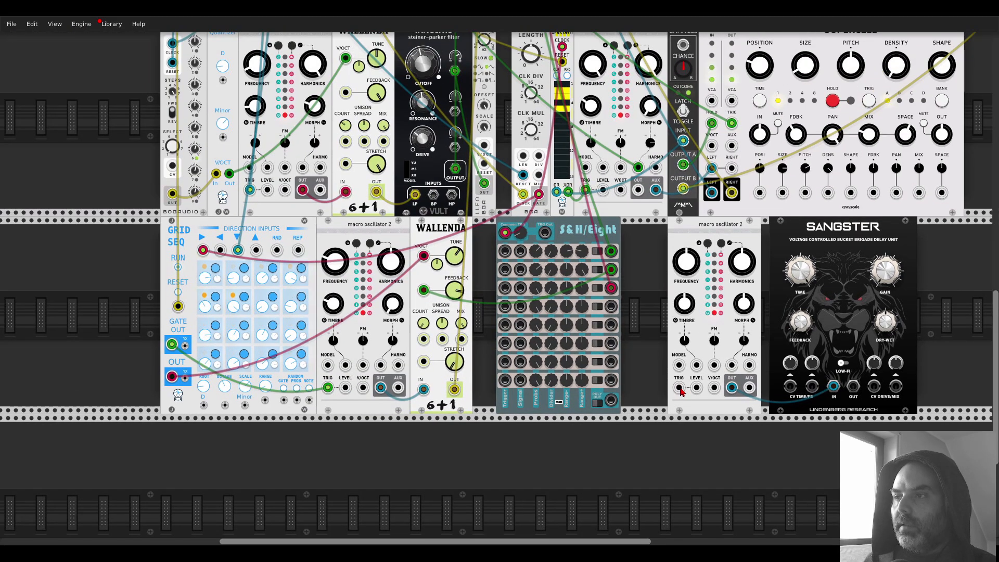
pyautogui.moveTo(680, 388); pyautogui.dragTo(539, 194)
# Patch Sangster's output to the left input of MixMaster's fifth track and solo that track
pyautogui.moveTo(661, 311); pyautogui.dragTo(465, 253)
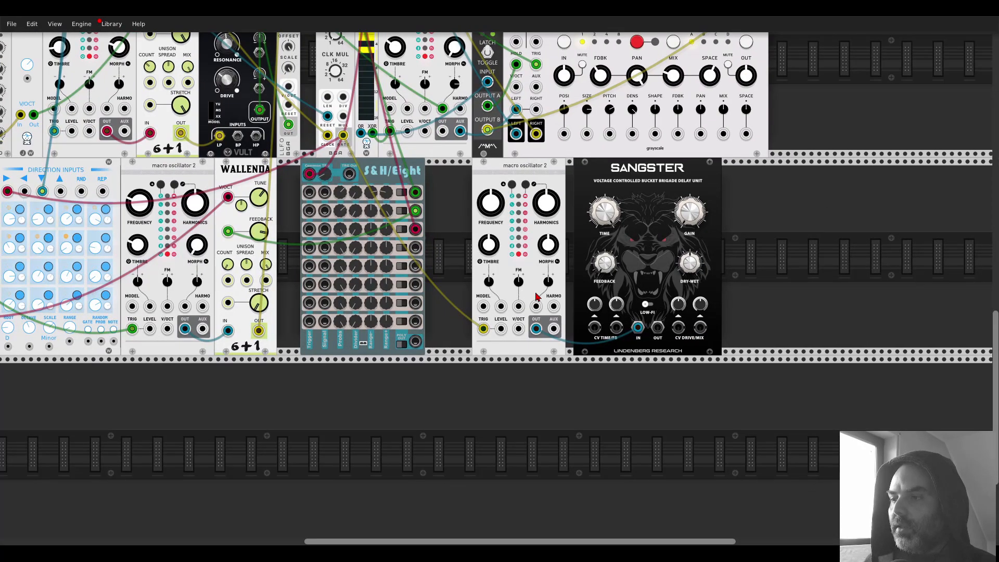
pyautogui.scroll(6, 603, 313)
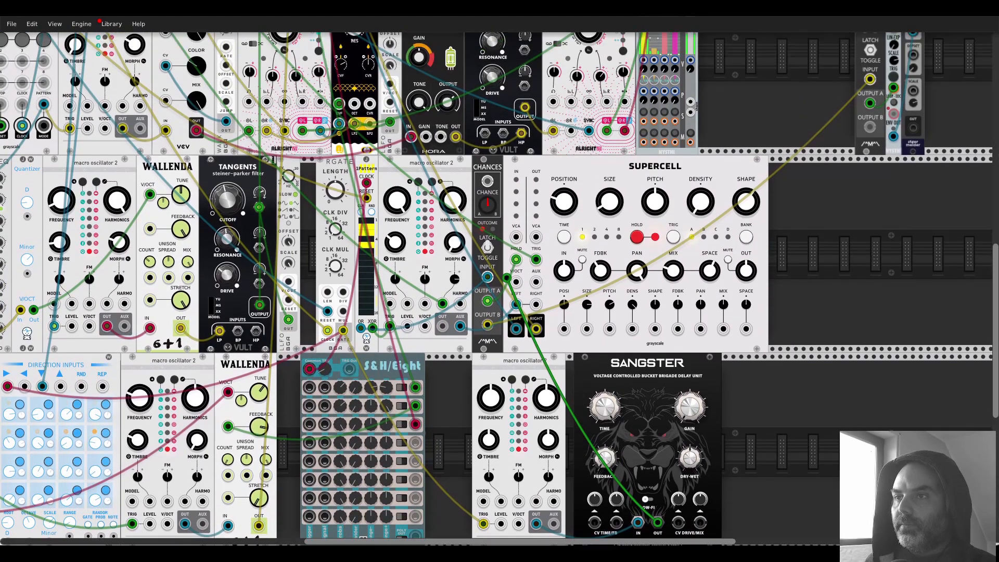
pyautogui.scroll(4, 321, 99)
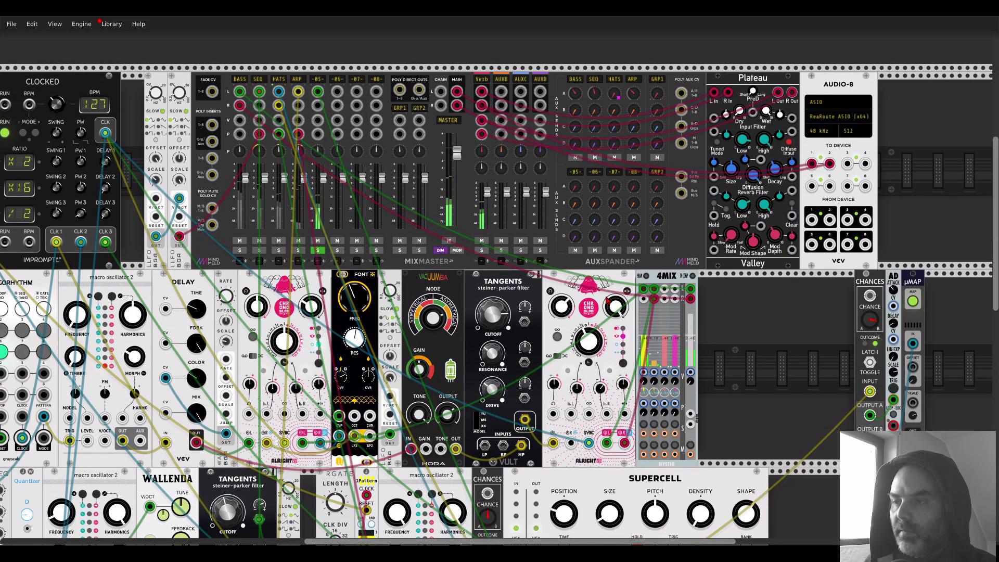
# Raise the new Macro Oscillator 2's timbre and set its harmonics to 0%
pyautogui.scroll(-5, 614, 282)
pyautogui.scroll(-5, 614, 283)
pyautogui.scroll(4, 638, 388)
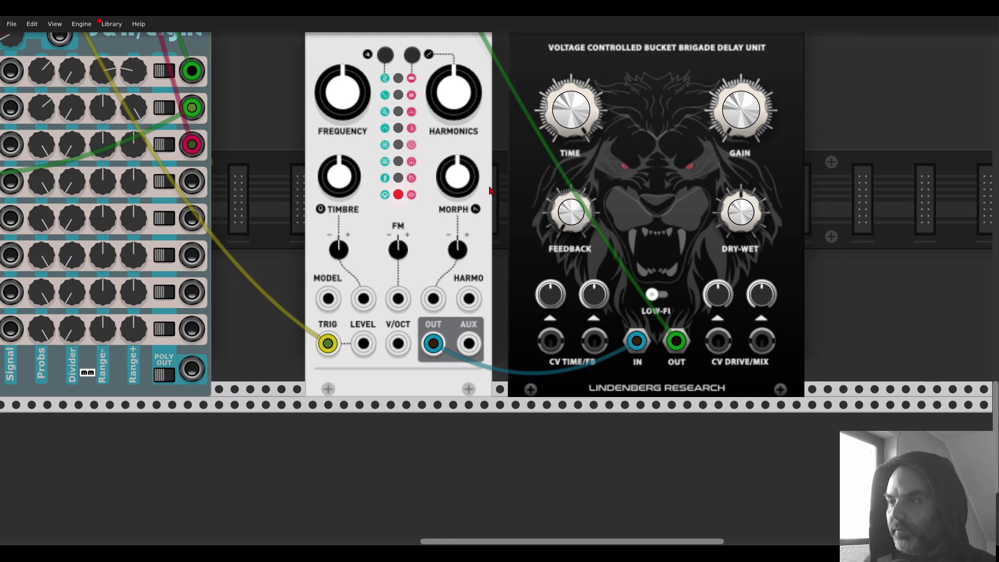
pyautogui.moveTo(341, 180); pyautogui.dragTo(341, 167)
pyautogui.moveTo(339, 125); pyautogui.dragTo(339, 113)
pyautogui.moveTo(451, 101); pyautogui.dragTo(451, 122)
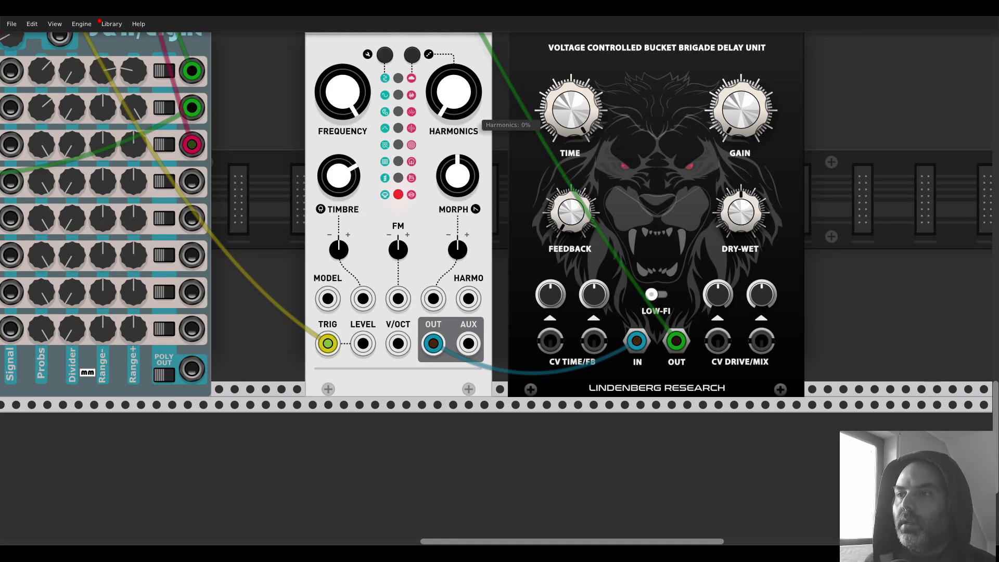
# Adjust the new oscillator's frequency and reduce its morph to below 34%
pyautogui.moveTo(342, 94); pyautogui.dragTo(343, 101)
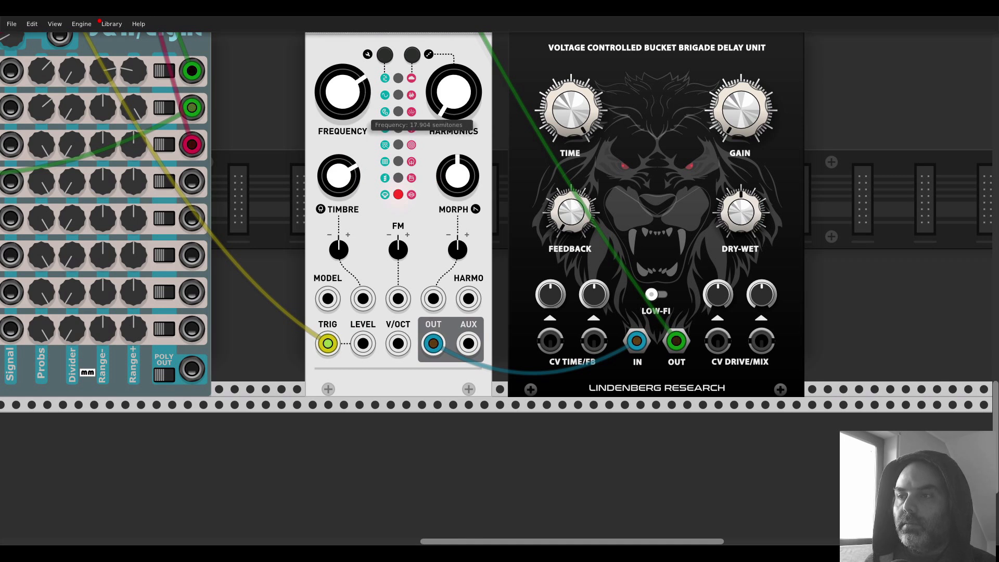
pyautogui.moveTo(343, 109); pyautogui.dragTo(343, 133)
pyautogui.moveTo(457, 176); pyautogui.dragTo(457, 184)
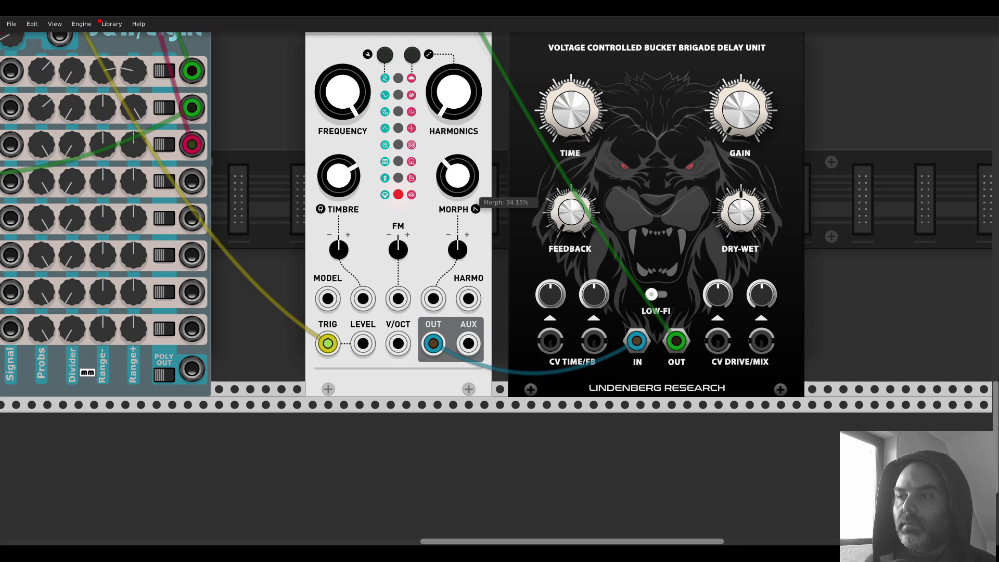
pyautogui.moveTo(458, 183); pyautogui.dragTo(458, 188)
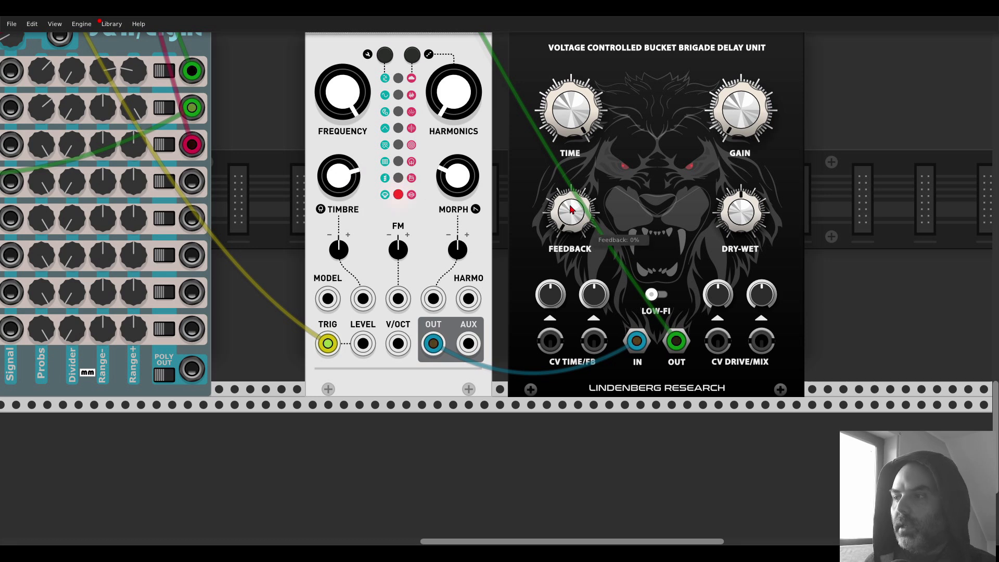
# Raise Sangster's feedback, gain and dry-wet mix, and set its delay time to 101.6 ms
pyautogui.moveTo(574, 210); pyautogui.dragTo(574, 194)
pyautogui.moveTo(741, 110); pyautogui.dragTo(742, 87)
pyautogui.moveTo(571, 110); pyautogui.dragTo(571, 208)
pyautogui.scroll(1, 571, 110)
pyautogui.moveTo(746, 244); pyautogui.dragTo(746, 219)
pyautogui.moveTo(571, 135); pyautogui.dragTo(571, 157)
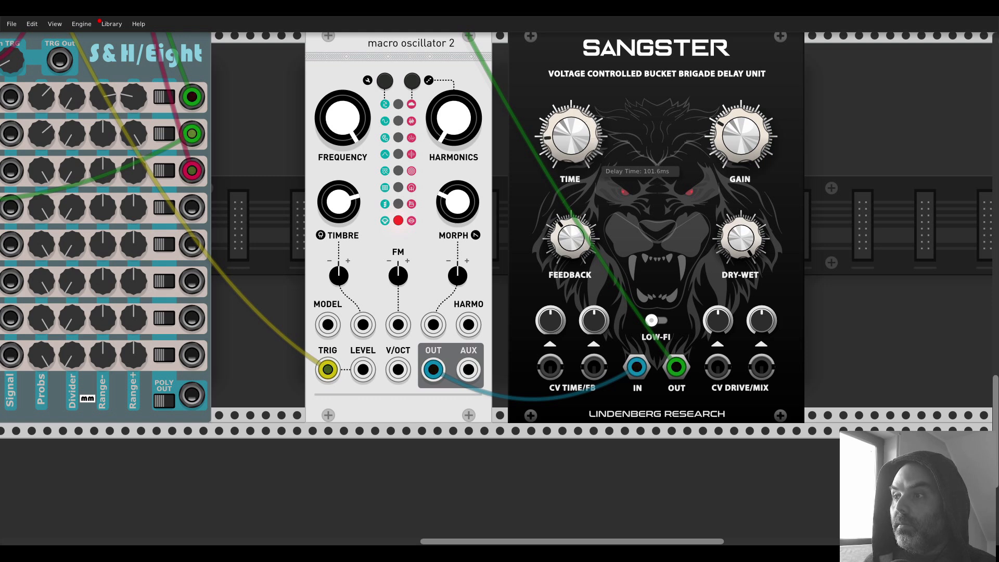
# Enable Sangster's low-fi mode and readjust its delay time and feedback
pyautogui.click(656, 320)
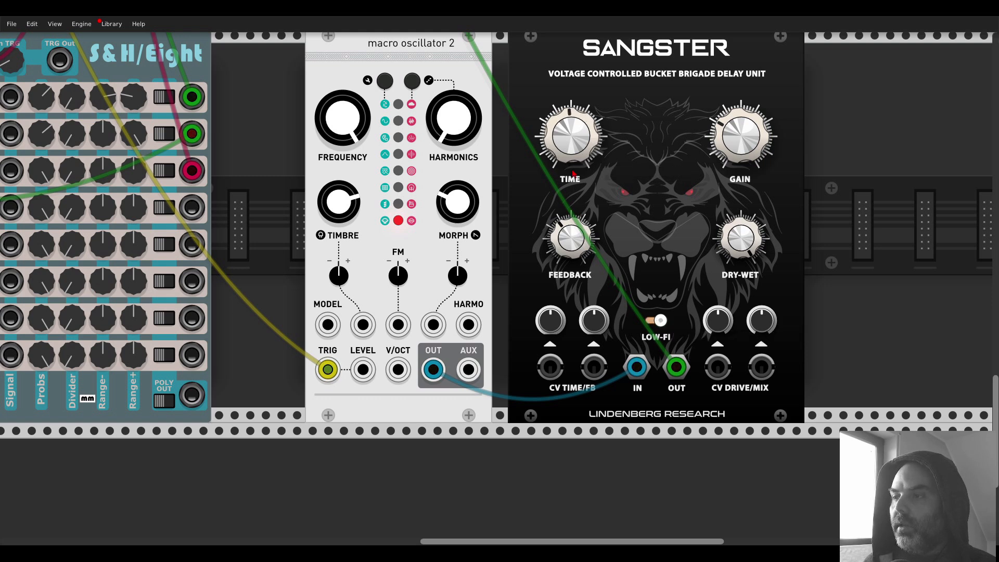
pyautogui.moveTo(571, 135); pyautogui.dragTo(571, 131)
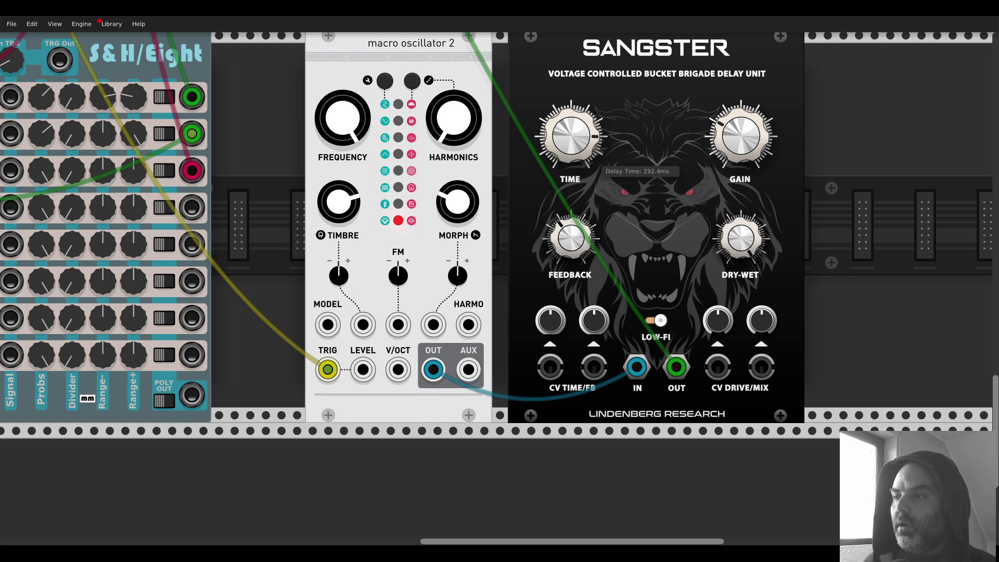
pyautogui.moveTo(571, 136); pyautogui.dragTo(571, 140)
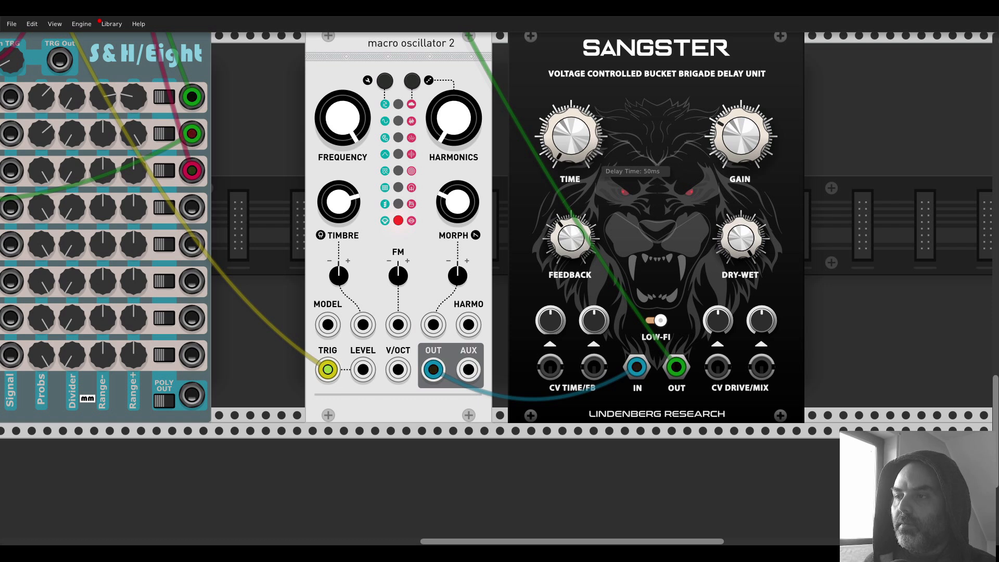
pyautogui.moveTo(572, 255); pyautogui.dragTo(571, 248)
pyautogui.moveTo(571, 135); pyautogui.dragTo(571, 130)
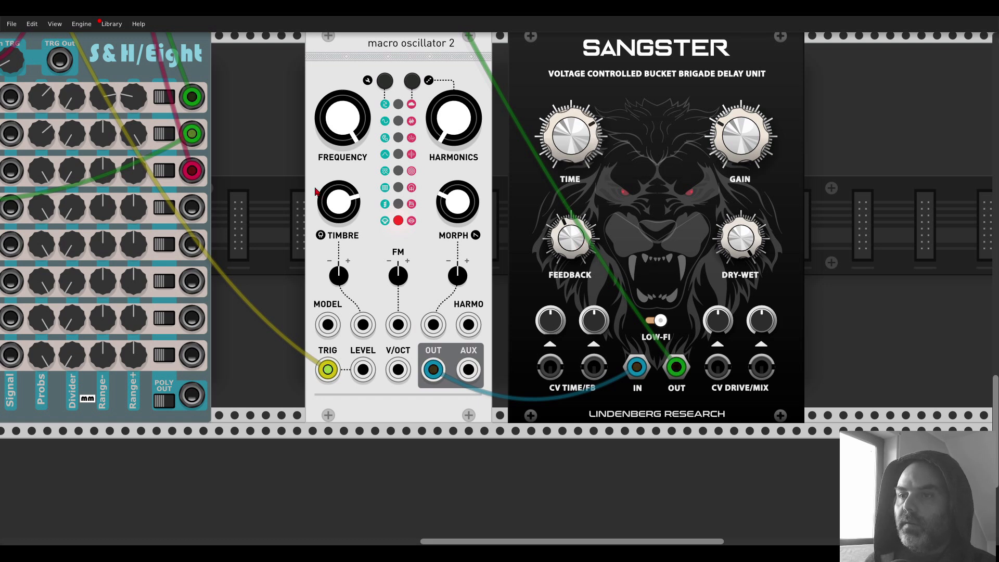
# Patch S&H/Eight's fourth channel output to Sangster's time CV input and raise the time modulation amount
pyautogui.moveTo(192, 207); pyautogui.dragTo(550, 367)
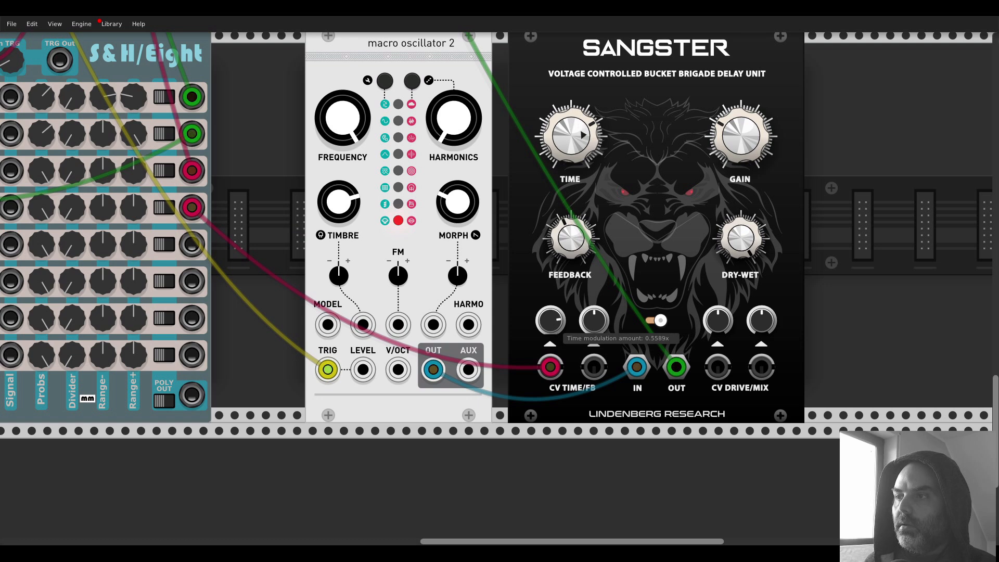
pyautogui.moveTo(551, 320); pyautogui.dragTo(550, 317)
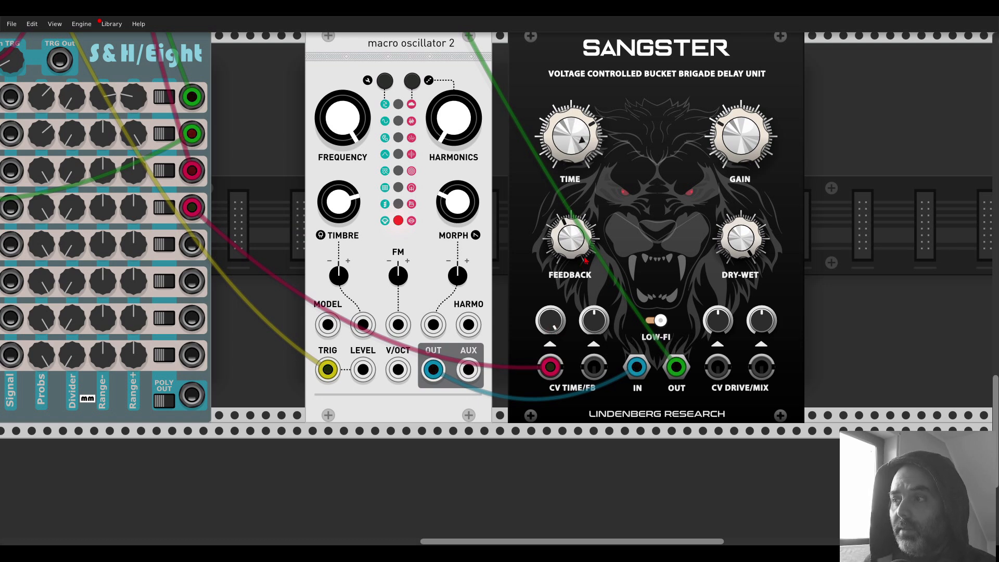
# Set Sangster's gain to a drive of 3.99 and check the probability of S&H/Eight's fourth channel
pyautogui.moveTo(741, 138); pyautogui.dragTo(742, 109)
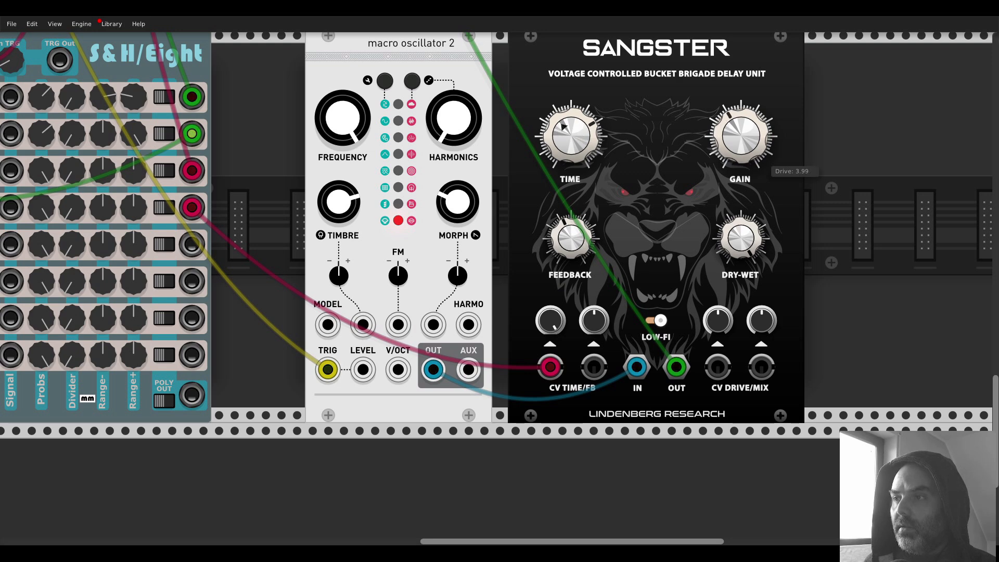
pyautogui.hscroll(-3, 468, 208)
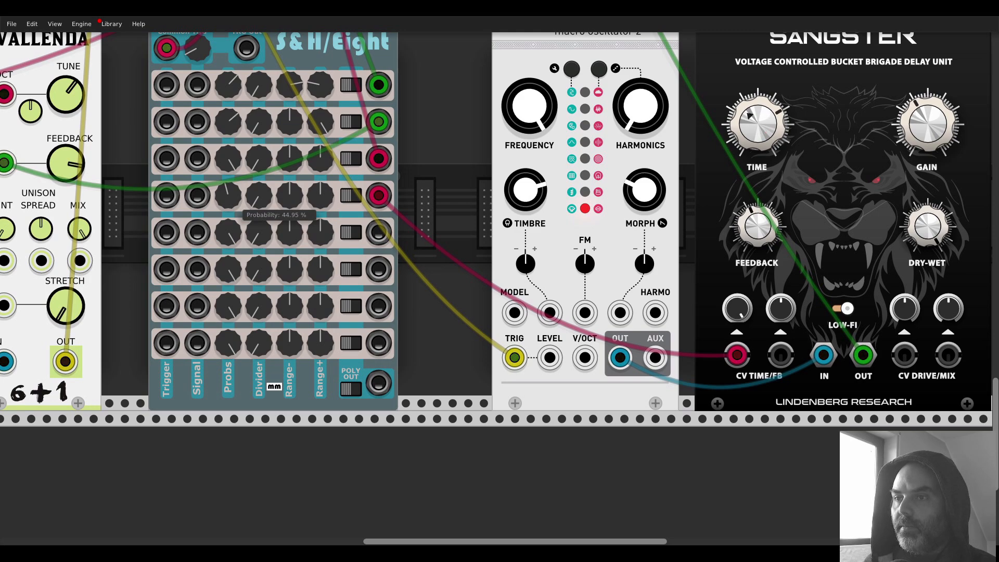
pyautogui.scroll(-3, 441, 278)
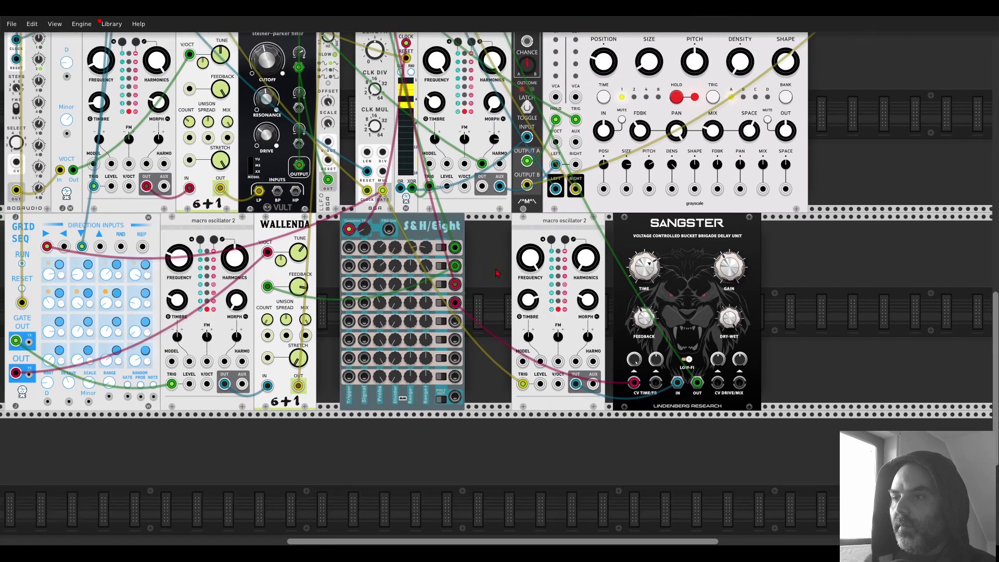
# Set the high-pass filter cutoff of the mixer's fifth track to 1000 Hz
pyautogui.scroll(10, 467, 275)
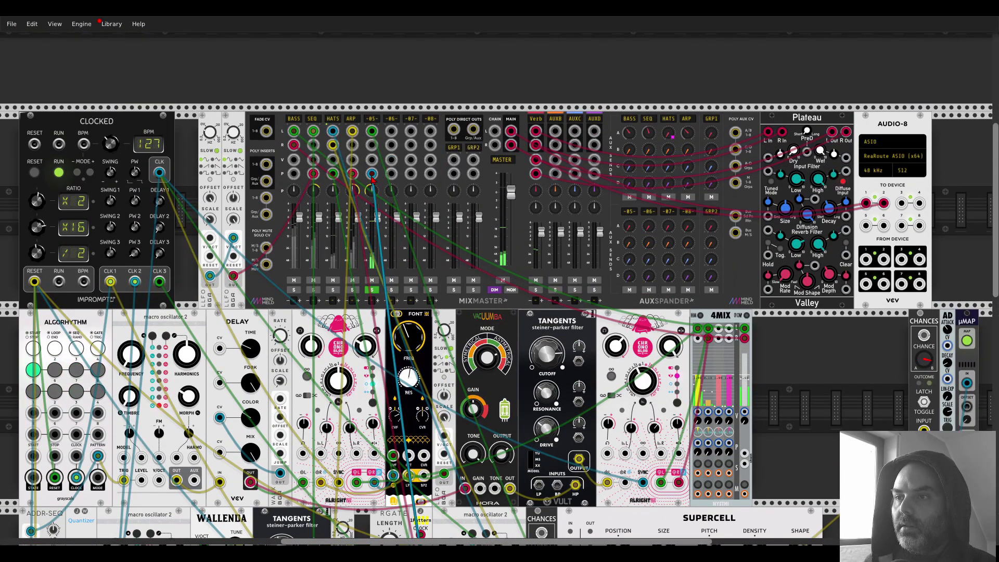
pyautogui.rightClick(375, 118)
pyautogui.moveTo(394, 154); pyautogui.dragTo(483, 154)
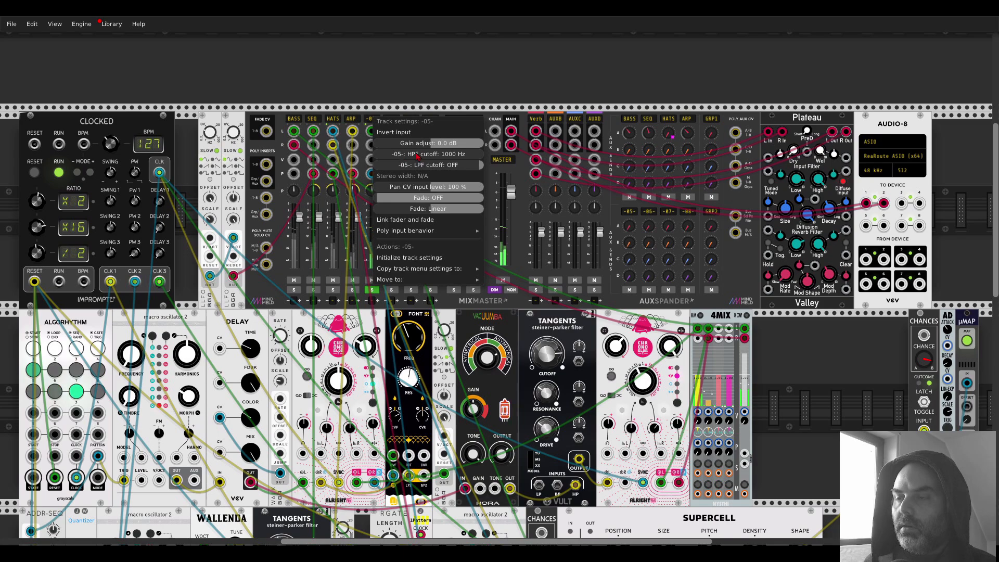
pyautogui.click(421, 95)
# Add a Tangents filter beside Sangster and route Sangster's output through its BP input to the mixer
pyautogui.scroll(-11, 486, 149)
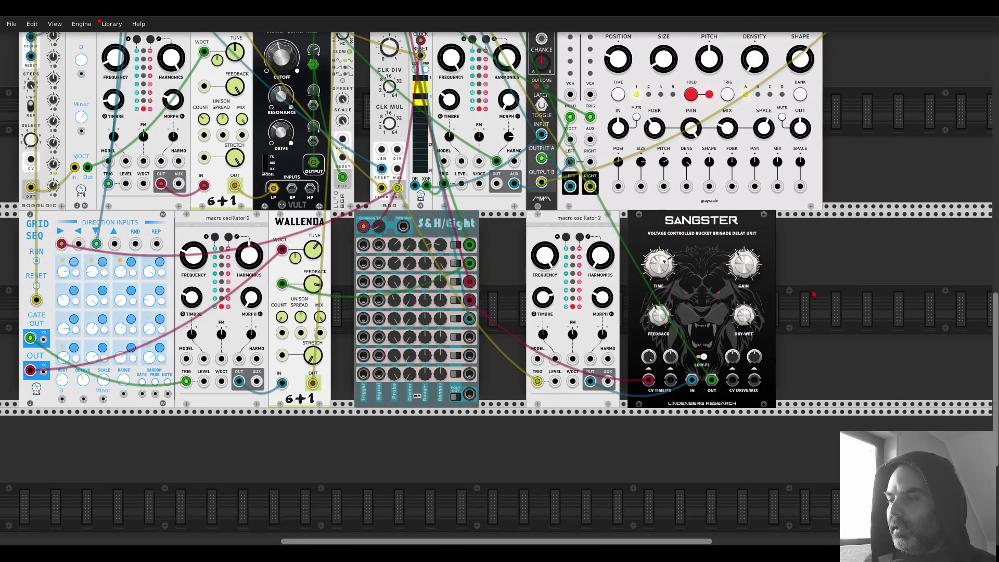
pyautogui.moveTo(814, 294); pyautogui.dragTo(696, 244)
pyautogui.rightClick(696, 244)
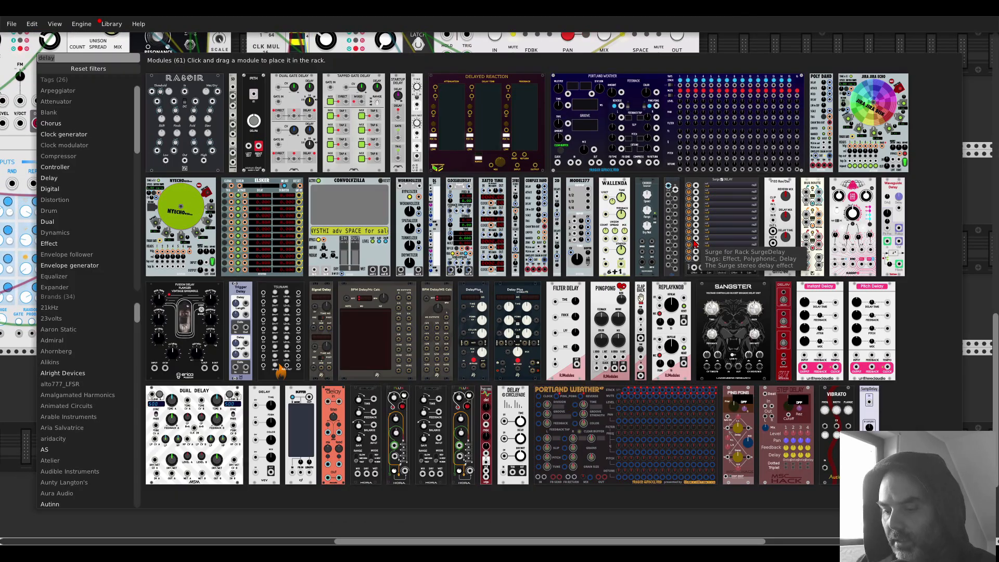
pyautogui.write('tange')
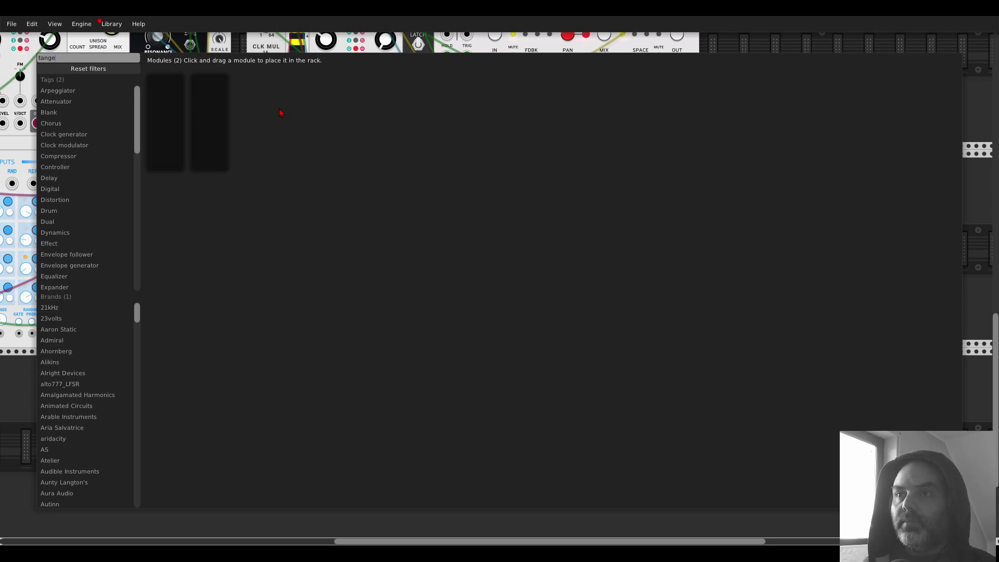
pyautogui.click(216, 96)
pyautogui.moveTo(589, 320); pyautogui.dragTo(713, 301)
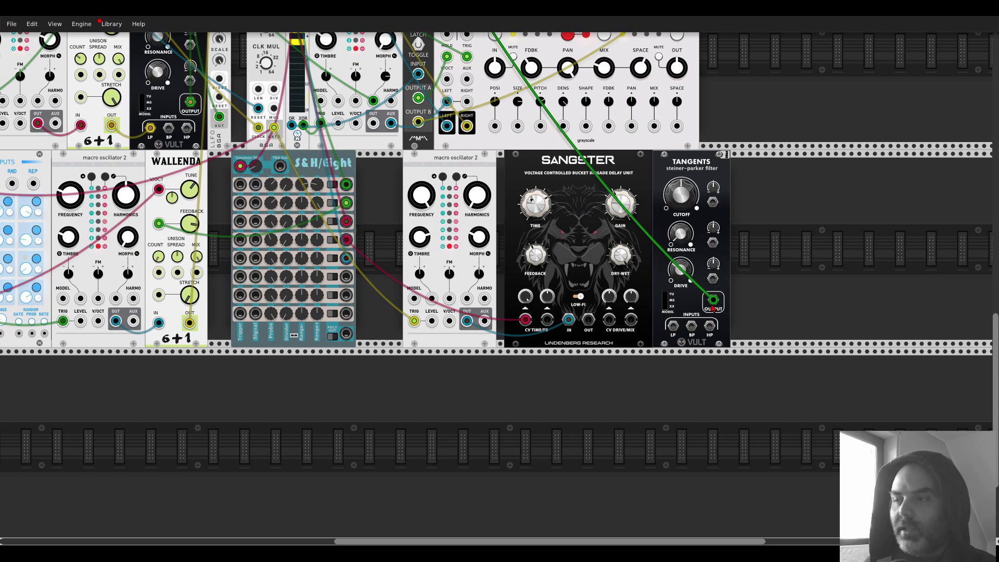
pyautogui.moveTo(589, 320); pyautogui.dragTo(692, 325)
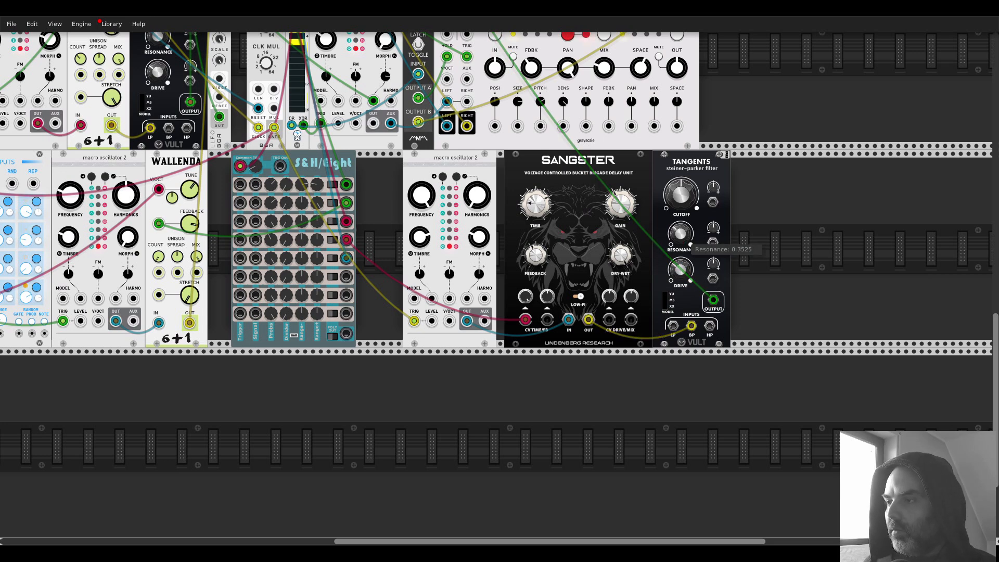
# Modulate Tangents' cutoff from S&H/Eight's sixth output and move the oscillator, Sangster and Tangents closer to S&H/Eight
pyautogui.moveTo(714, 202); pyautogui.dragTo(346, 276)
pyautogui.moveTo(713, 187); pyautogui.dragTo(714, 175)
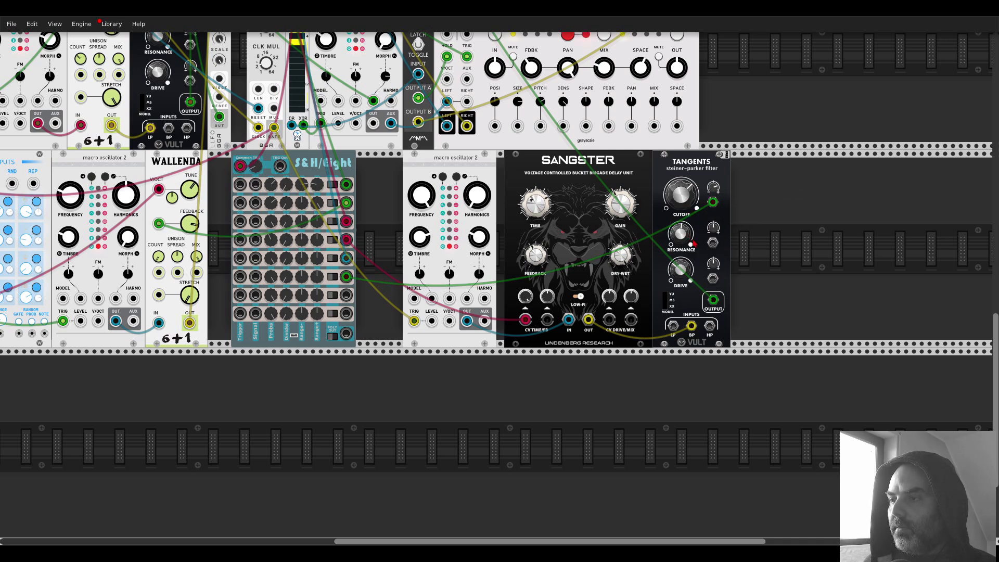
pyautogui.moveTo(694, 168); pyautogui.dragTo(657, 172)
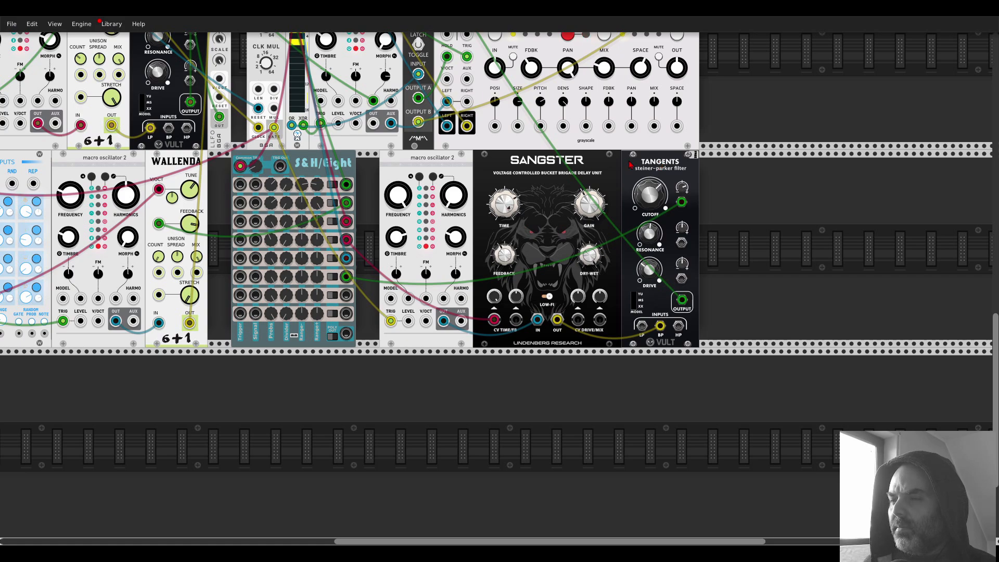
# Rename the mixer's fifth track GLTC, solo it, and raise its Verb send
pyautogui.scroll(10, 247, 245)
pyautogui.click(249, 255)
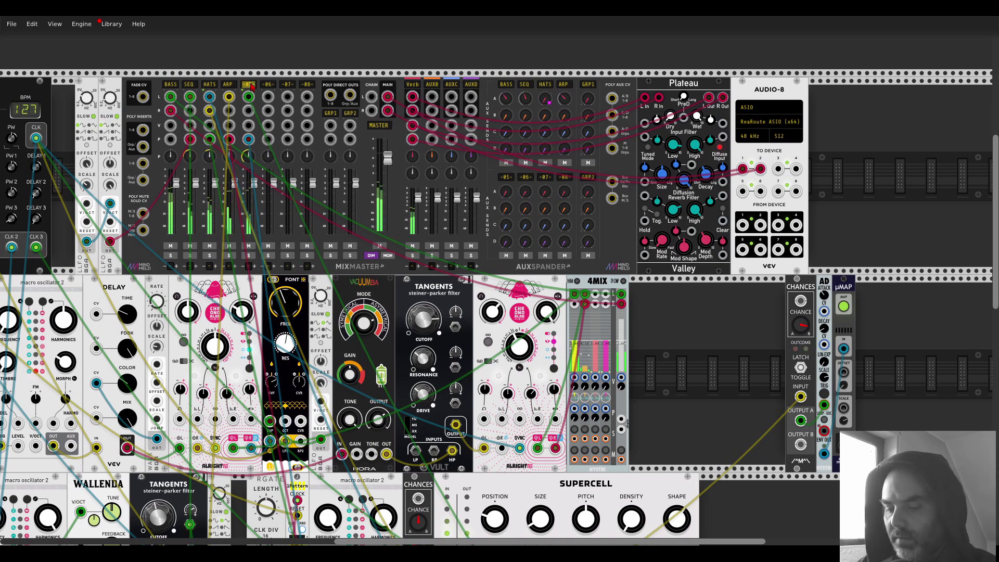
pyautogui.write('GLTC')
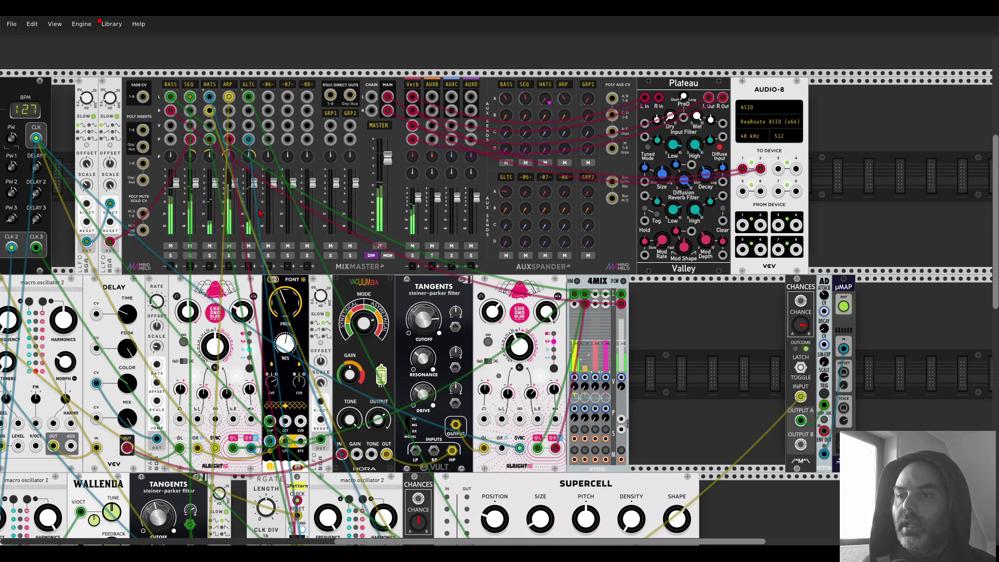
pyautogui.click(250, 256)
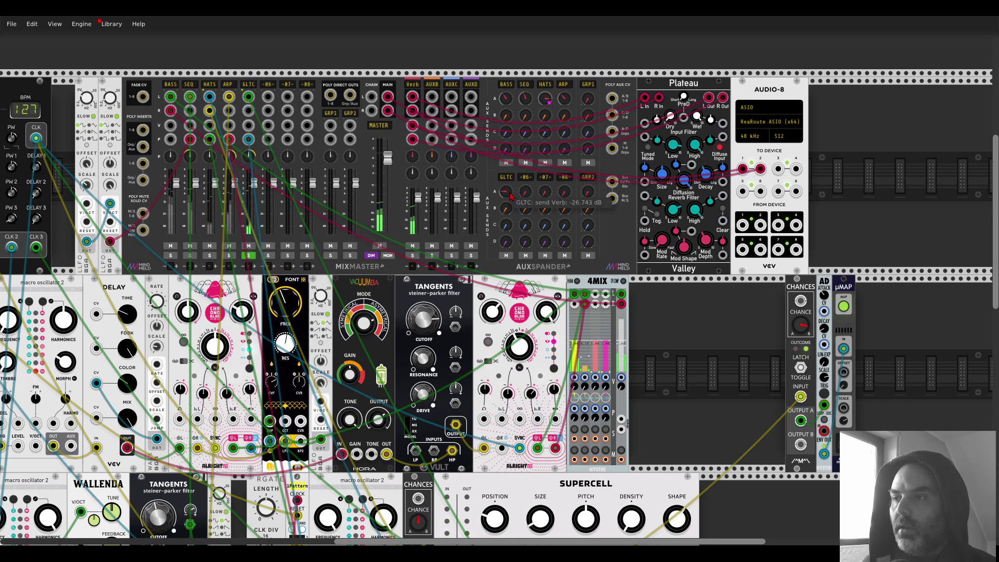
# Search the module library for reverb and add the NYSTHI Ambuance module beside Tangents
pyautogui.scroll(-10, 652, 321)
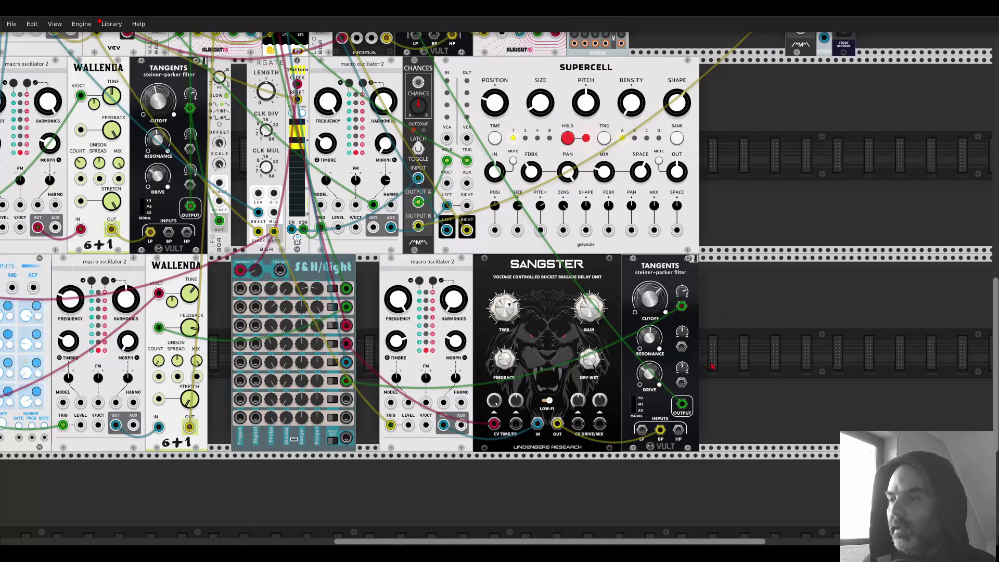
pyautogui.hscroll(3, 651, 321)
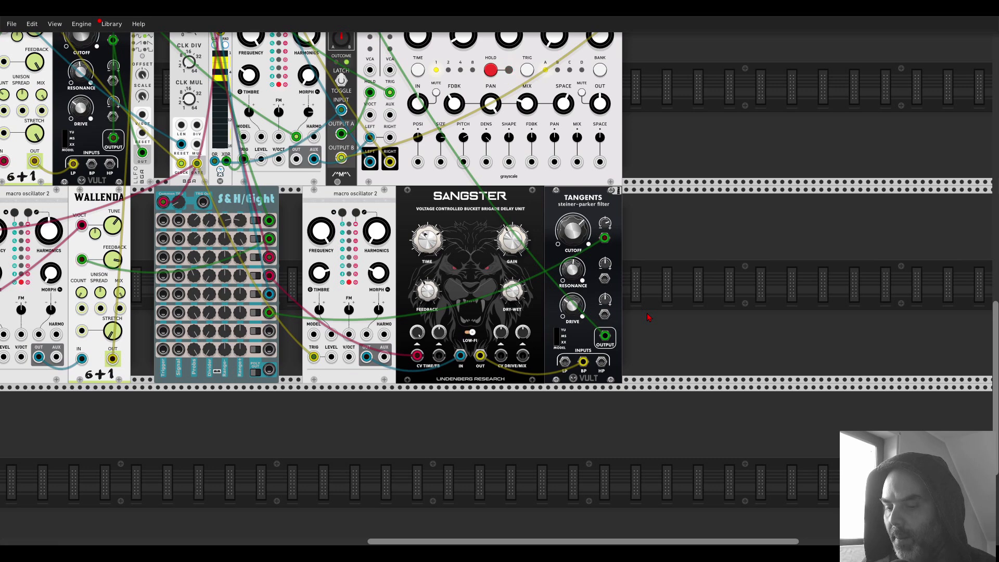
pyautogui.rightClick(648, 317)
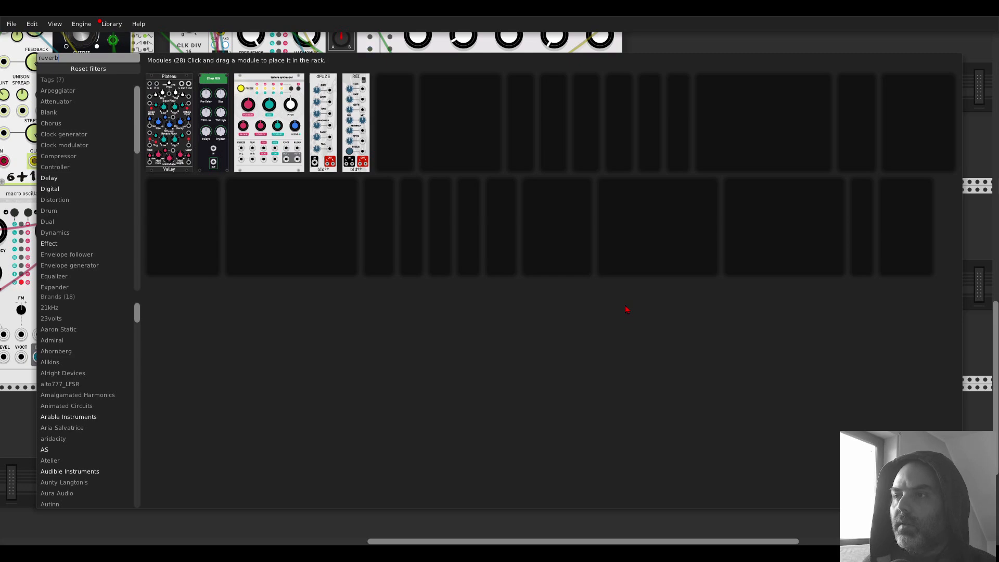
pyautogui.click(410, 93)
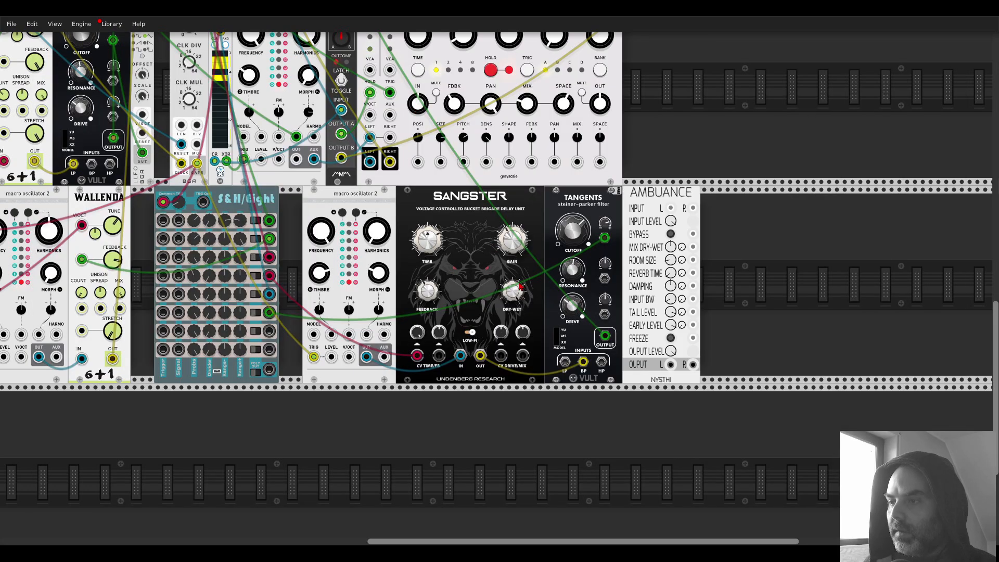
# Patch Tangents' output to Ambuance's left input and Ambuance's left and right outputs to the GLTC mixer track
pyautogui.moveTo(605, 335); pyautogui.dragTo(525, 160)
pyautogui.scroll(5, 609, 261)
pyautogui.scroll(10, 646, 307)
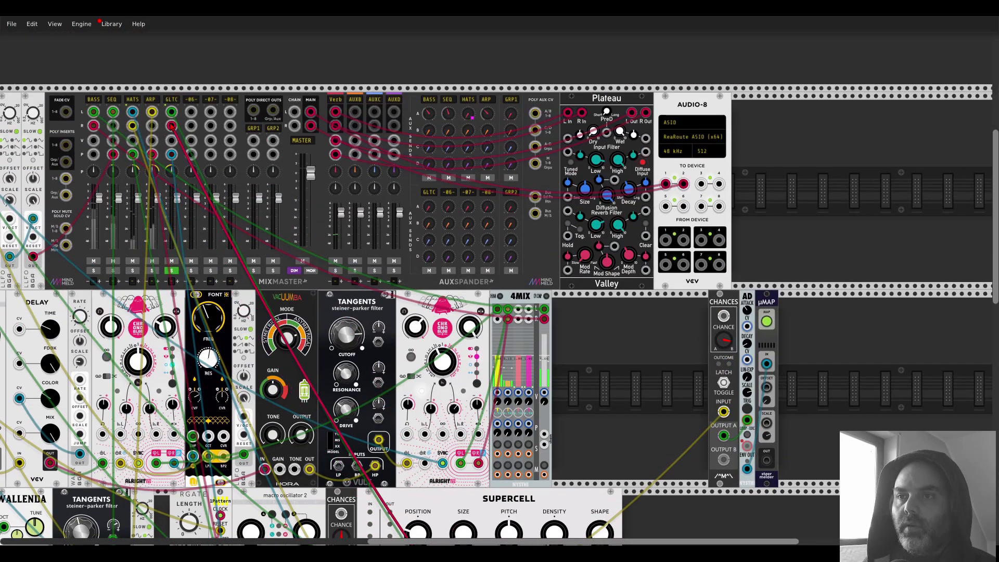
pyautogui.scroll(-4, 646, 307)
pyautogui.scroll(-6, 644, 307)
pyautogui.scroll(3, 595, 382)
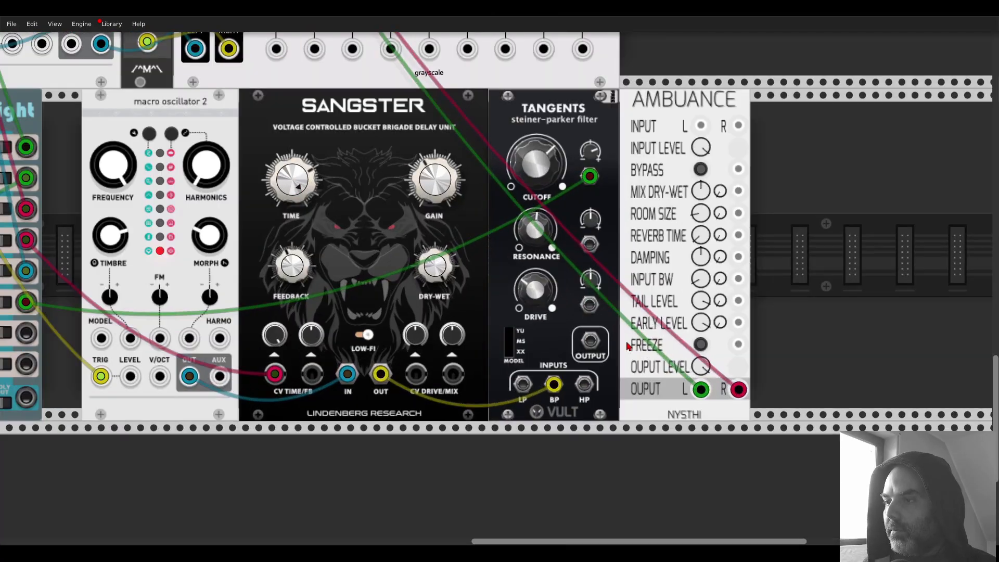
pyautogui.moveTo(590, 341); pyautogui.dragTo(701, 125)
# Toggle Ambuance's bypass on and off to compare the sound, and set its dry-wet mix to 0.893
pyautogui.click(701, 170)
pyautogui.click(702, 170)
pyautogui.click(702, 170)
pyautogui.click(701, 171)
pyautogui.click(701, 170)
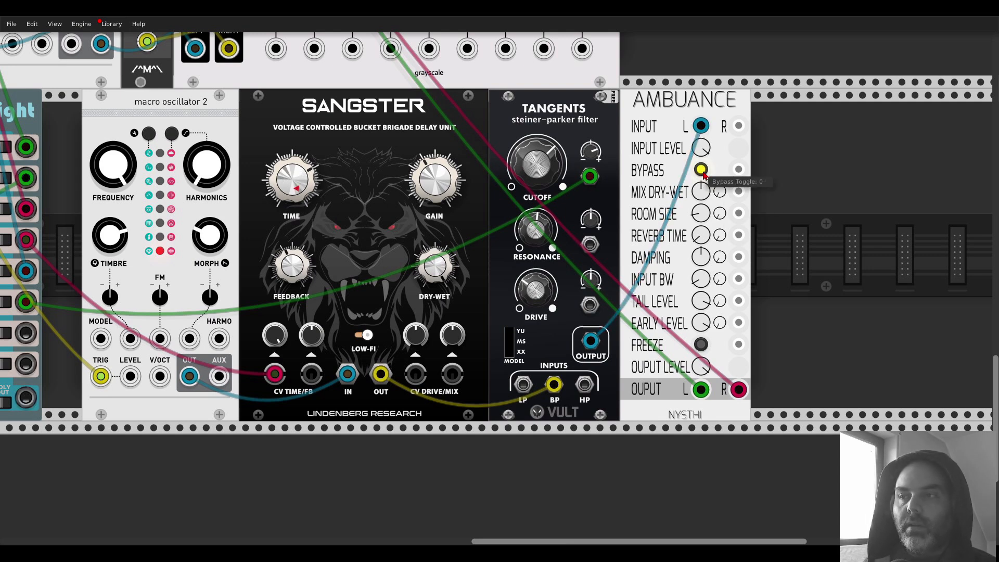
pyautogui.click(702, 170)
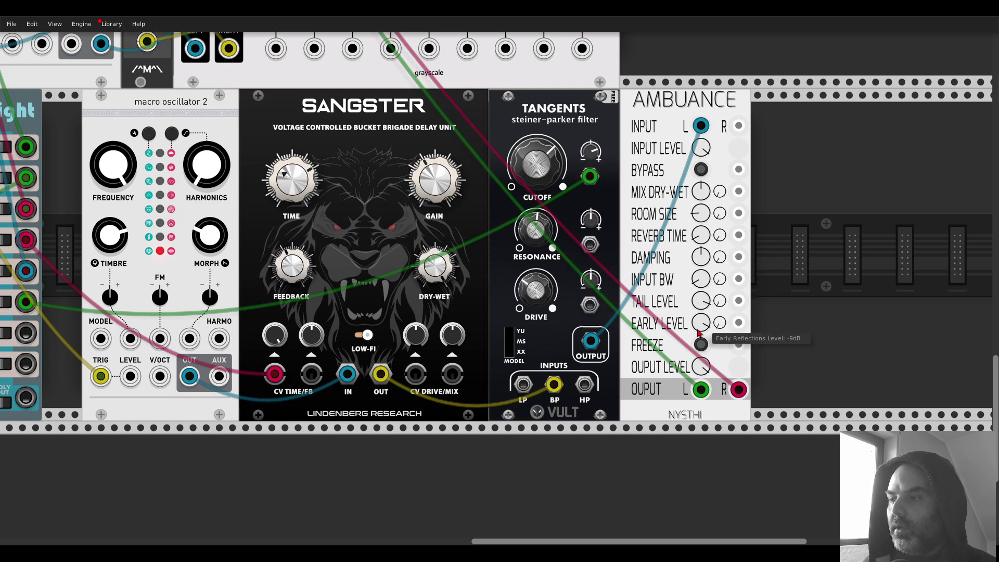
pyautogui.click(702, 170)
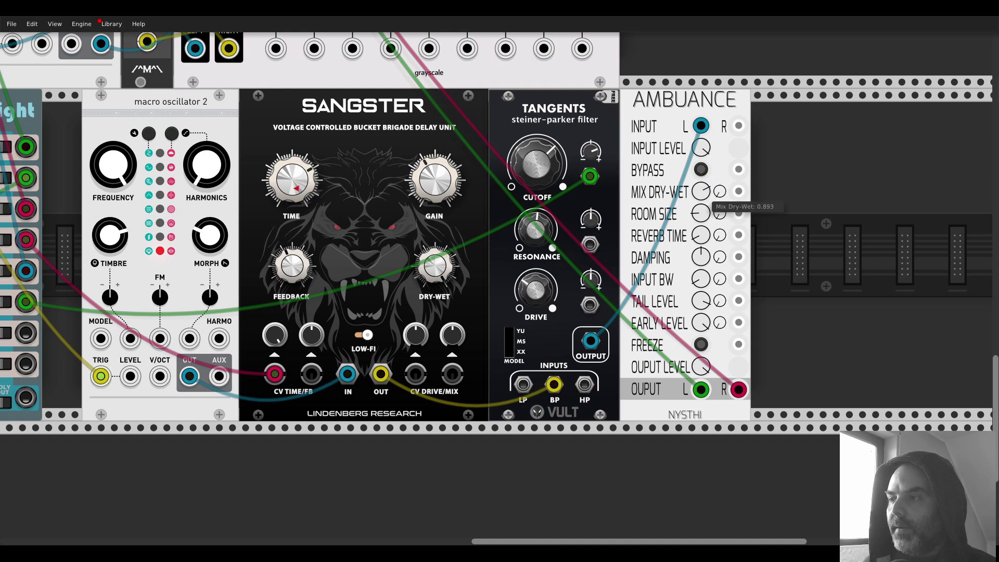
pyautogui.click(702, 170)
# Patch S&H/Eight's seventh output to Ambuance's bypass CV input and adjust that channel's negative range
pyautogui.moveTo(739, 169); pyautogui.dragTo(205, 334)
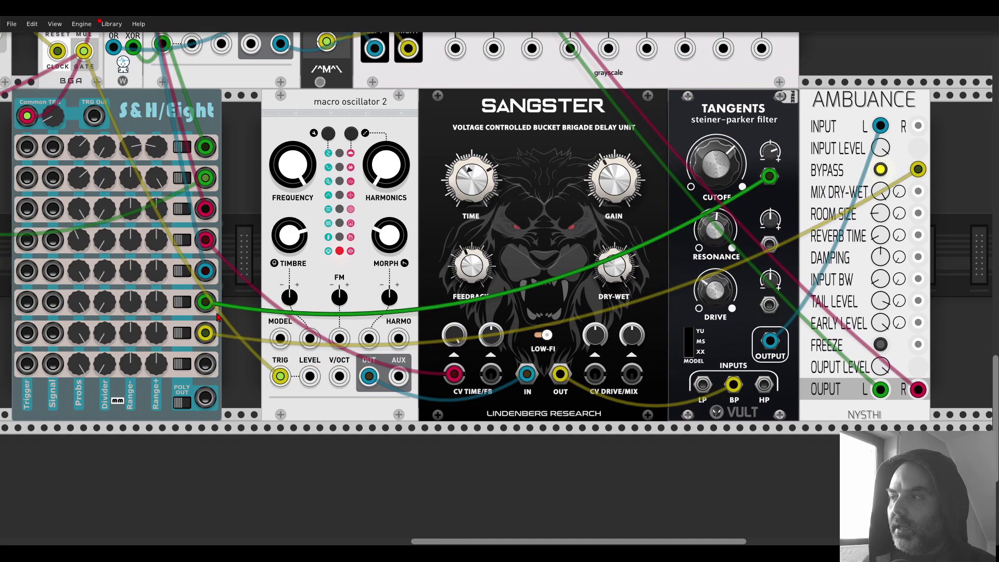
pyautogui.click(880, 170)
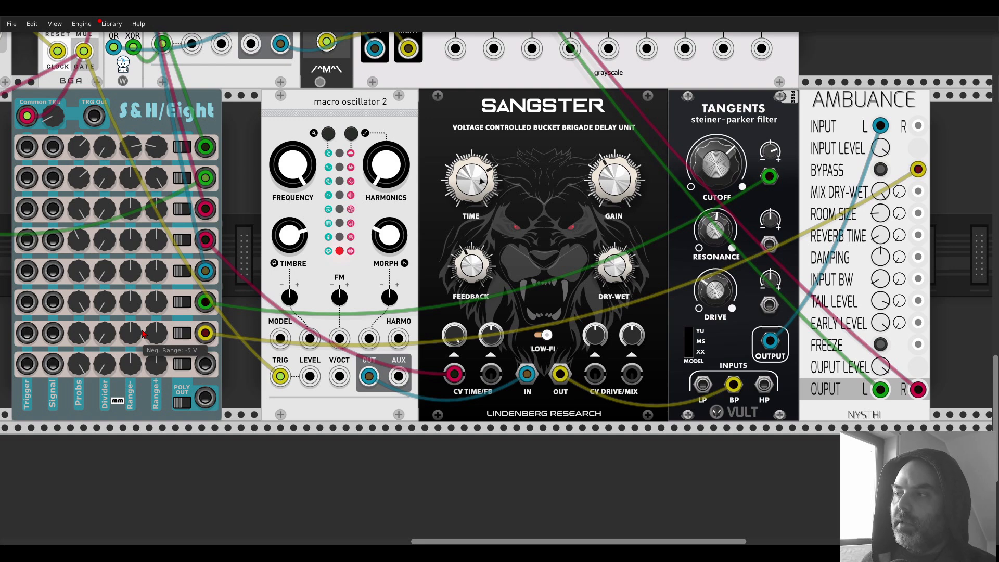
pyautogui.moveTo(134, 334); pyautogui.dragTo(135, 325)
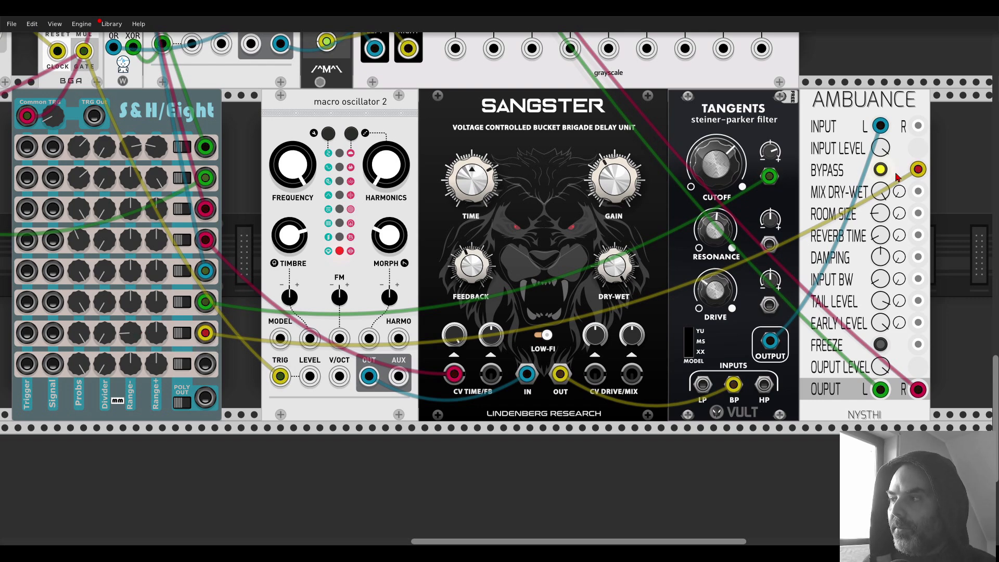
# Turn off the solo on the GLTC mixer track to hear it within the full mix
pyautogui.scroll(-2, 648, 145)
pyautogui.scroll(19, 365, 152)
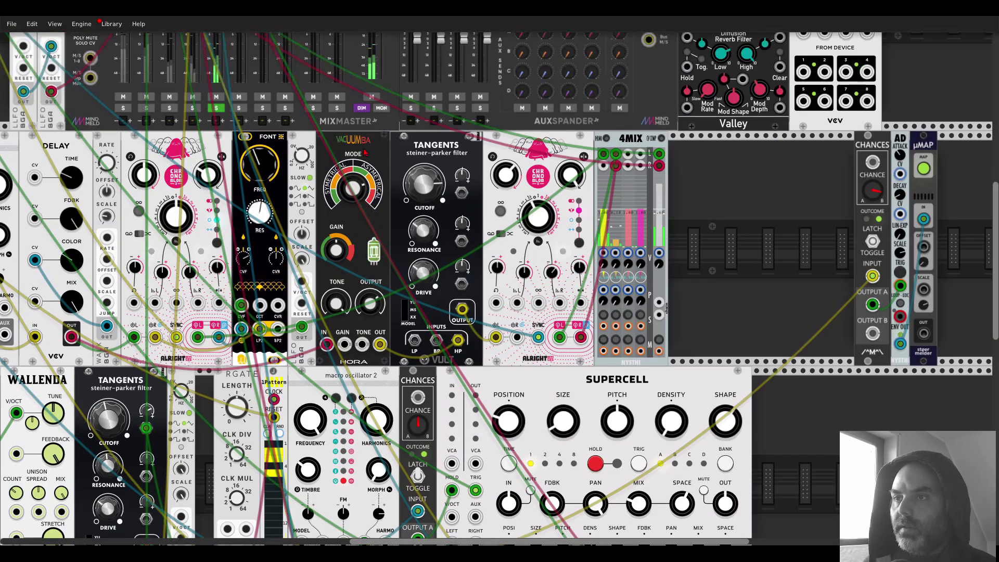
pyautogui.scroll(8, 364, 152)
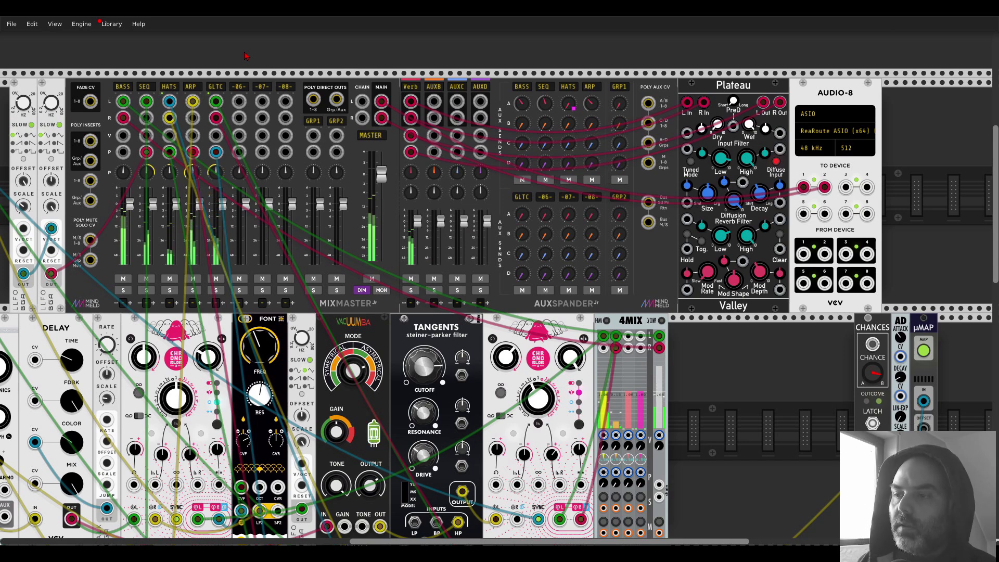
pyautogui.scroll(-4, 522, 270)
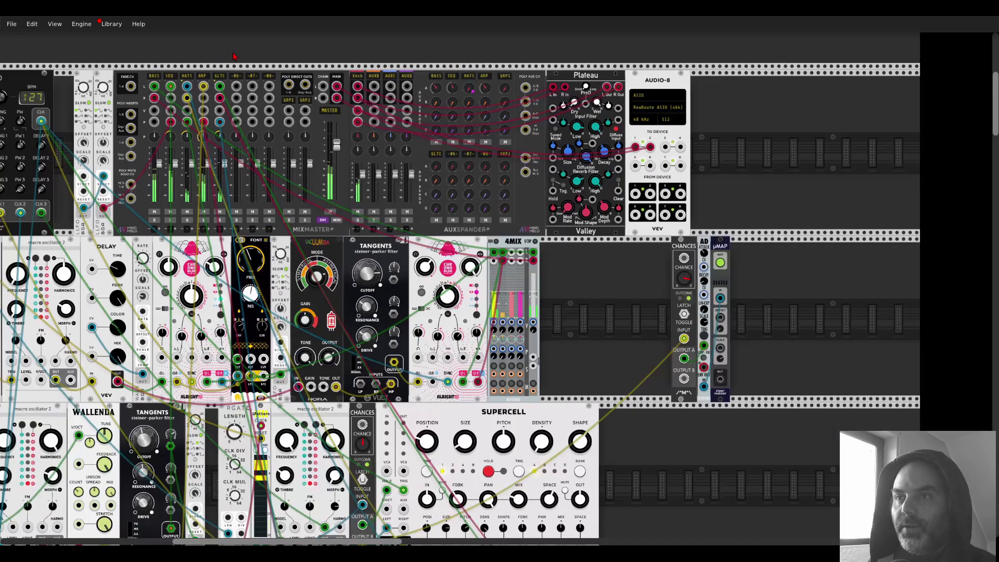
# Duplicate a macro oscillator 2 and the RGATE module, placing both copies together in the free space beside Supercell
pyautogui.moveTo(522, 271); pyautogui.dragTo(674, 190)
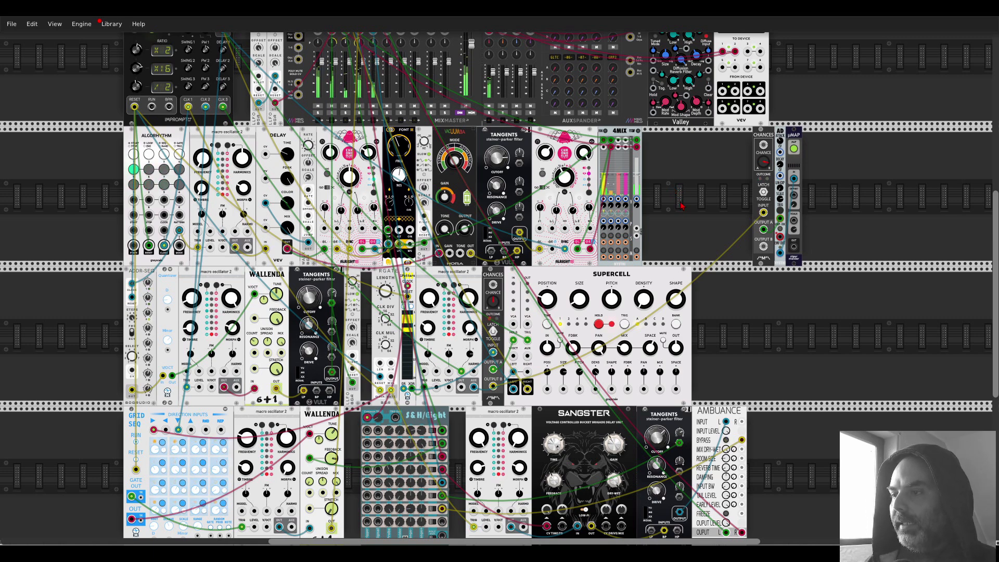
pyautogui.scroll(-2, 687, 203)
pyautogui.hscroll(-1, 687, 203)
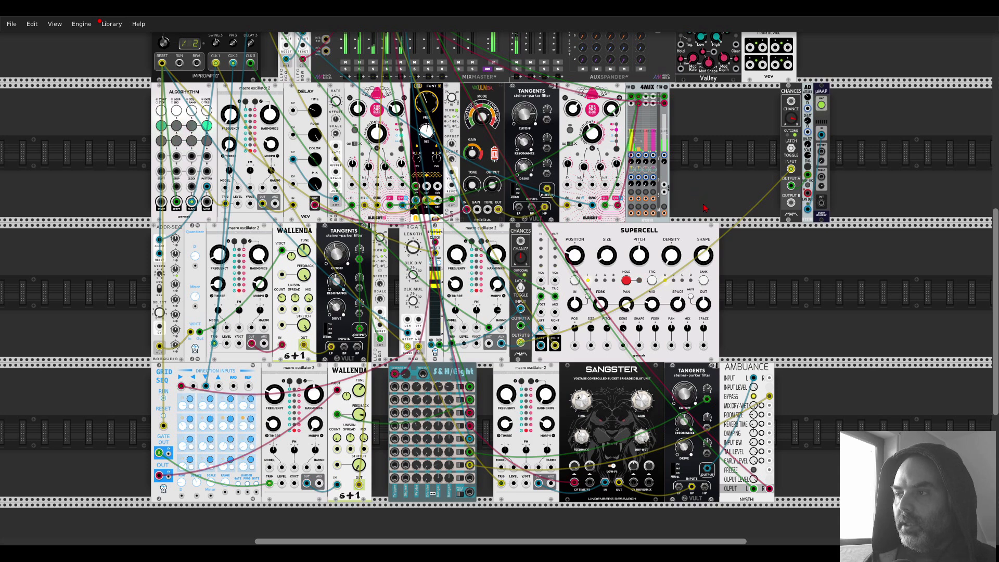
pyautogui.hotkey('ctrl', 'd')
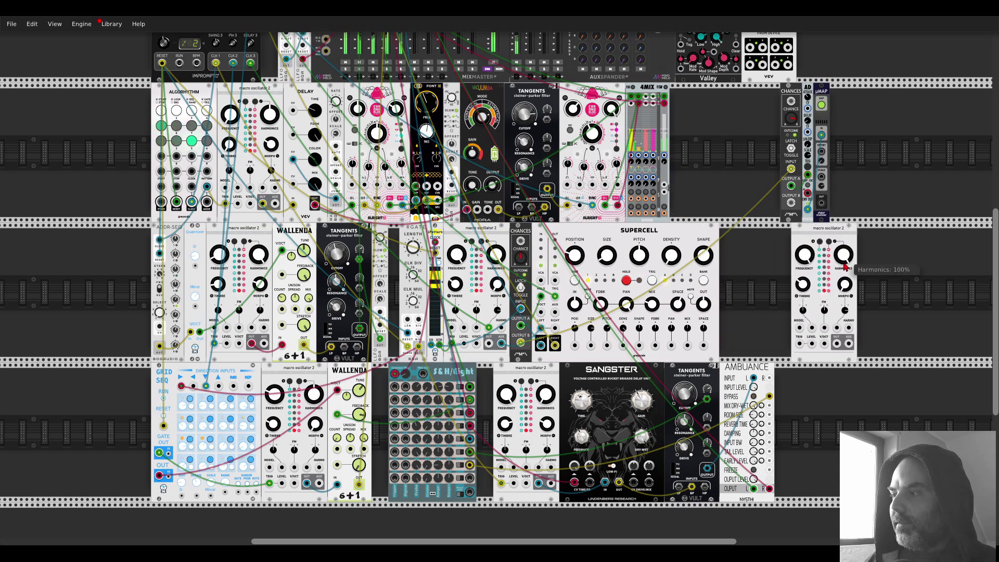
pyautogui.moveTo(846, 292)
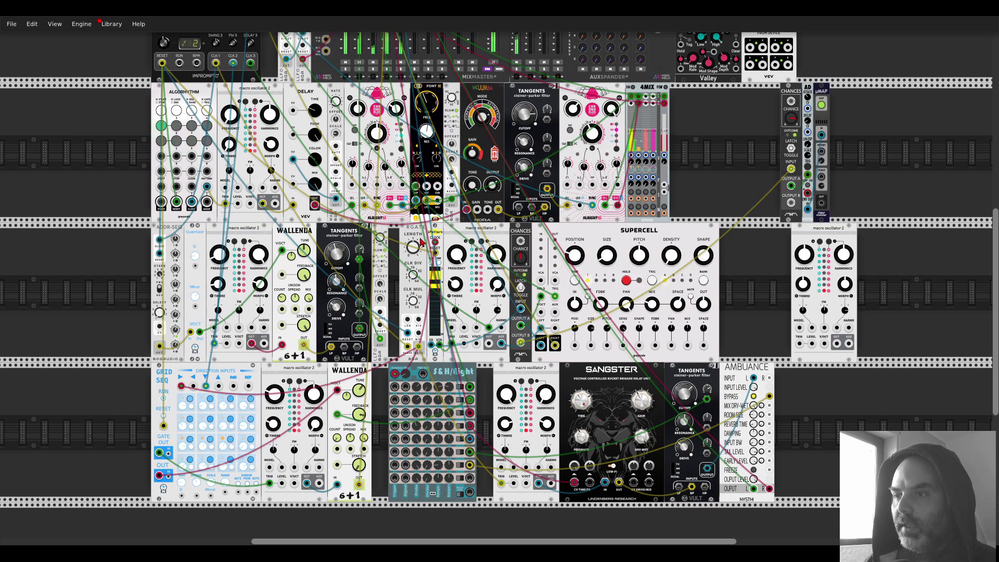
pyautogui.hotkey('ctrl', 'd')
pyautogui.moveTo(677, 93); pyautogui.dragTo(783, 293)
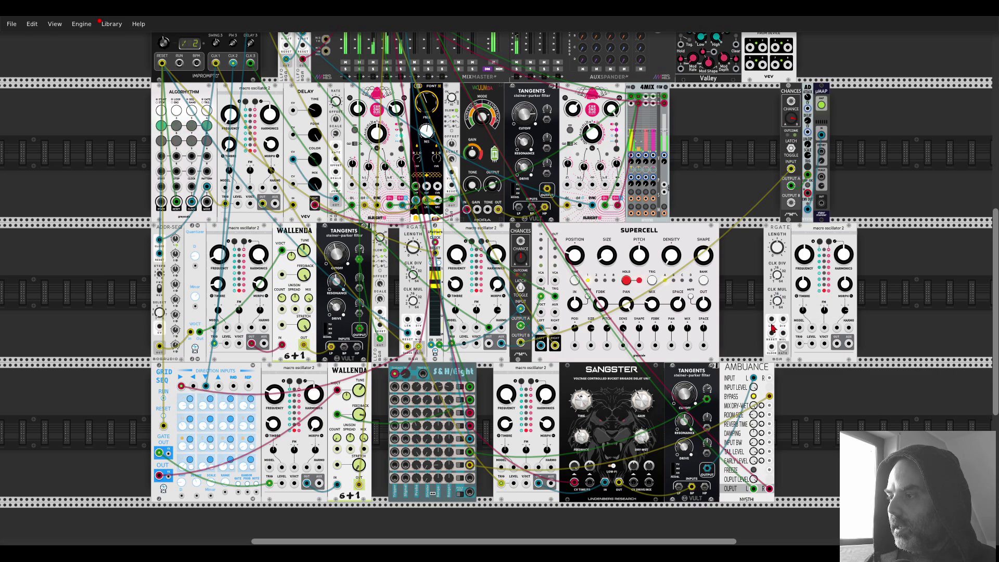
# Patch Clocked's master clock to the copied RGATE, RGATE's gate to the new oscillator's trigger, and the oscillator's output to MixMaster track 6
pyautogui.scroll(5, 722, 466)
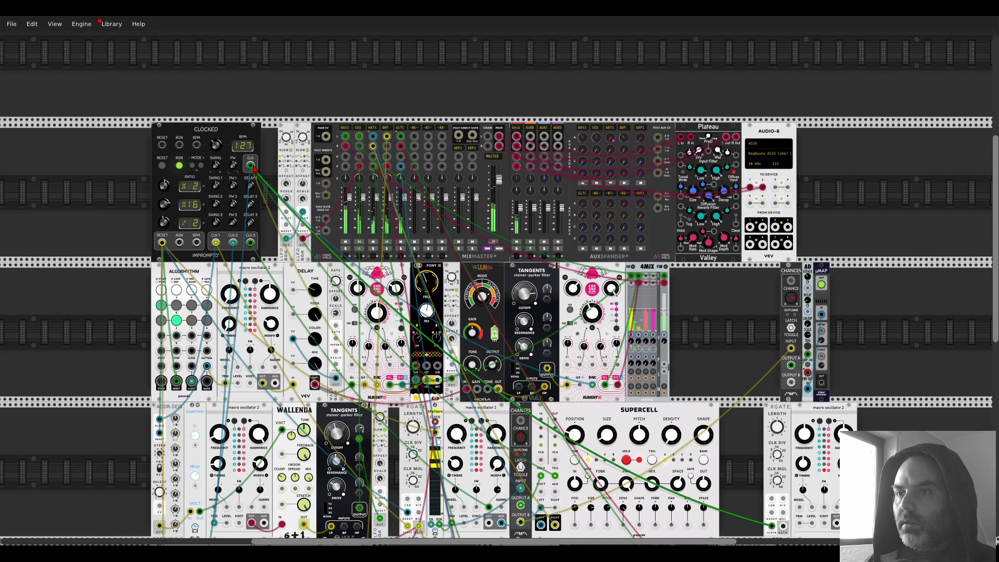
pyautogui.moveTo(722, 466); pyautogui.dragTo(612, 287)
pyautogui.moveTo(672, 347); pyautogui.dragTo(688, 346)
pyautogui.scroll(4, 305, 111)
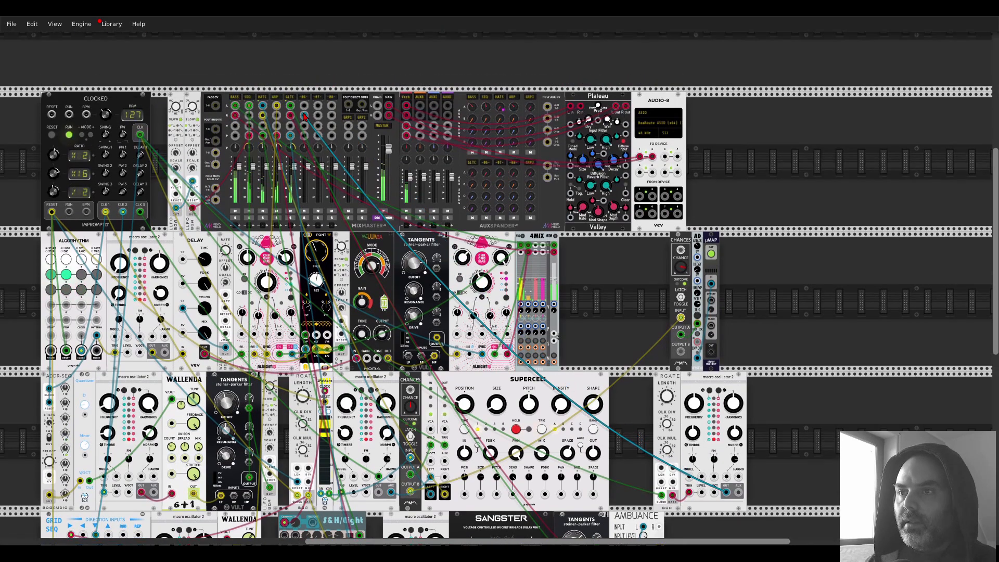
# Set the new macro oscillator 2's morph to 9.2% and try RGATE clock multiplications of 4 and 1
pyautogui.scroll(-7, 777, 290)
pyautogui.scroll(2, 776, 290)
pyautogui.scroll(3, 776, 290)
pyautogui.moveTo(708, 203); pyautogui.dragTo(580, 242)
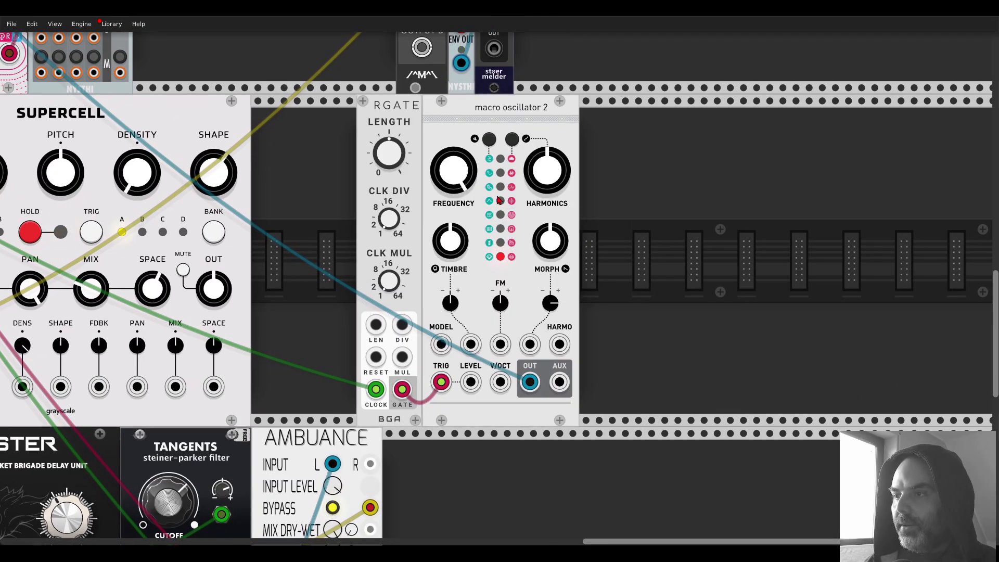
pyautogui.moveTo(550, 240); pyautogui.dragTo(550, 261)
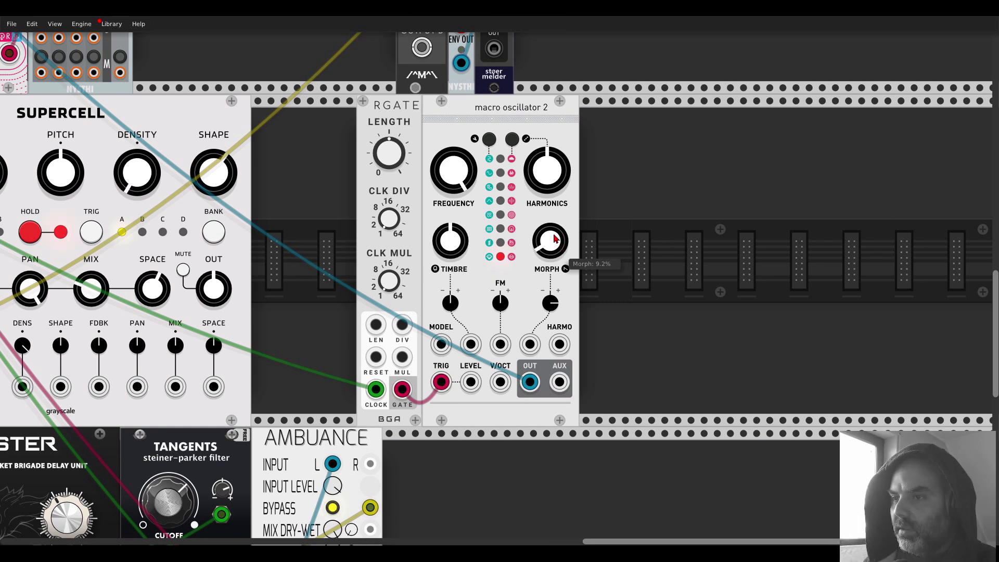
pyautogui.moveTo(393, 284)
pyautogui.mouseDown()
pyautogui.moveTo(393, 260)
pyautogui.moveTo(393, 281)
pyautogui.mouseUp()
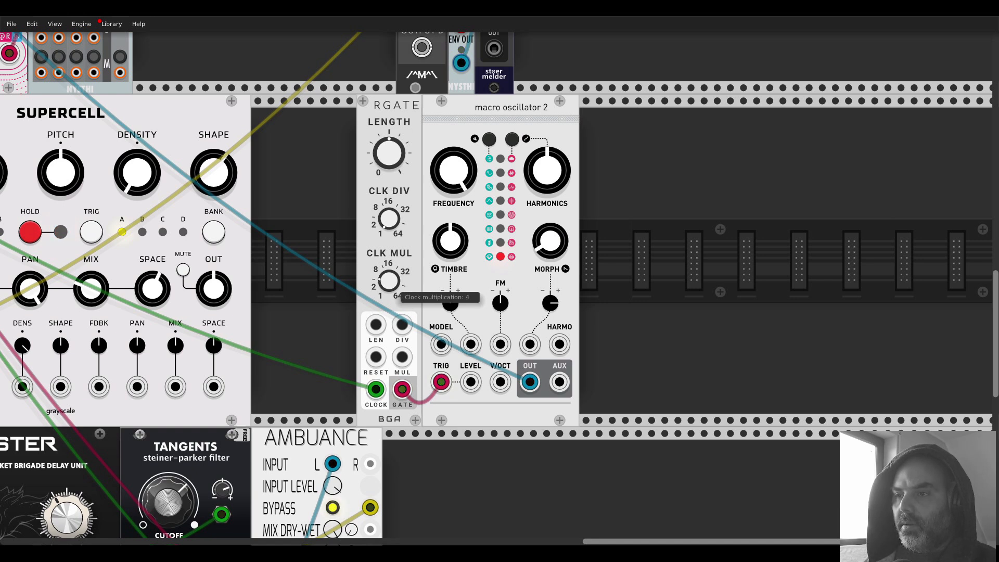
pyautogui.moveTo(393, 281); pyautogui.dragTo(393, 279)
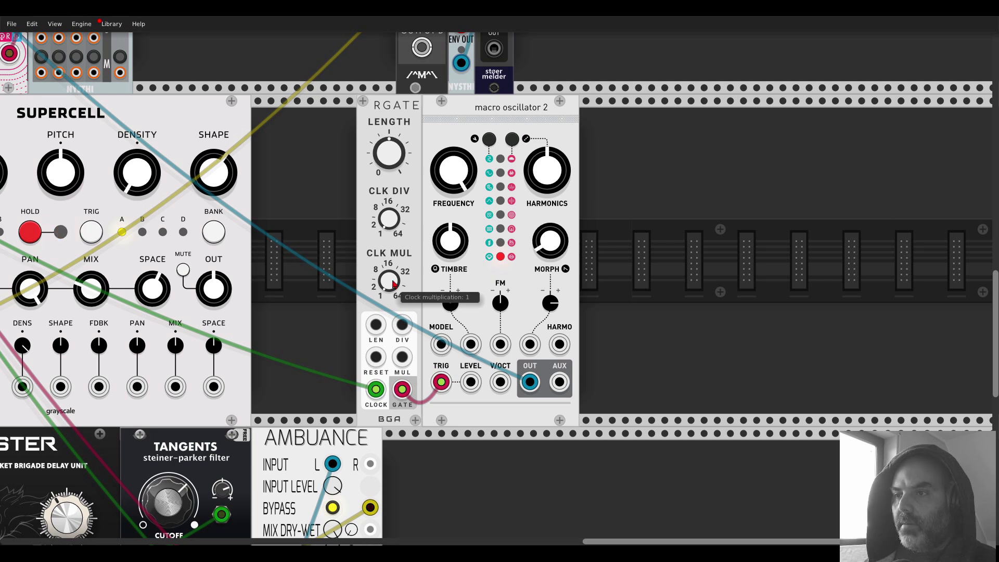
# Set RGATE's gate length to 0% and clock multiplication to 8, and the new oscillator's harmonics to 0%
pyautogui.moveTo(389, 154); pyautogui.dragTo(389, 158)
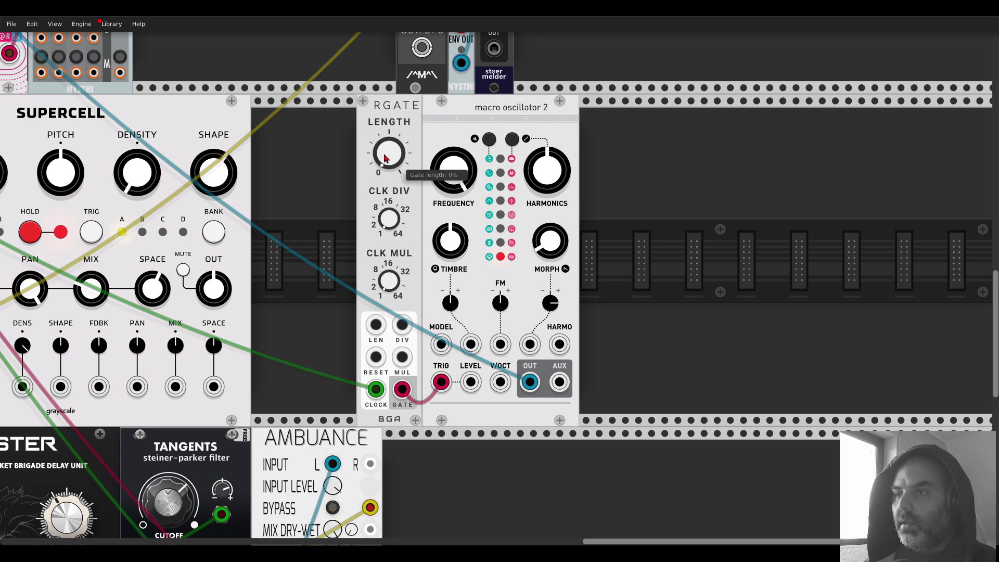
pyautogui.moveTo(547, 171); pyautogui.dragTo(547, 214)
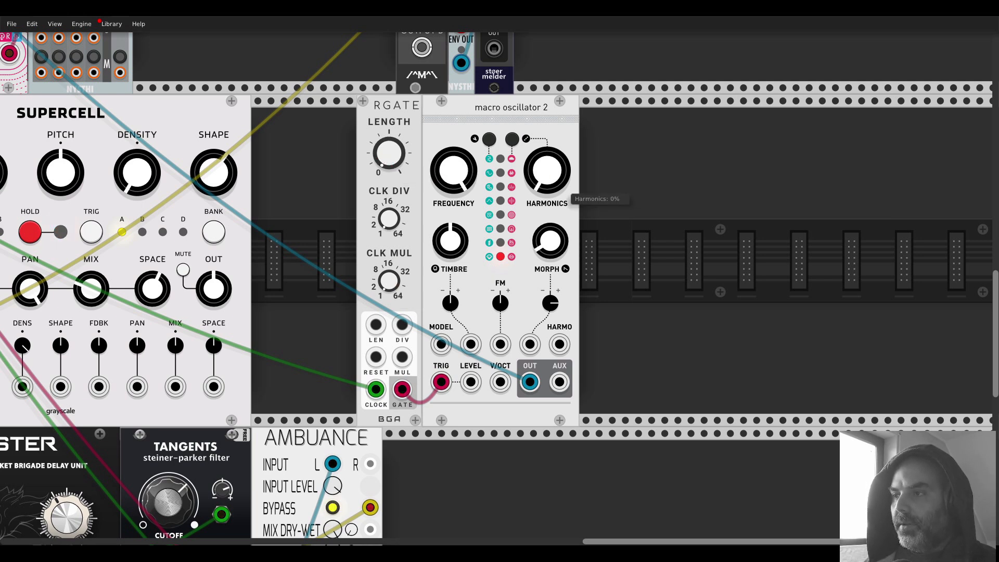
pyautogui.moveTo(388, 280); pyautogui.dragTo(566, 189)
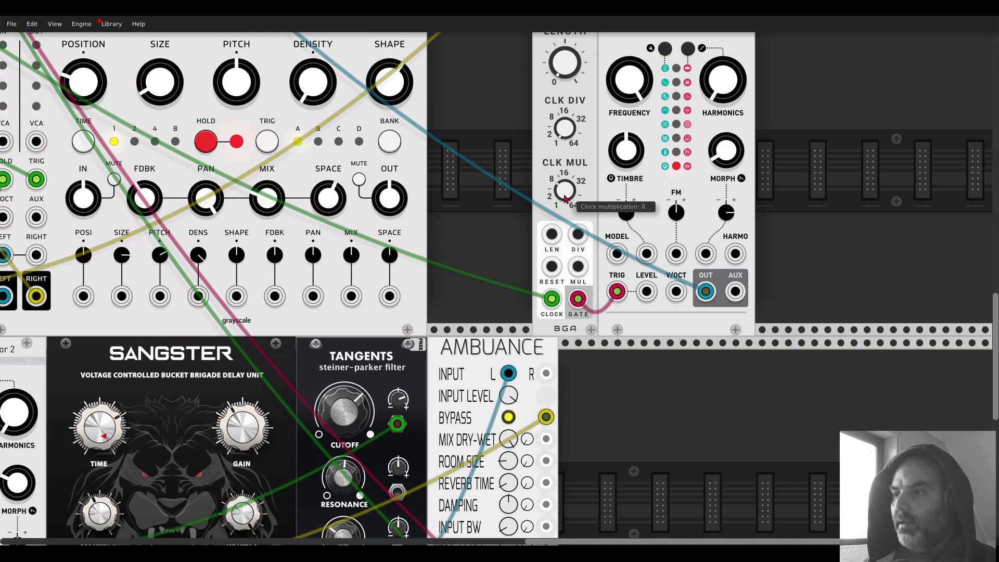
# Patch S&H/Eight's eighth output to the new RGATE's multiplication input and Clocked's reset output to its reset input
pyautogui.scroll(-3, 566, 190)
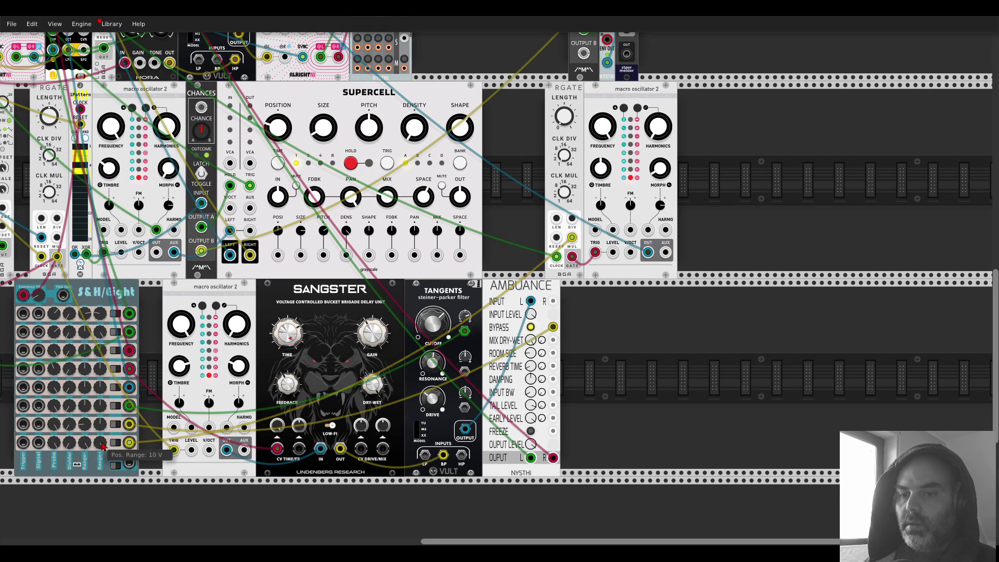
pyautogui.moveTo(557, 238); pyautogui.dragTo(117, 91)
pyautogui.scroll(6, 118, 91)
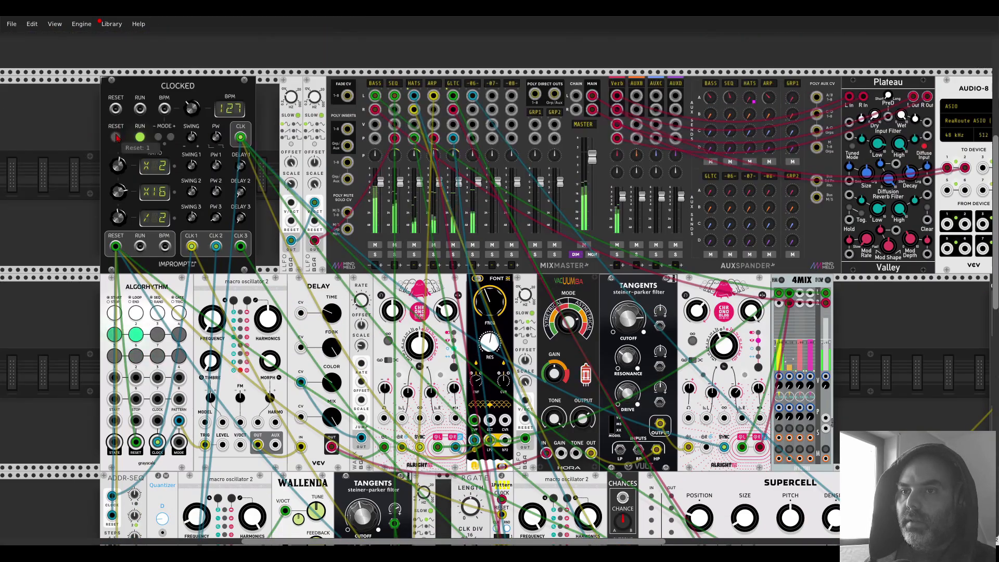
pyautogui.moveTo(812, 370); pyautogui.dragTo(370, 174)
pyautogui.scroll(-4, 521, 341)
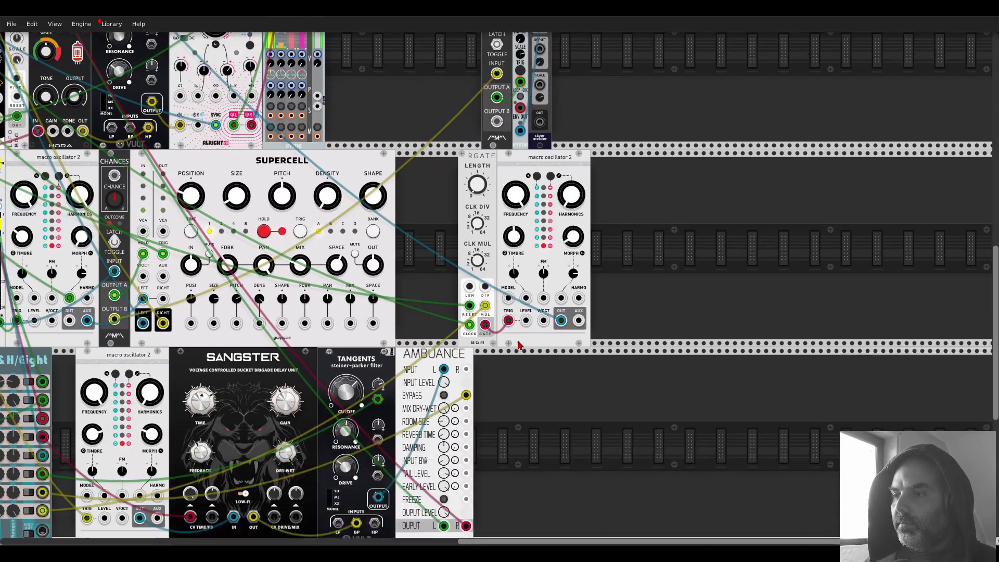
# Adjust the new macro oscillator 2's morph and set its harmonics to 100%
pyautogui.scroll(3, 520, 343)
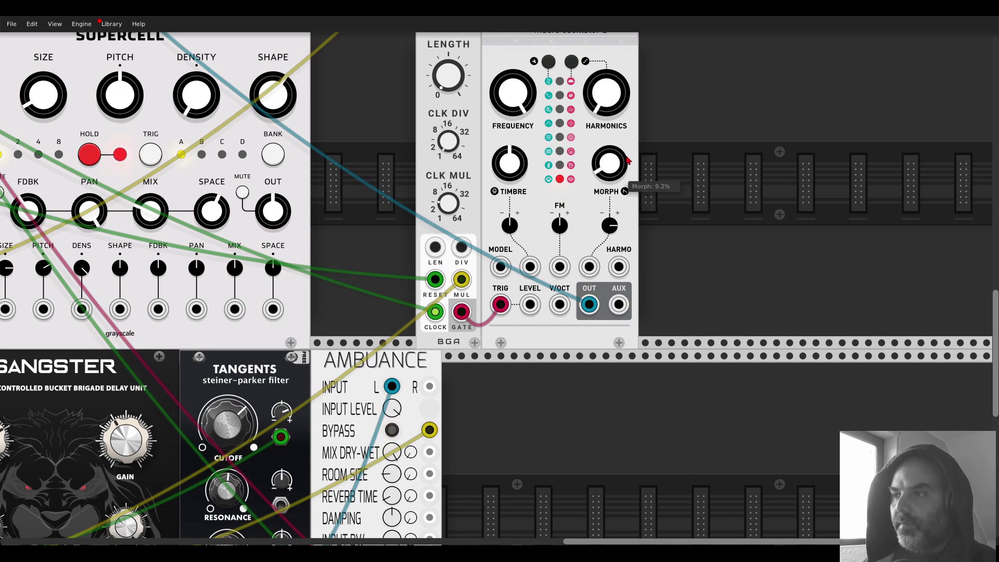
pyautogui.scroll(3, 667, 165)
pyautogui.moveTo(610, 241); pyautogui.dragTo(610, 263)
pyautogui.doubleClick(610, 306)
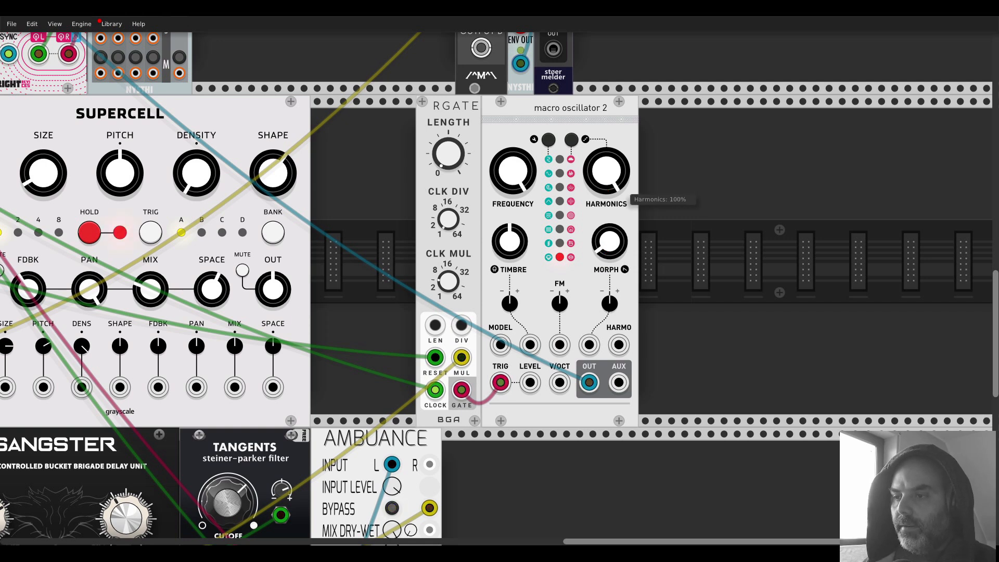
# Move the new oscillator's trigger cable from RGATE's gate output to Algorhythm's step 2 output
pyautogui.scroll(-3, 727, 161)
pyautogui.hscroll(-3, 727, 160)
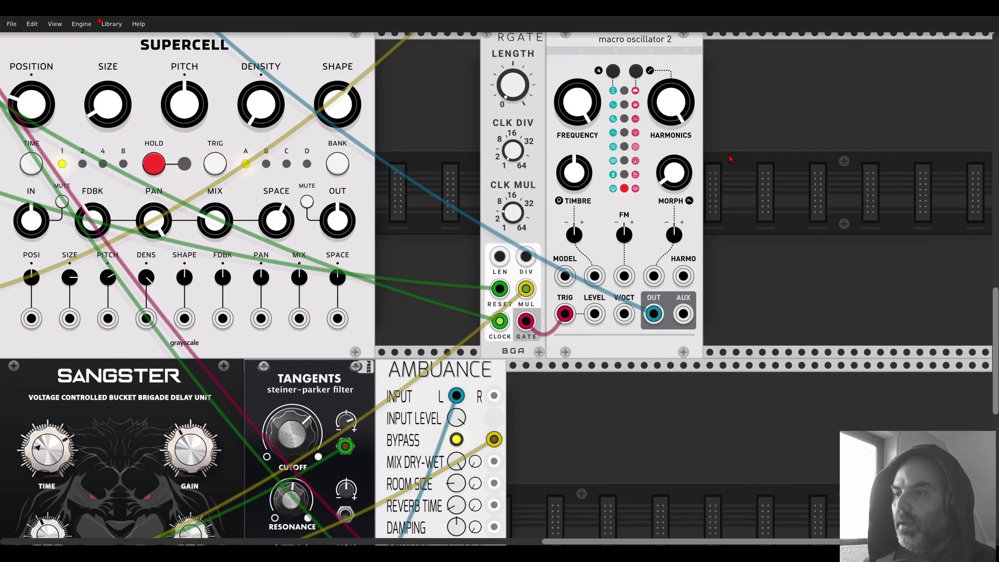
pyautogui.scroll(-3, 527, 319)
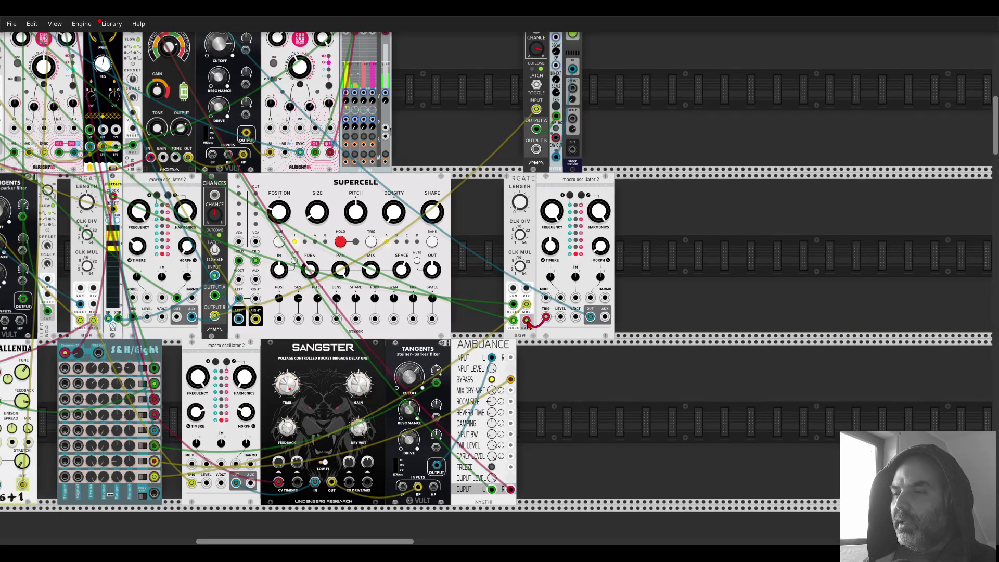
pyautogui.hscroll(-10, 526, 321)
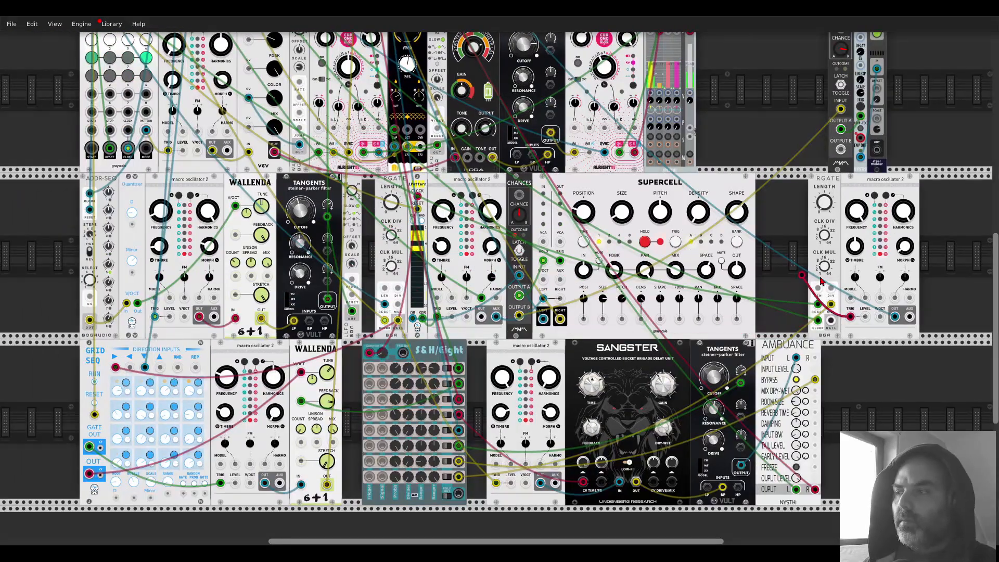
pyautogui.moveTo(821, 282); pyautogui.dragTo(876, 345)
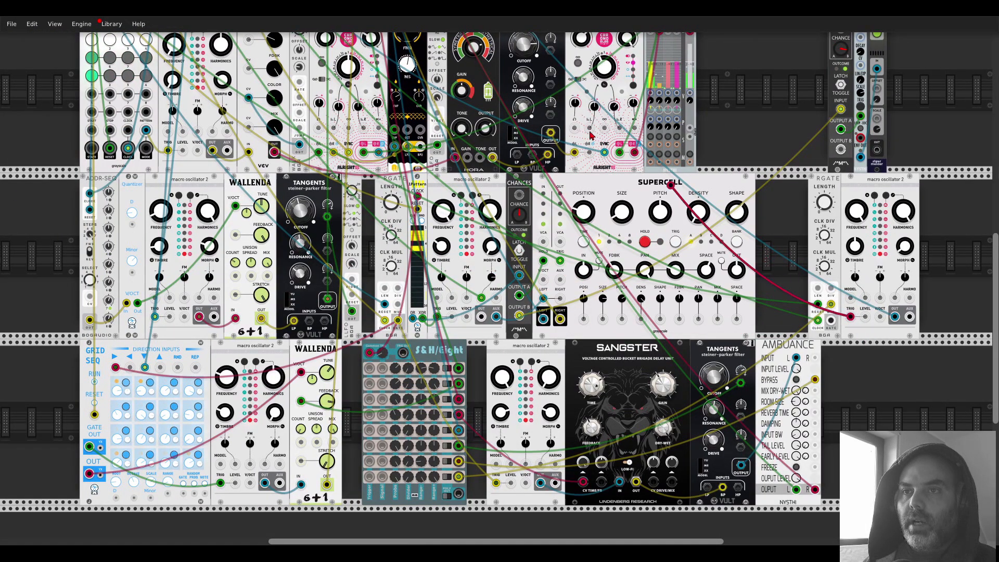
pyautogui.moveTo(876, 344); pyautogui.dragTo(420, 153)
pyautogui.moveTo(422, 209); pyautogui.dragTo(110, 148)
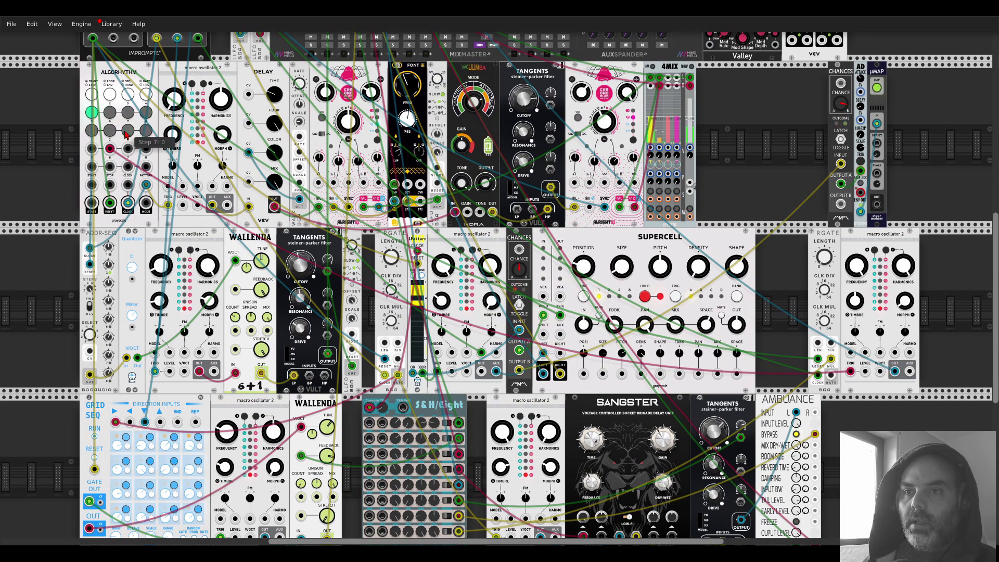
# Set Algorhythm's step outputs preference to Always active
pyautogui.moveTo(127, 136); pyautogui.dragTo(390, 195)
pyautogui.scroll(4, 389, 195)
pyautogui.rightClick(385, 90)
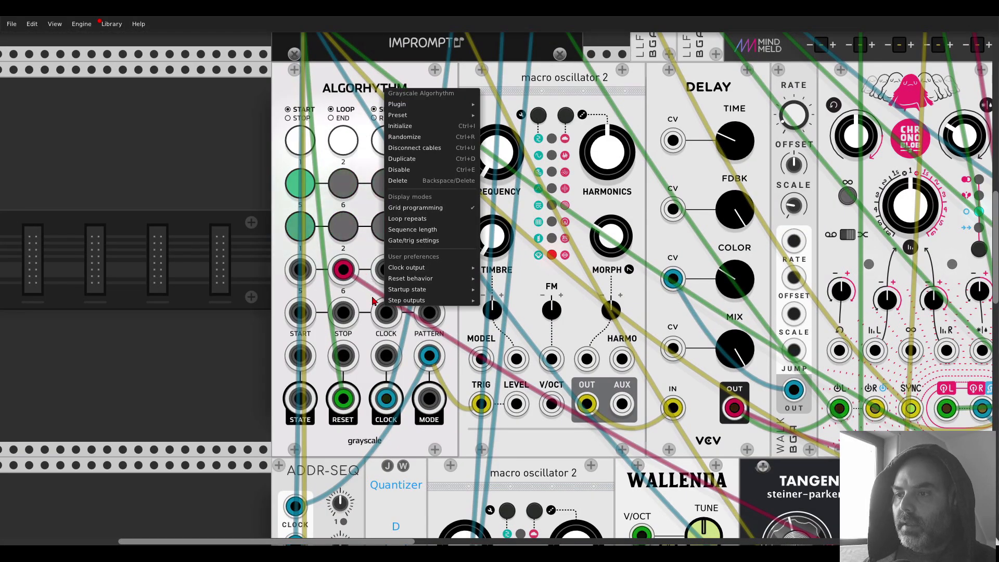
pyautogui.moveTo(430, 304)
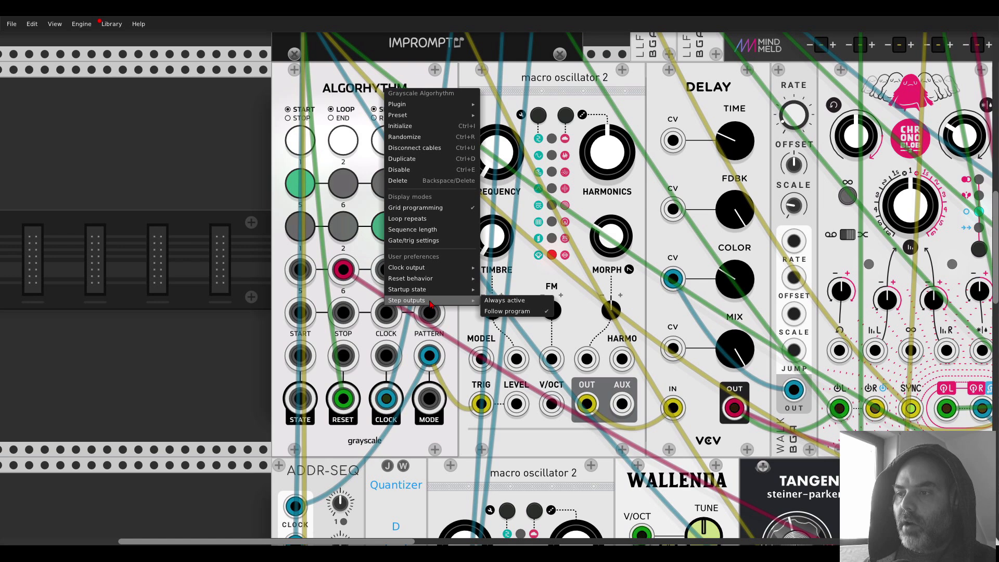
pyautogui.click(510, 304)
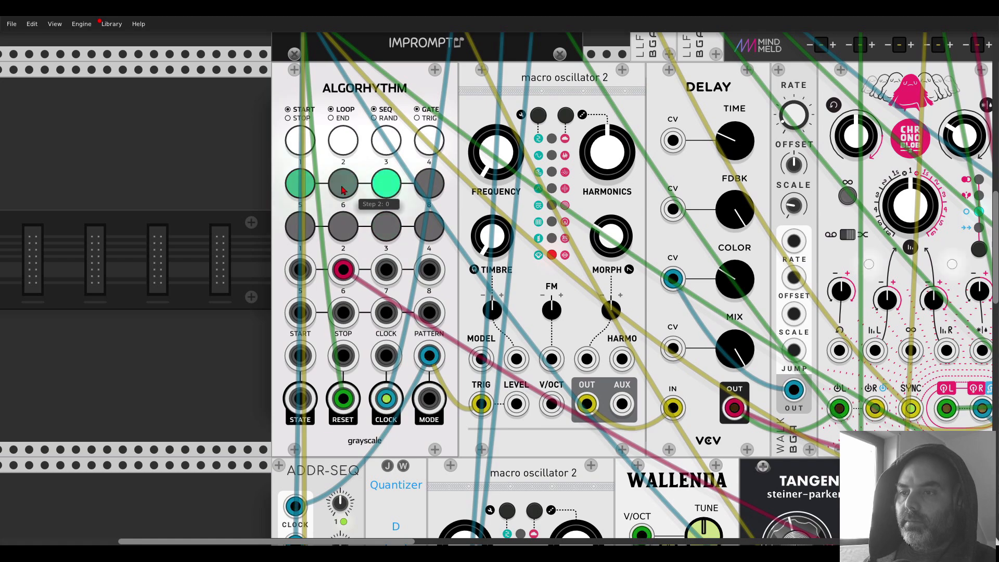
# Replace the RGATE copy with a Grayscale Binary module placed beside the new oscillator, searching the module library for "bin"
pyautogui.scroll(-5, 343, 190)
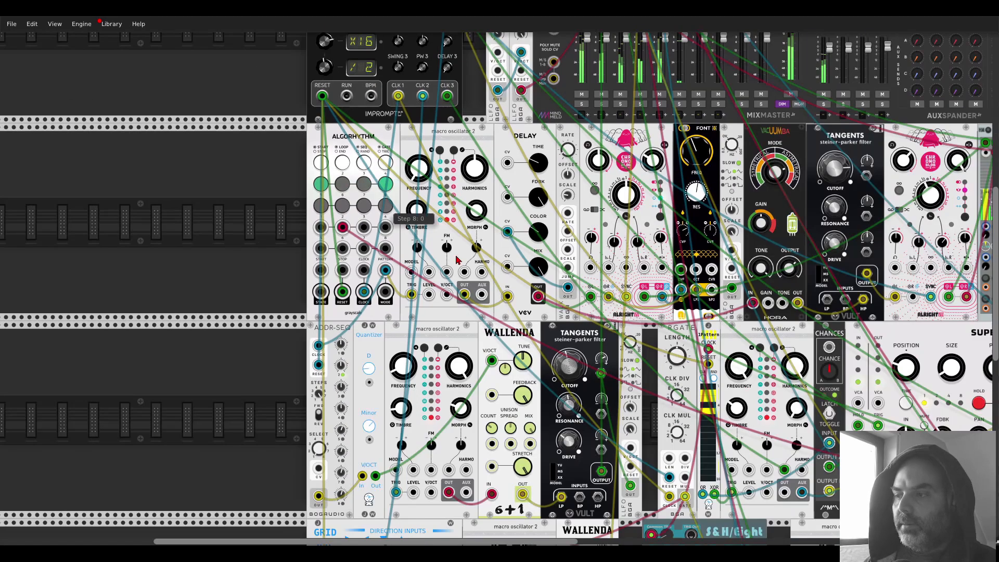
pyautogui.moveTo(631, 384); pyautogui.dragTo(350, 363)
pyautogui.moveTo(892, 346); pyautogui.dragTo(728, 311)
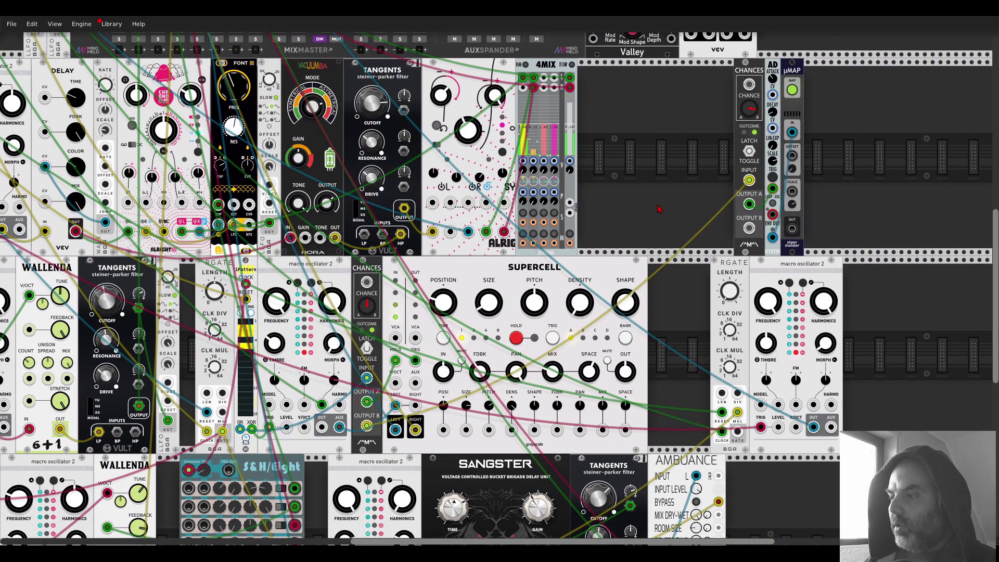
pyautogui.press('Return')
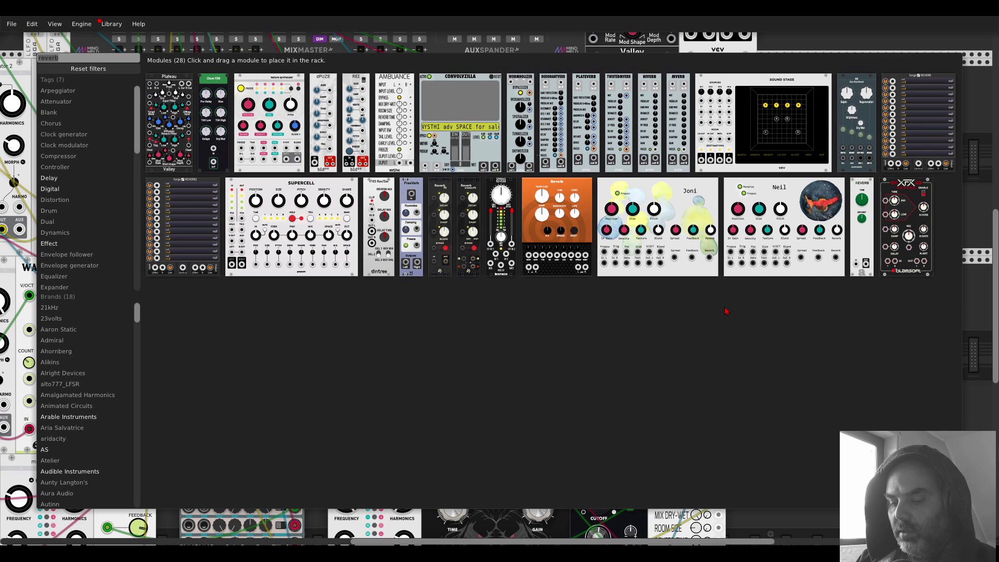
pyautogui.write('bin')
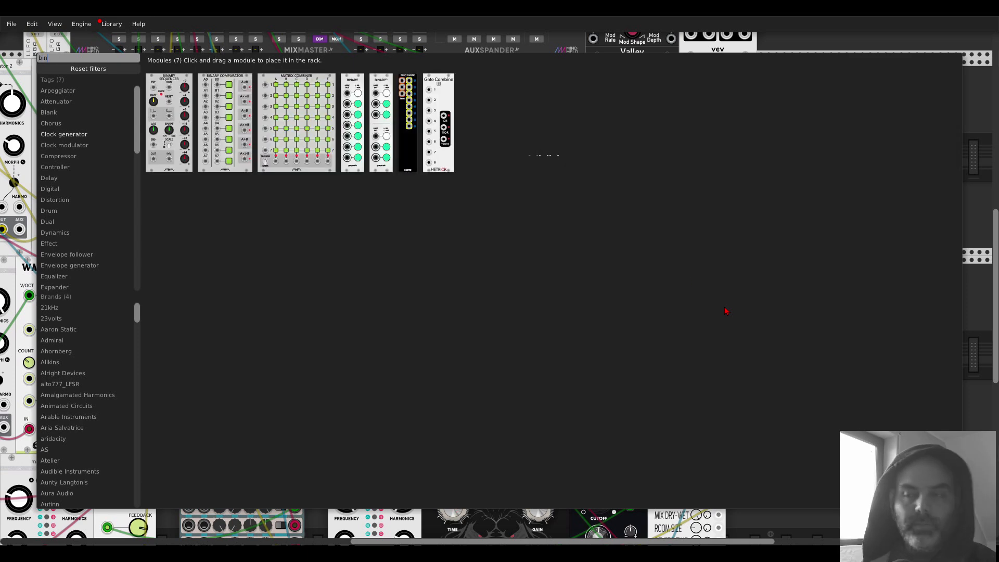
pyautogui.moveTo(353, 120); pyautogui.dragTo(726, 344)
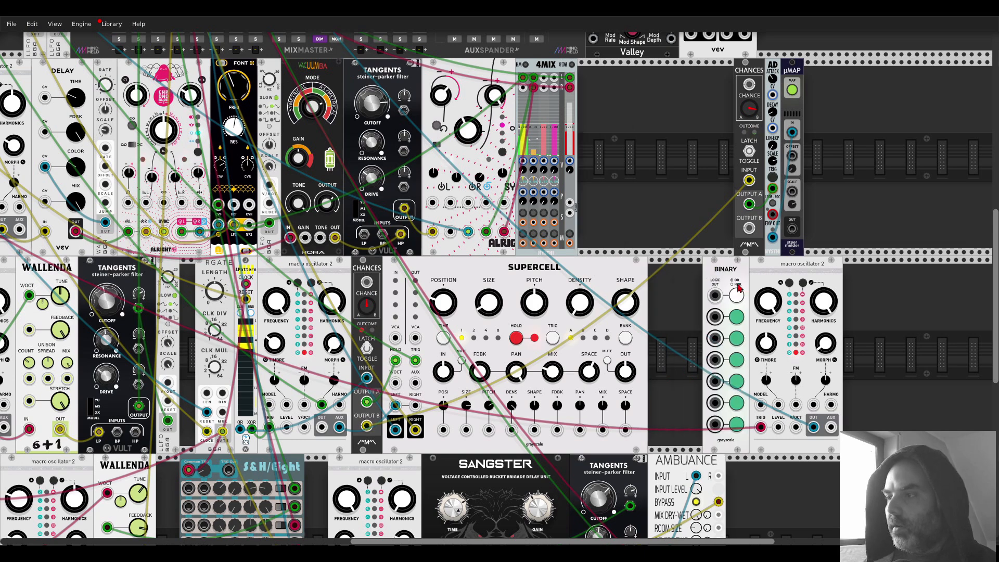
pyautogui.hscroll(-5, 754, 281)
pyautogui.scroll(-1, 755, 281)
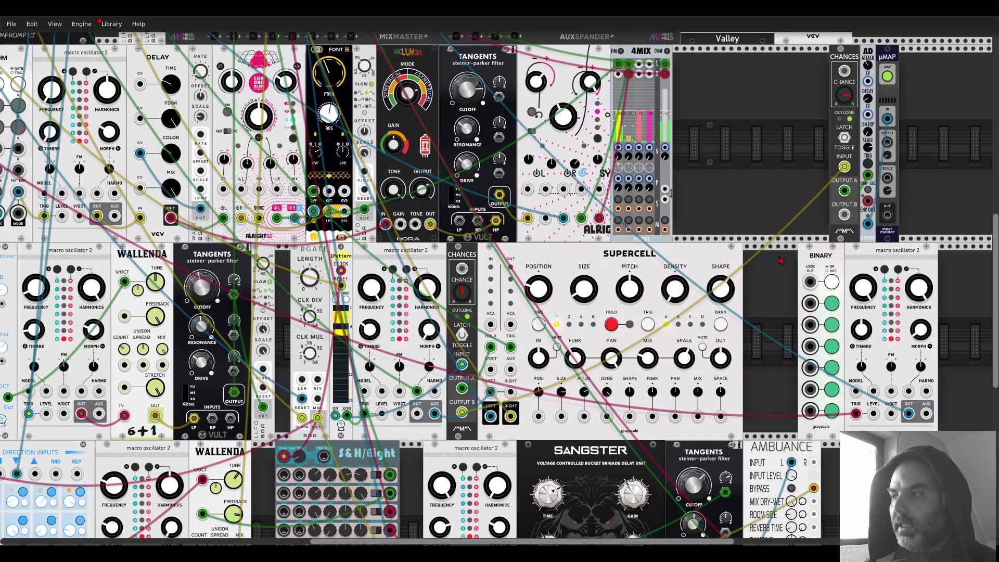
# Patch Algorhythm's step 2, 4 and 7 outputs into Binary's inputs, and Binary's logic output to the new oscillator's trigger
pyautogui.scroll(-3, 800, 259)
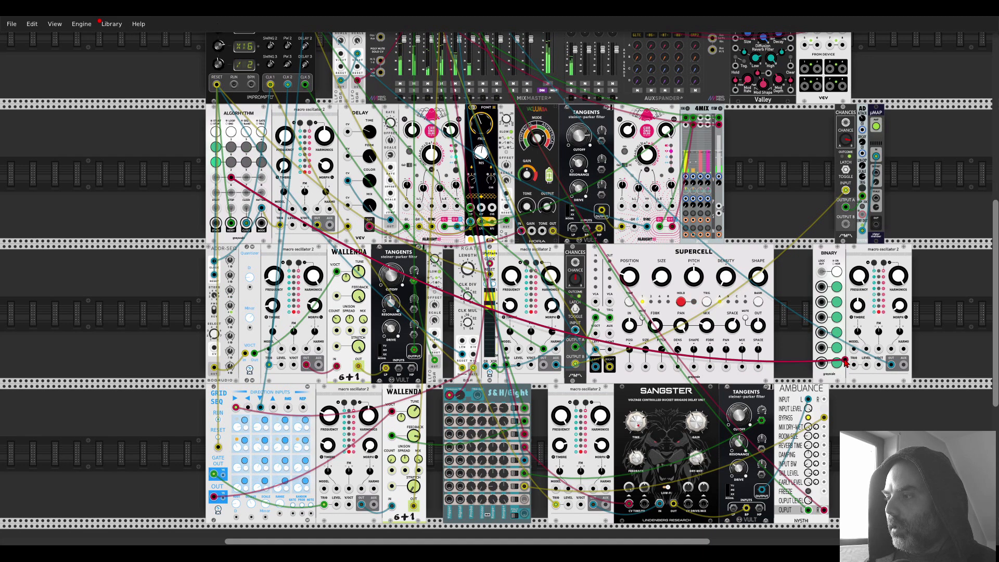
pyautogui.moveTo(855, 367); pyautogui.dragTo(821, 303)
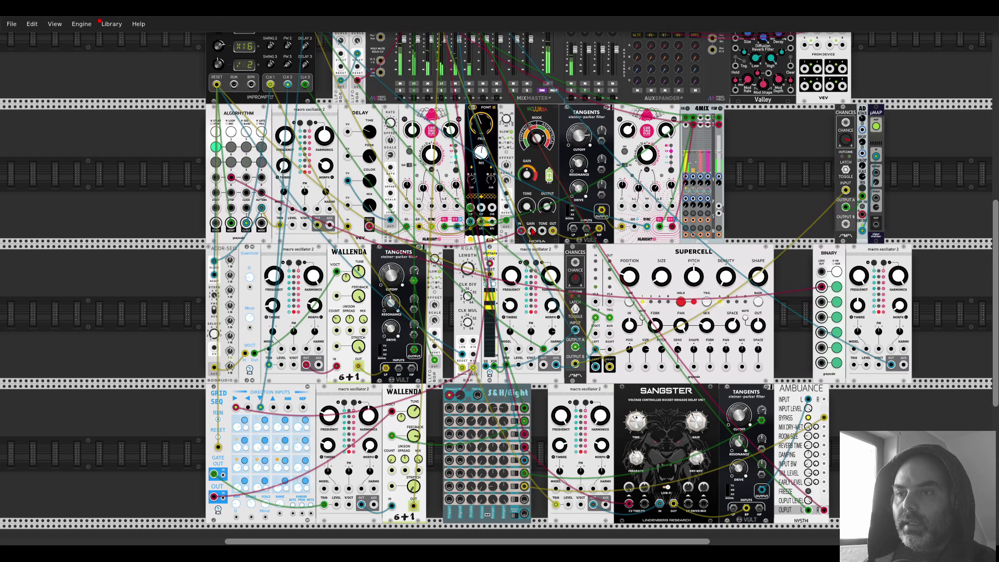
pyautogui.moveTo(231, 178); pyautogui.dragTo(816, 307)
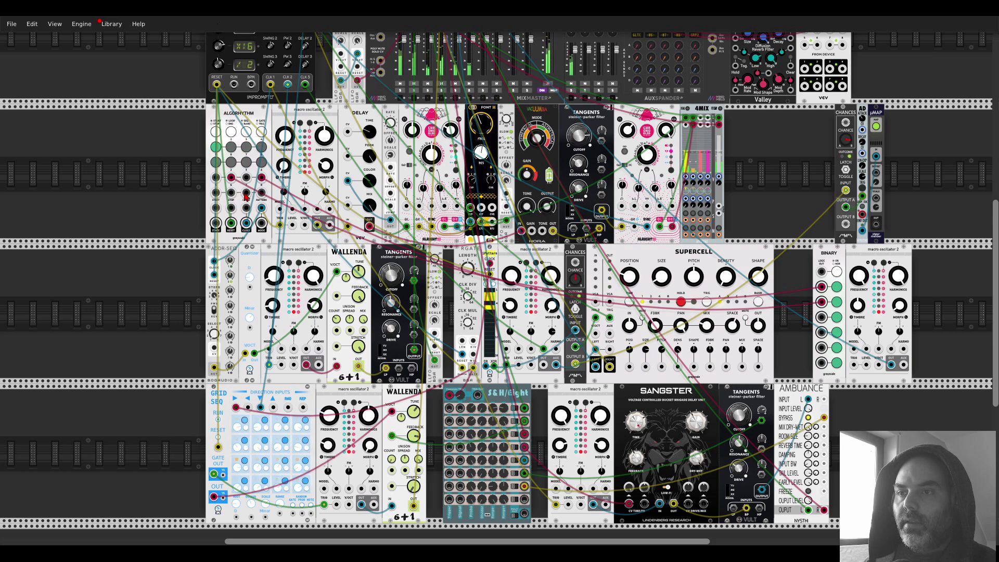
pyautogui.moveTo(246, 195); pyautogui.dragTo(854, 365)
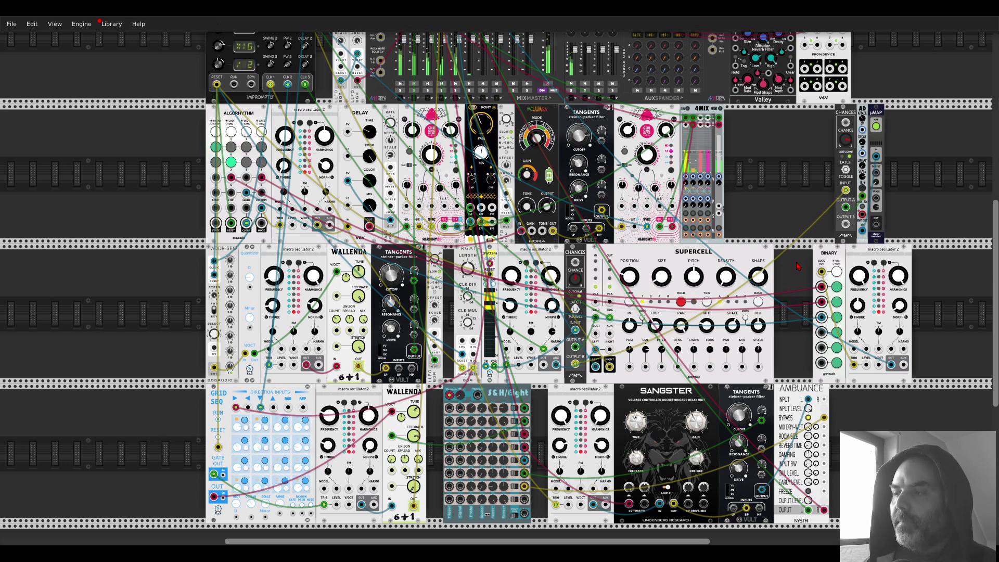
# Search the module library for "delay" and place the NYSTHI Clockabledelay beside the new oscillator
pyautogui.moveTo(799, 267); pyautogui.dragTo(531, 223)
pyautogui.scroll(4, 639, 283)
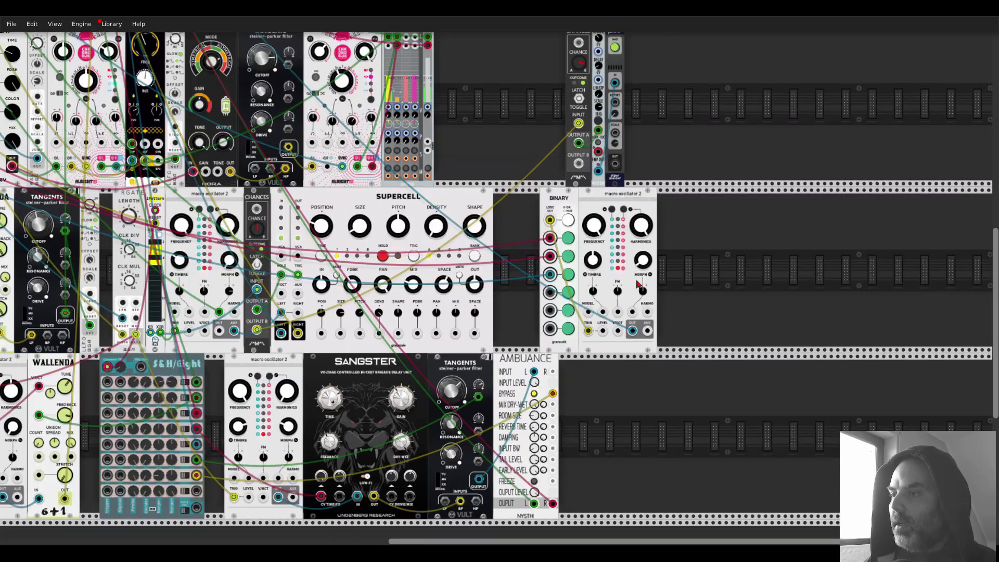
pyautogui.rightClick(681, 270)
pyautogui.write('blob')
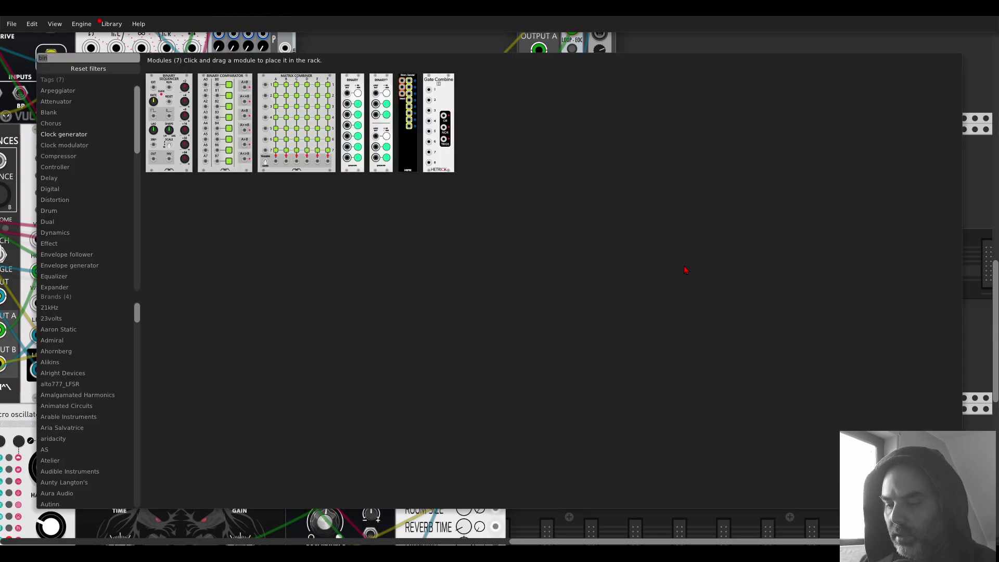
pyautogui.click(454, 44)
pyautogui.rightClick(713, 246)
pyautogui.write('delay')
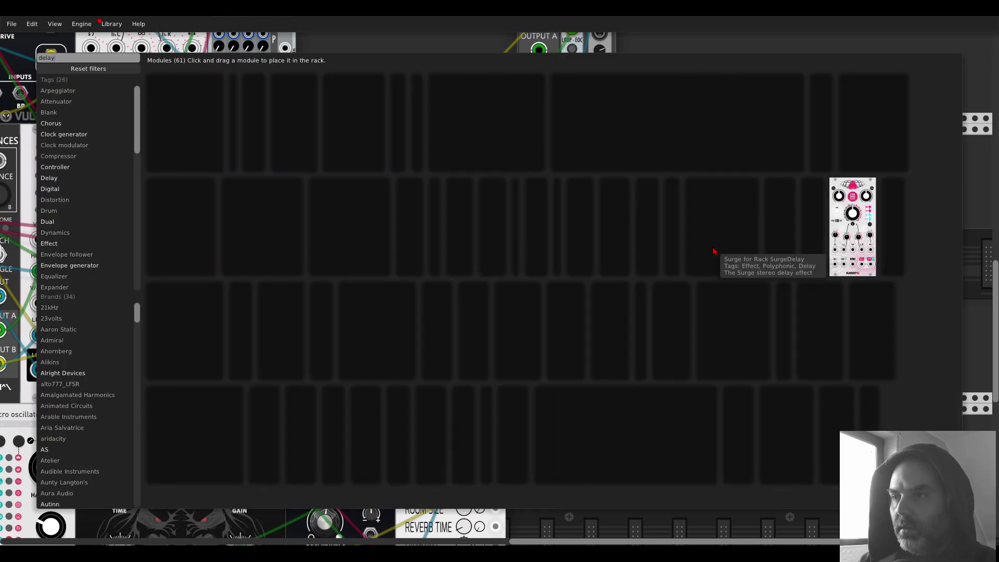
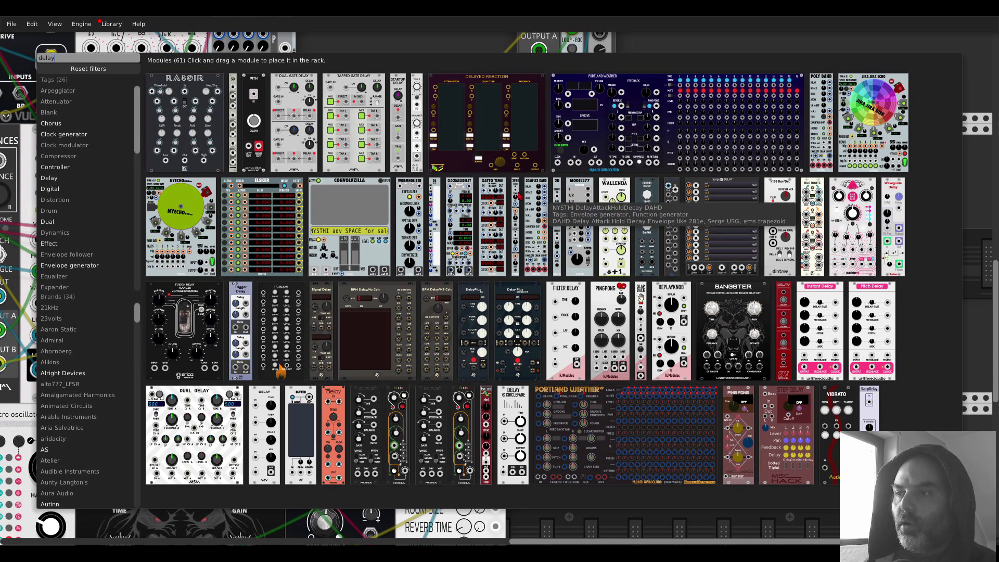
pyautogui.moveTo(460, 208); pyautogui.dragTo(630, 245)
# Patch the new oscillator's output into Clockabledelay's left input, and move the existing mixer cable to the delay's left output
pyautogui.moveTo(630, 366); pyautogui.dragTo(685, 386)
pyautogui.moveTo(685, 151); pyautogui.dragTo(630, 365)
pyautogui.moveTo(751, 306); pyautogui.dragTo(656, 254)
pyautogui.scroll(2, 656, 254)
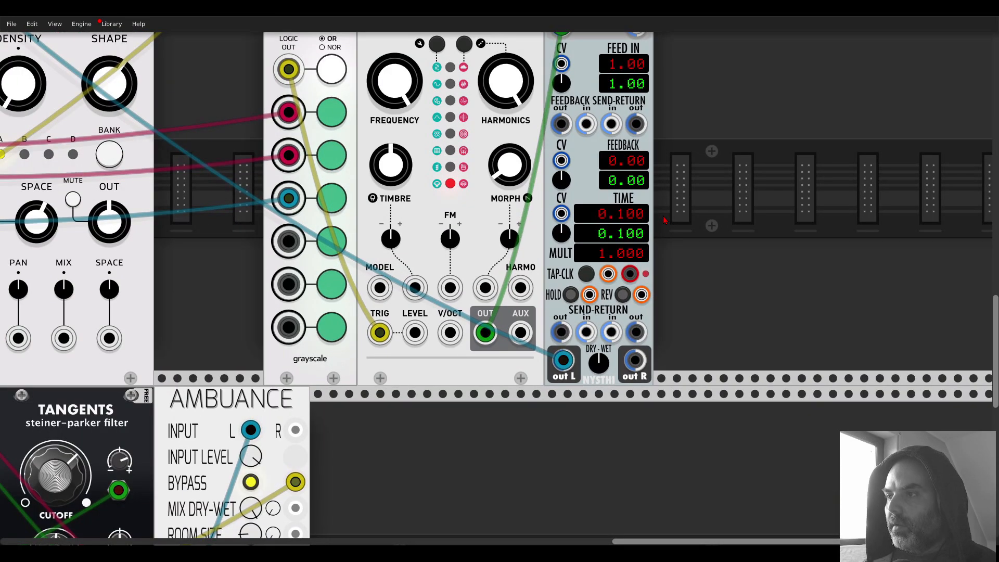
# Tap in a delay time of about 0.235 on Clockabledelay and turn on its reverse mode
pyautogui.moveTo(664, 219); pyautogui.dragTo(682, 227)
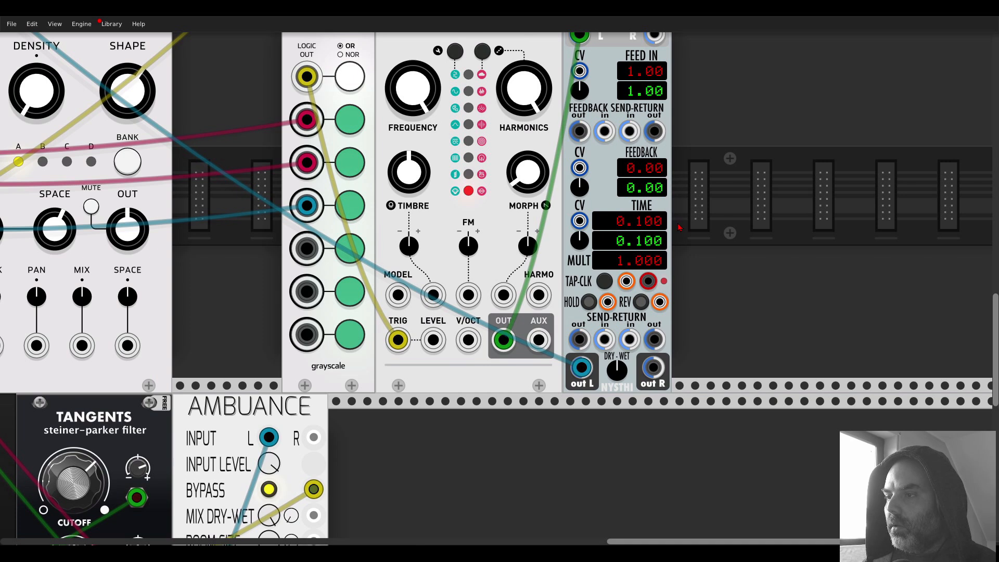
pyautogui.click(603, 284)
pyautogui.click(603, 284)
pyautogui.click(603, 284)
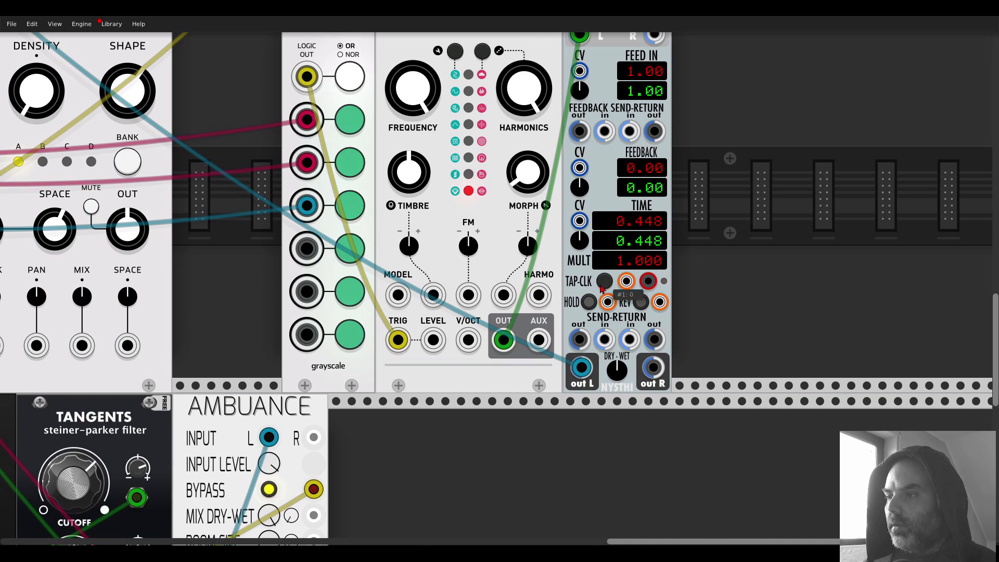
pyautogui.click(603, 284)
pyautogui.click(603, 283)
pyautogui.click(603, 284)
pyautogui.click(603, 284)
pyautogui.click(603, 283)
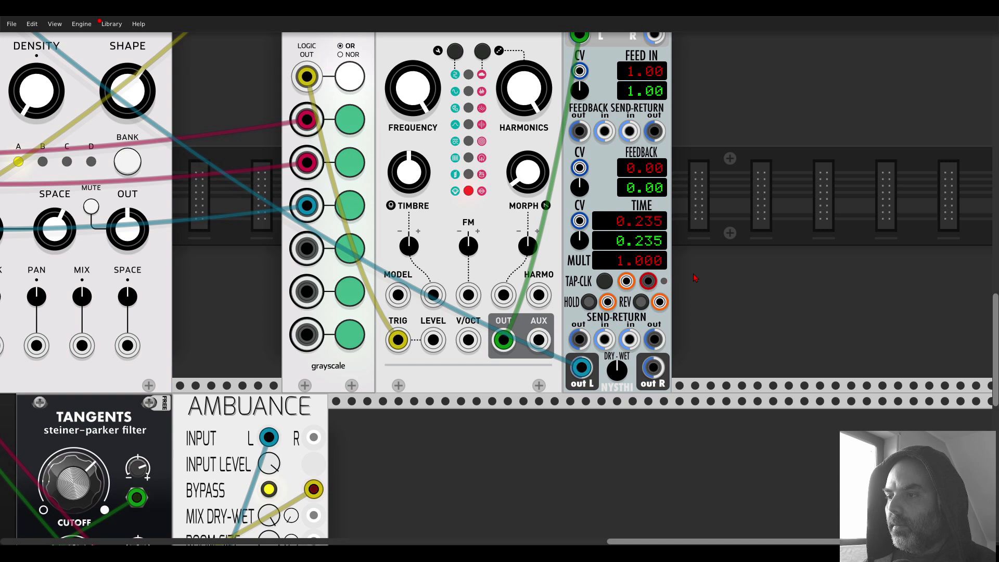
pyautogui.click(643, 304)
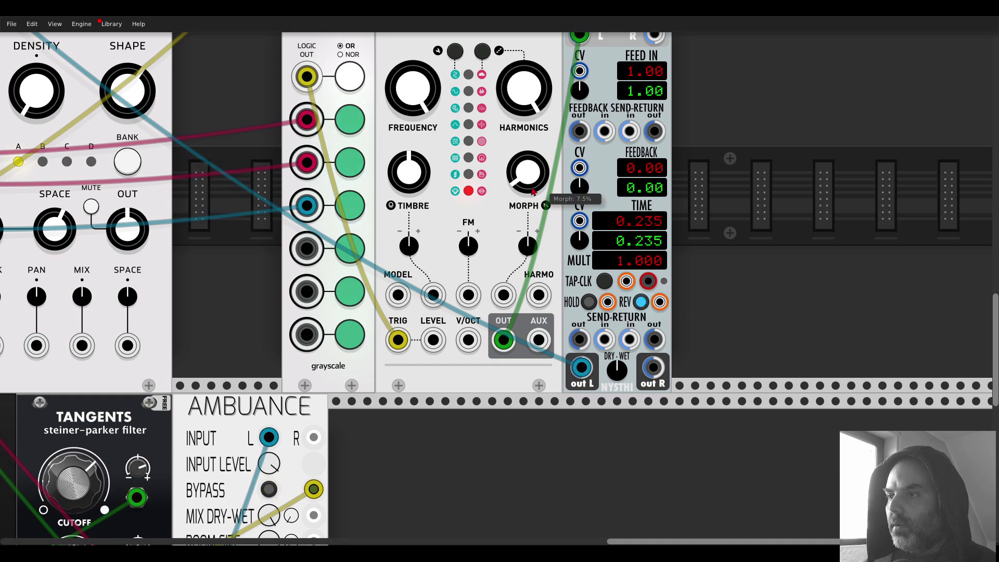
# Adjust the new oscillator's morph and raise Clockabledelay's feedback to 0.54
pyautogui.moveTo(534, 191)
pyautogui.mouseDown()
pyautogui.moveTo(534, 177)
pyautogui.moveTo(534, 193)
pyautogui.mouseUp()
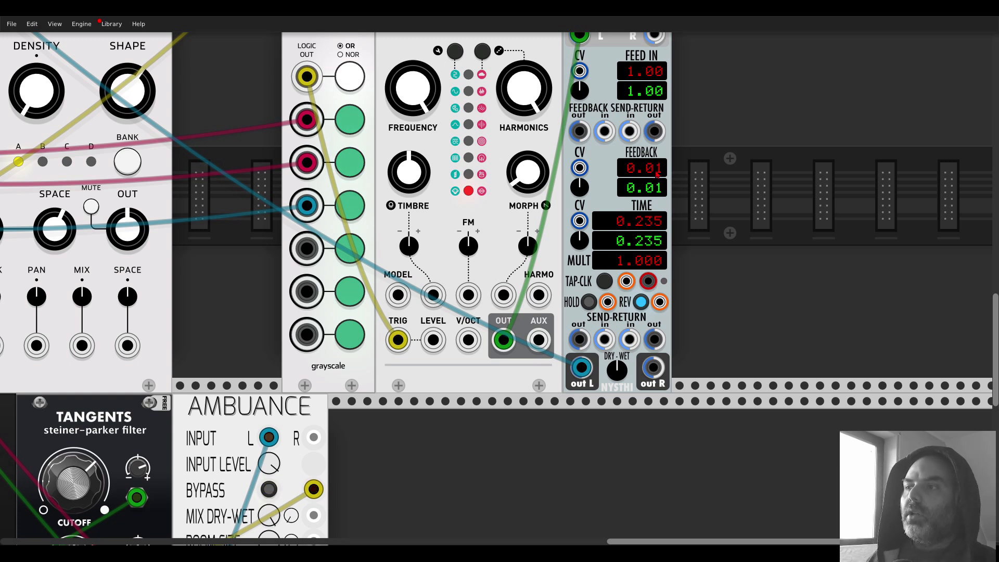
pyautogui.scroll(1, 686, 183)
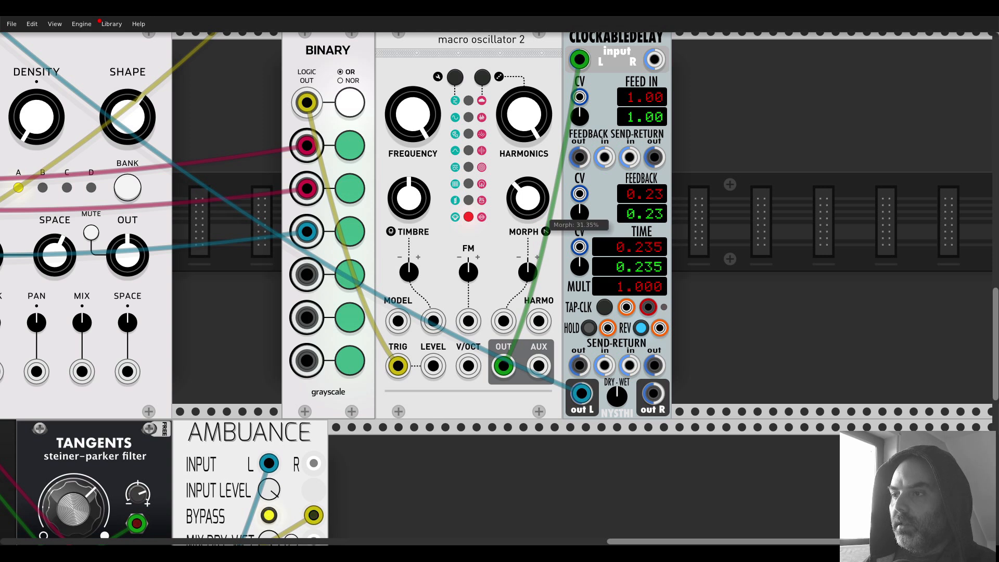
pyautogui.scroll(1, 594, 208)
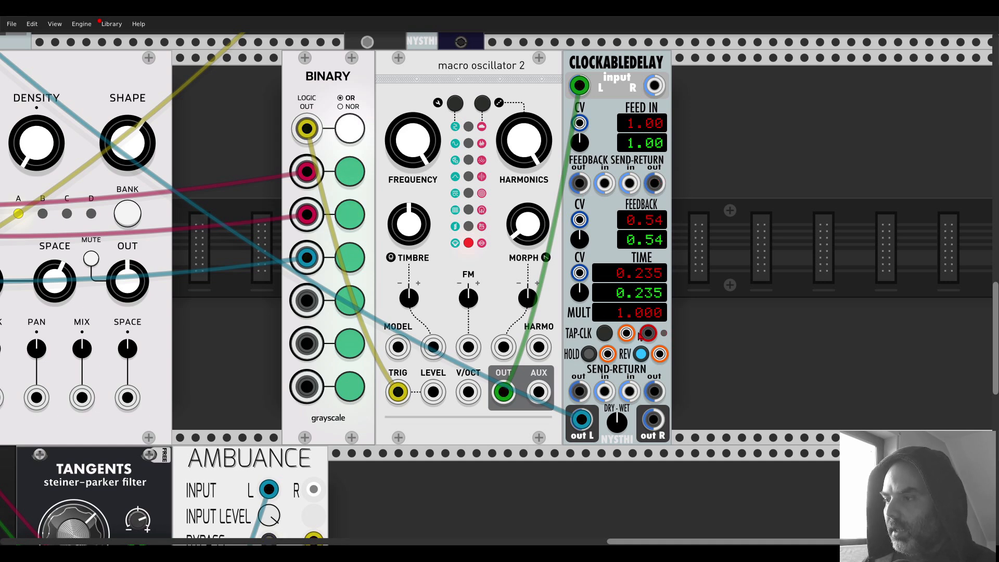
# Patch the Impromptu clock's master CLK output into Clockabledelay's clock input
pyautogui.scroll(-2, 636, 328)
pyautogui.moveTo(629, 331); pyautogui.dragTo(126, 94)
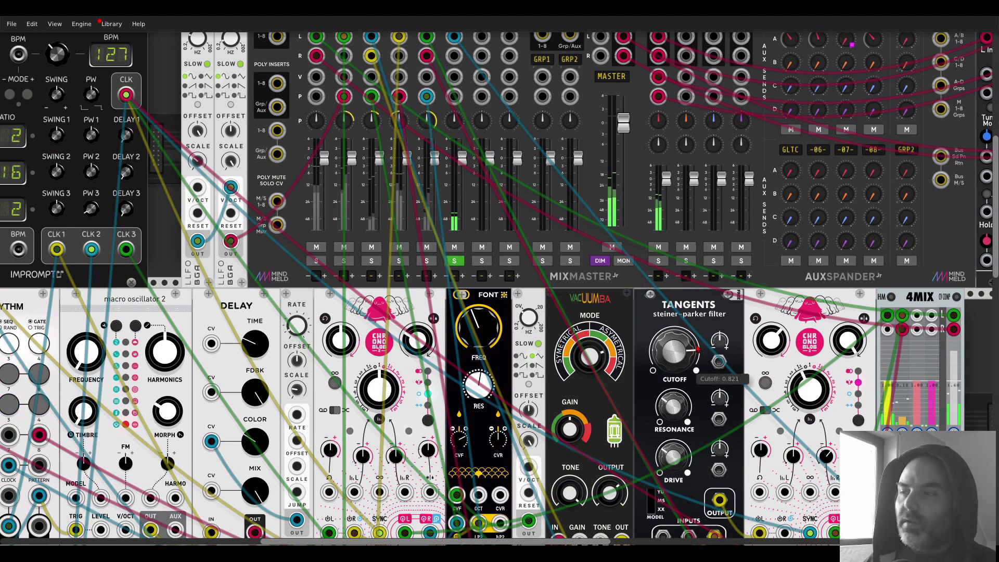
pyautogui.hscroll(20, 480, 281)
pyautogui.scroll(-15, 479, 280)
pyautogui.hscroll(5, 480, 281)
pyautogui.scroll(-2, 479, 280)
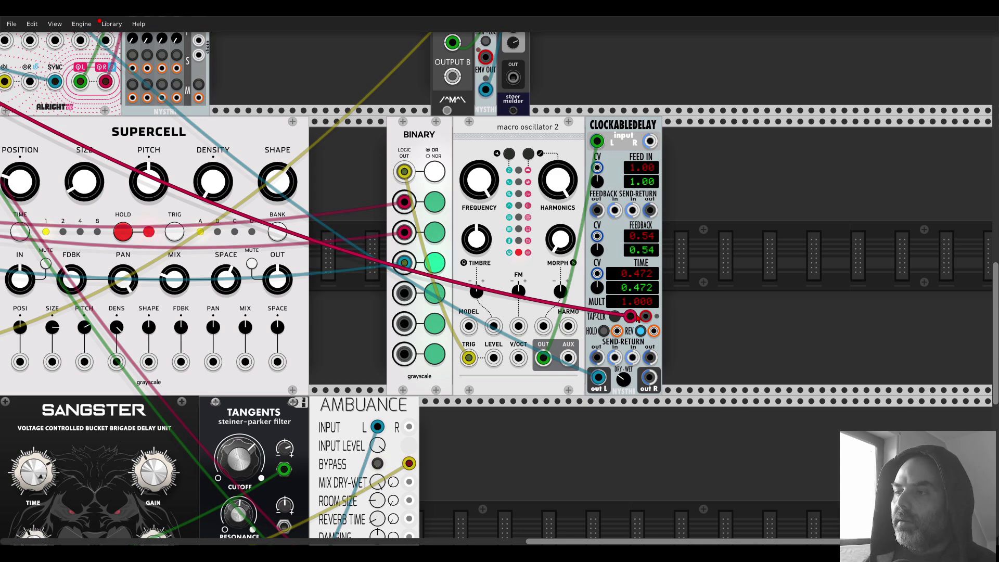
# Replace Clockabledelay with a Sangster delay beside the new oscillator, moving the input and output cables over to it
pyautogui.rightClick(698, 272)
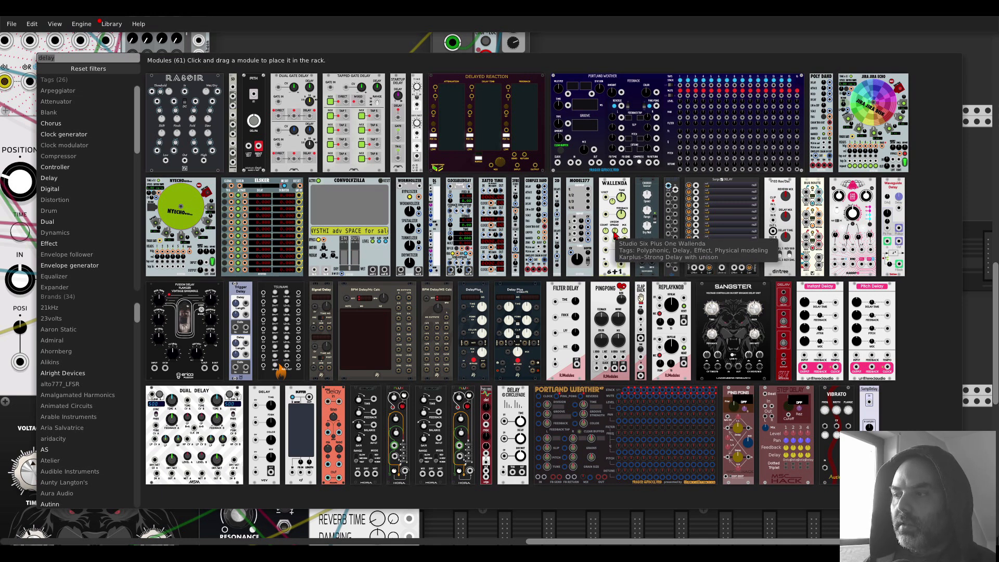
pyautogui.click(728, 302)
pyautogui.moveTo(597, 141); pyautogui.dragTo(754, 357)
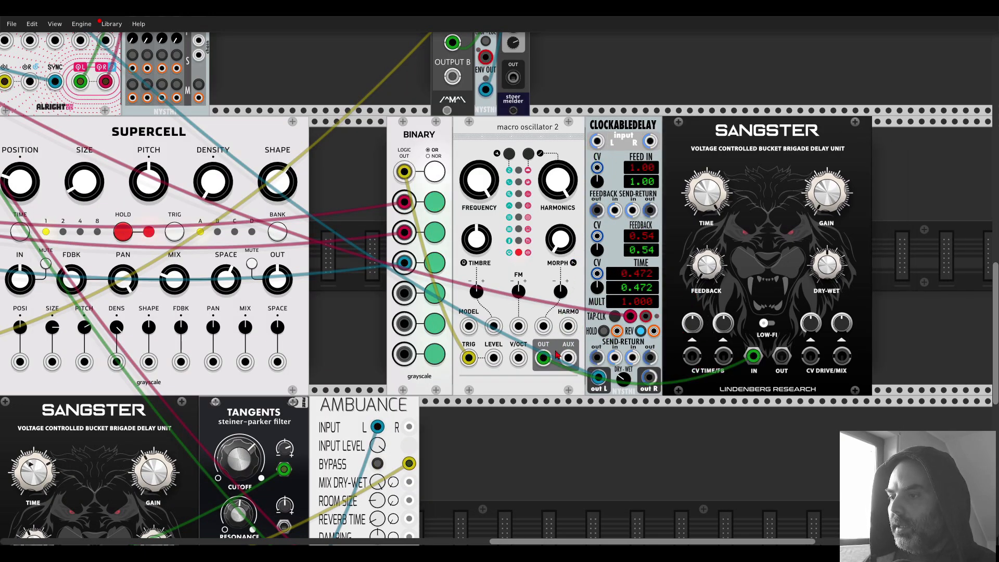
pyautogui.moveTo(598, 378); pyautogui.dragTo(783, 363)
pyautogui.press('Delete')
pyautogui.moveTo(748, 133); pyautogui.dragTo(671, 133)
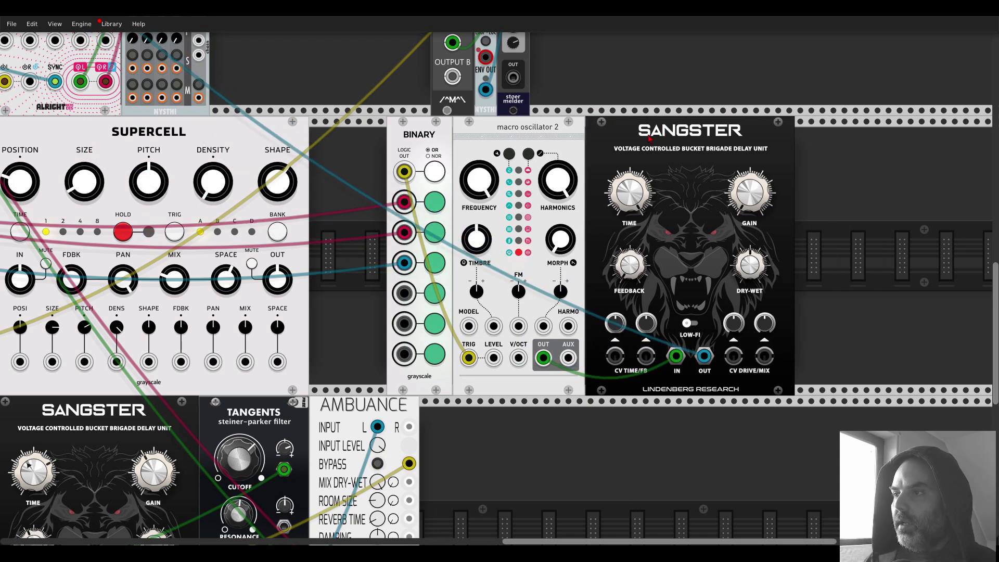
# Search the module library for "cal", place BPM Delay/Hz Calc beside Sangster and patch the master clock into its EXT input
pyautogui.rightClick(843, 181)
pyautogui.write('cal')
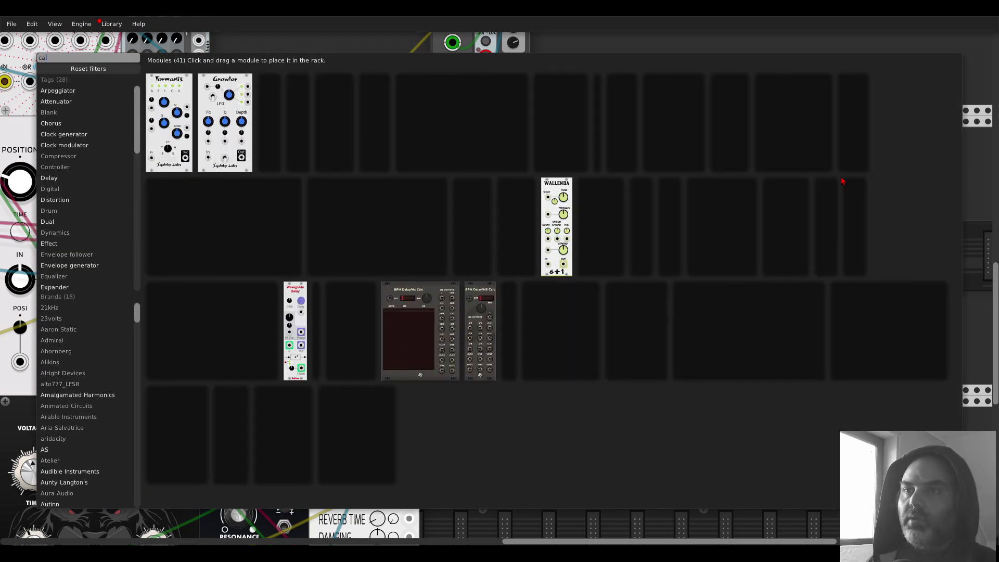
pyautogui.moveTo(443, 286); pyautogui.dragTo(816, 130)
pyautogui.scroll(-5, 816, 130)
pyautogui.scroll(2, 815, 130)
pyautogui.scroll(5, 716, 323)
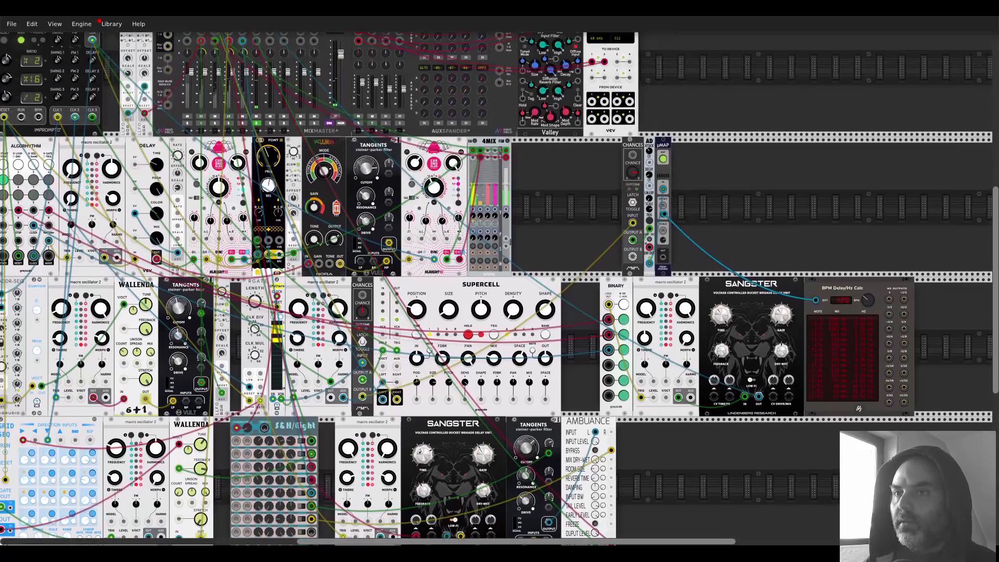
pyautogui.moveTo(817, 300); pyautogui.dragTo(592, 115)
pyautogui.scroll(4, 554, 284)
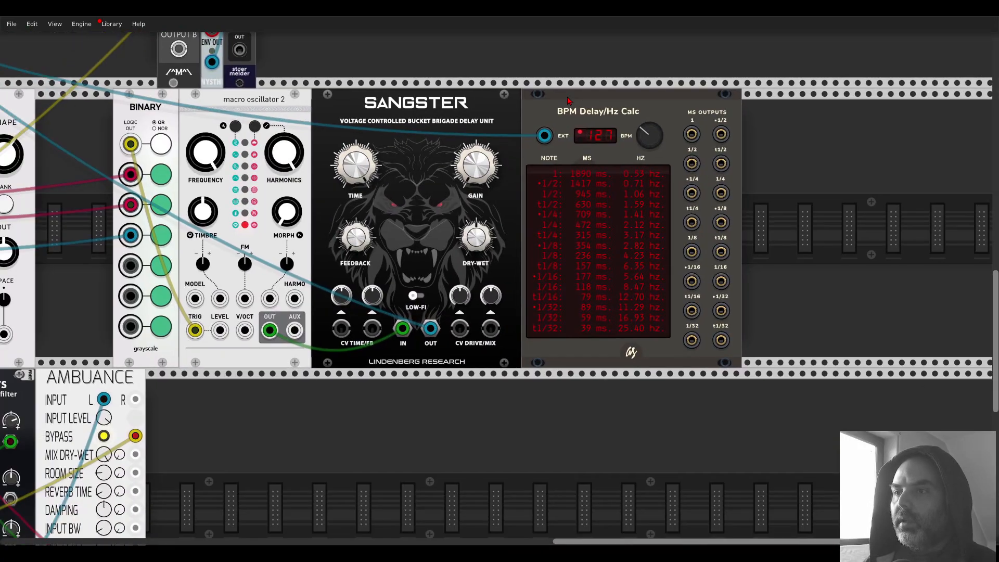
# Set the new Sangster's delay time to 315 ms
pyautogui.moveTo(356, 166)
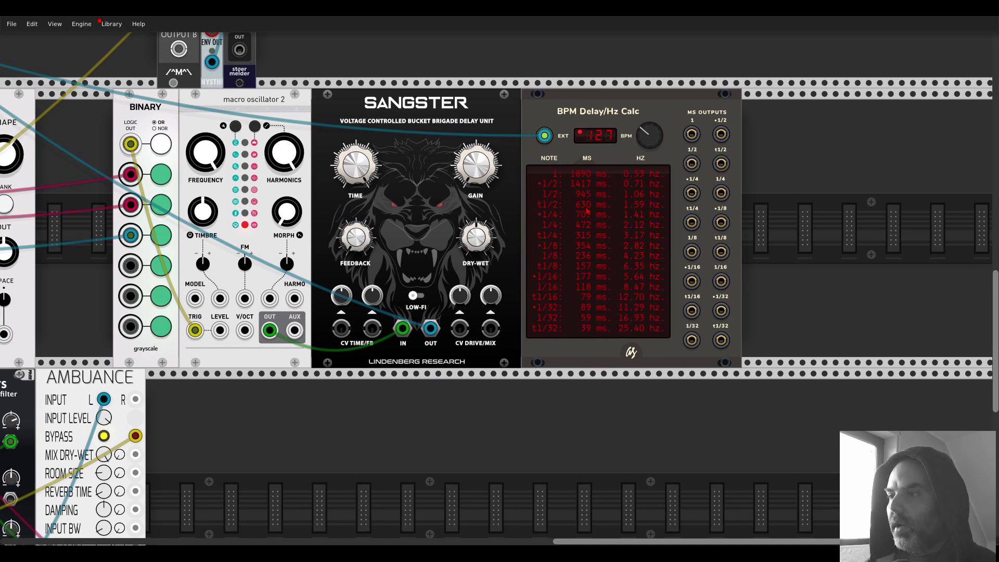
pyautogui.rightClick(362, 165)
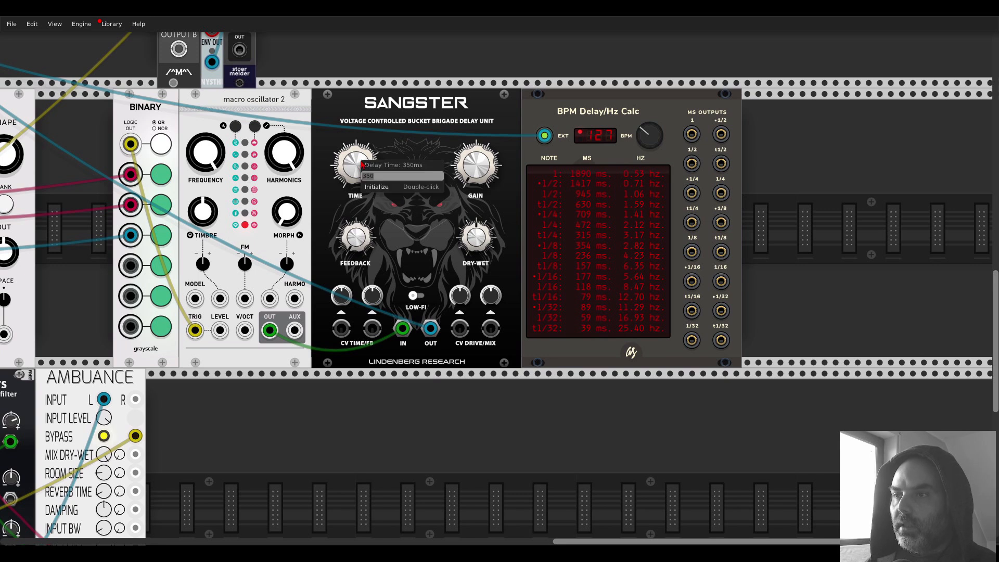
pyautogui.press('Return')
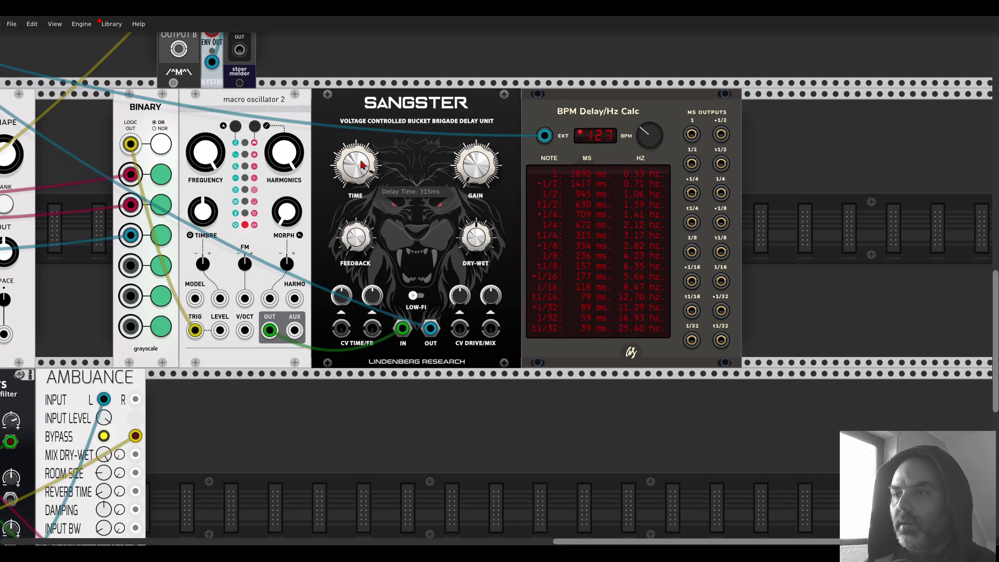
# Raise Sangster's feedback to about 33% and its gain to about 3.2
pyautogui.moveTo(364, 236)
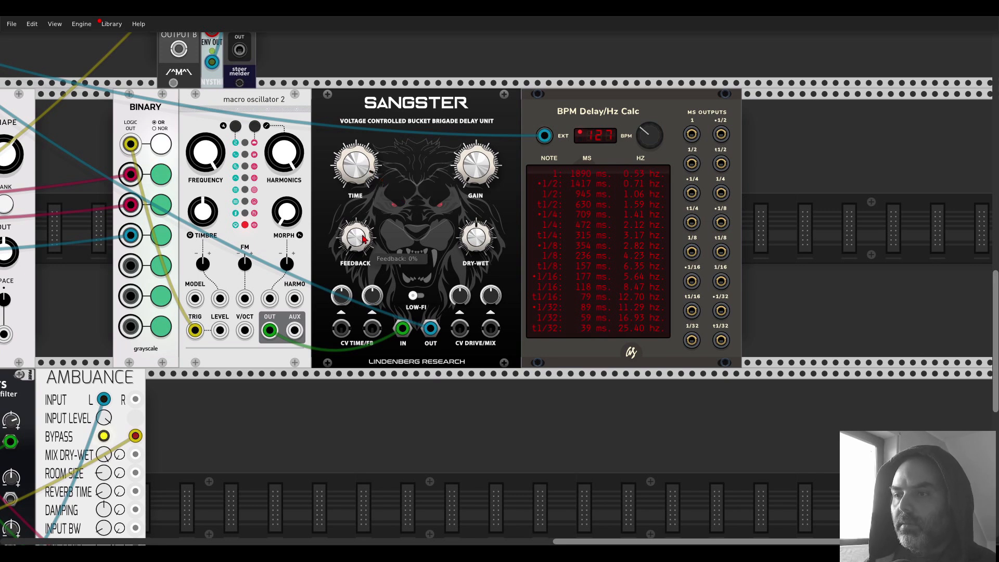
pyautogui.moveTo(359, 235); pyautogui.dragTo(359, 233)
pyautogui.moveTo(478, 165); pyautogui.dragTo(477, 104)
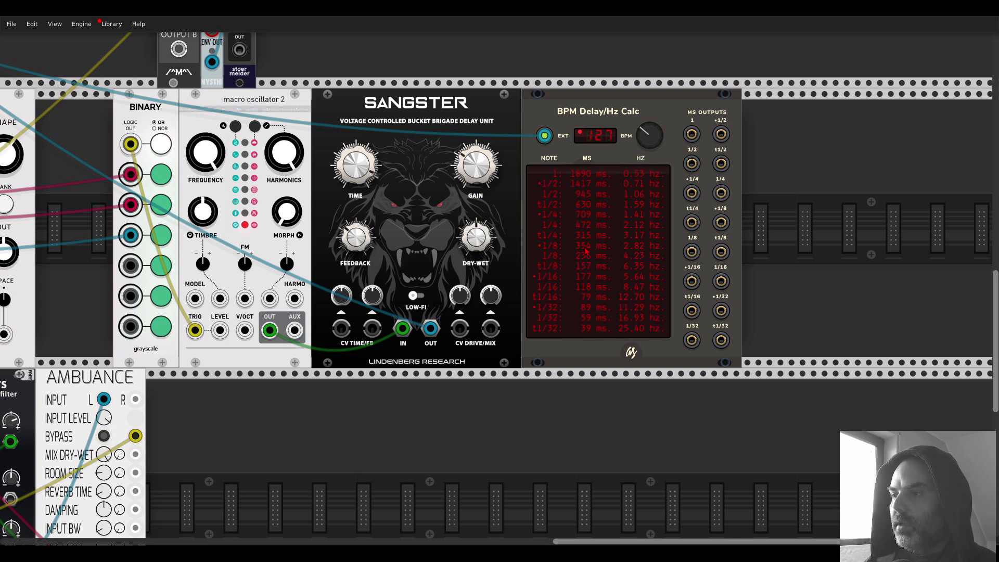
# Set Sangster's delay time to 236 ms and switch on its Low-Fi mode
pyautogui.rightClick(352, 162)
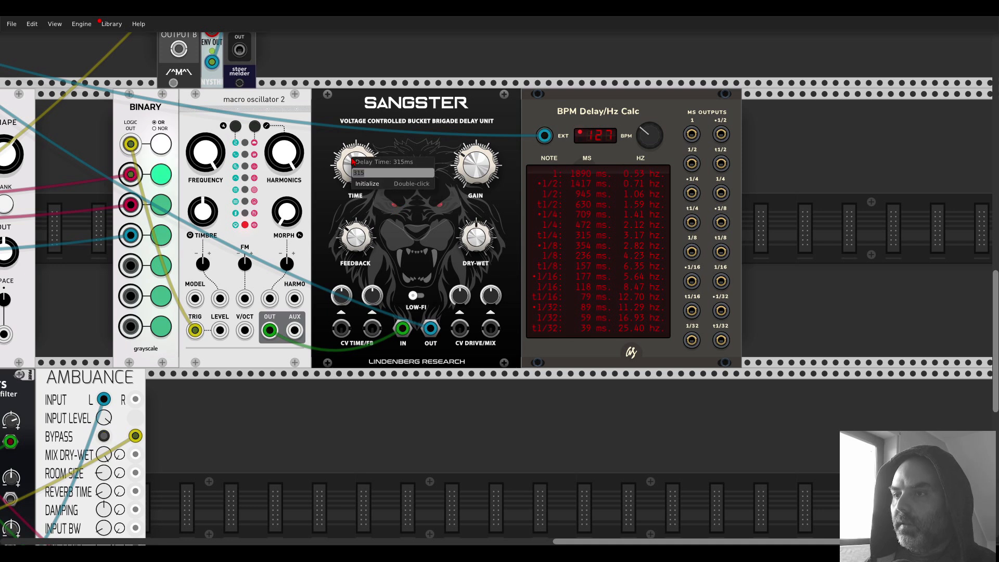
pyautogui.write('236')
pyautogui.press('Return')
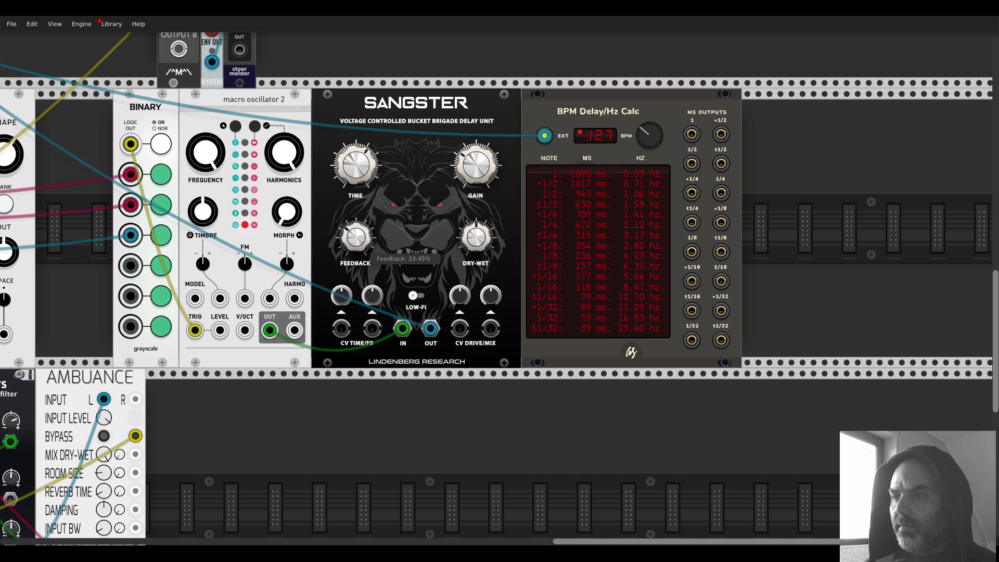
pyautogui.click(416, 295)
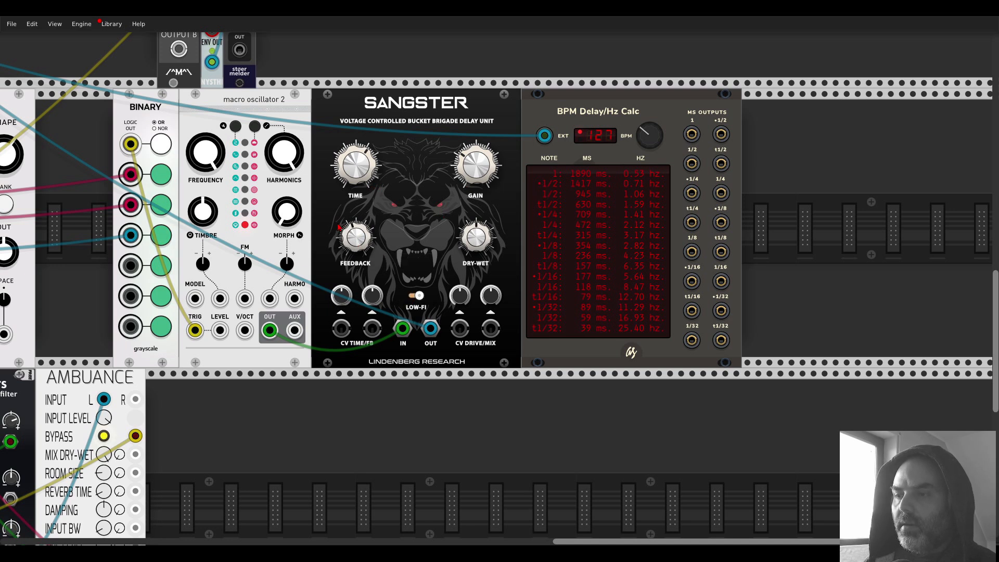
# Set Sangster's delay time to 157 ms, the calculator's triplet 1/8 value
pyautogui.moveTo(492, 235)
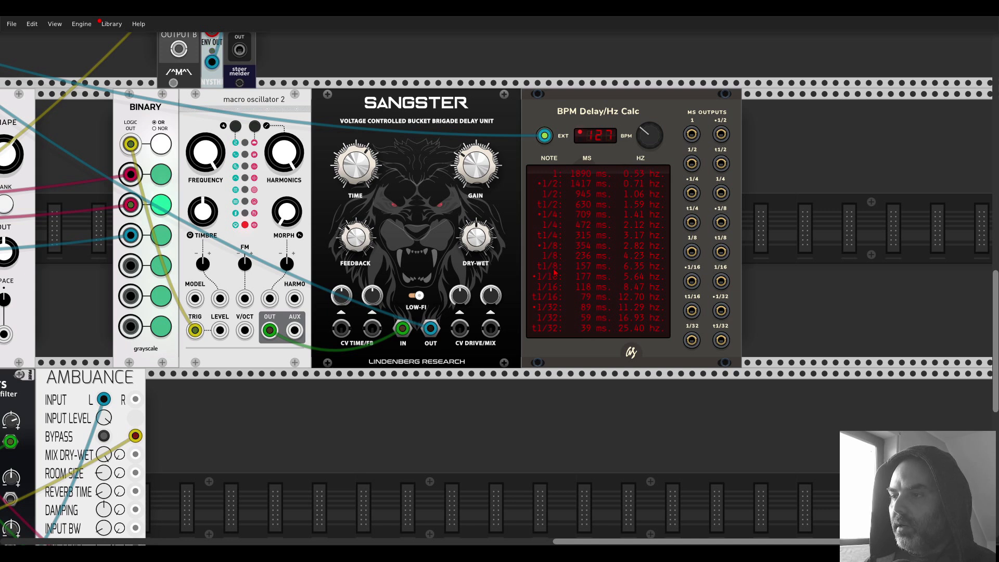
pyautogui.rightClick(361, 177)
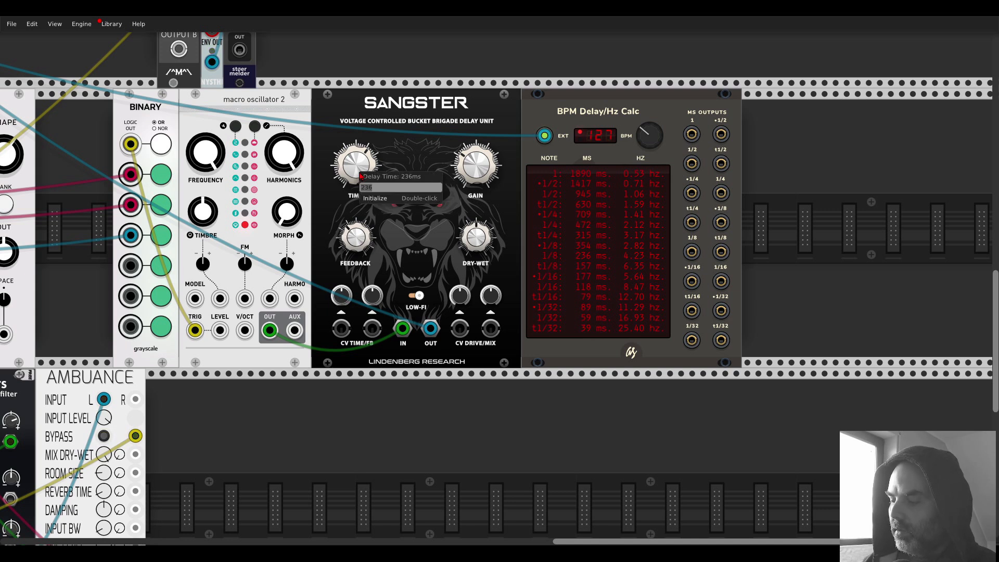
pyautogui.press('Return')
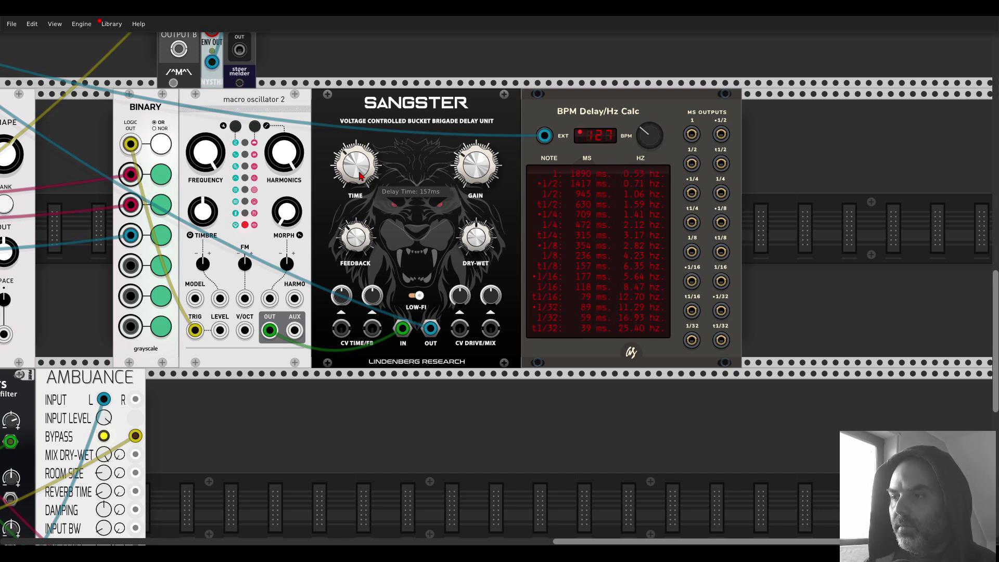
# Set Sangster's delay time to 177 ms, the calculator's dotted 1/16 value
pyautogui.rightClick(360, 177)
pyautogui.write('177')
pyautogui.press('Return')
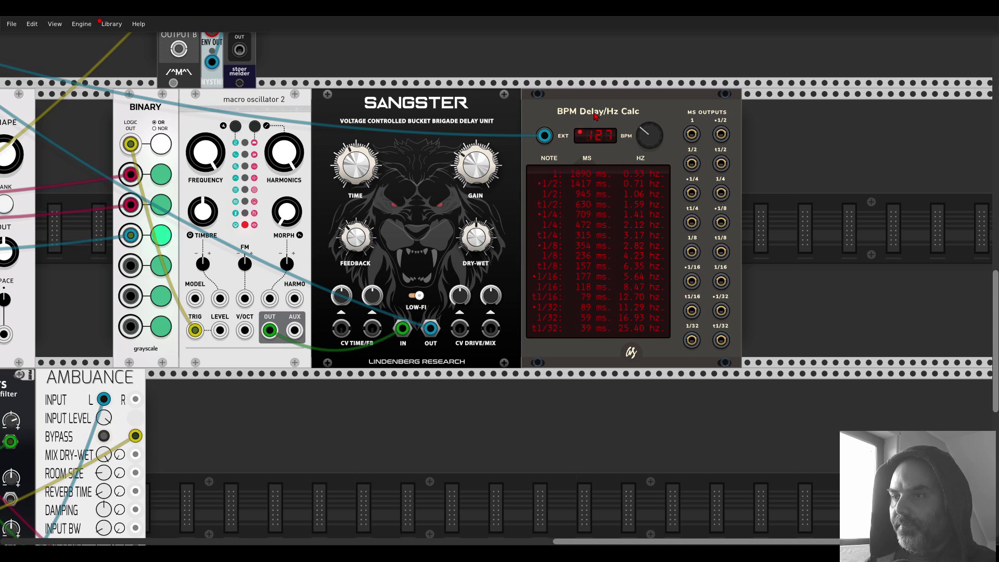
# Delete the BPM Delay/Hz Calc module beside Sangster
pyautogui.press('Delete')
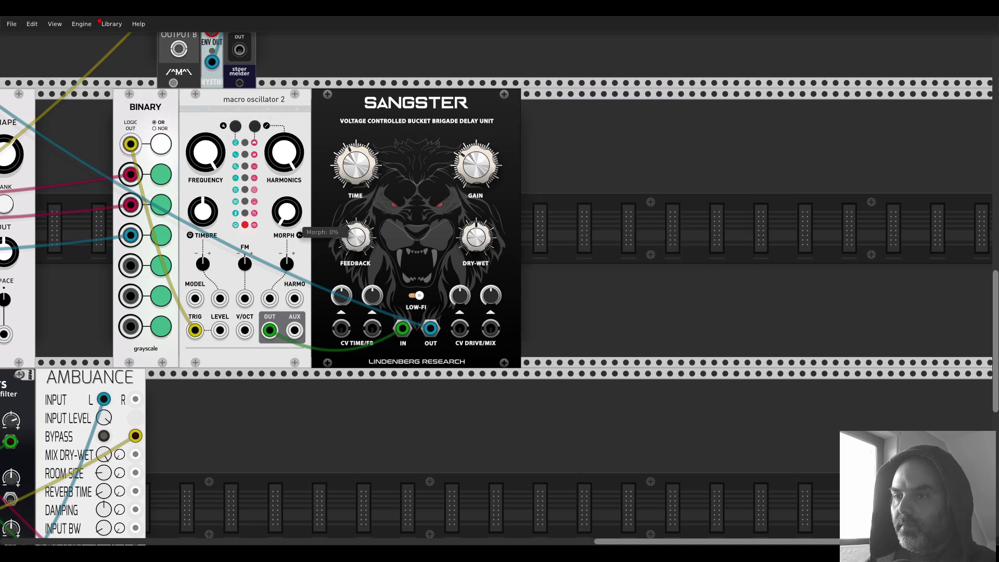
pyautogui.moveTo(474, 189)
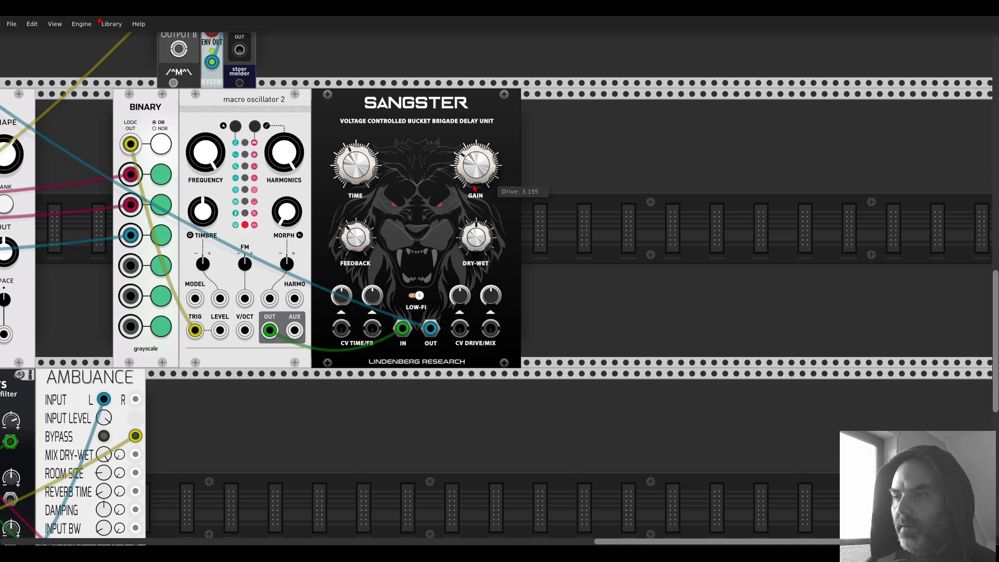
pyautogui.moveTo(359, 166)
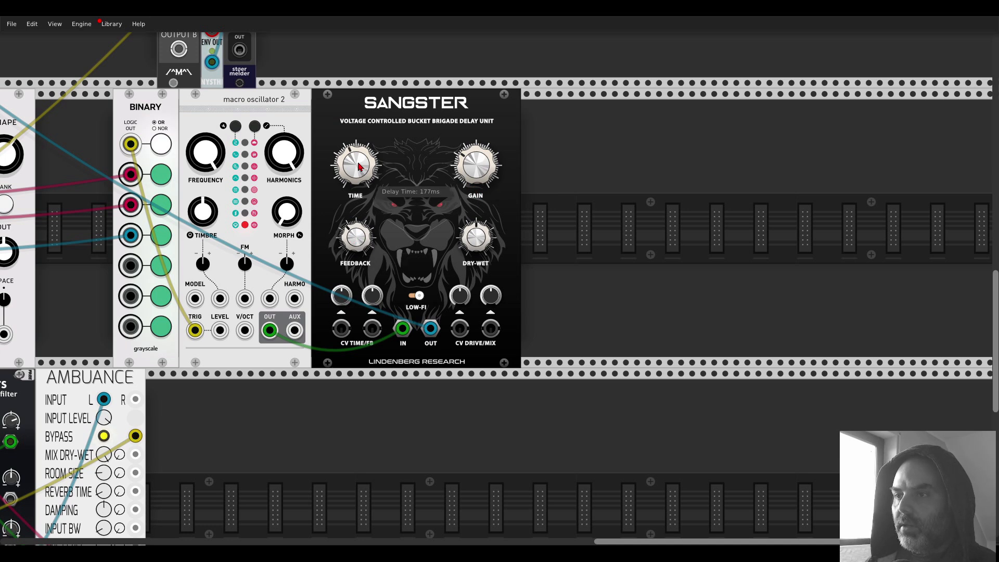
# Name MixMaster's sixth channel HAT2
pyautogui.moveTo(359, 167); pyautogui.dragTo(358, 165)
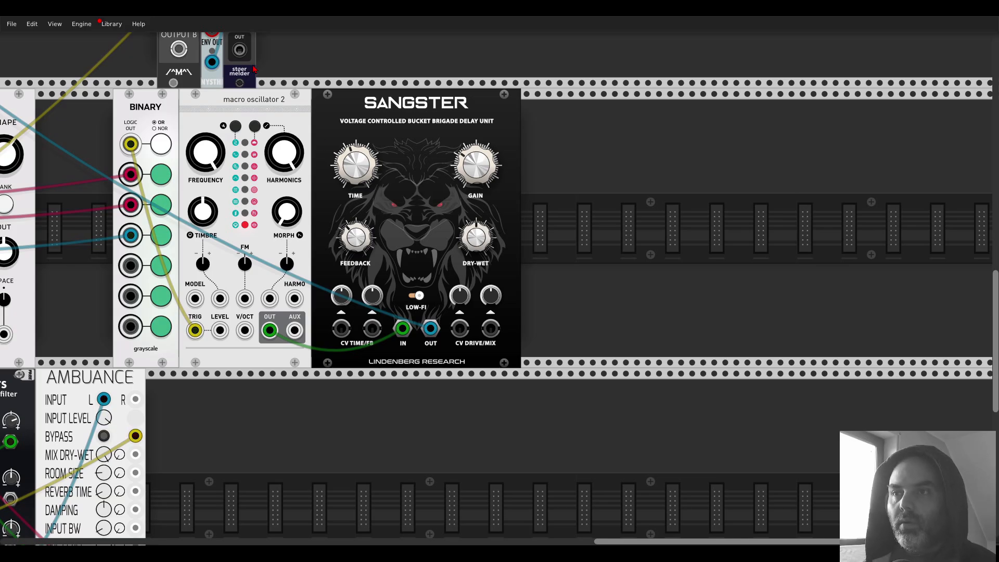
pyautogui.scroll(-3, 437, 61)
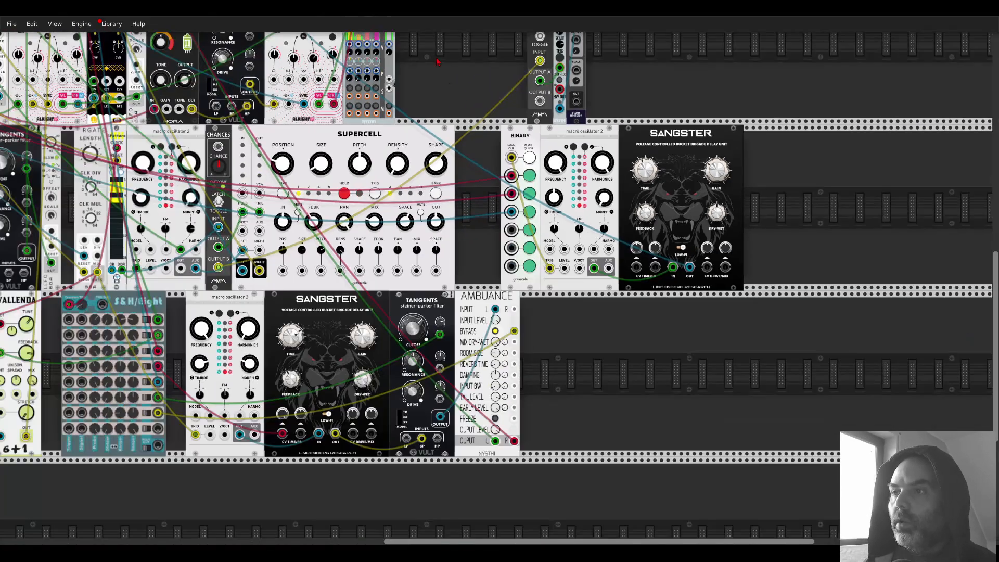
pyautogui.scroll(5, 438, 61)
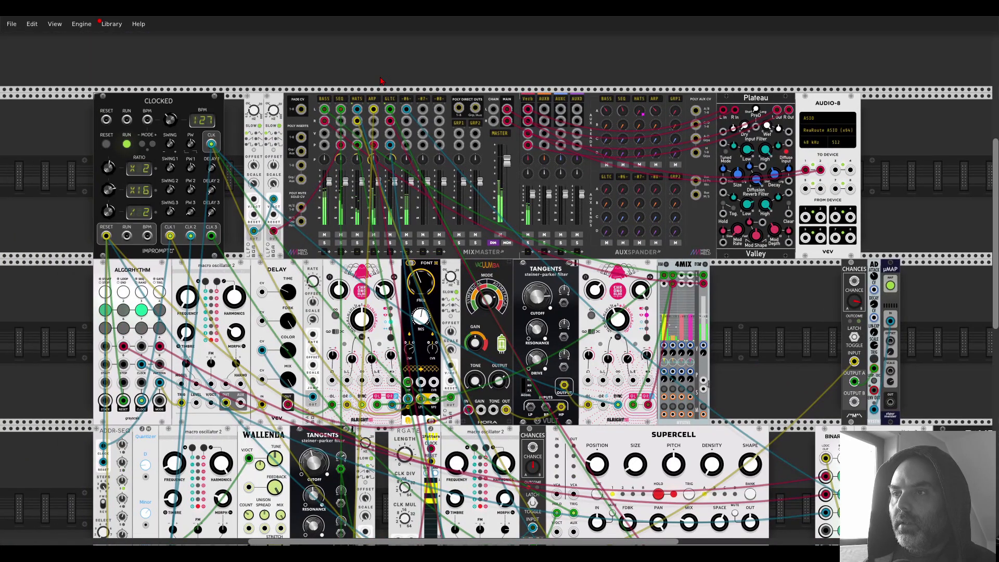
pyautogui.write('HAT')
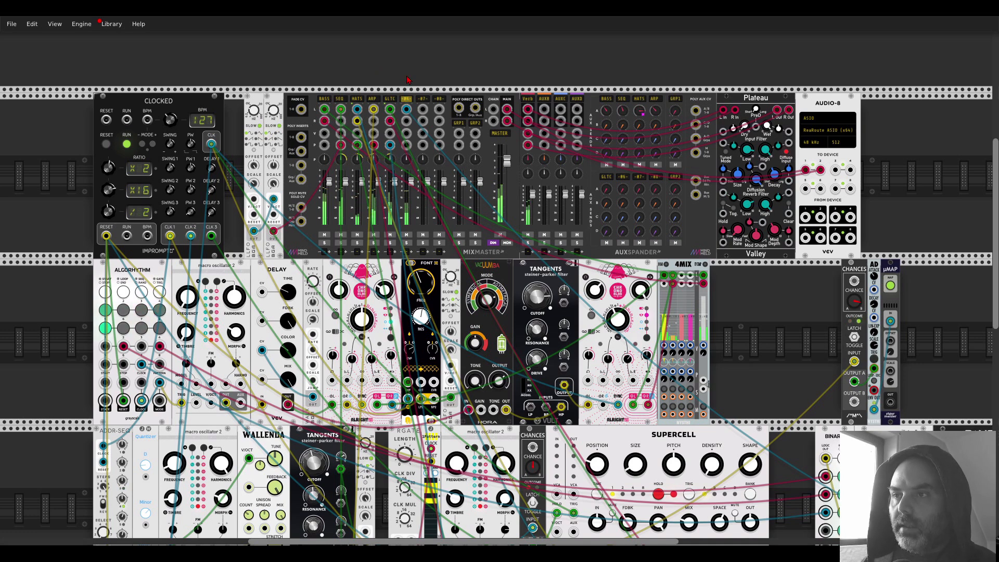
pyautogui.write('2')
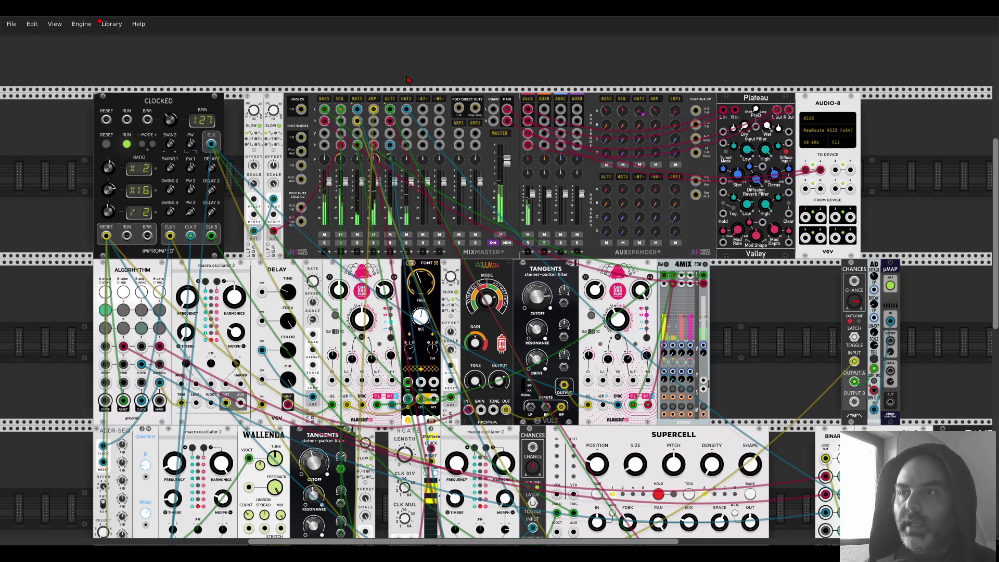
# Duplicate a Macro Oscillator 2 and place the copy beside Ambuance, in the row below Binary and Sangster
pyautogui.moveTo(811, 310); pyautogui.dragTo(631, 158)
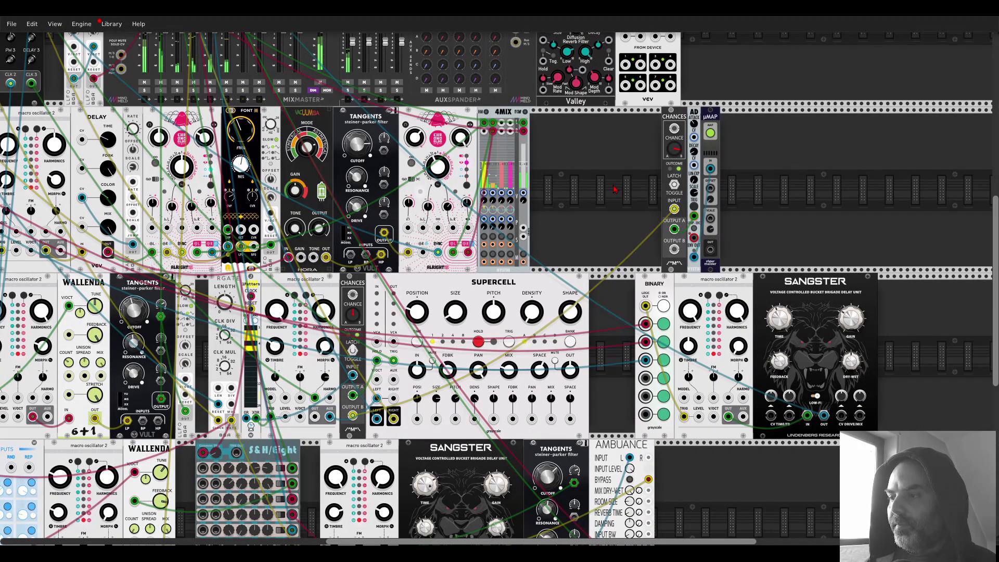
pyautogui.scroll(-3, 604, 172)
pyautogui.scroll(-4, 599, 160)
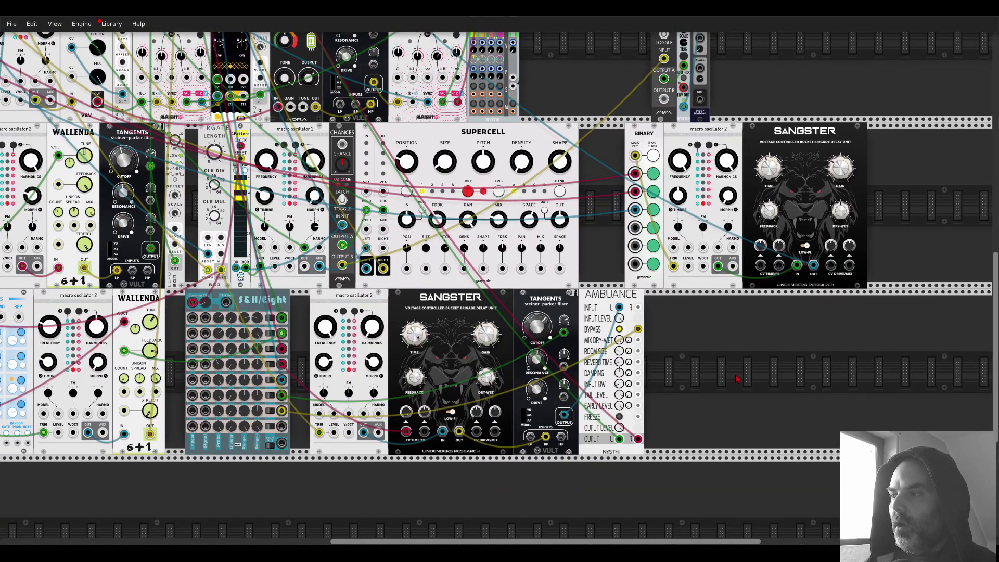
pyautogui.hotkey('ctrl', 'd')
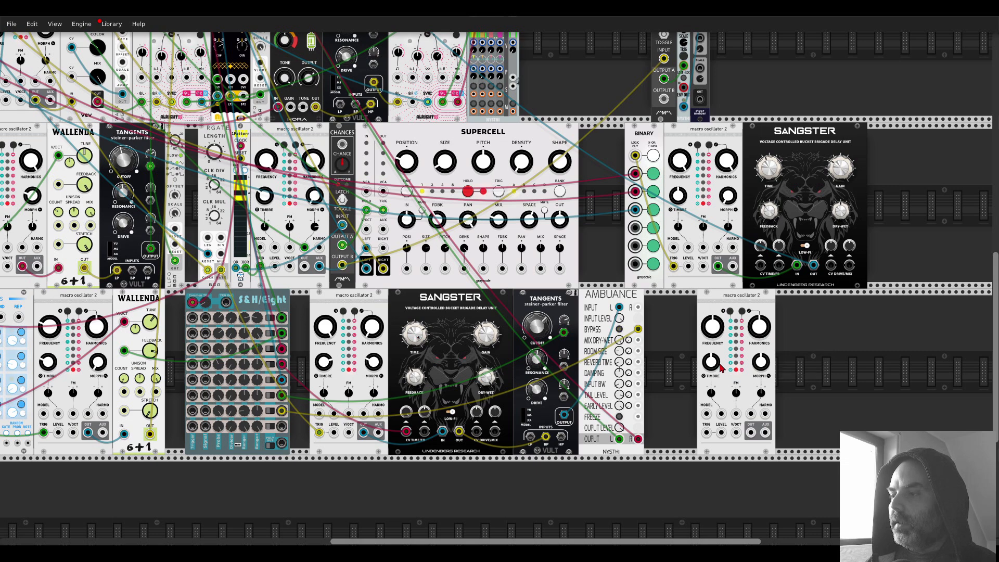
# Add a Tangents filter beside the new oscillator, patching the oscillator's OUT into its LP input and its OUTPUT to the mixer
pyautogui.rightClick(811, 371)
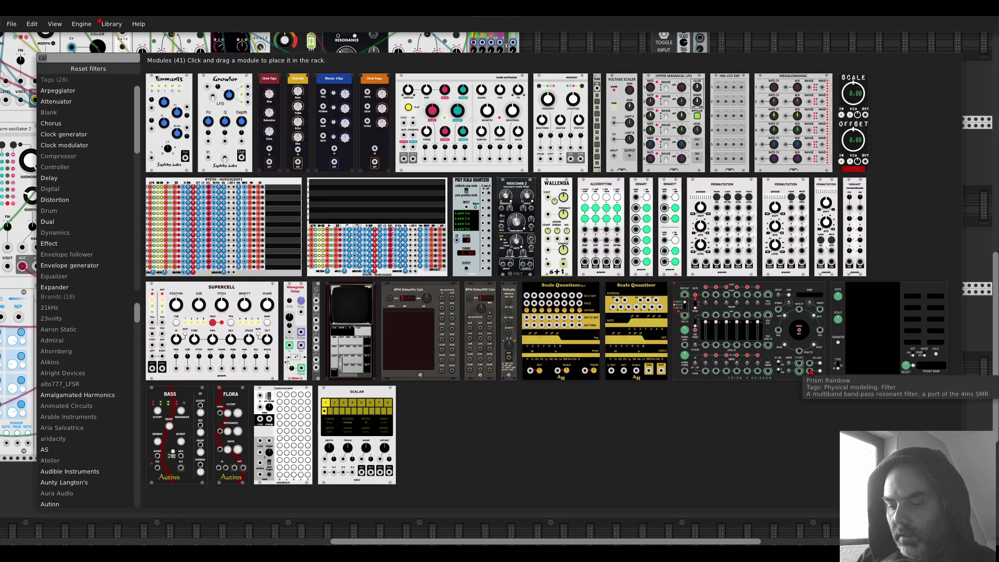
pyautogui.write('tange')
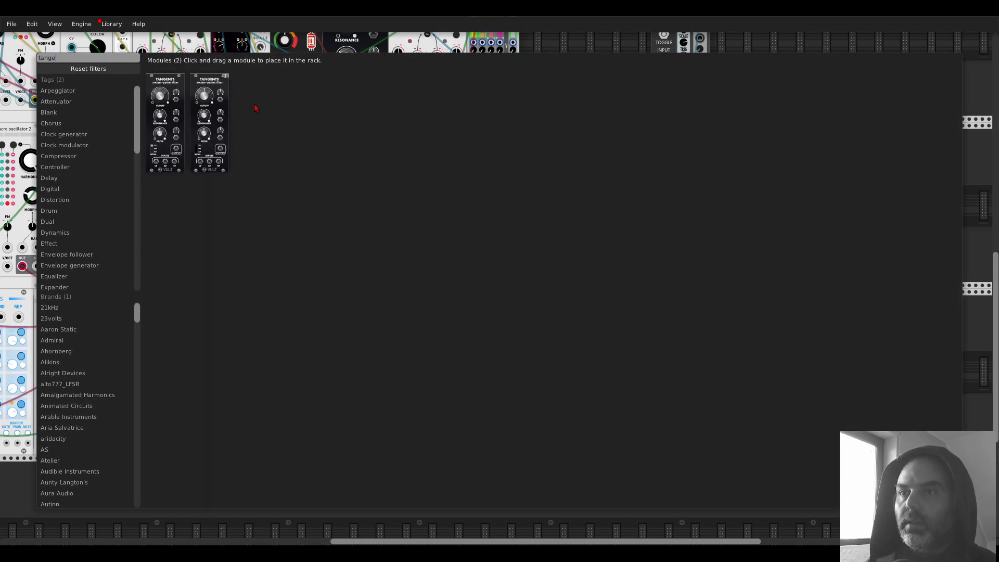
pyautogui.click(218, 83)
pyautogui.moveTo(750, 432); pyautogui.dragTo(793, 436)
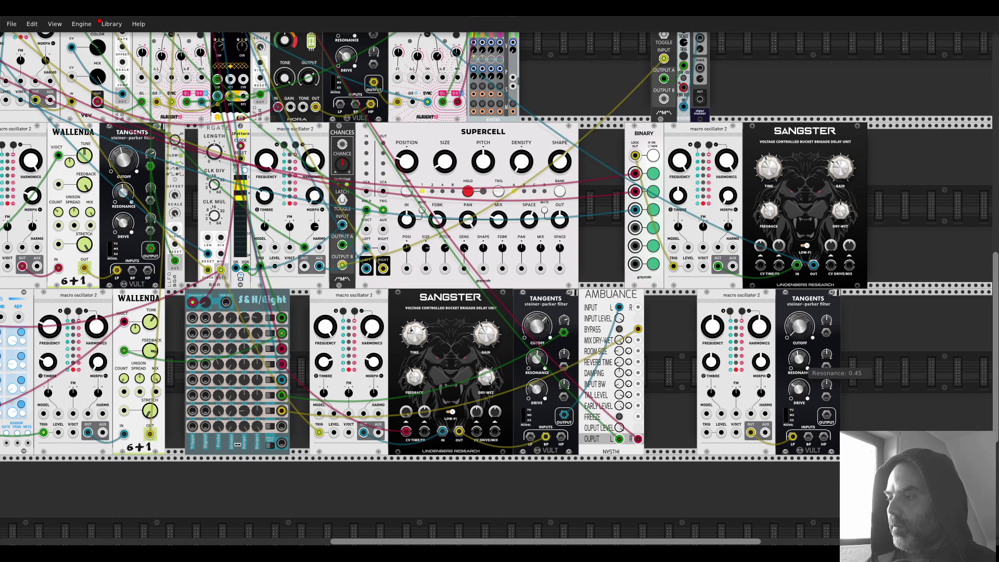
pyautogui.scroll(10, 243, 88)
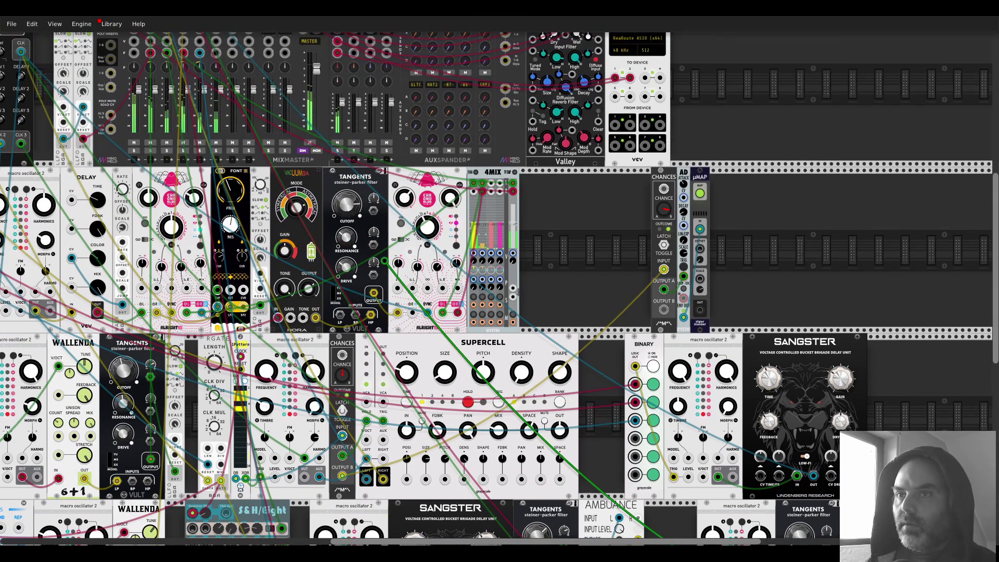
pyautogui.scroll(-10, 243, 87)
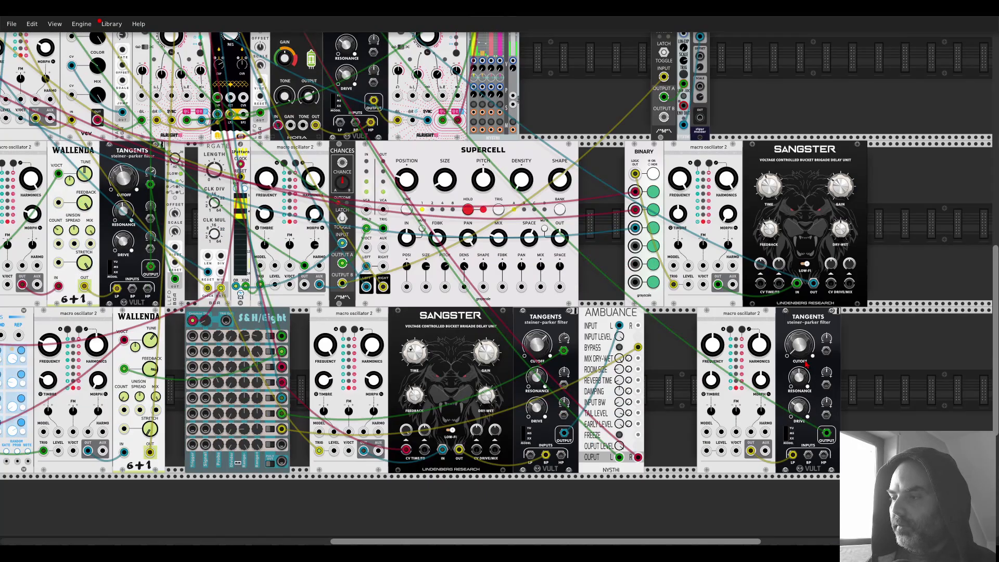
# Set the new Tangents filter's cutoff to about 0.52
pyautogui.moveTo(798, 344)
pyautogui.mouseDown()
pyautogui.moveTo(799, 323)
pyautogui.moveTo(799, 341)
pyautogui.mouseUp()
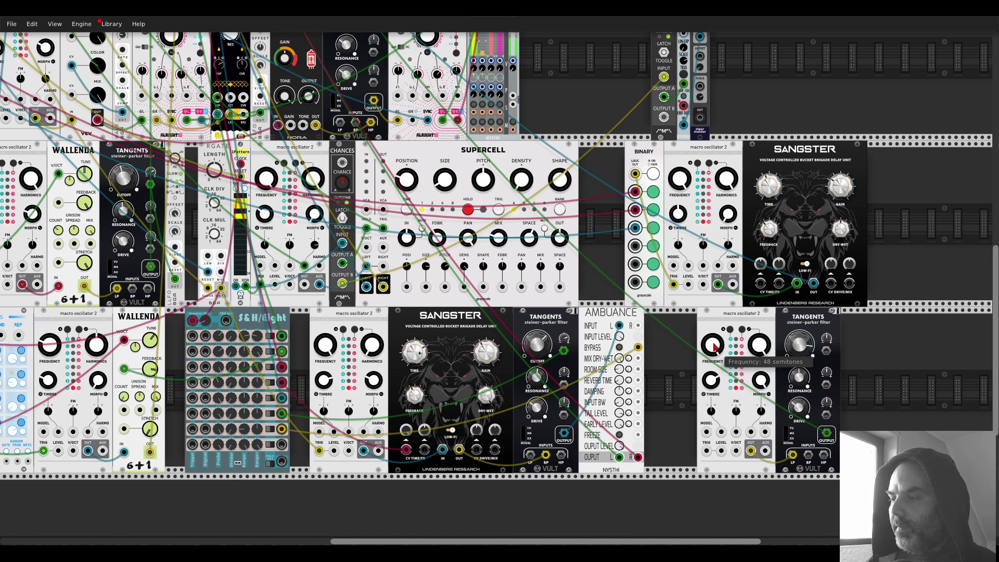
pyautogui.moveTo(799, 345)
pyautogui.mouseDown()
pyautogui.moveTo(799, 354)
pyautogui.moveTo(799, 338)
pyautogui.mouseUp()
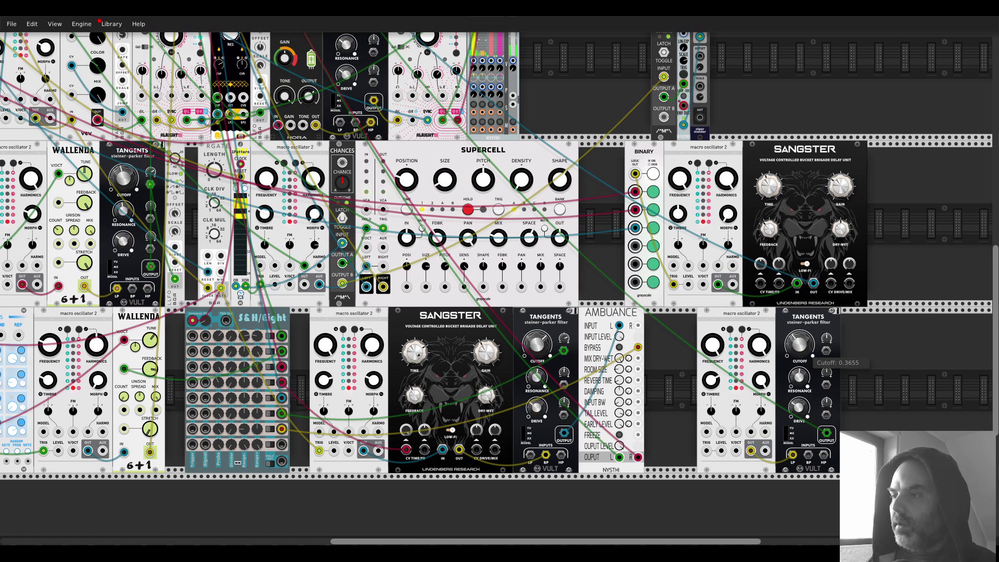
pyautogui.moveTo(800, 345); pyautogui.dragTo(800, 339)
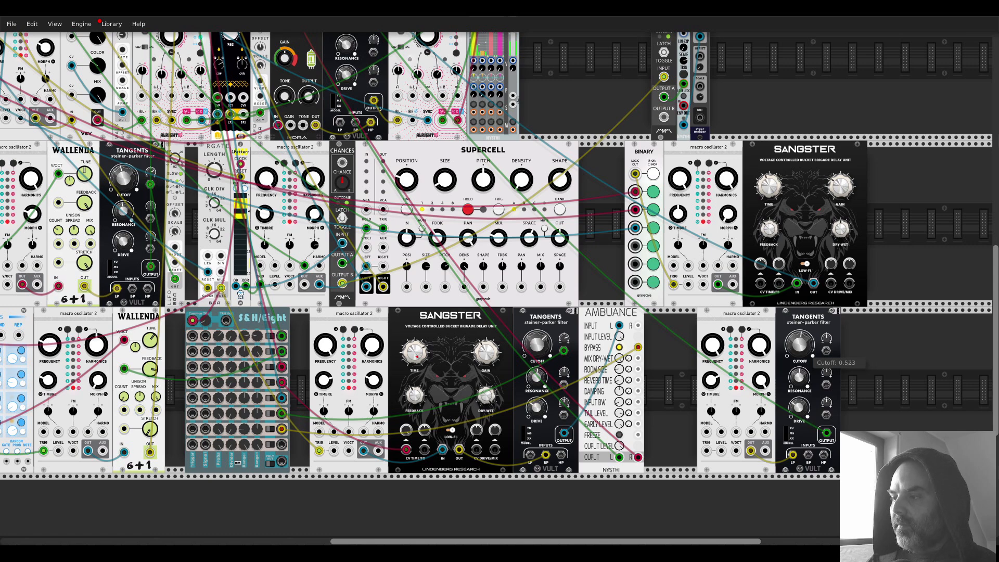
# Add the VCV Delay beside the new Tangents filter and patch it between the filter's OUTPUT and the mixer
pyautogui.rightClick(855, 371)
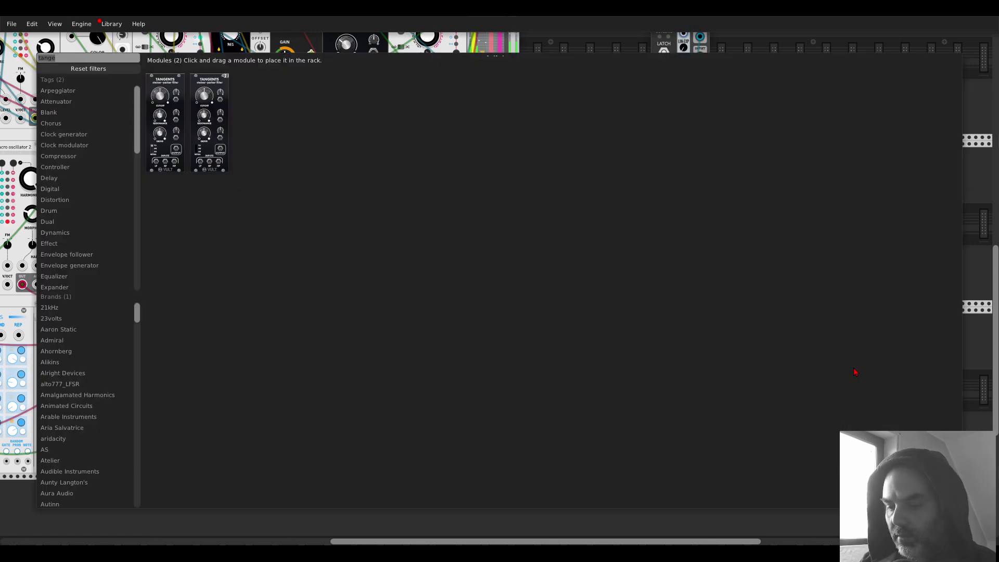
pyautogui.write('delay')
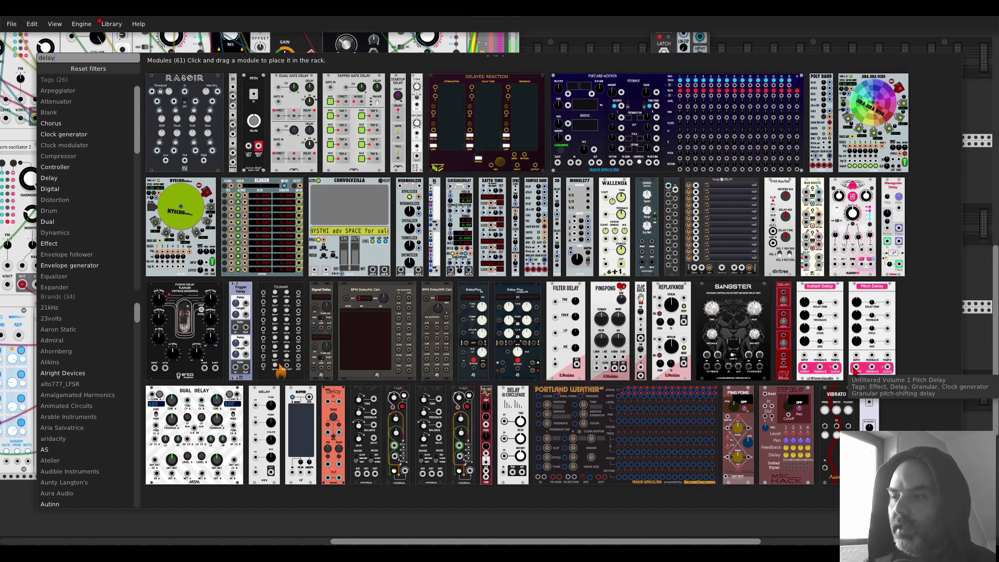
pyautogui.moveTo(264, 443); pyautogui.dragTo(830, 437)
# Lengthen the new Delay's time and set its color to 71.9% and its feedback to about 85%
pyautogui.moveTo(878, 340); pyautogui.dragTo(879, 325)
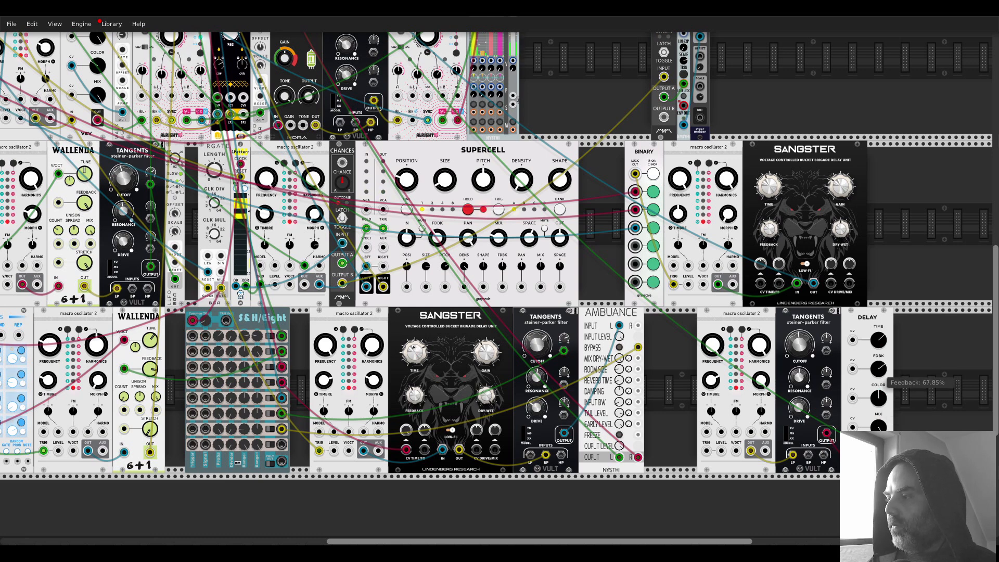
pyautogui.moveTo(879, 398); pyautogui.dragTo(880, 407)
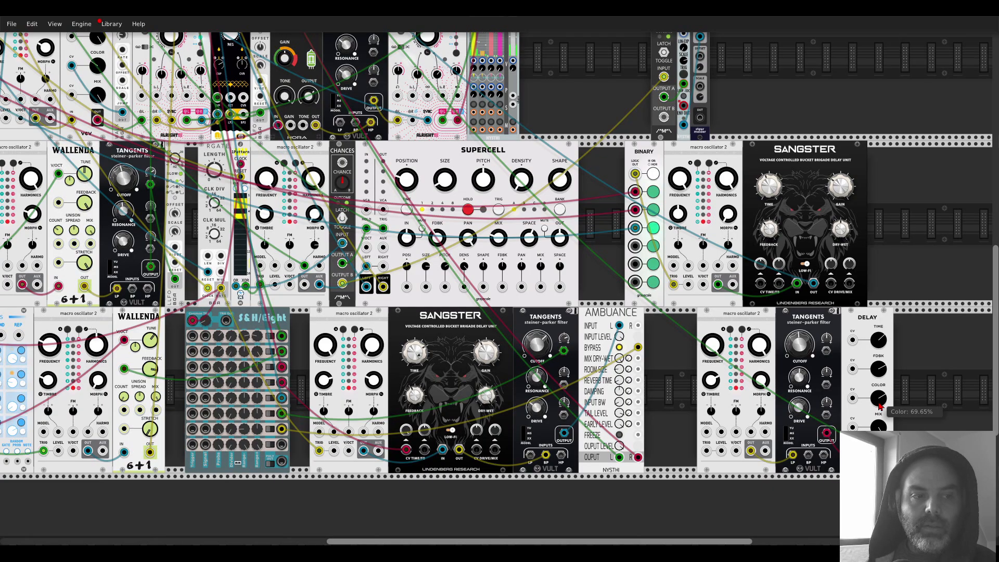
pyautogui.scroll(5, 879, 407)
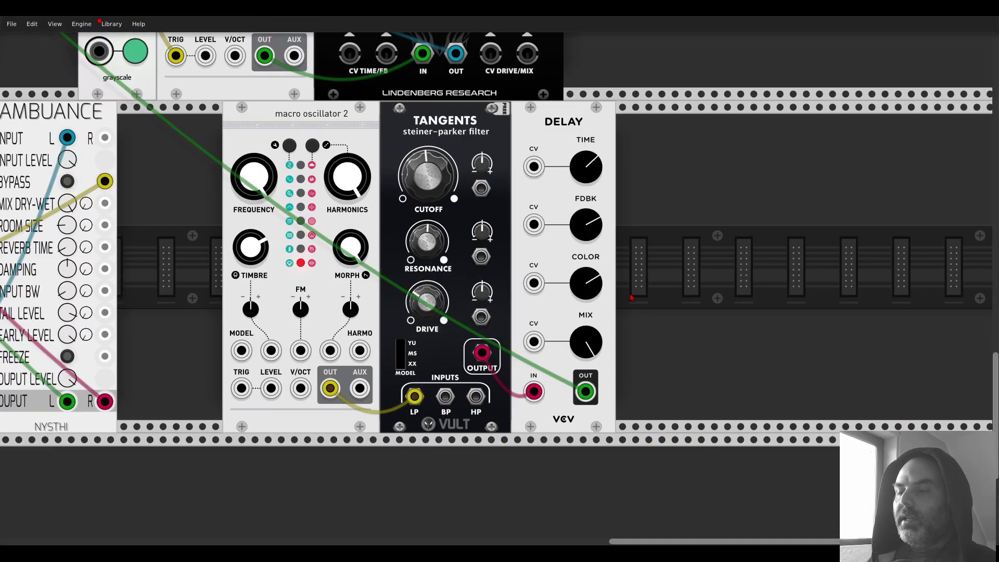
pyautogui.moveTo(582, 283)
pyautogui.moveTo(583, 282); pyautogui.dragTo(583, 281)
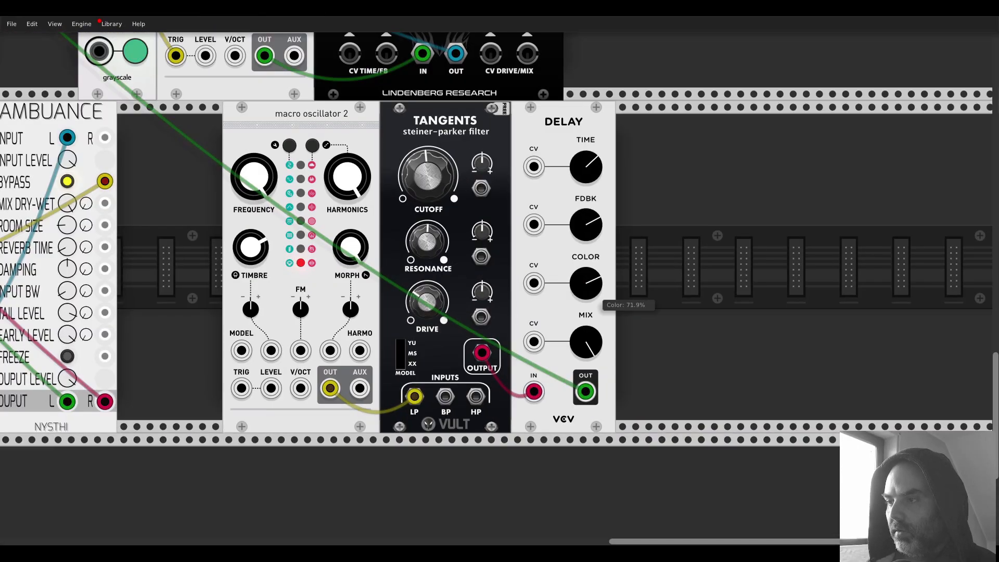
pyautogui.moveTo(581, 237)
pyautogui.moveTo(580, 238); pyautogui.dragTo(580, 229)
# Raise mixer channel -07-'s Verb send on AuxSpander to -10.37 dB
pyautogui.scroll(-8, 581, 238)
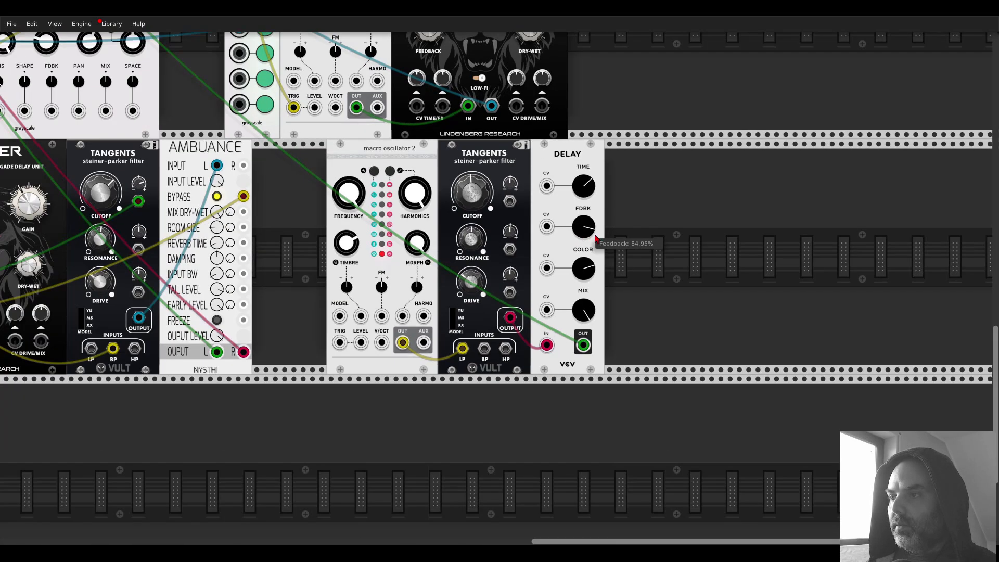
pyautogui.scroll(-2, 495, 210)
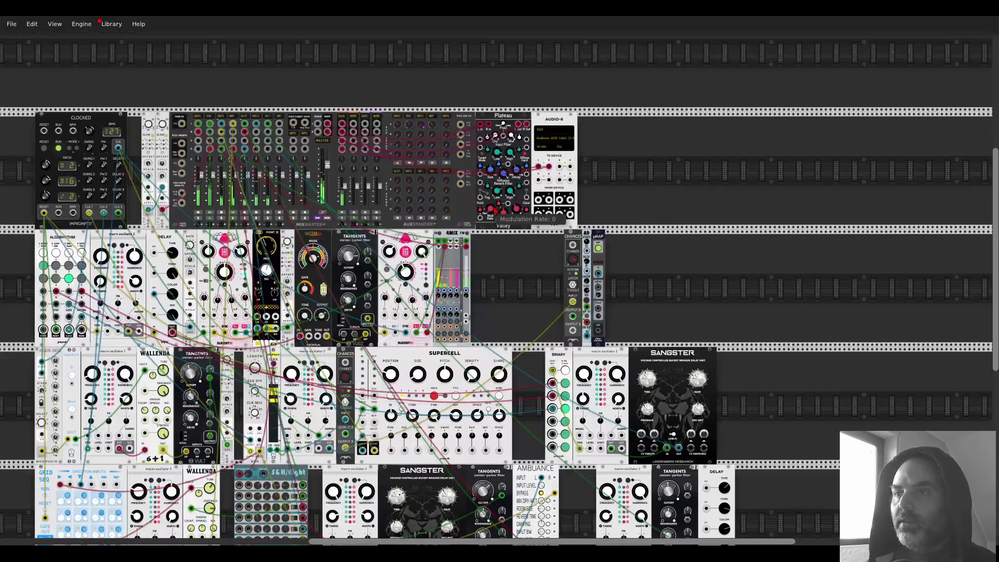
pyautogui.scroll(6, 407, 197)
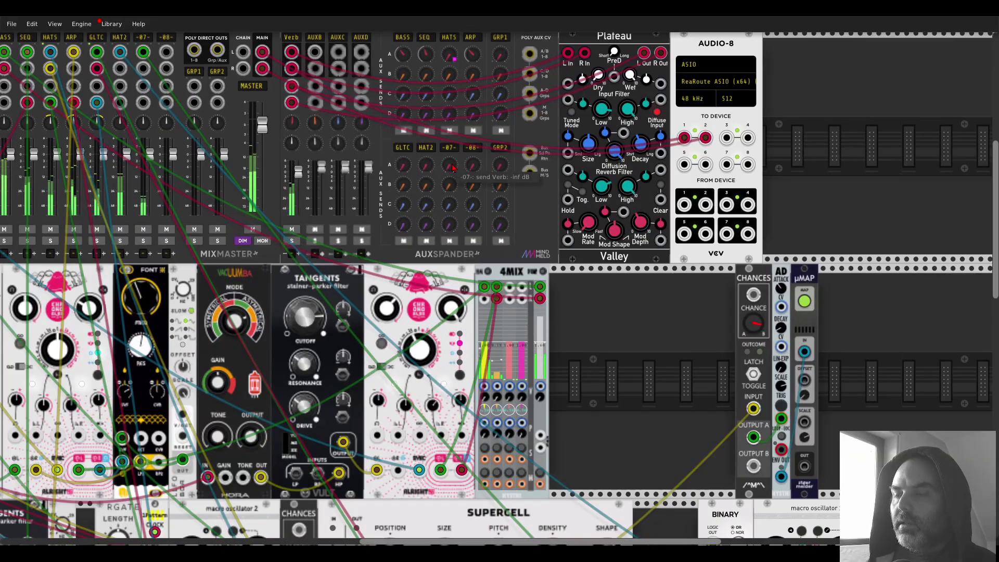
pyautogui.moveTo(448, 166)
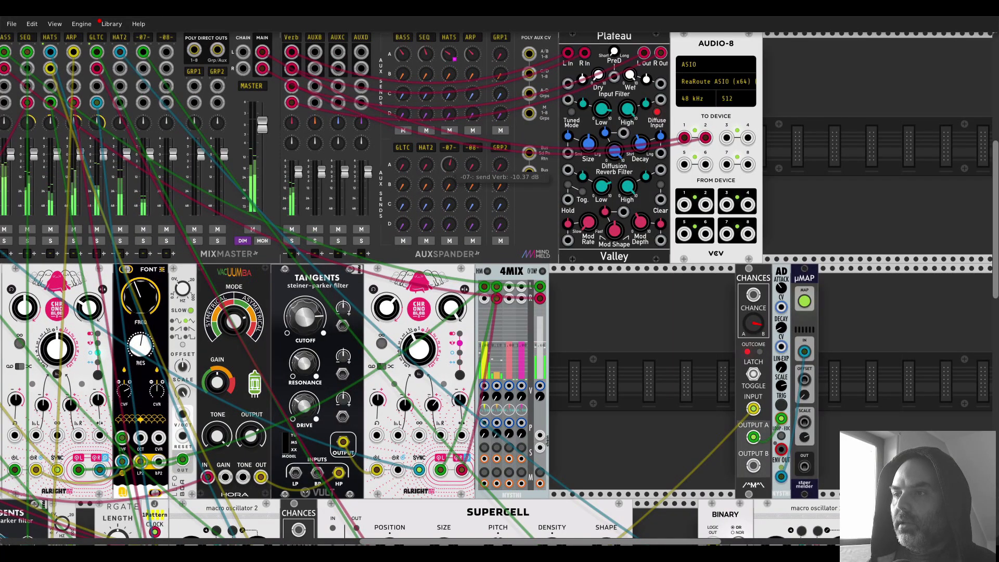
# Sweep the new Tangents filter's cutoff up to 0.688 and back down to about 0.37 or lower
pyautogui.scroll(-5, 602, 284)
pyautogui.scroll(4, 602, 285)
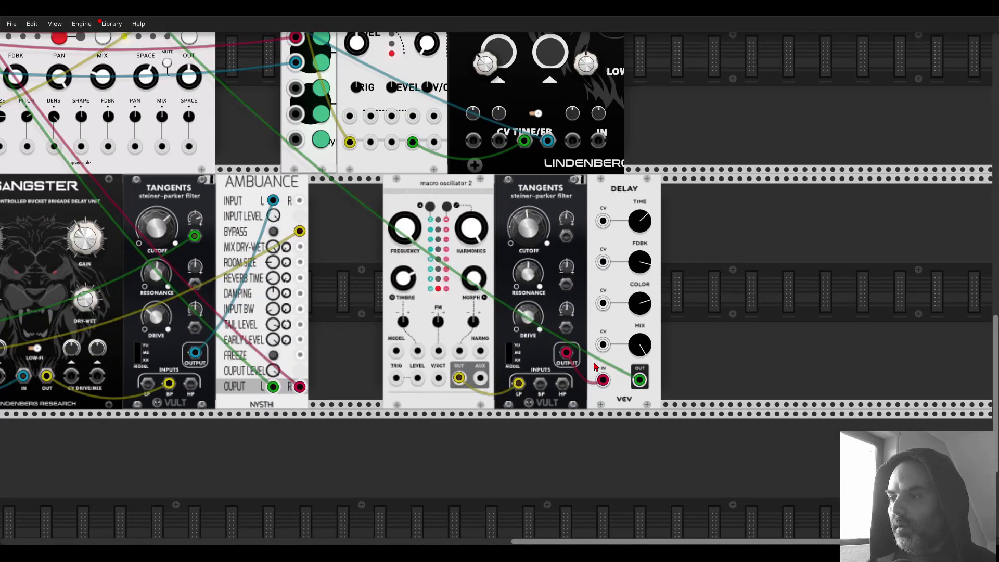
pyautogui.moveTo(527, 235)
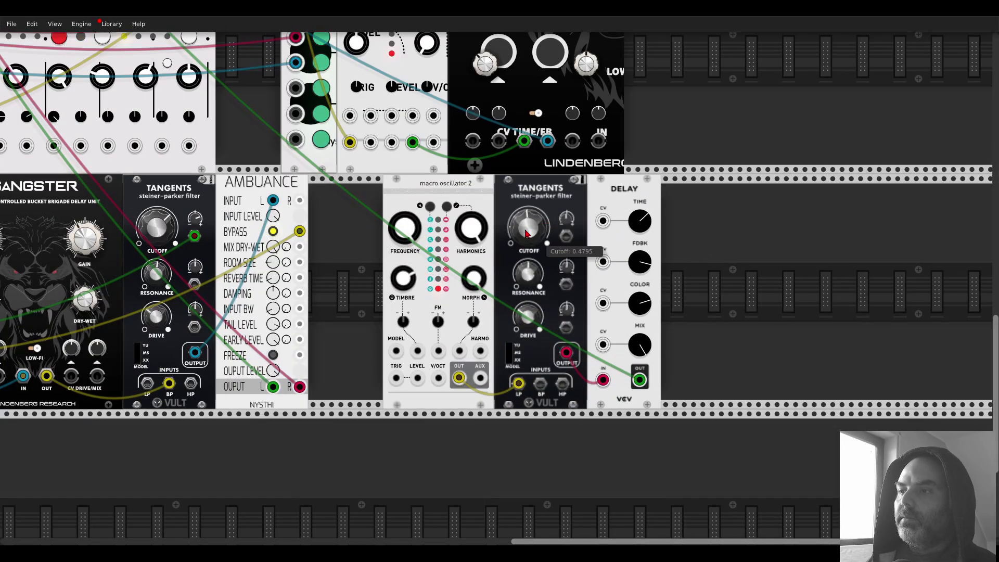
pyautogui.moveTo(527, 235); pyautogui.dragTo(527, 229)
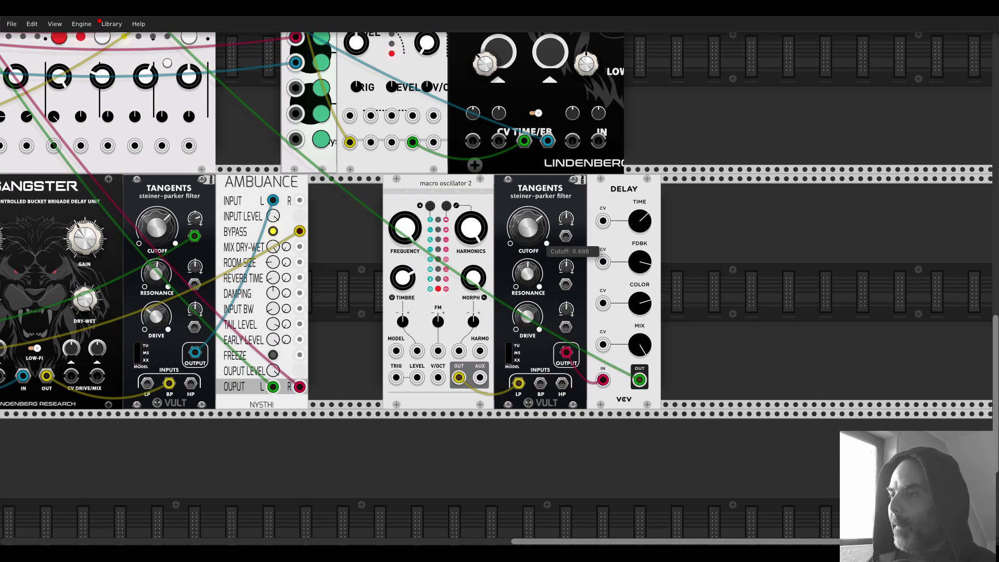
pyautogui.moveTo(527, 229); pyautogui.dragTo(527, 237)
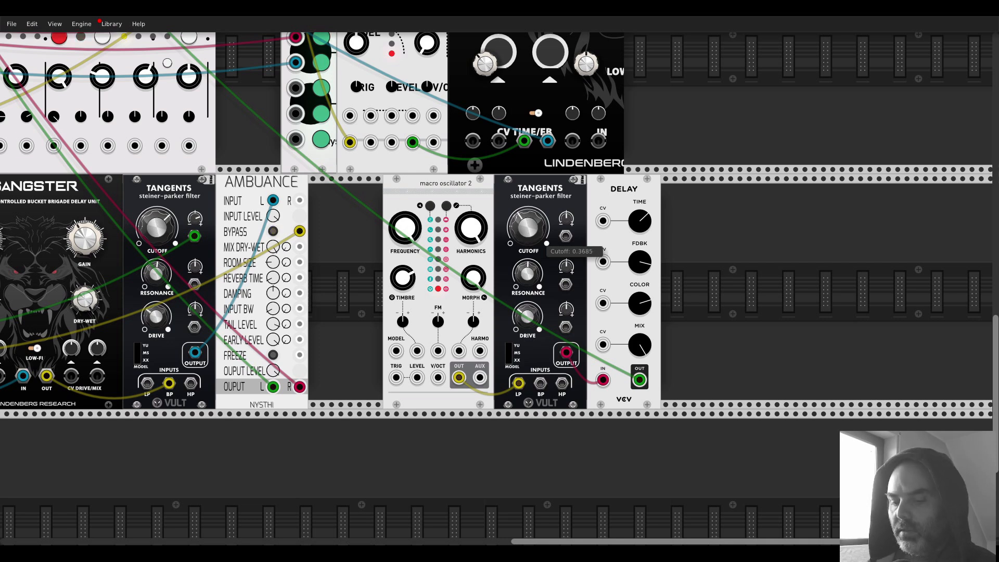
pyautogui.moveTo(527, 237); pyautogui.dragTo(527, 242)
# Shift the new voice toward Ambuance, place a CHANCES copy in the gap and feed its INPUT from the original CHANCES' OUTPUT B
pyautogui.moveTo(630, 195); pyautogui.dragTo(598, 195)
pyautogui.scroll(-1, 631, 182)
pyautogui.moveTo(633, 122); pyautogui.dragTo(817, 329)
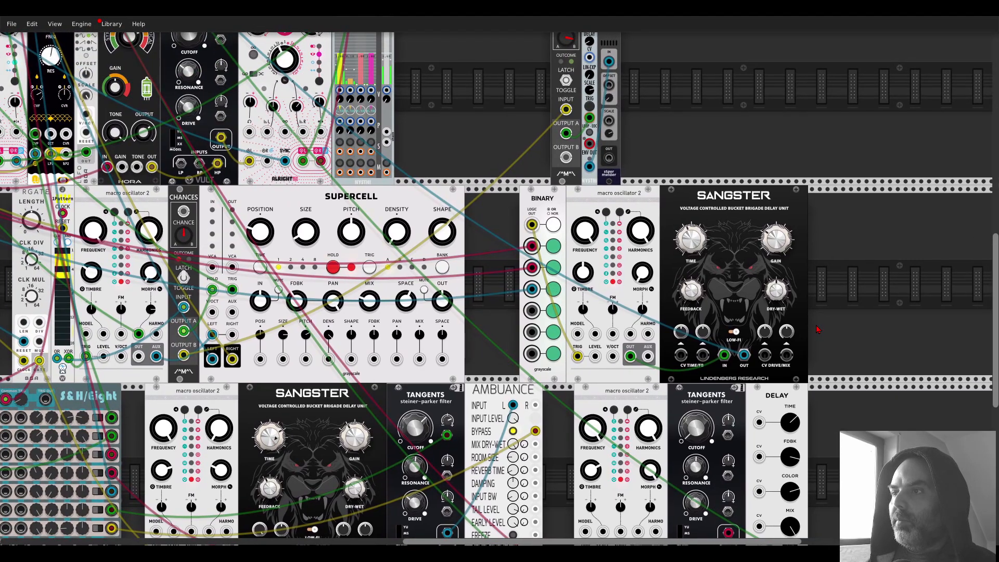
pyautogui.moveTo(574, 183)
pyautogui.mouseDown()
pyautogui.moveTo(532, 110)
pyautogui.moveTo(499, 112)
pyautogui.moveTo(469, 250)
pyautogui.moveTo(546, 368)
pyautogui.mouseUp()
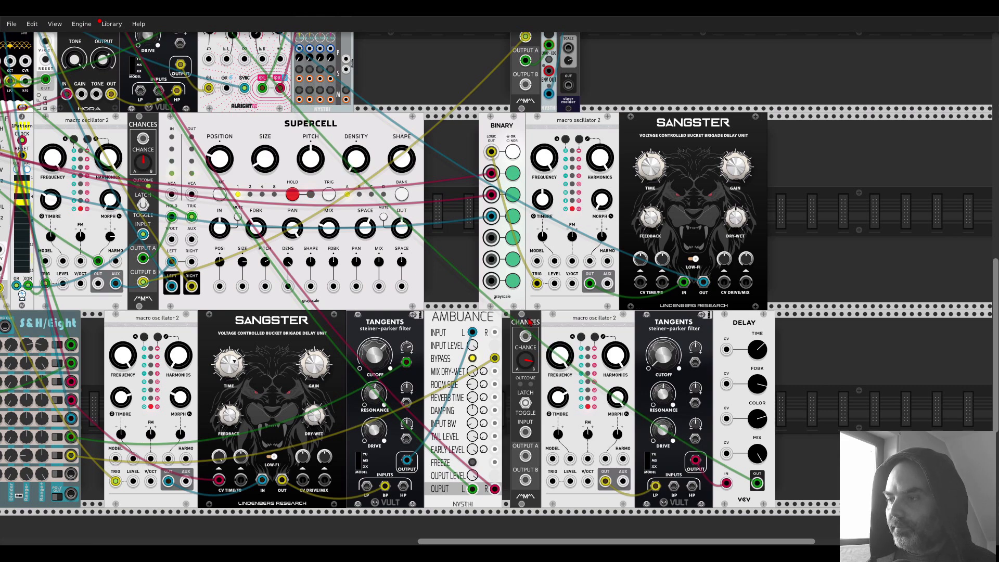
pyautogui.moveTo(525, 86); pyautogui.dragTo(525, 432)
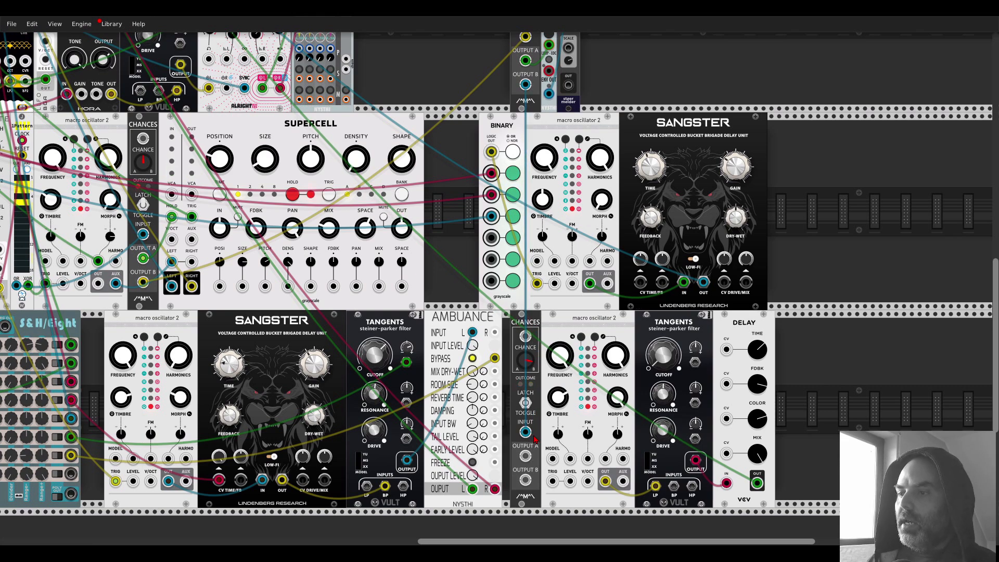
pyautogui.moveTo(527, 358)
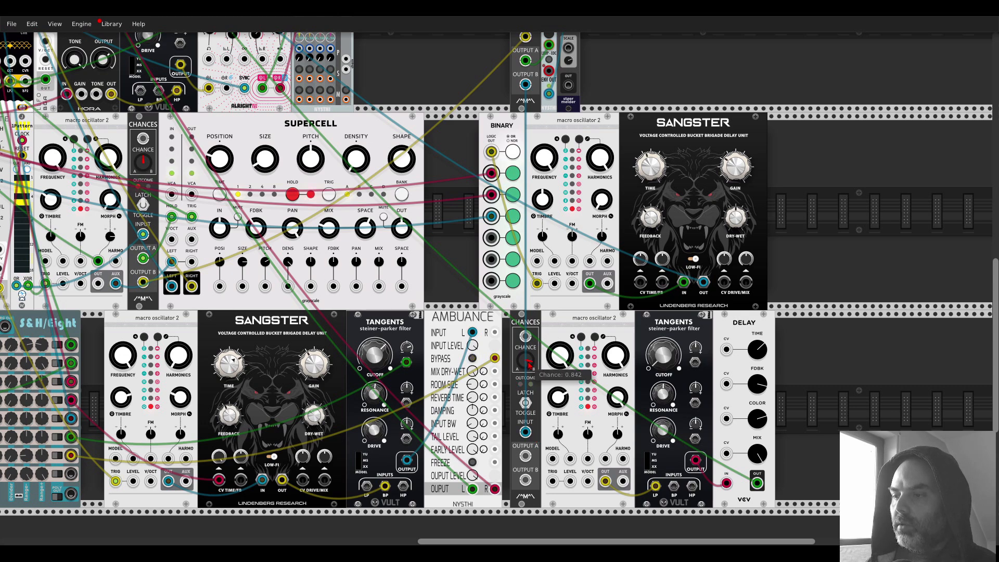
# Add an AD envelope beside the new Delay, patch its ENV OUT to Tangents' cutoff CV and trigger it from the CHANCES copy's OUTPUT A
pyautogui.press('Return')
pyautogui.write('ad')
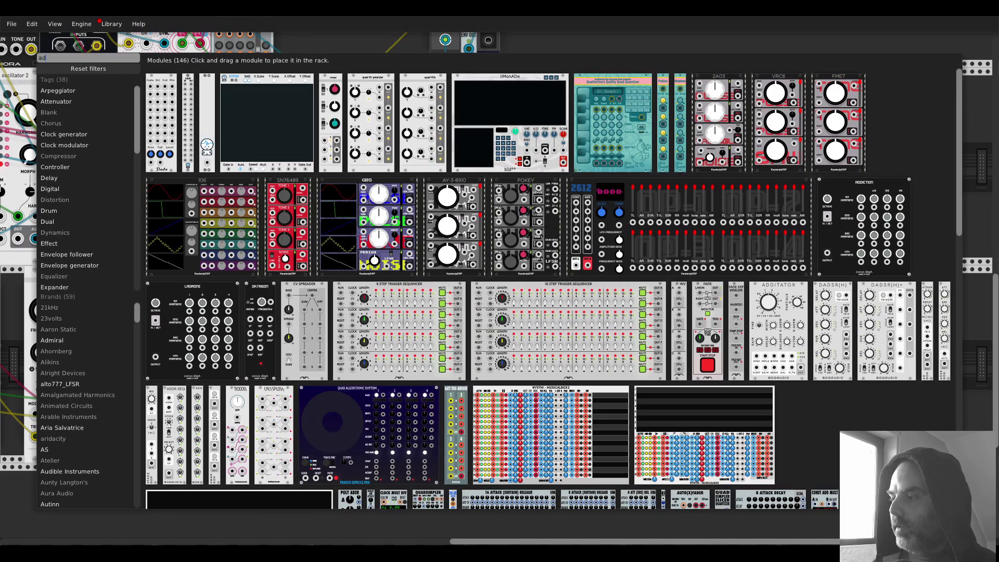
pyautogui.press('Return')
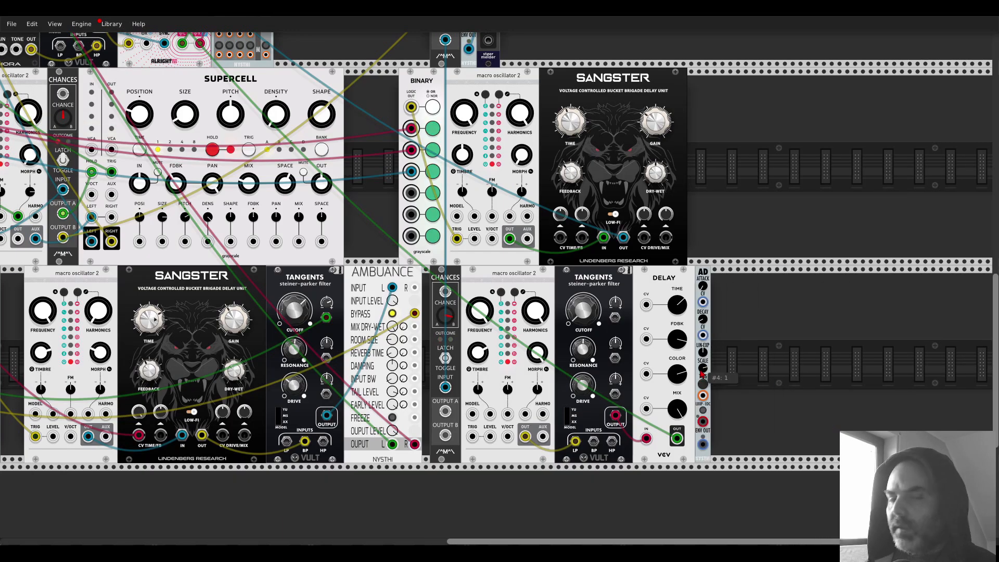
pyautogui.moveTo(703, 445); pyautogui.dragTo(615, 317)
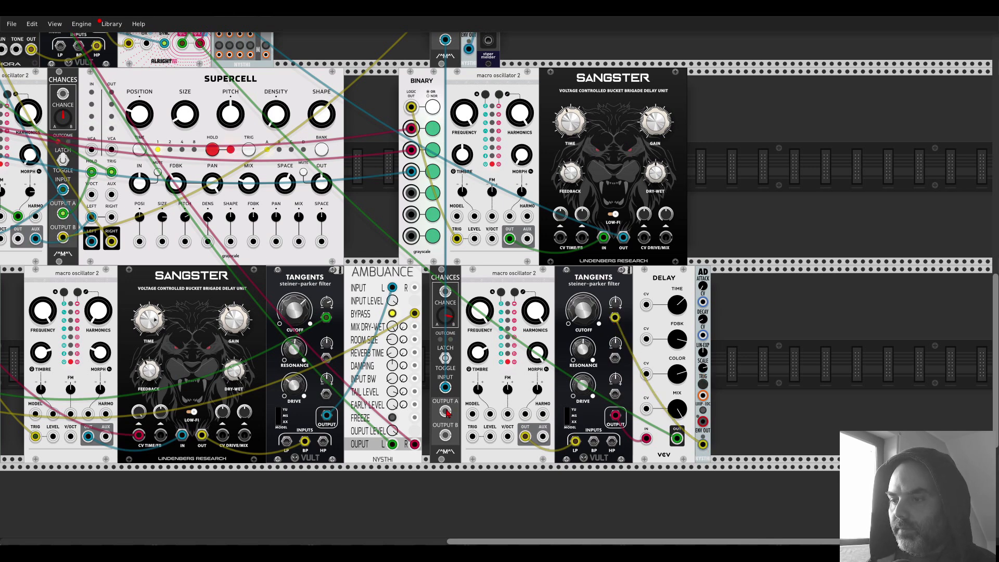
pyautogui.moveTo(446, 410); pyautogui.dragTo(703, 395)
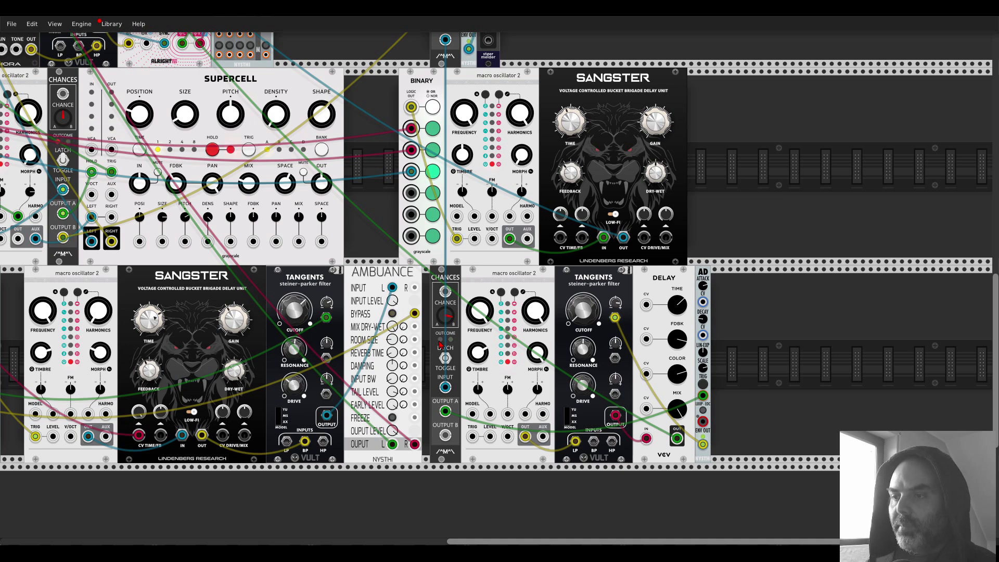
pyautogui.moveTo(448, 322)
pyautogui.moveTo(449, 316); pyautogui.dragTo(449, 312)
# Look over the whole patch, from the lower voice rows up to the mixer row
pyautogui.scroll(-5, 750, 206)
pyautogui.scroll(3, 752, 188)
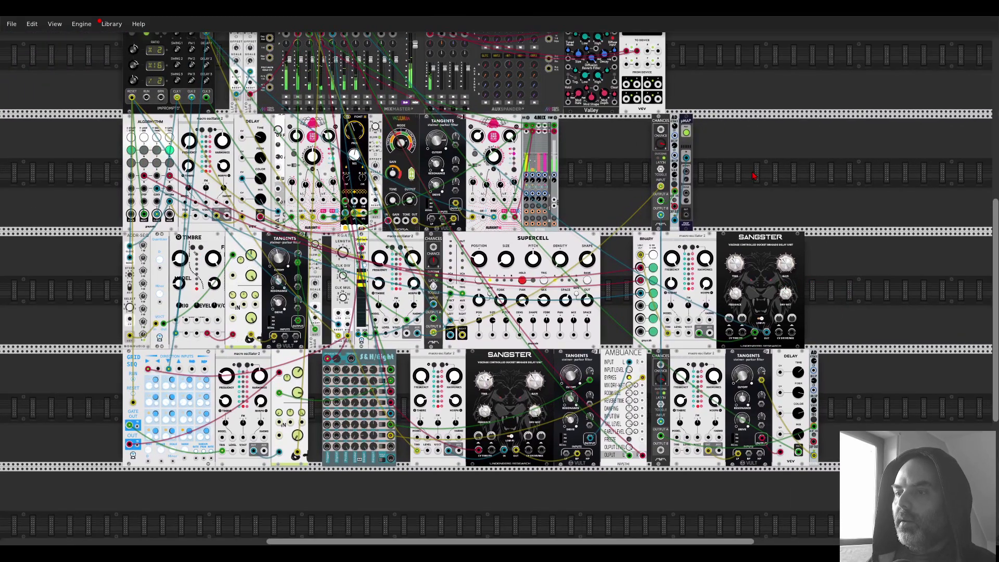
pyautogui.scroll(2, 619, 207)
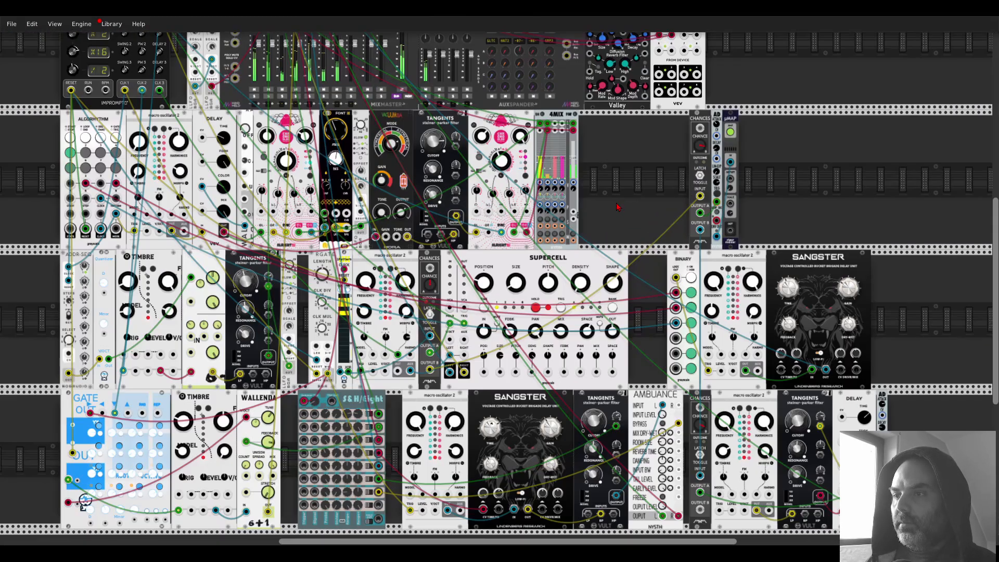
pyautogui.scroll(-1, 635, 172)
pyautogui.hscroll(-2, 635, 172)
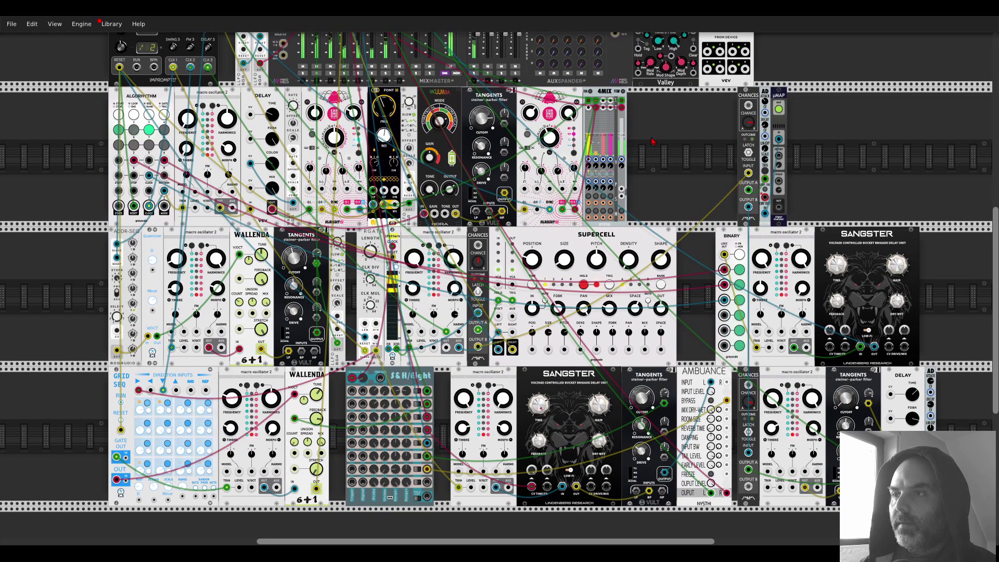
pyautogui.scroll(3, 623, 166)
pyautogui.scroll(1, 623, 166)
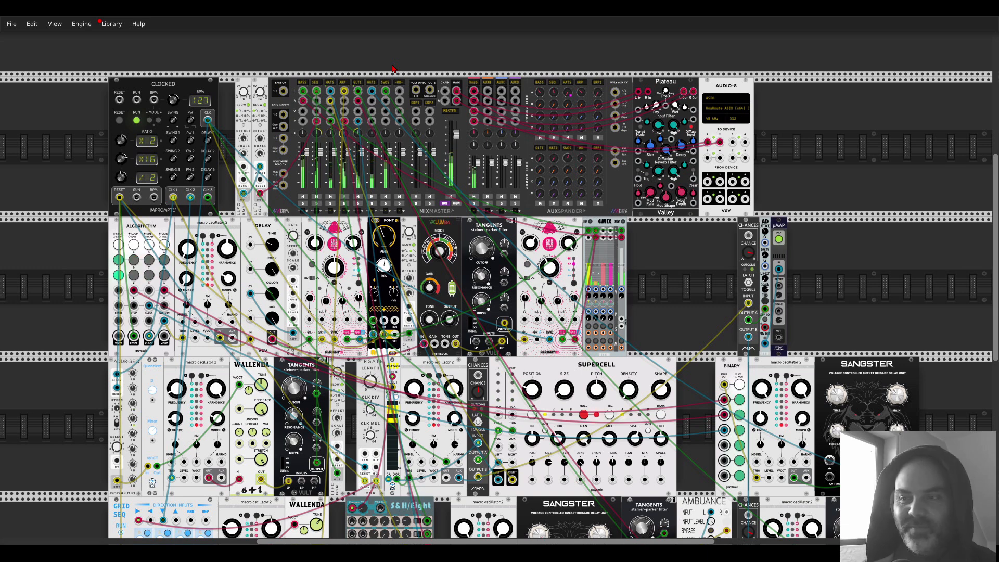
pyautogui.moveTo(713, 245); pyautogui.dragTo(614, 241)
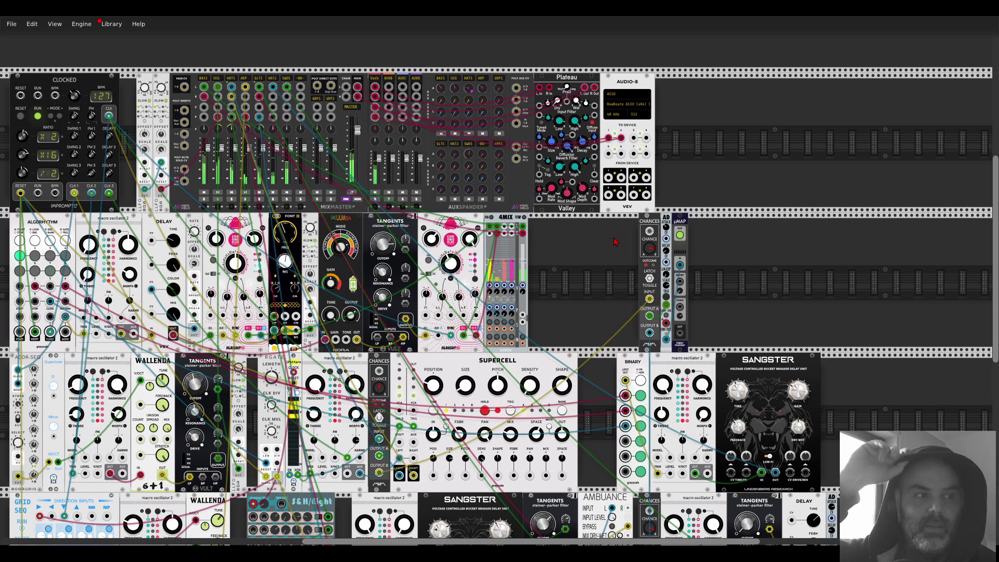
# Place another macro oscillator 2 and a MATRIX44 in the second row, separated by a gap from the CHANCES, AD and µMAP group
pyautogui.moveTo(556, 306); pyautogui.dragTo(612, 255)
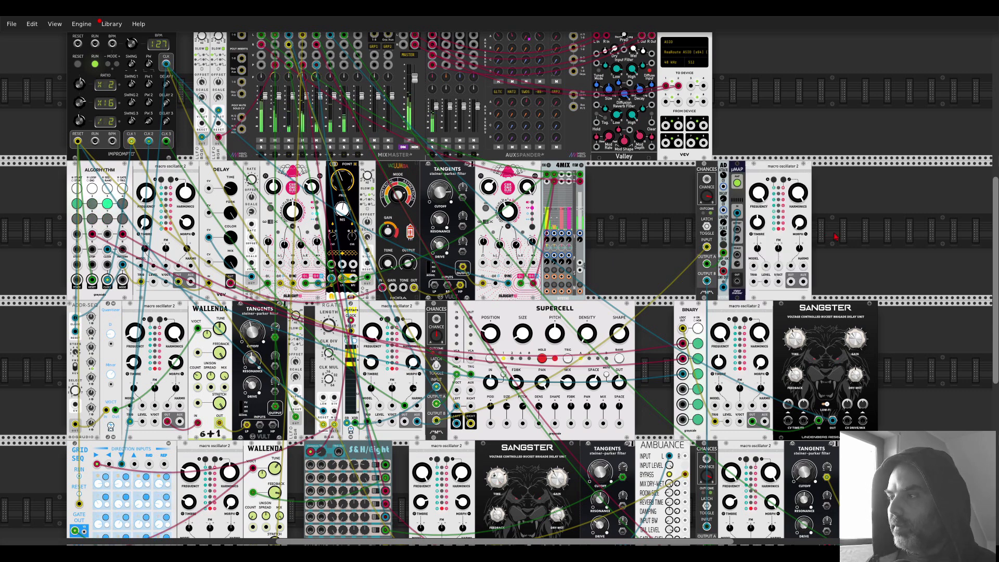
pyautogui.scroll(5, 756, 307)
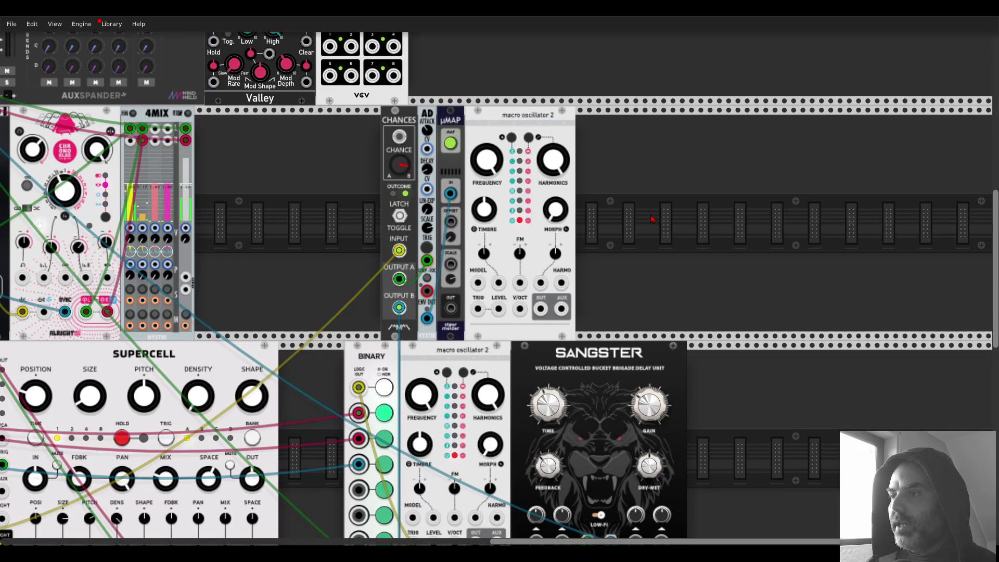
pyautogui.rightClick(652, 219)
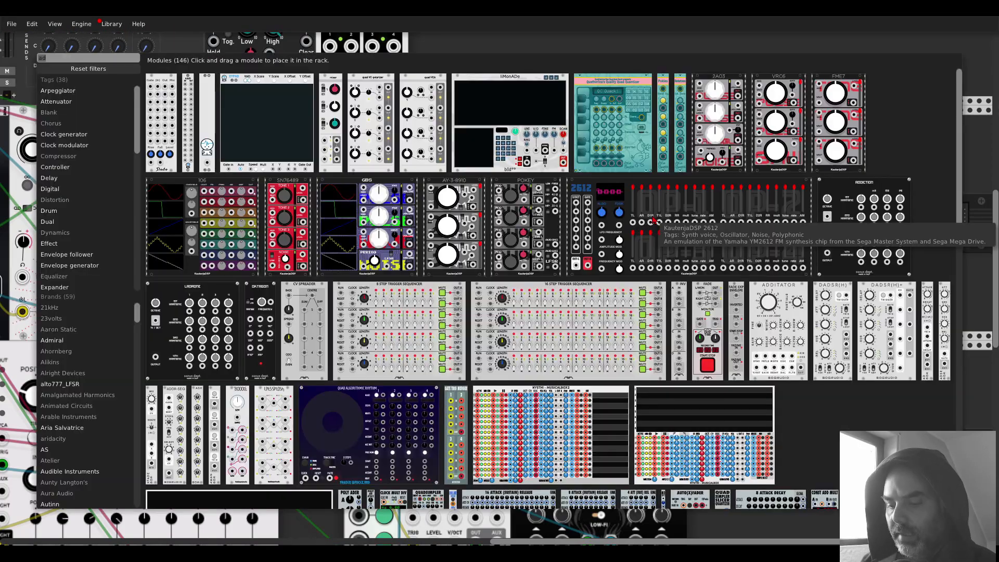
pyautogui.write('matri')
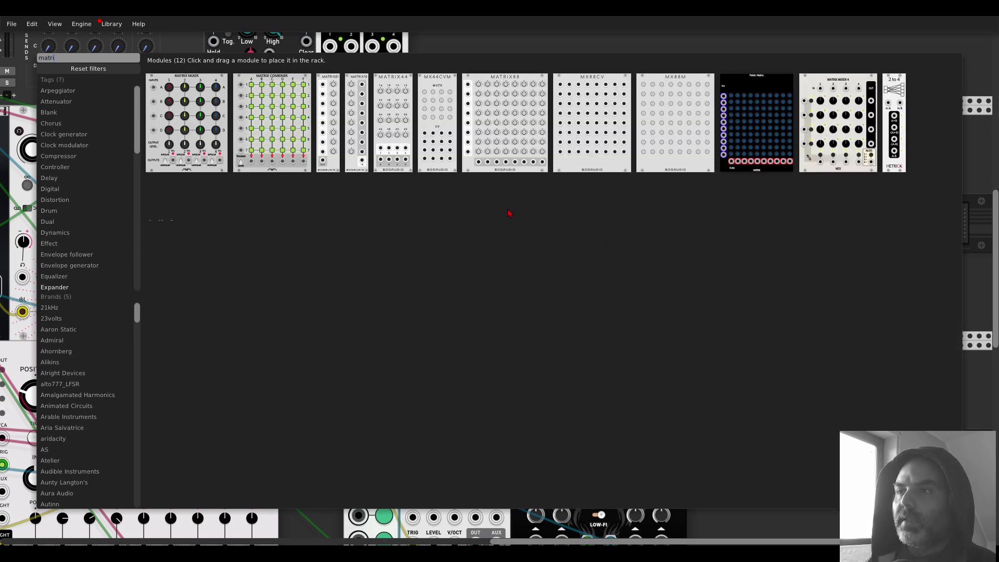
pyautogui.click(401, 89)
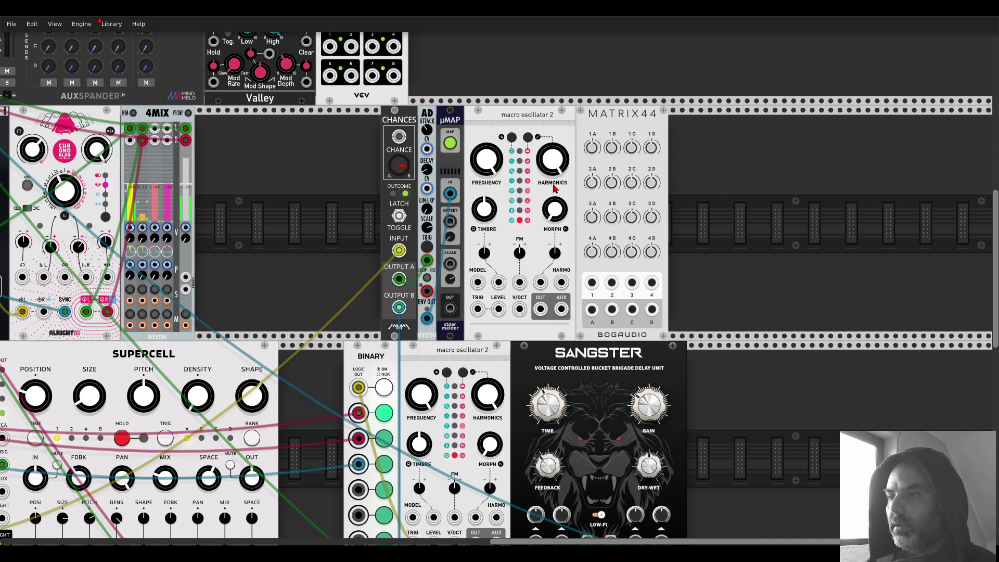
pyautogui.moveTo(553, 188); pyautogui.dragTo(628, 187)
pyautogui.moveTo(456, 119); pyautogui.dragTo(410, 118)
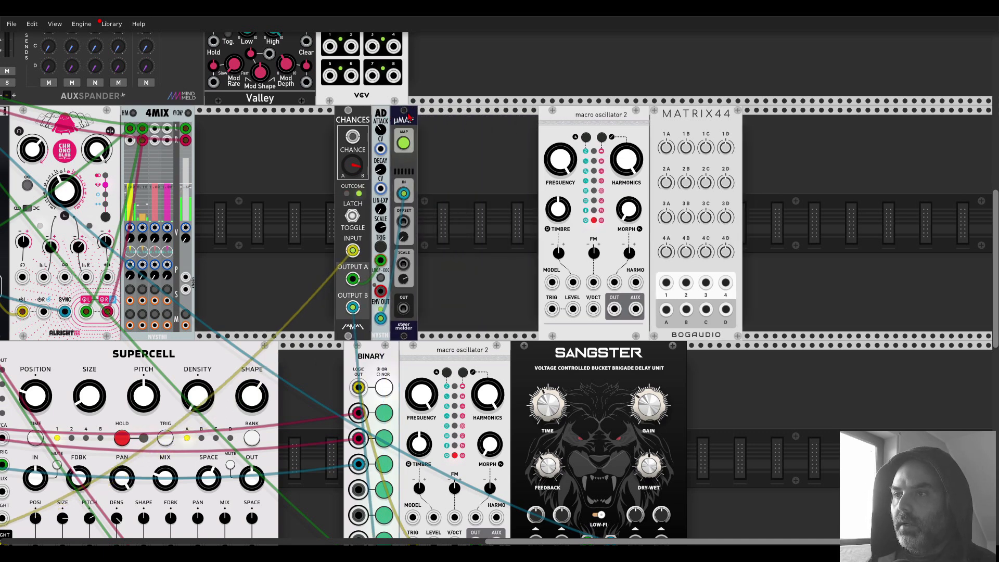
# Search the module library for plateau and place a Plateau reverb directly beside MATRIX44
pyautogui.scroll(3, 685, 215)
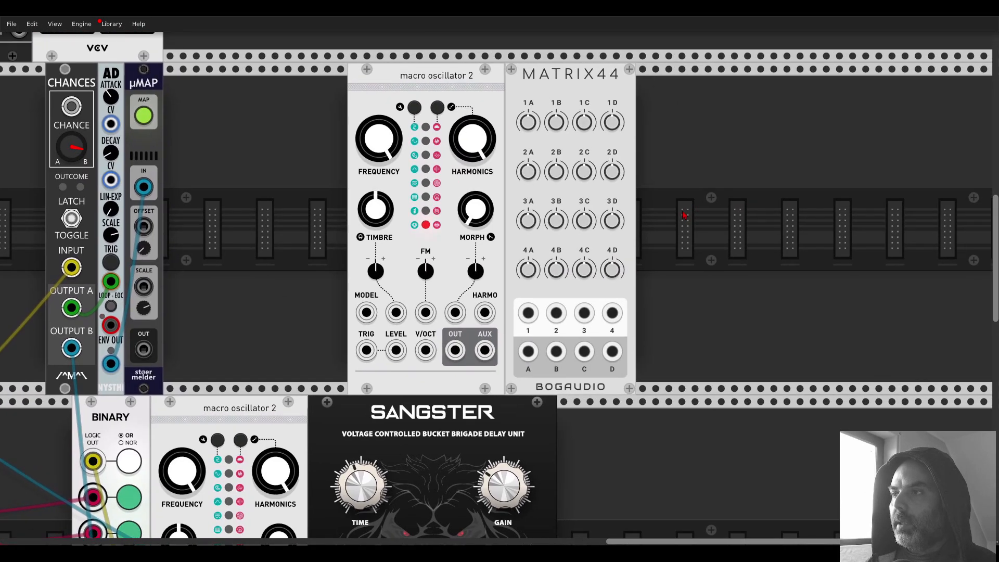
pyautogui.moveTo(685, 214); pyautogui.dragTo(651, 202)
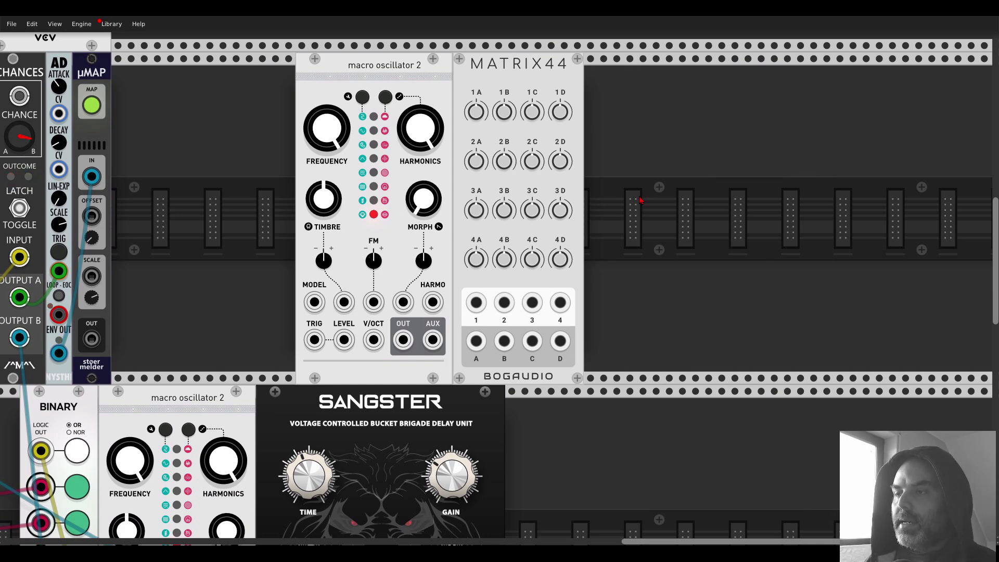
pyautogui.rightClick(641, 200)
pyautogui.write('p')
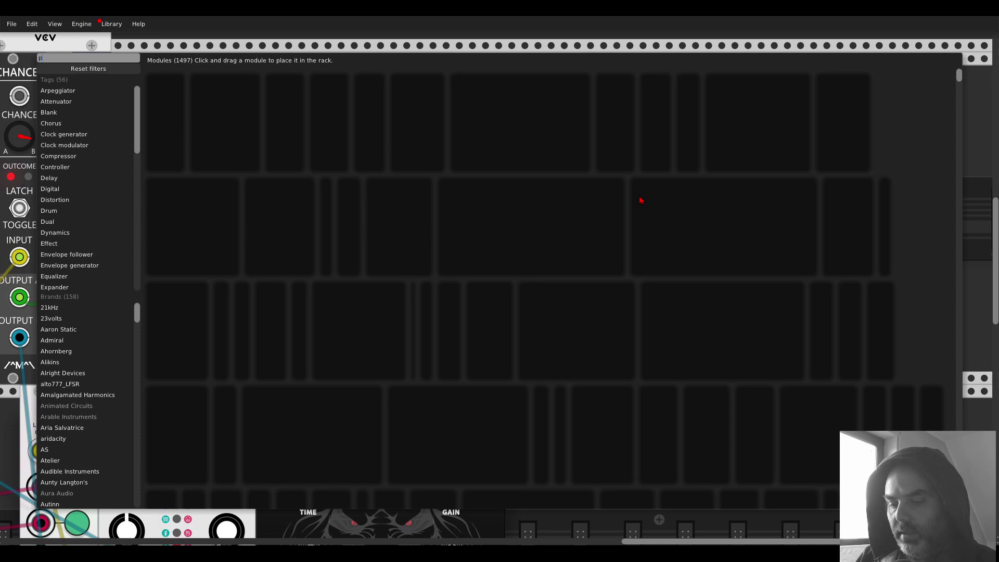
pyautogui.write('lateau')
pyautogui.moveTo(177, 83); pyautogui.dragTo(514, 163)
pyautogui.moveTo(426, 140)
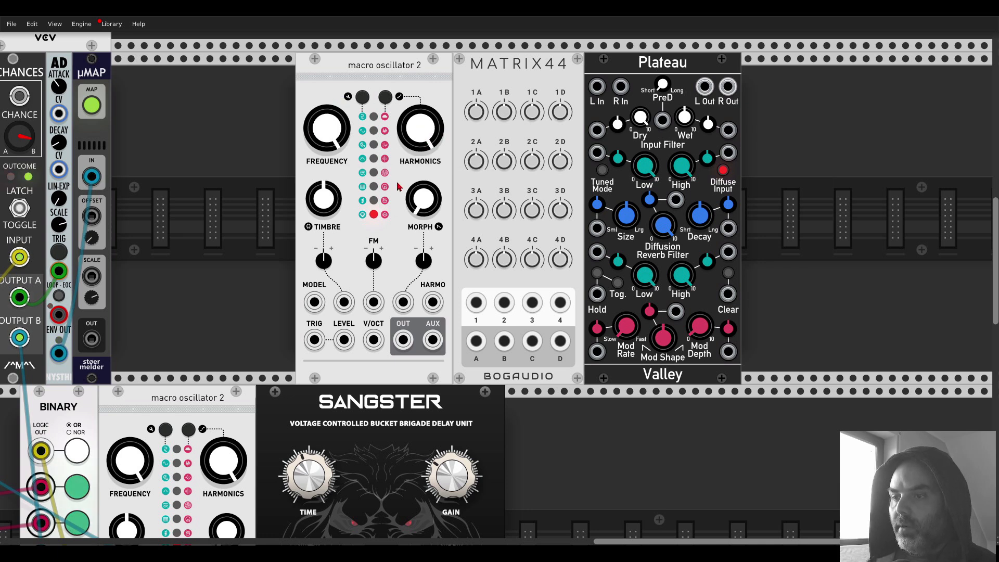
# Patch a trigger cable into the new macro oscillator 2's TRIG and connect its OUT to MATRIX44 input 1
pyautogui.scroll(-2, 399, 186)
pyautogui.moveTo(340, 255); pyautogui.dragTo(566, 153)
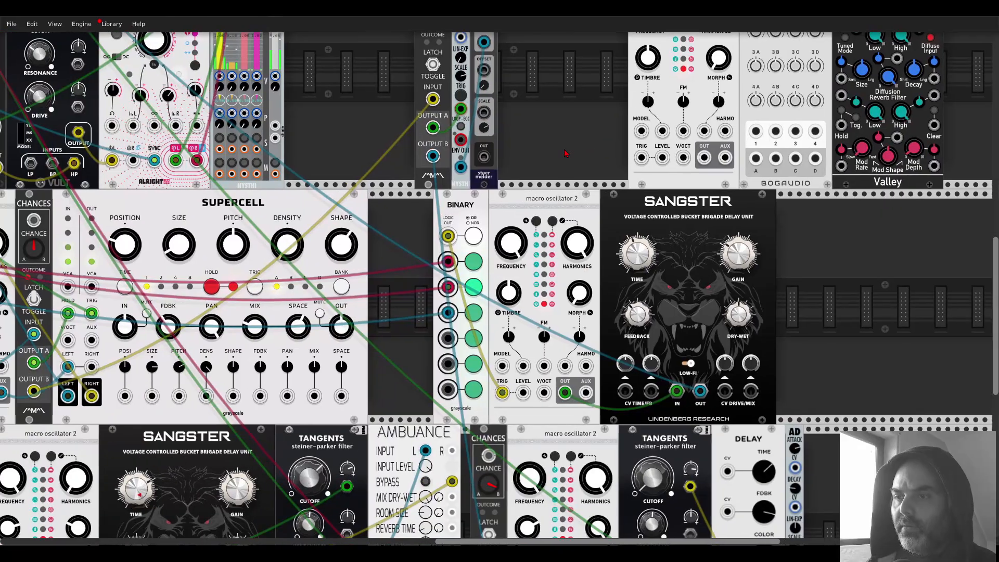
pyautogui.scroll(-2, 566, 154)
pyautogui.moveTo(629, 154); pyautogui.dragTo(416, 247)
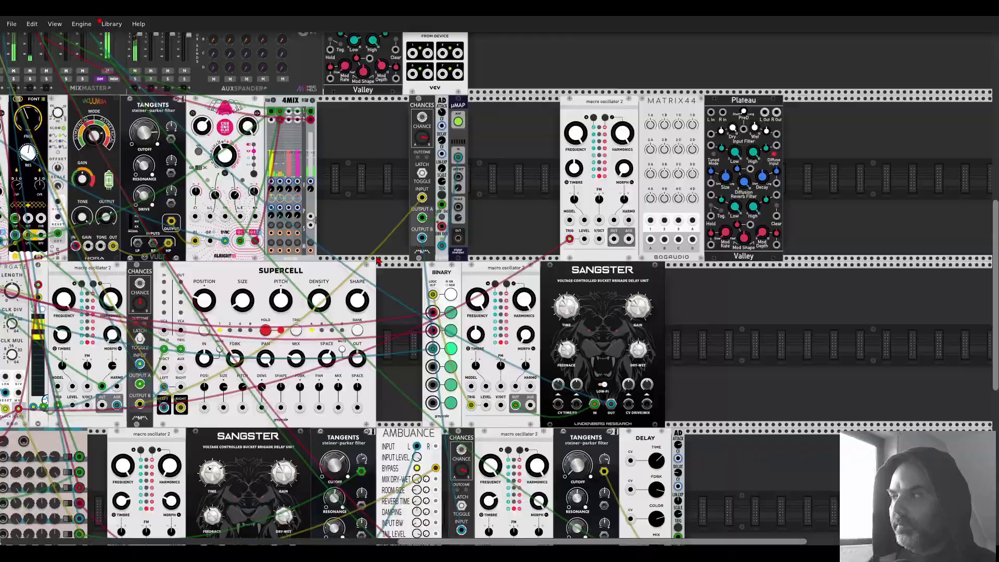
pyautogui.scroll(-2, 417, 250)
pyautogui.scroll(5, 379, 299)
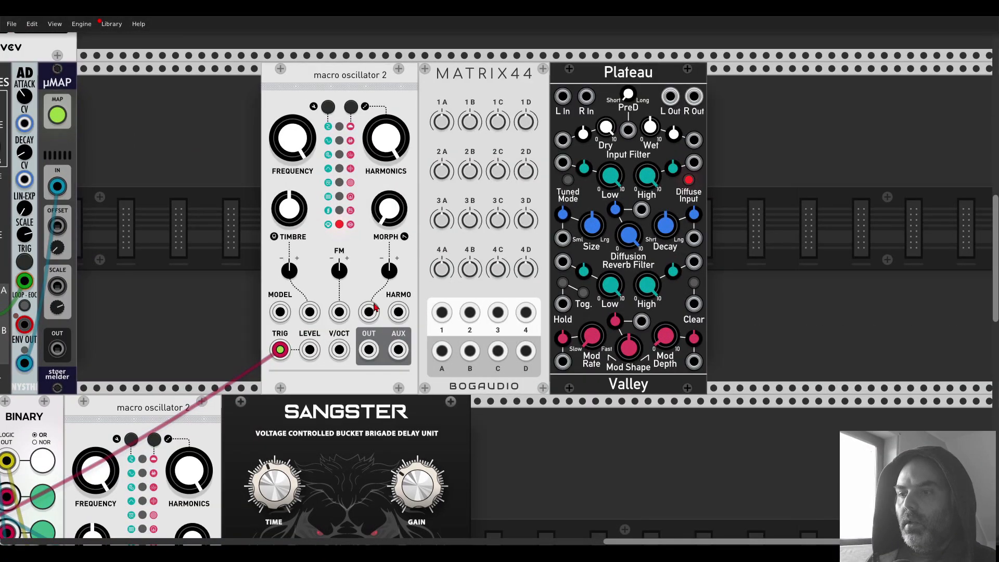
pyautogui.moveTo(371, 353); pyautogui.dragTo(441, 323)
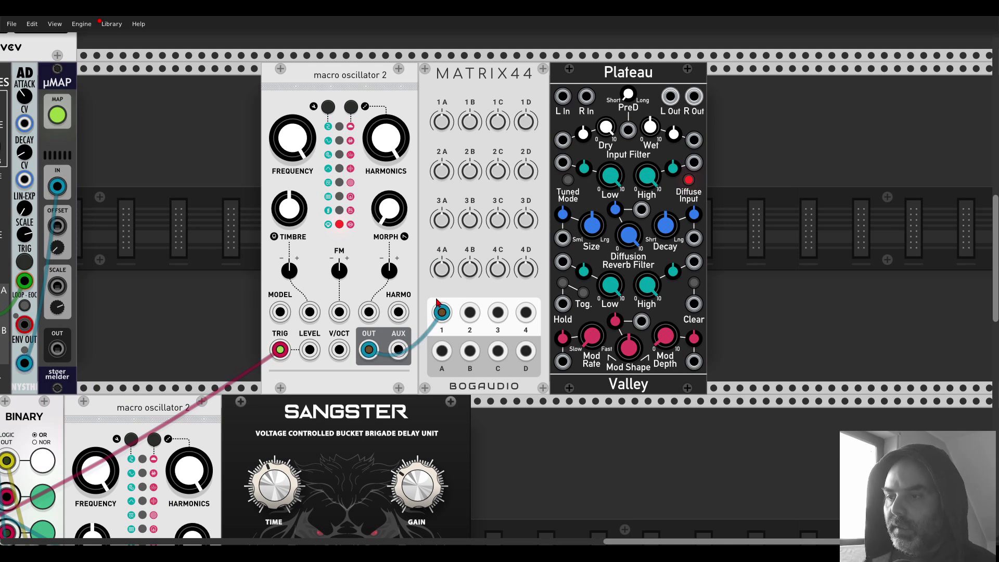
# Patch MATRIX44 output A into the new Plateau's L In and turn the 1A crosspoint fully up
pyautogui.moveTo(441, 351); pyautogui.dragTo(563, 96)
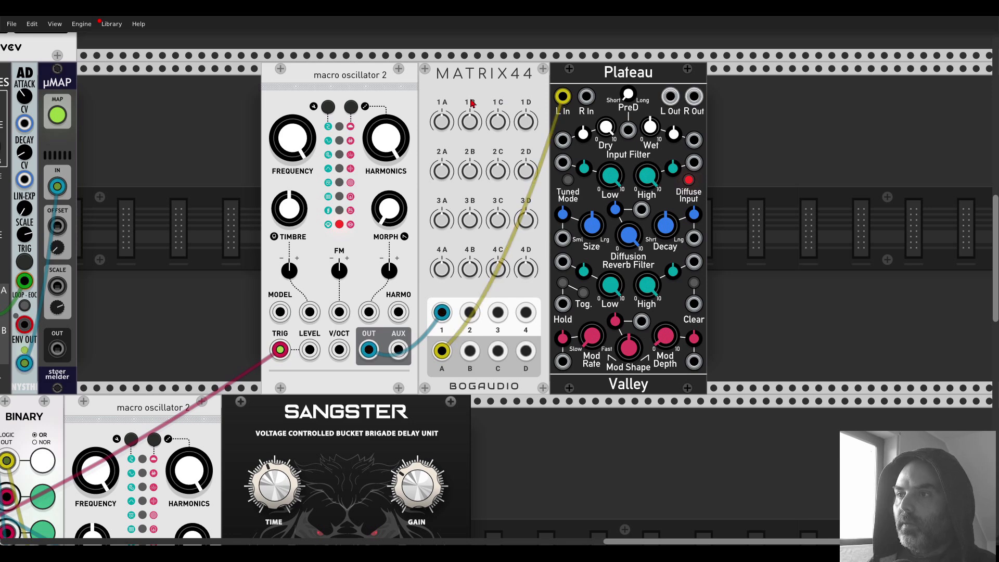
pyautogui.scroll(3, 475, 103)
pyautogui.moveTo(503, 89); pyautogui.dragTo(445, 85)
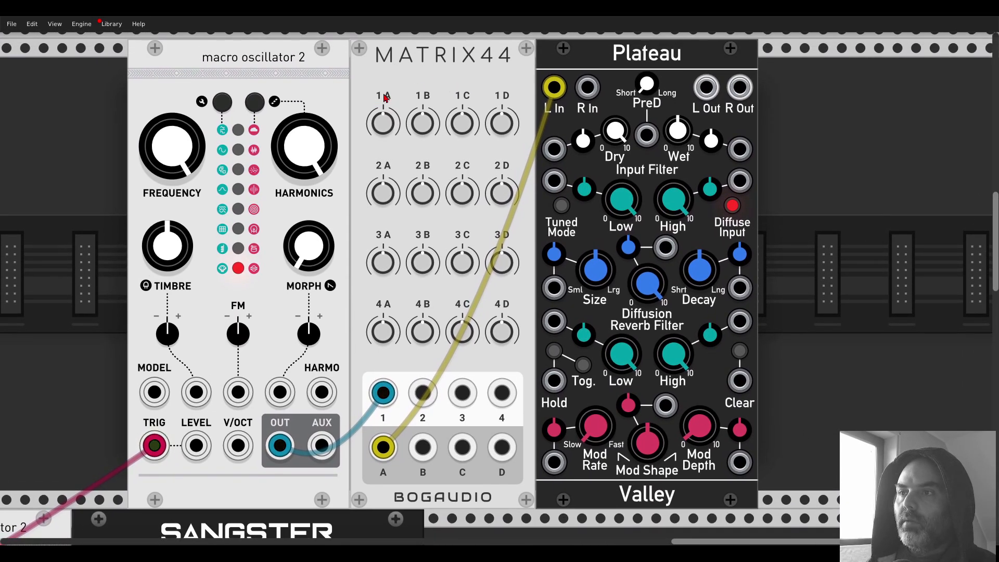
pyautogui.moveTo(383, 124); pyautogui.dragTo(383, 146)
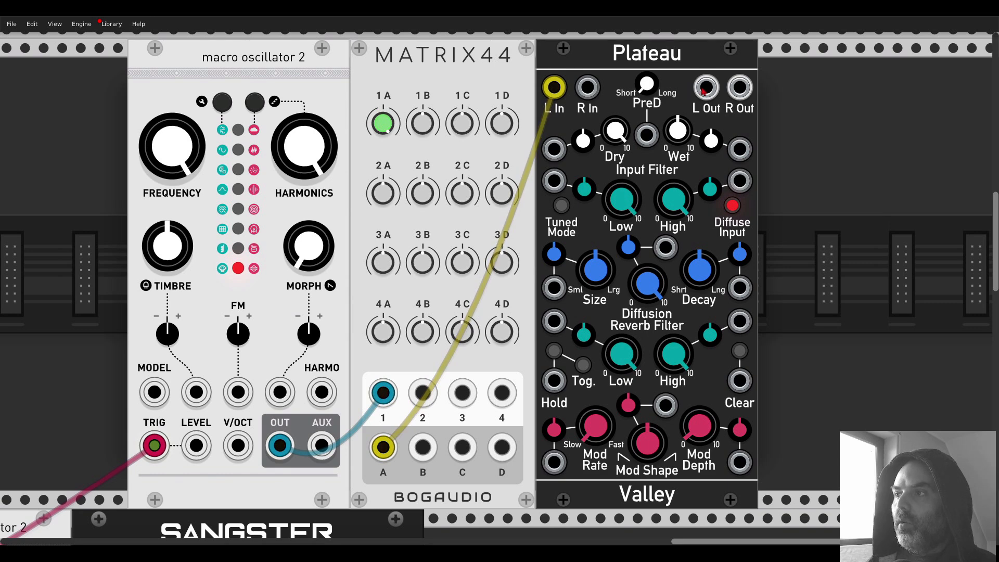
# Patch Plateau's L and R outputs into MATRIX44 inputs 2 and 3, and MATRIX44 outputs B and C into mixer channel -08-
pyautogui.moveTo(708, 91); pyautogui.dragTo(740, 87)
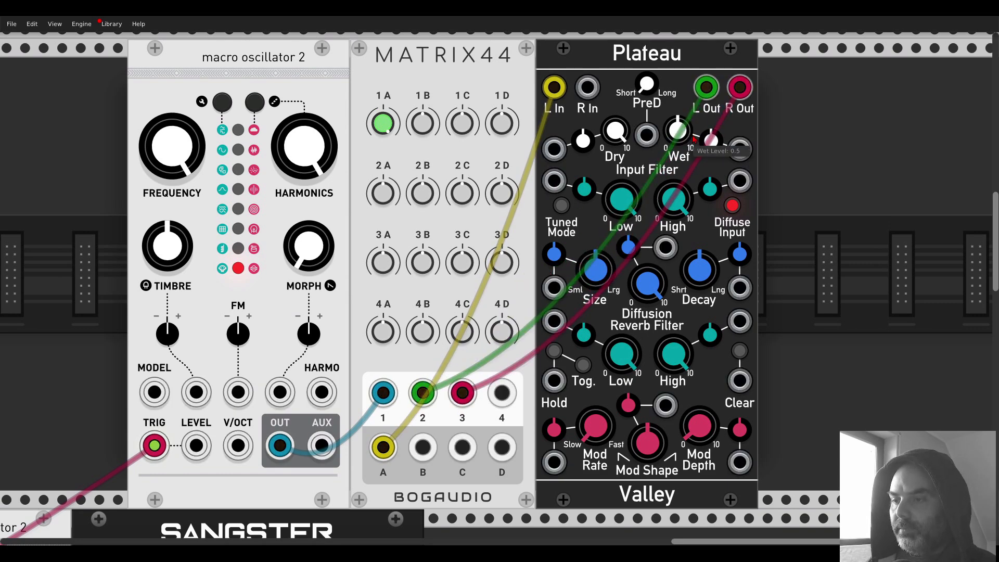
pyautogui.scroll(-3, 513, 146)
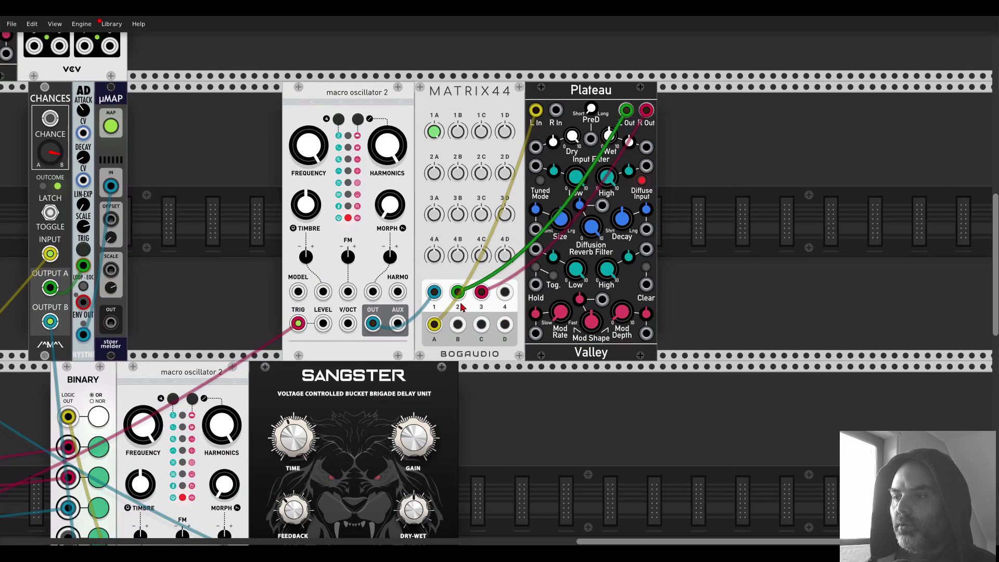
pyautogui.scroll(1, 434, 242)
pyautogui.hscroll(-3, 434, 242)
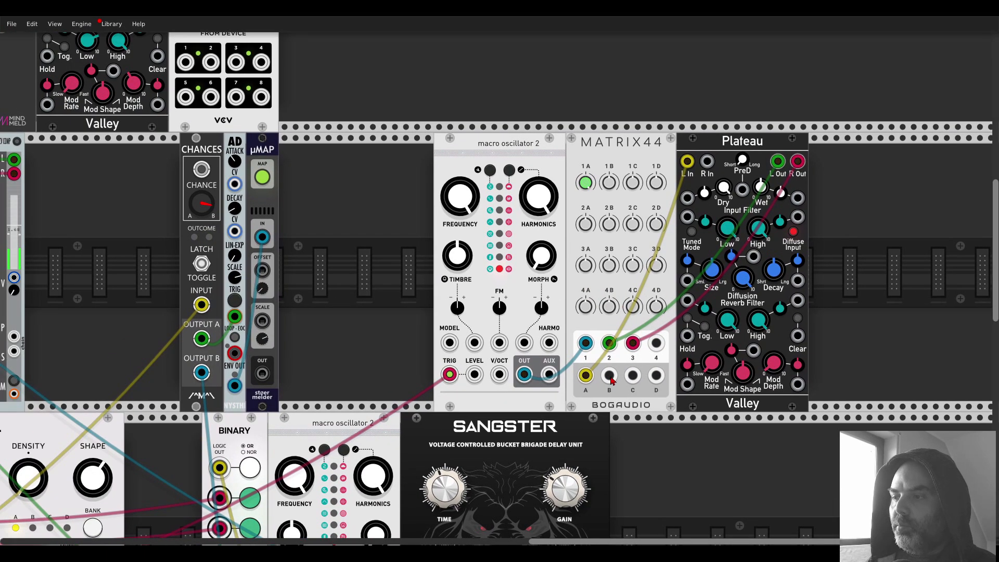
pyautogui.scroll(-2, 610, 371)
pyautogui.moveTo(610, 372); pyautogui.dragTo(701, 372)
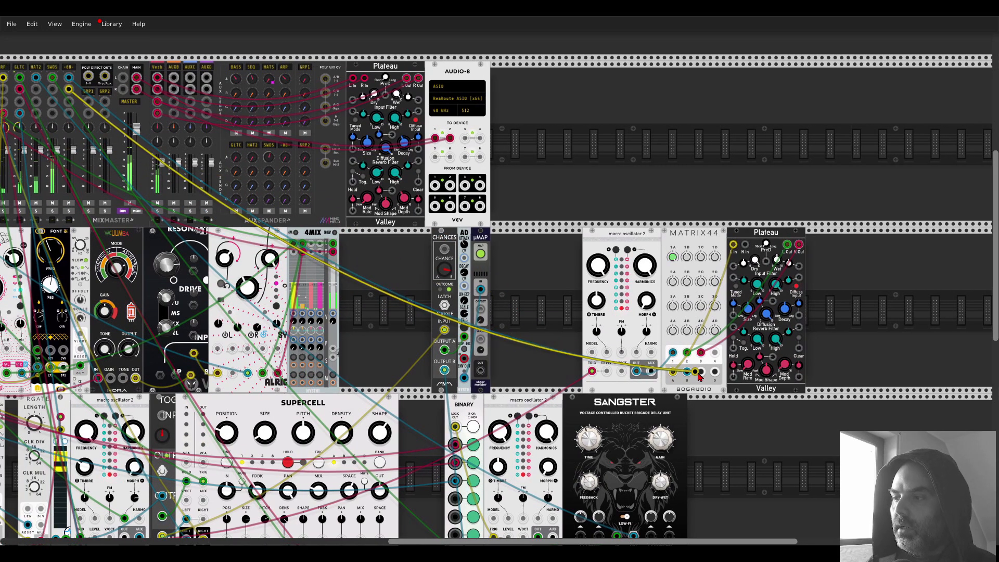
# Set mixer channel -08-'s gain adjust to -5.4 dB
pyautogui.rightClick(71, 67)
pyautogui.moveTo(147, 97); pyautogui.dragTo(120, 97)
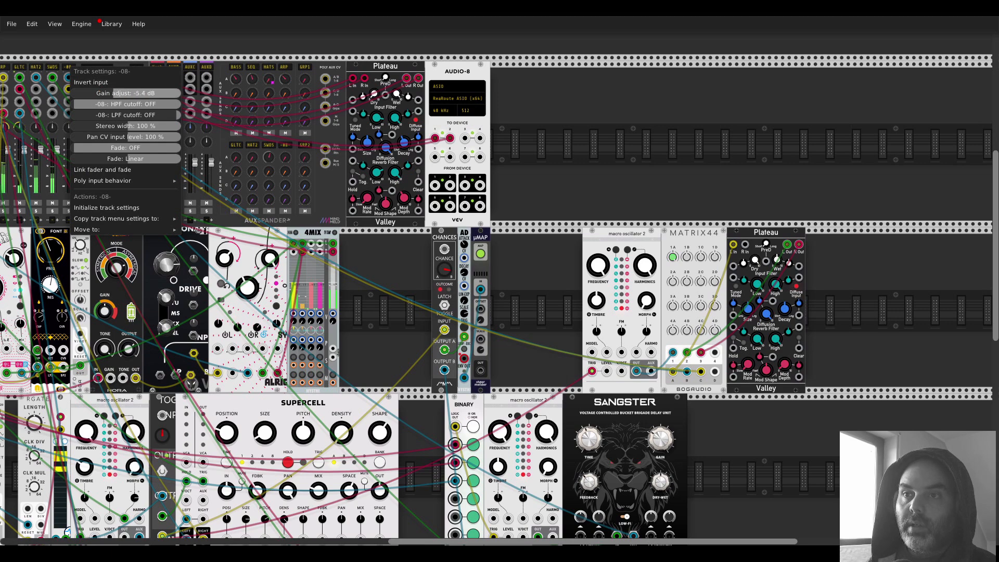
pyautogui.click(575, 117)
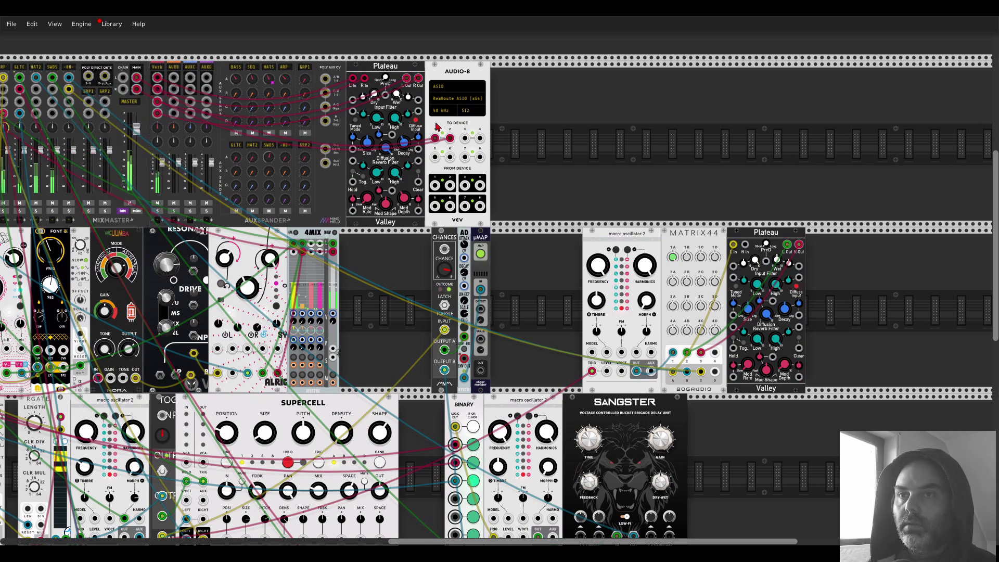
# Try MATRIX44's 2B and 3C crosspoints at 100% and reset them both
pyautogui.moveTo(754, 179); pyautogui.dragTo(568, 85)
pyautogui.scroll(4, 589, 209)
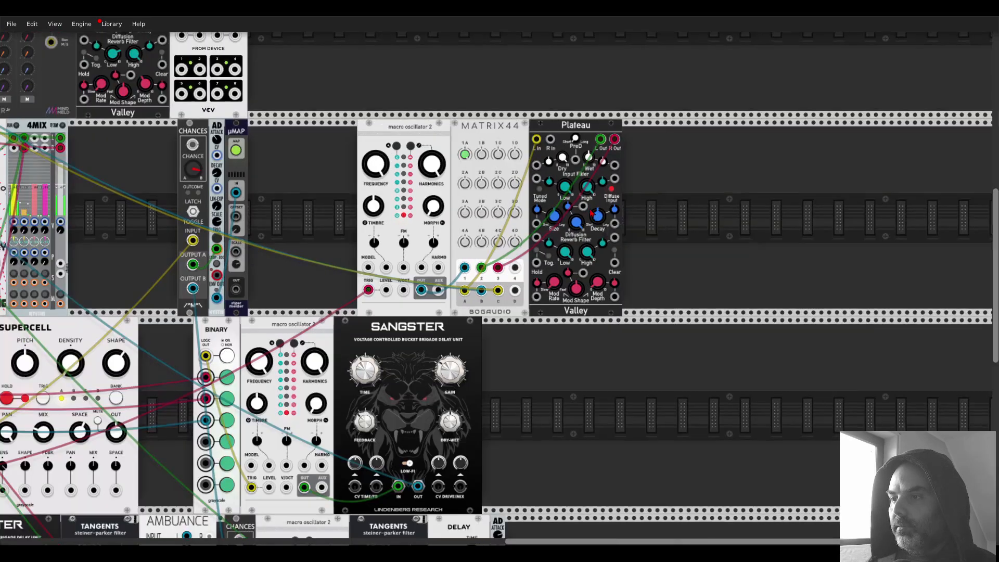
pyautogui.scroll(1, 539, 78)
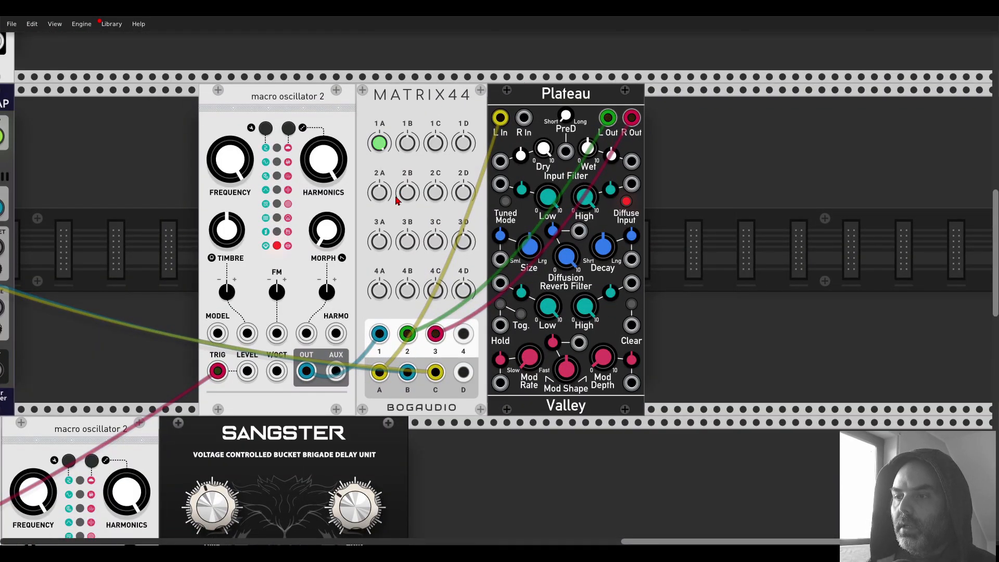
pyautogui.moveTo(408, 193)
pyautogui.mouseDown()
pyautogui.moveTo(407, 156)
pyautogui.moveTo(426, 196)
pyautogui.mouseUp()
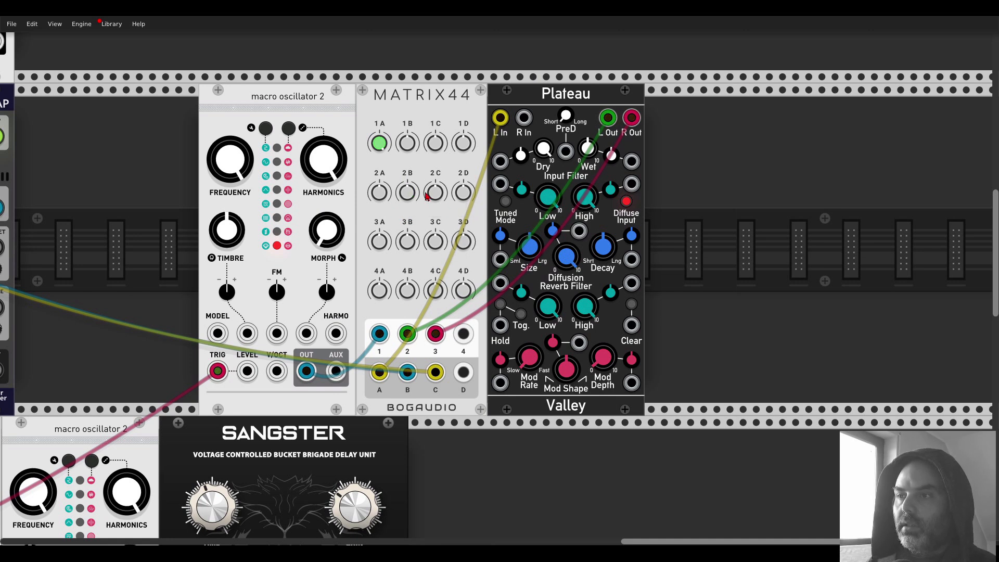
pyautogui.moveTo(430, 234); pyautogui.dragTo(408, 156)
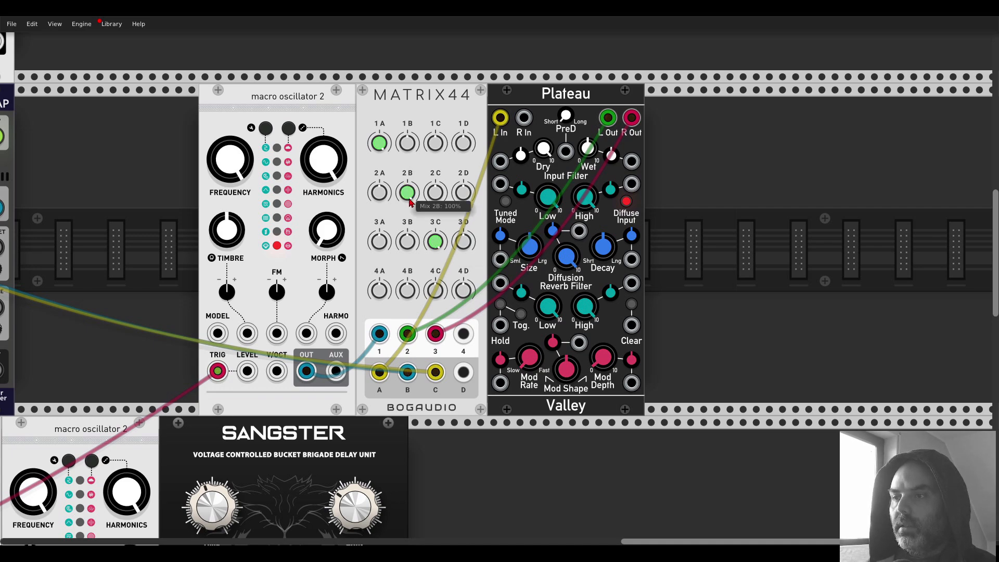
pyautogui.doubleClick(410, 200)
pyautogui.doubleClick(434, 245)
# Solo mixer channel -08- and turn MATRIX44's 2B and 3C crosspoints fully up
pyautogui.scroll(-4, 425, 229)
pyautogui.moveTo(230, 135); pyautogui.dragTo(675, 201)
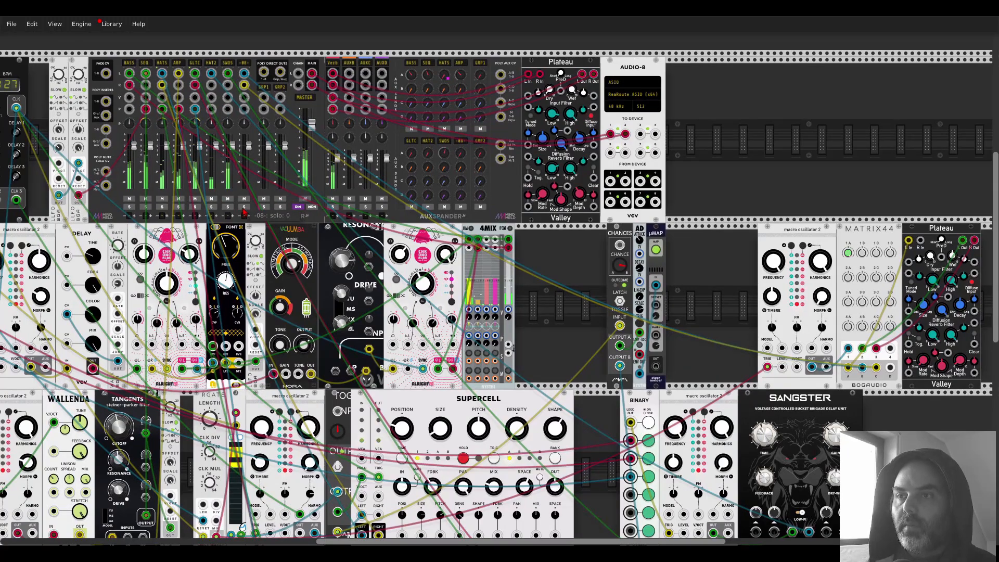
pyautogui.moveTo(788, 317); pyautogui.dragTo(400, 229)
pyautogui.scroll(5, 554, 222)
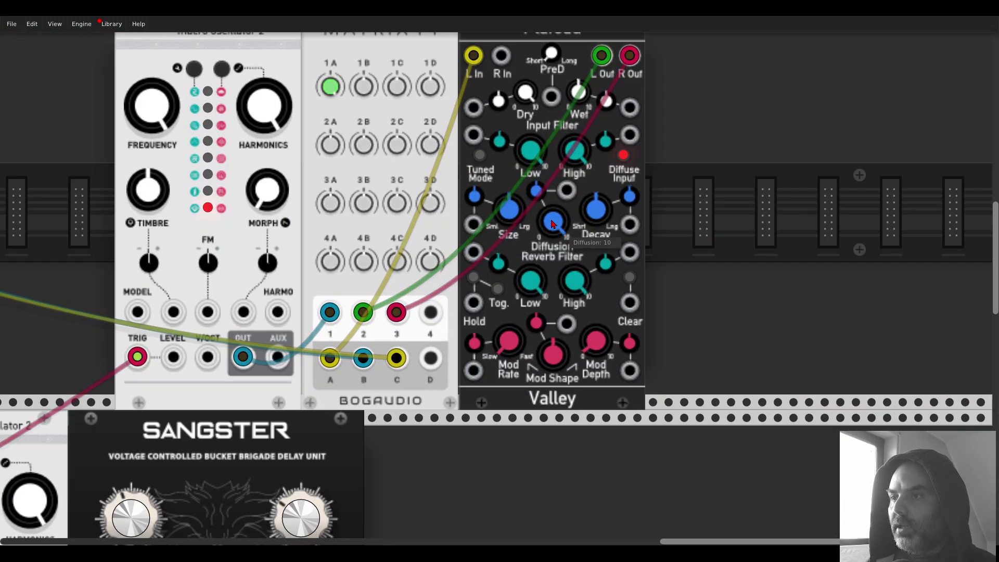
pyautogui.moveTo(475, 80); pyautogui.dragTo(554, 113)
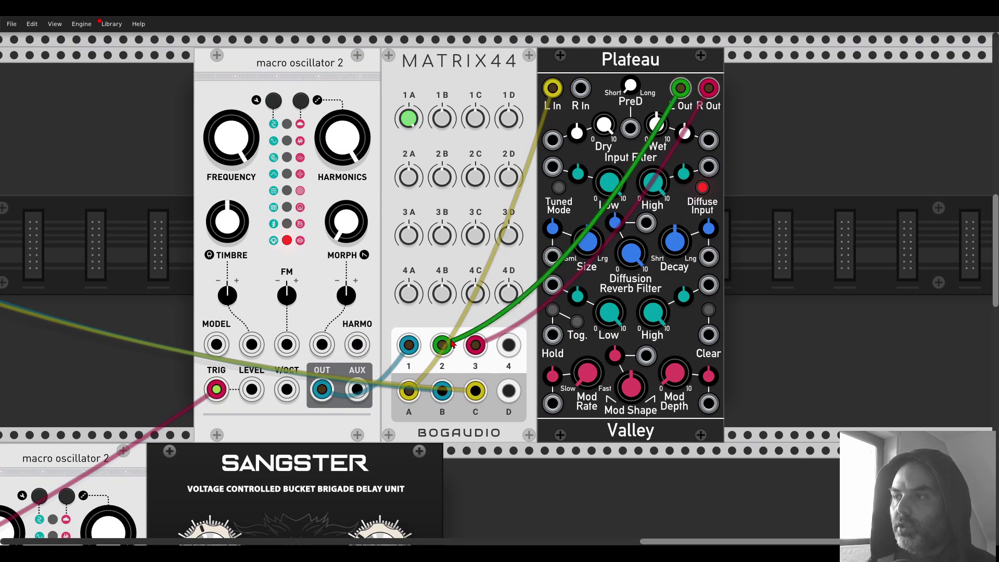
pyautogui.moveTo(444, 179); pyautogui.dragTo(444, 179)
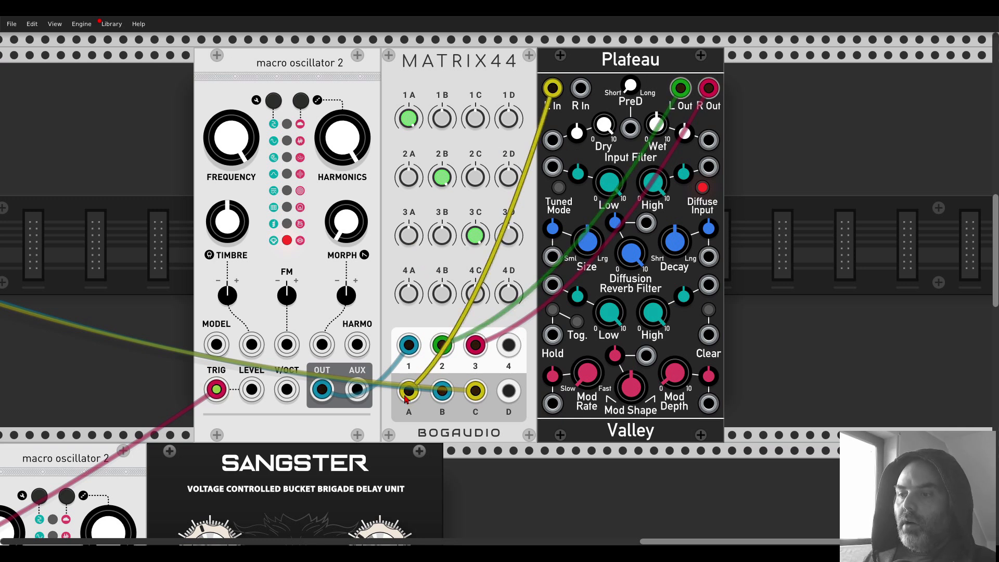
# Test a little feedback on MATRIX44's 2A crosspoint and adjust Plateau's low cuts, Decay, and Size to about 0.79
pyautogui.moveTo(409, 188)
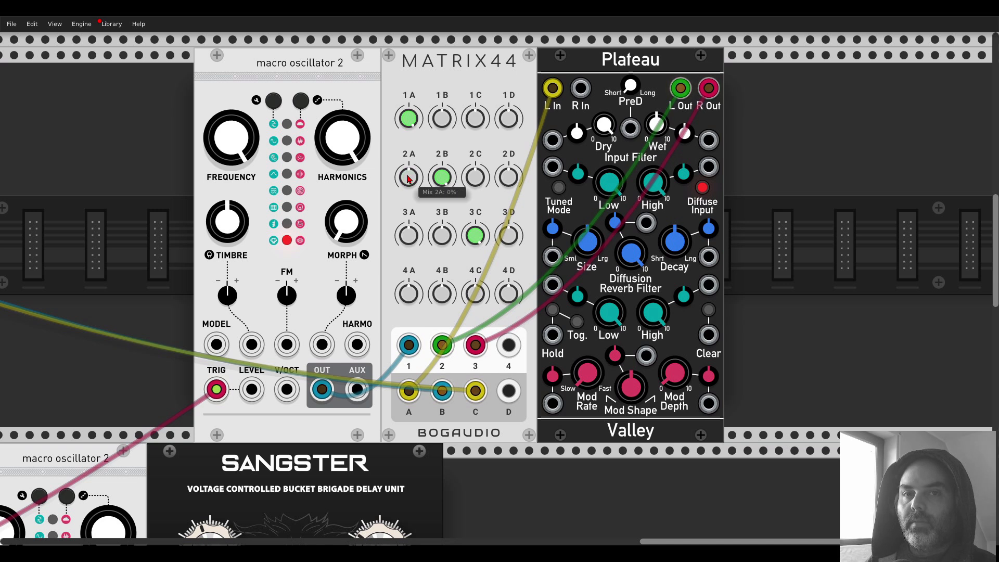
pyautogui.moveTo(409, 178); pyautogui.dragTo(409, 171)
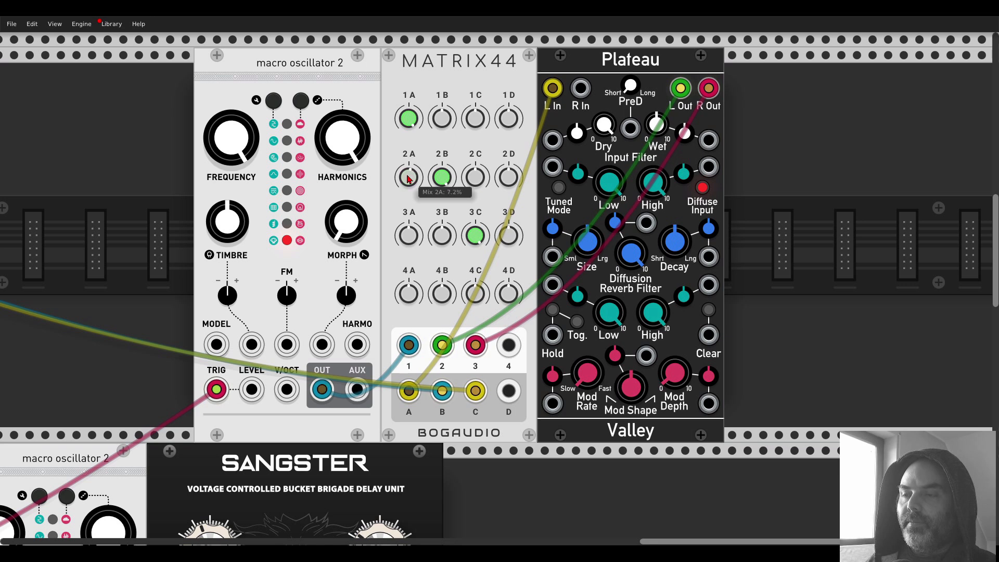
pyautogui.moveTo(610, 313); pyautogui.dragTo(610, 319)
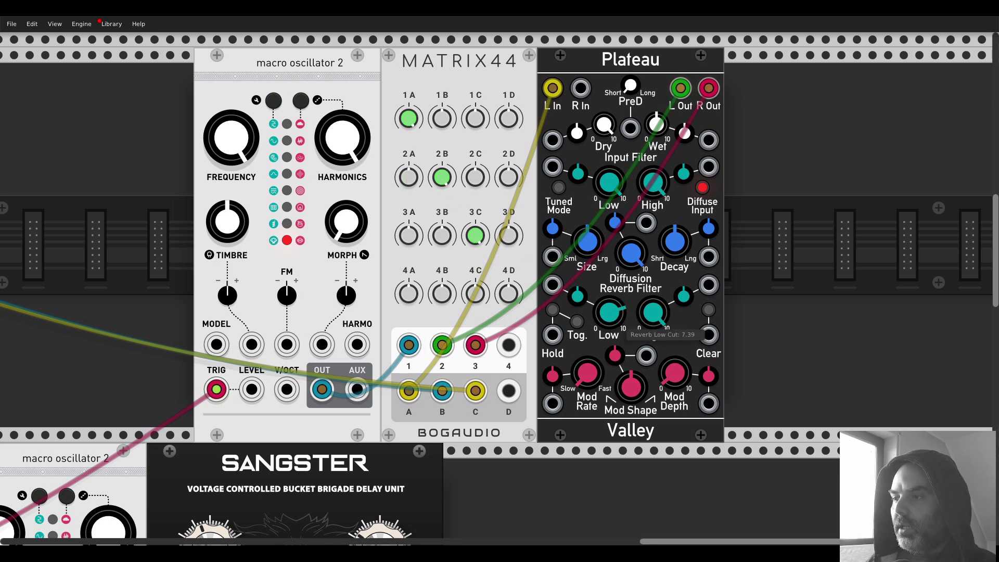
pyautogui.moveTo(609, 182); pyautogui.dragTo(609, 214)
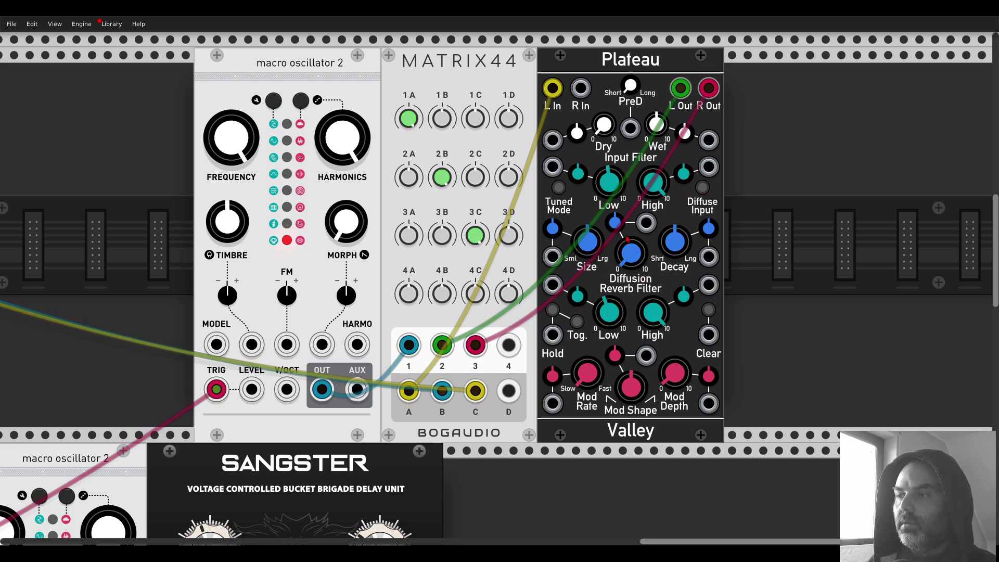
pyautogui.moveTo(594, 244); pyautogui.dragTo(593, 229)
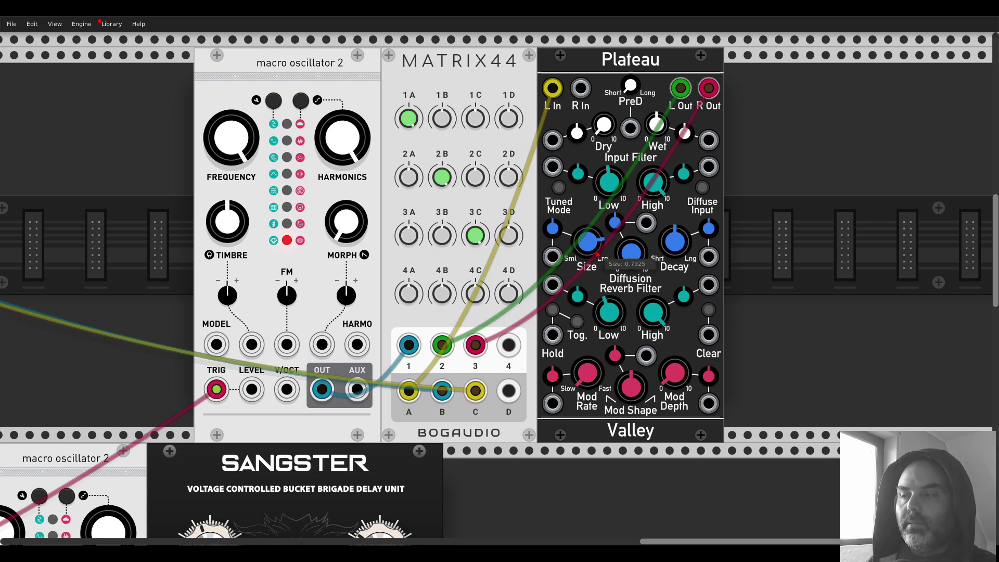
pyautogui.moveTo(675, 241); pyautogui.dragTo(676, 252)
# Try the reverb feedback by raising MATRIX44's 2A crosspoint to about 59% and returning it to 0%
pyautogui.moveTo(409, 177); pyautogui.dragTo(408, 167)
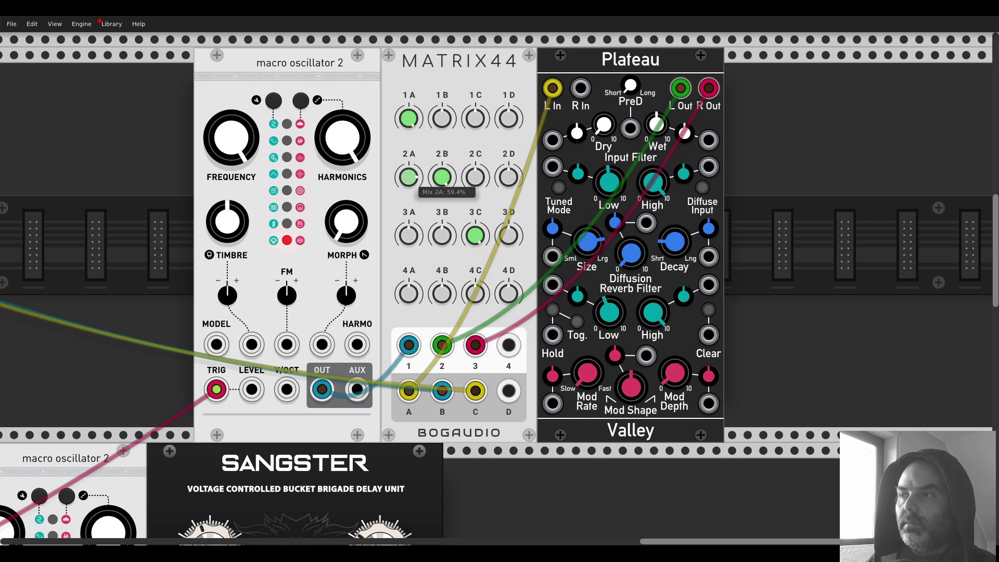
pyautogui.moveTo(409, 168); pyautogui.dragTo(408, 166)
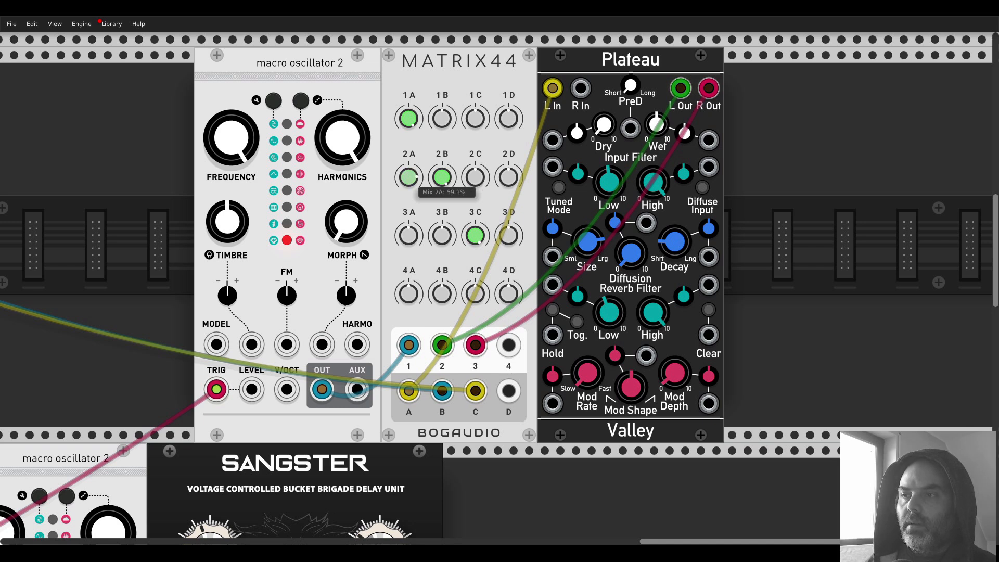
pyautogui.moveTo(408, 166); pyautogui.dragTo(409, 193)
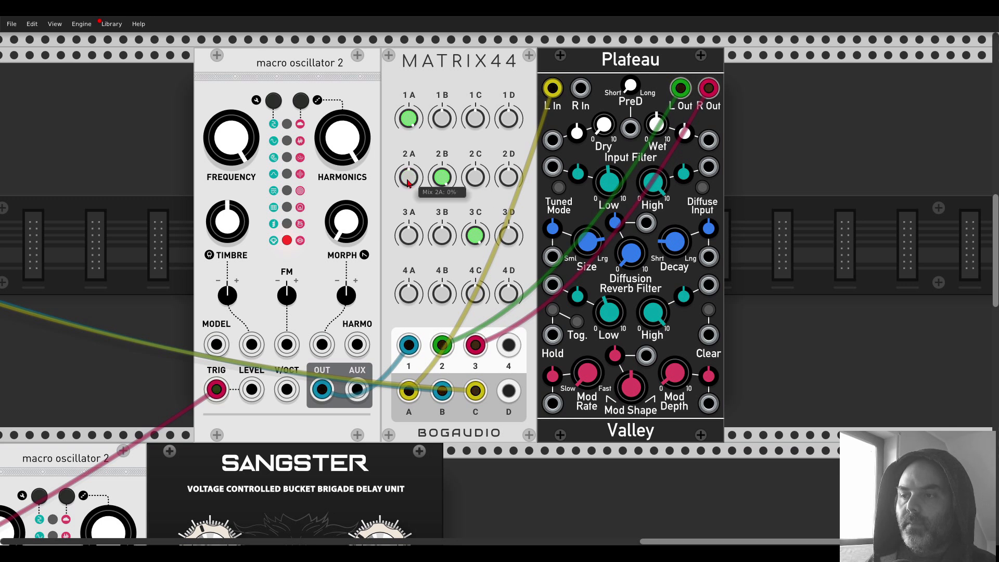
# Search the module browser for "vca" and add the ZZC SC-VCA beside Plateau
pyautogui.rightClick(750, 251)
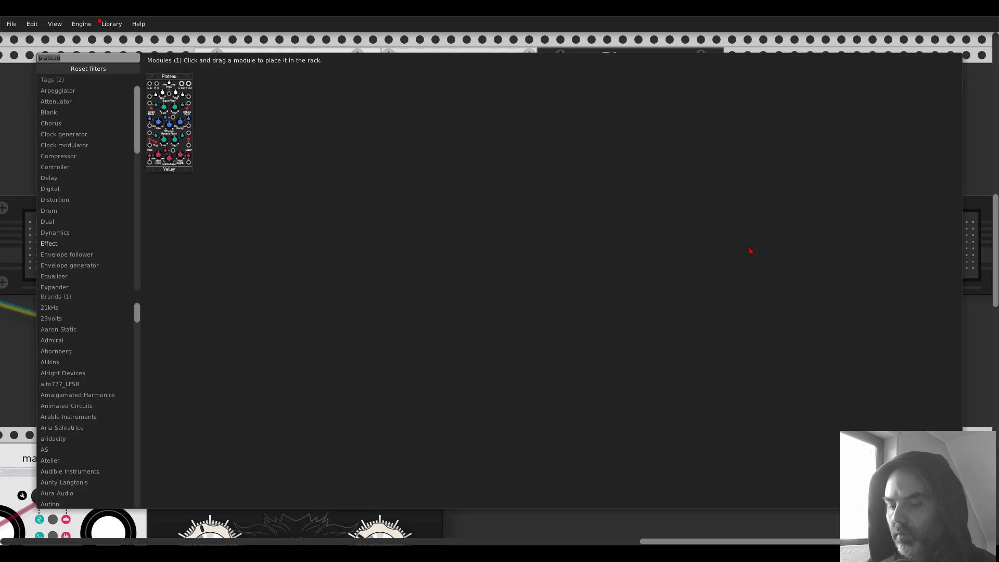
pyautogui.write('vc')
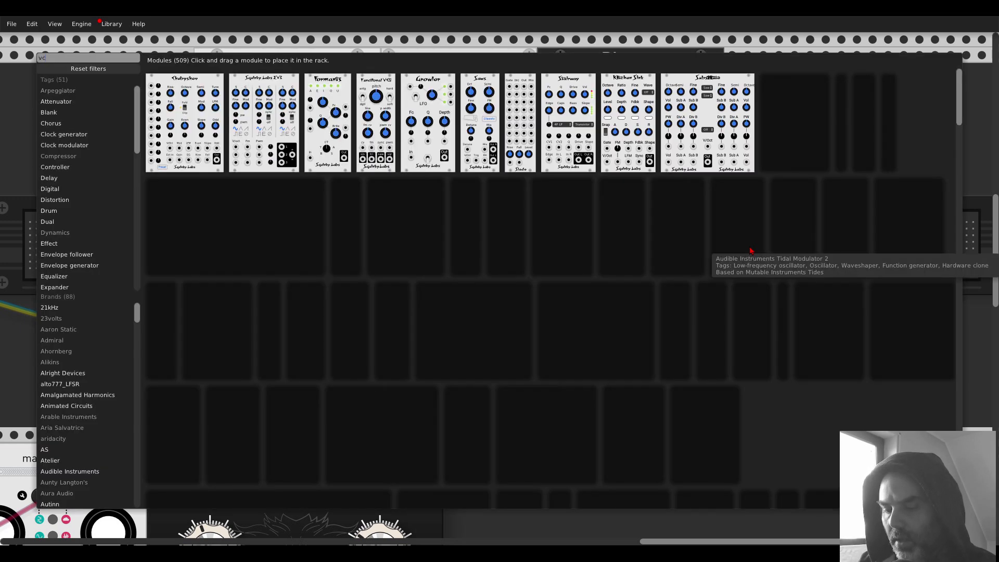
pyautogui.write('a')
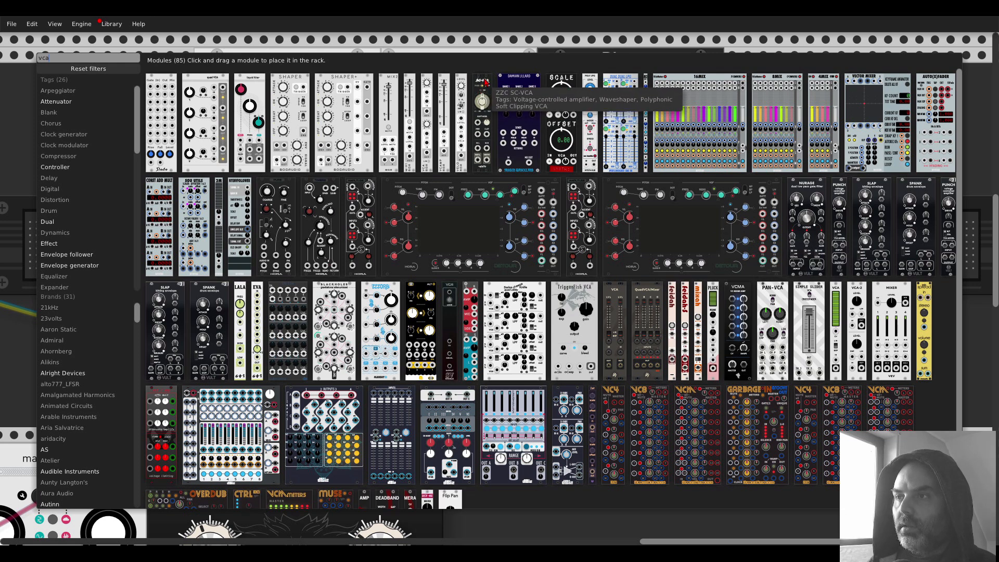
pyautogui.click(483, 107)
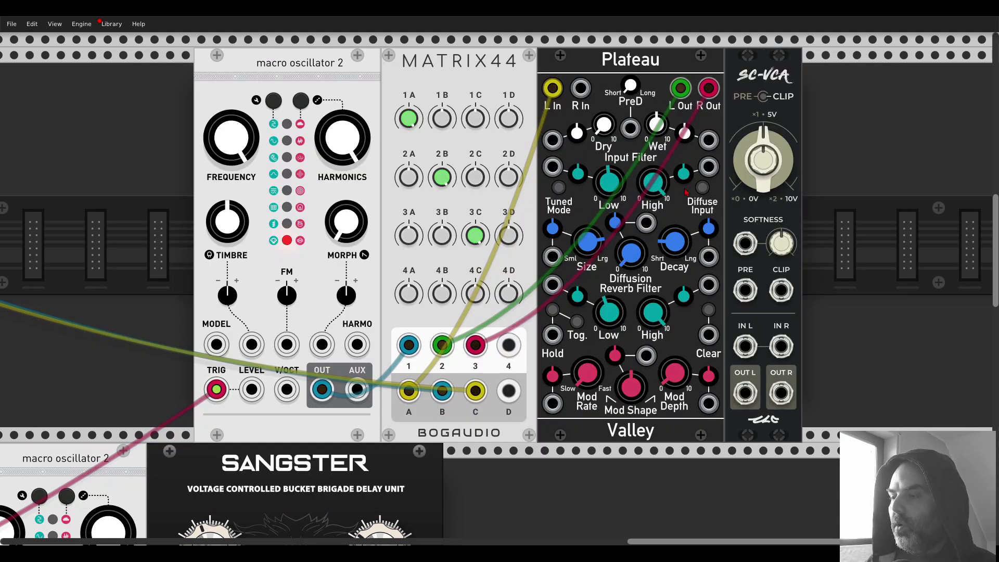
pyautogui.rightClick(741, 88)
pyautogui.click(737, 73)
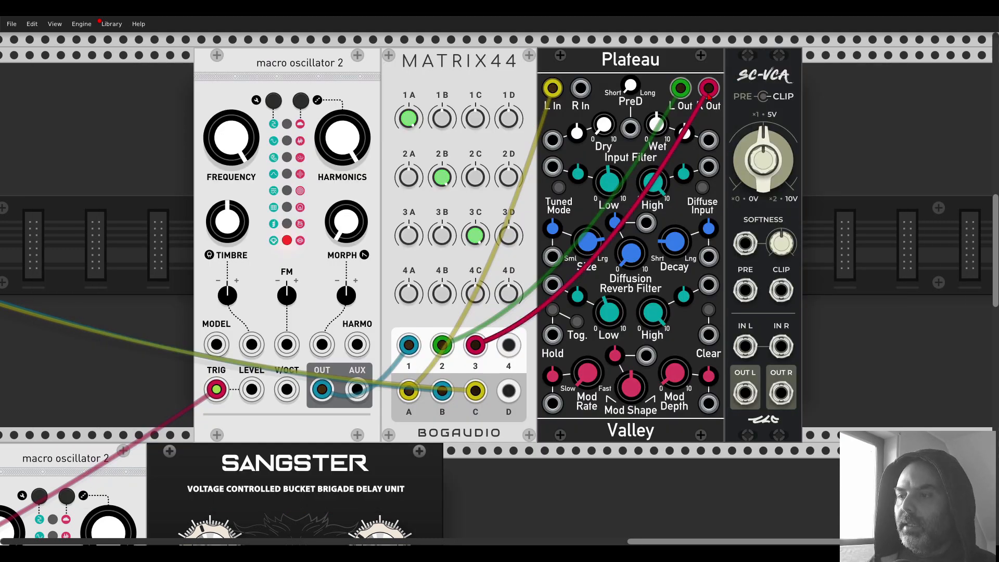
# Move the mixer cables from MATRIX44 outputs B and C to SC-VCA's outputs, and patch B and C into IN L and IN R
pyautogui.moveTo(475, 391); pyautogui.dragTo(782, 393)
pyautogui.moveTo(442, 391); pyautogui.dragTo(746, 393)
pyautogui.moveTo(746, 346); pyautogui.dragTo(475, 393)
# Adjust SC-VCA's gain and softness while testing feedback on MATRIX44's 2A crosspoint
pyautogui.moveTo(764, 156)
pyautogui.mouseDown()
pyautogui.moveTo(764, 197)
pyautogui.moveTo(763, 141)
pyautogui.mouseUp()
pyautogui.moveTo(764, 177); pyautogui.dragTo(764, 151)
pyautogui.moveTo(772, 240); pyautogui.dragTo(772, 222)
pyautogui.moveTo(764, 179); pyautogui.dragTo(764, 139)
pyautogui.moveTo(409, 177); pyautogui.dragTo(409, 208)
pyautogui.moveTo(763, 156); pyautogui.dragTo(763, 213)
# Try MATRIX44's 2A feedback at about 25% with SC-VCA's gain turned down
pyautogui.scroll(-4, 693, 111)
pyautogui.moveTo(367, 92); pyautogui.dragTo(787, 304)
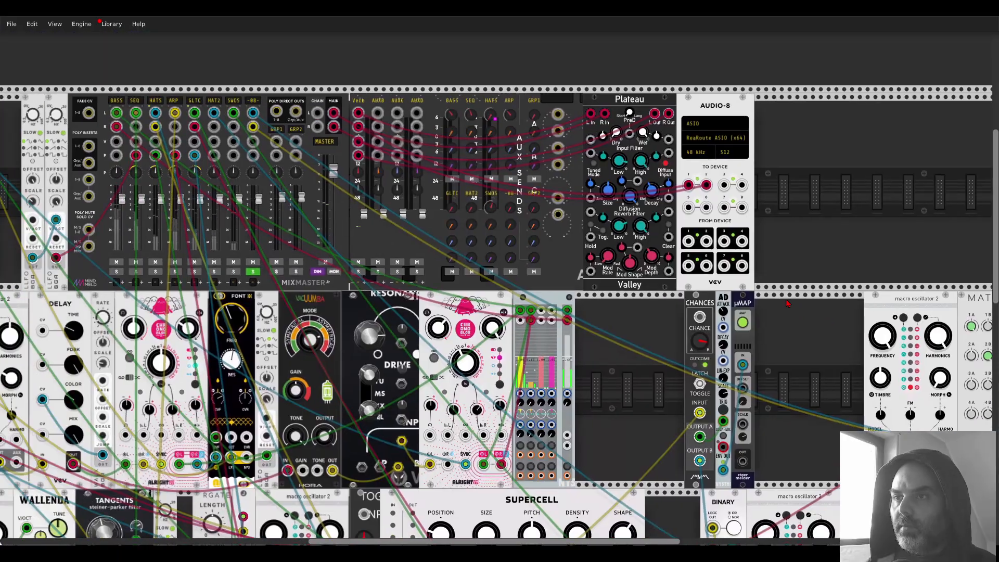
pyautogui.scroll(1, 508, 236)
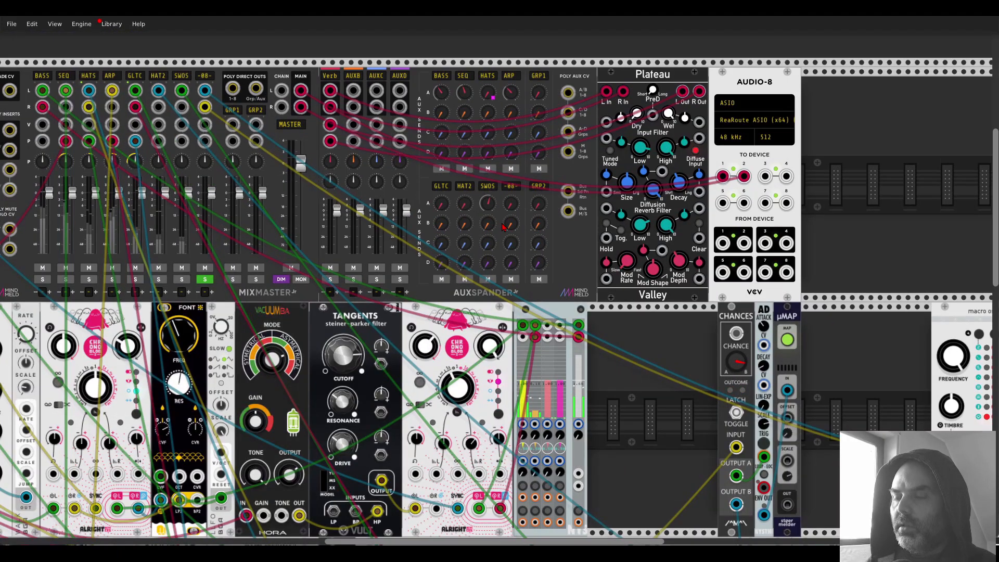
pyautogui.moveTo(894, 289); pyautogui.dragTo(287, 136)
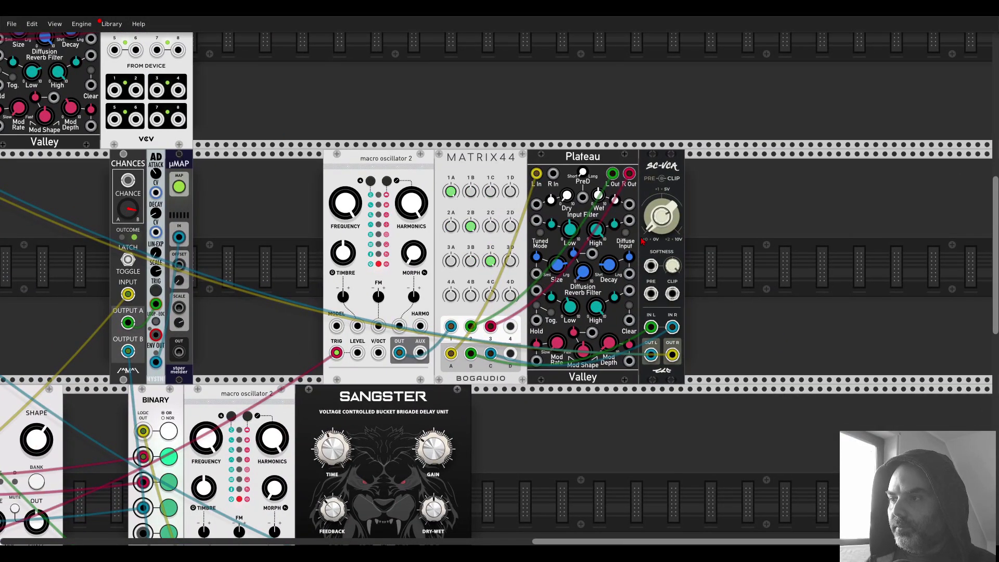
pyautogui.moveTo(451, 232)
pyautogui.mouseDown()
pyautogui.moveTo(451, 219)
pyautogui.moveTo(451, 235)
pyautogui.mouseUp()
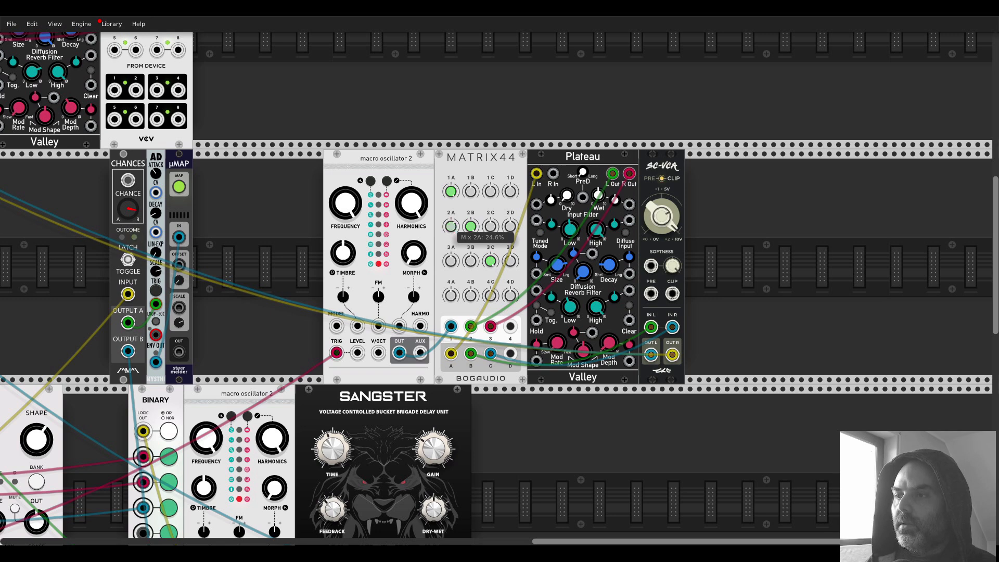
pyautogui.moveTo(654, 211); pyautogui.dragTo(654, 312)
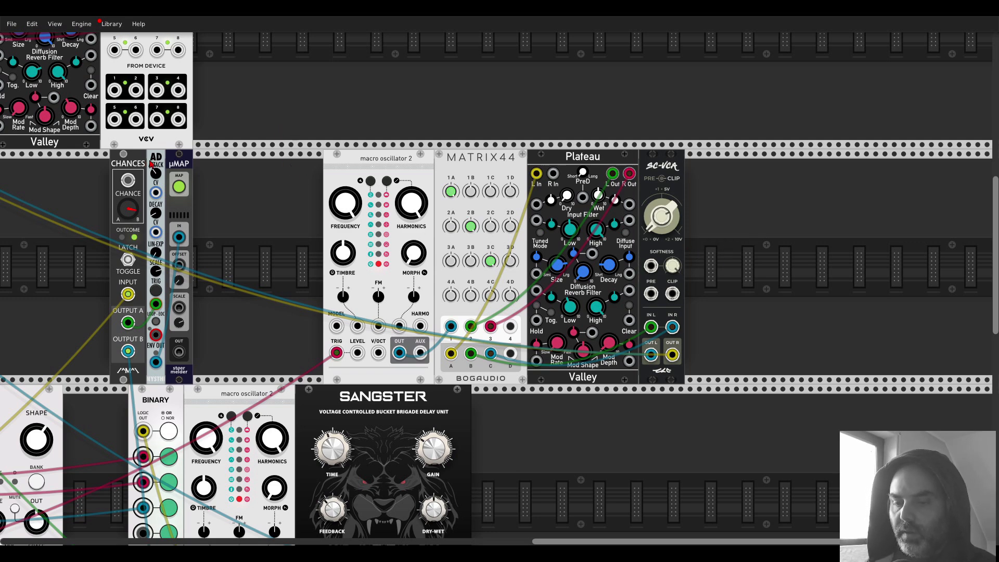
# Duplicate the AD envelope, place the copy beside SC-VCA and patch its ENV OUT into SC-VCA's CLIP input
pyautogui.hotkey('ctrl', 'd')
pyautogui.moveTo(99, 172); pyautogui.dragTo(619, 235)
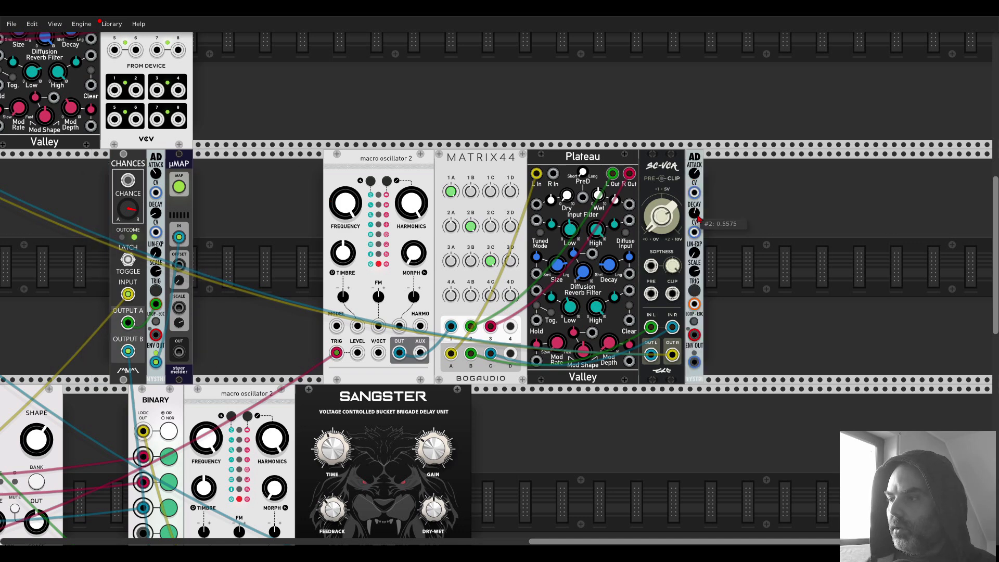
pyautogui.moveTo(696, 366); pyautogui.dragTo(673, 293)
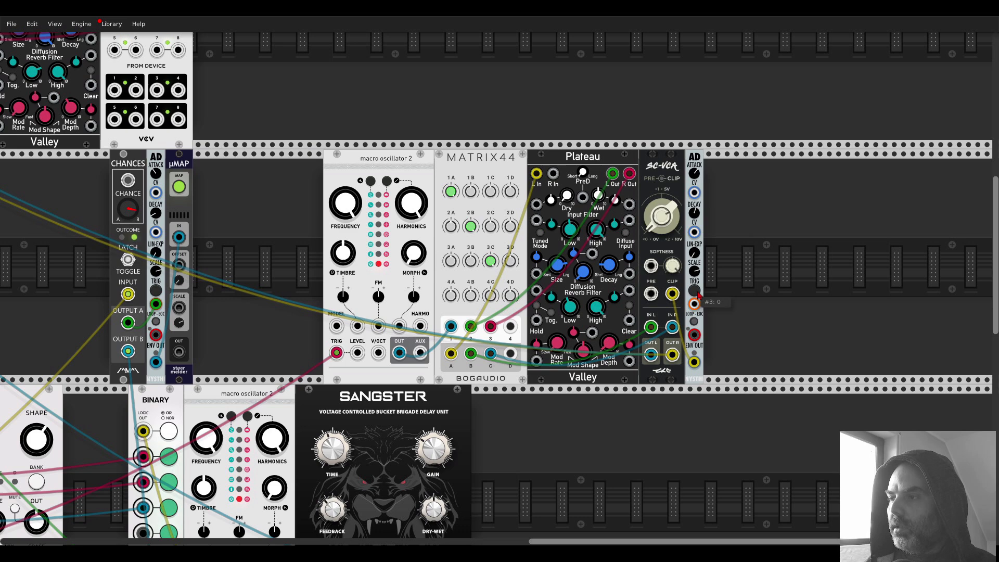
# Reset SC-VCA's gain to 1 and test MATRIX44's 2A feedback up to about 72% before closing it again
pyautogui.doubleClick(676, 228)
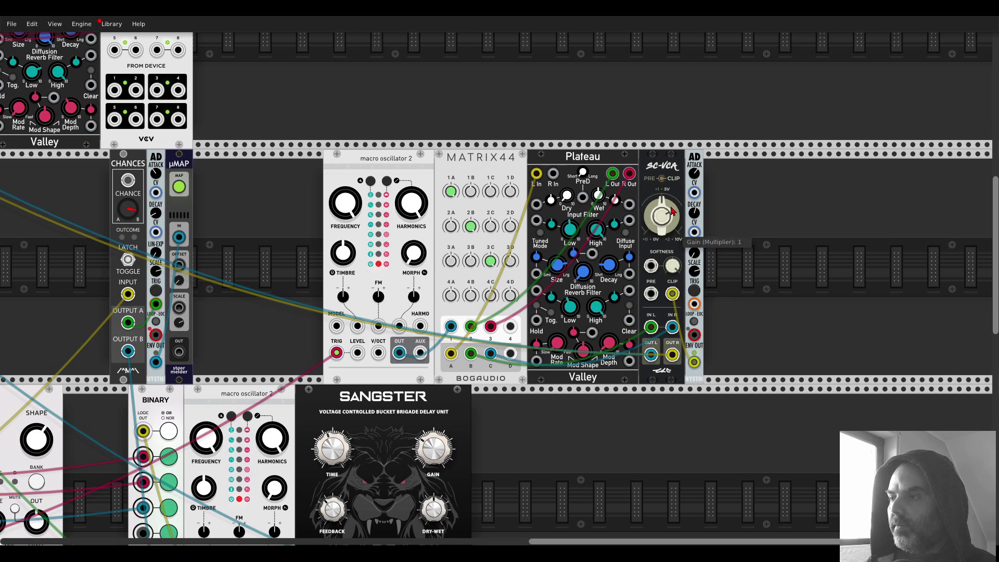
pyautogui.moveTo(451, 227); pyautogui.dragTo(451, 120)
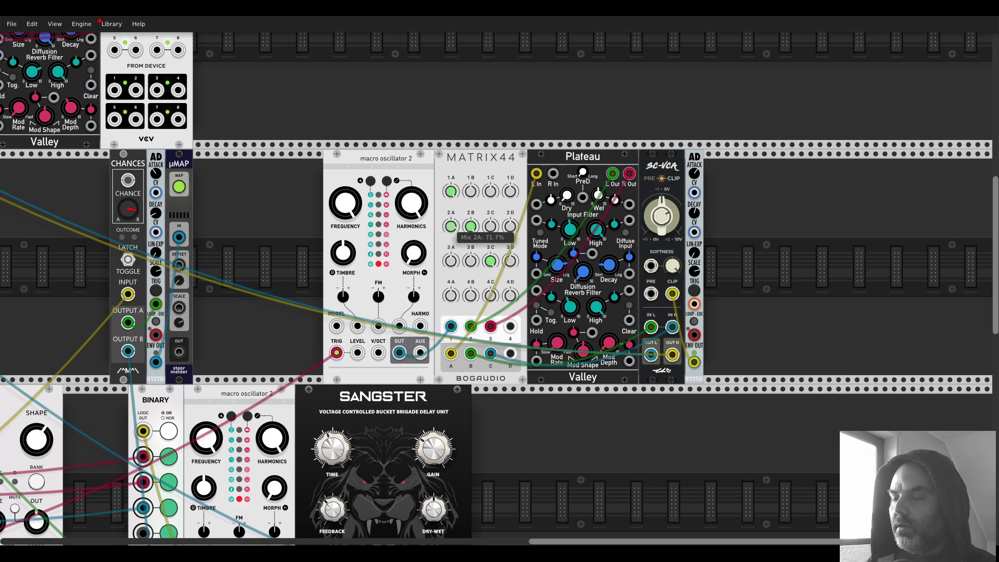
pyautogui.moveTo(451, 227); pyautogui.dragTo(452, 323)
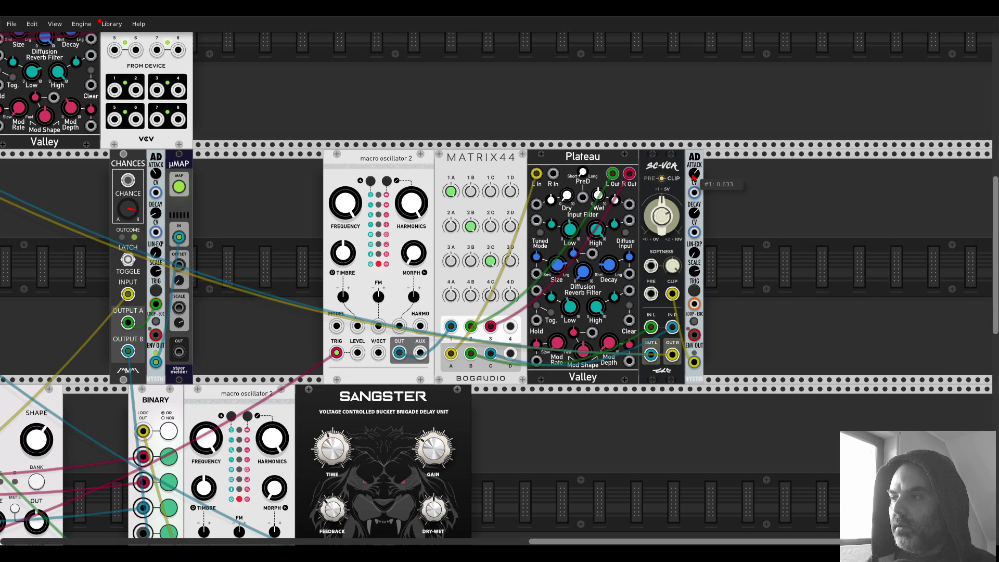
# Set mixer channel -08-'s Verb send to about -8.1 dB and unsolo the channel
pyautogui.moveTo(328, 99); pyautogui.dragTo(632, 130)
pyautogui.scroll(-4, 633, 130)
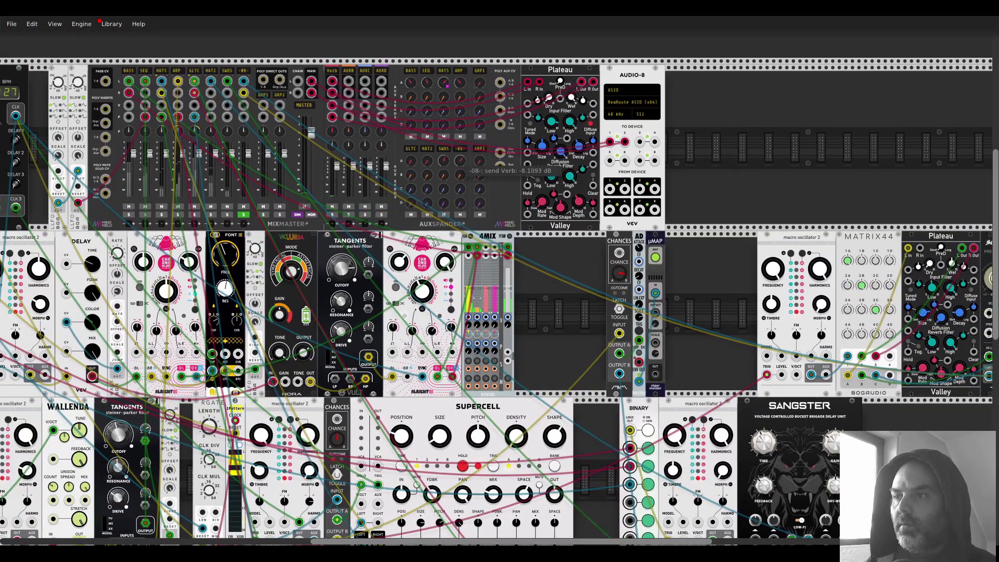
pyautogui.click(243, 214)
# Try raising MATRIX44's 2A feedback crosspoint within the full mix and reset it
pyautogui.moveTo(703, 295); pyautogui.dragTo(549, 232)
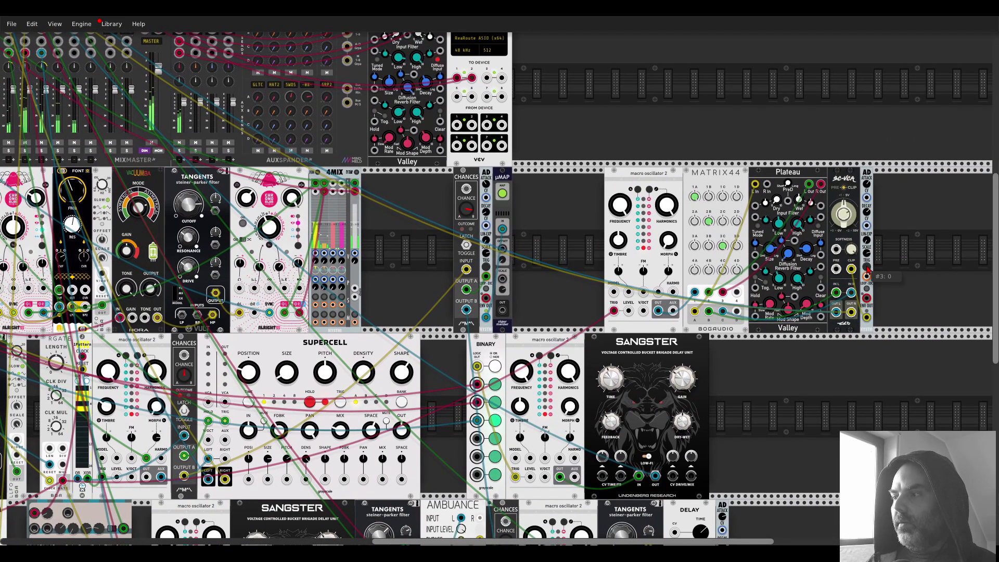
pyautogui.moveTo(688, 222); pyautogui.dragTo(689, 188)
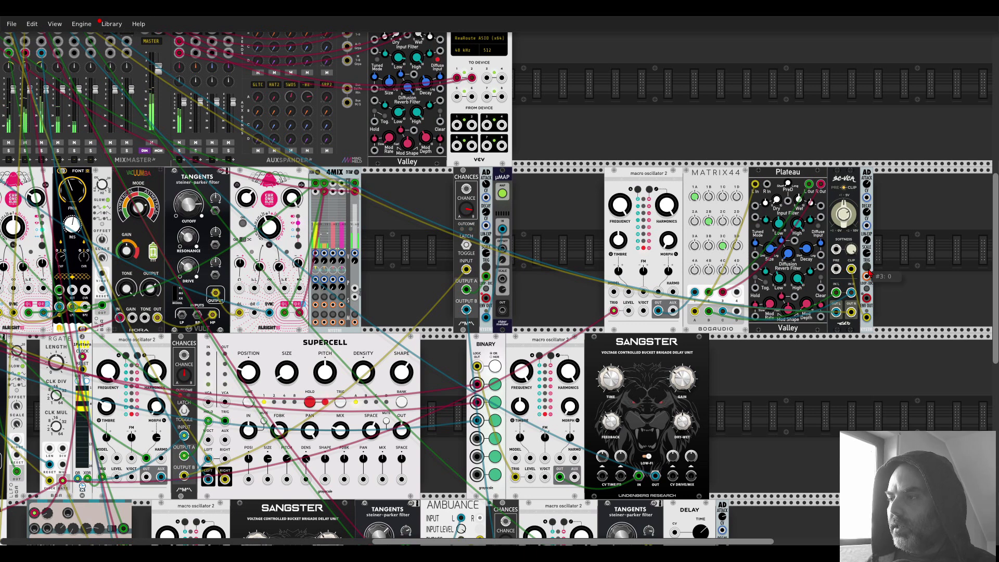
pyautogui.moveTo(695, 222)
pyautogui.mouseDown()
pyautogui.moveTo(695, 186)
pyautogui.moveTo(695, 207)
pyautogui.mouseUp()
pyautogui.doubleClick(695, 223)
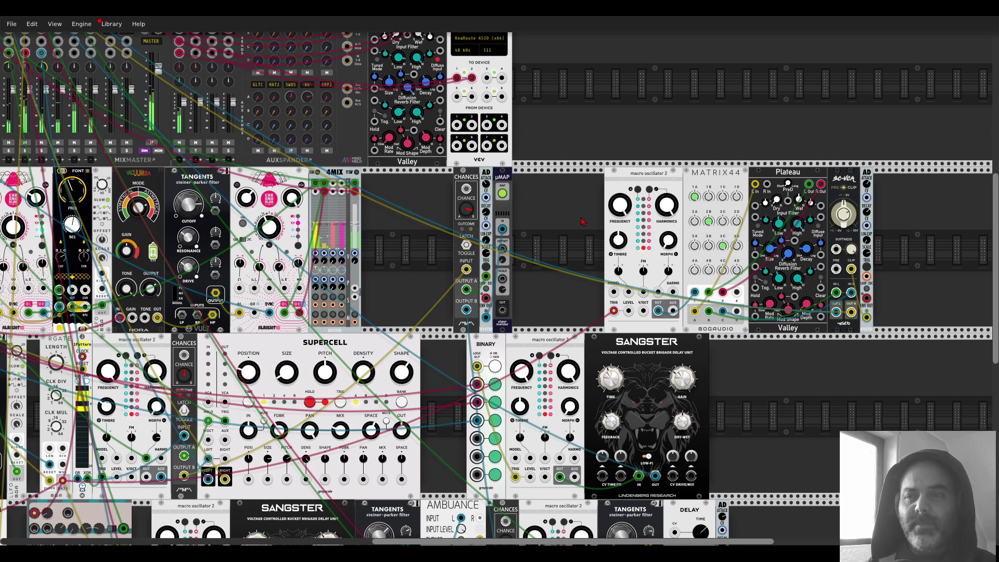
# Raise MATRIX44's 2A crosspoint to about 60% to feed Plateau back into itself
pyautogui.scroll(-5, 571, 234)
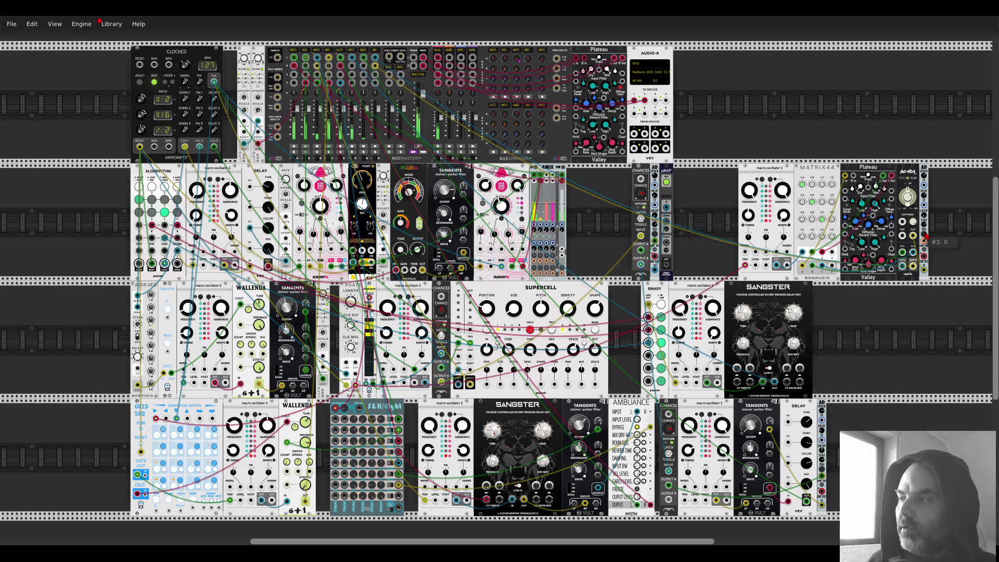
pyautogui.moveTo(806, 205)
pyautogui.moveTo(806, 204); pyautogui.dragTo(805, 205)
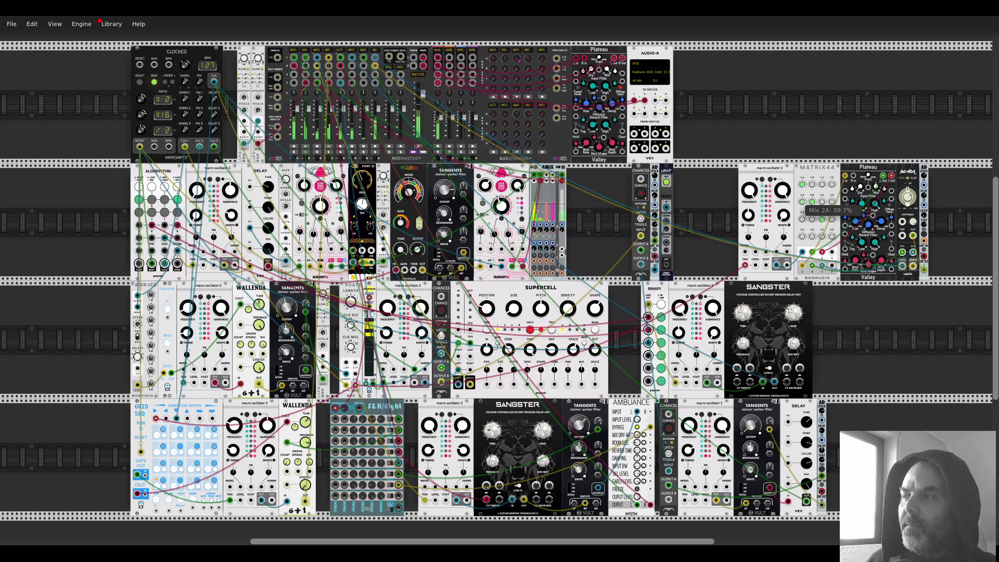